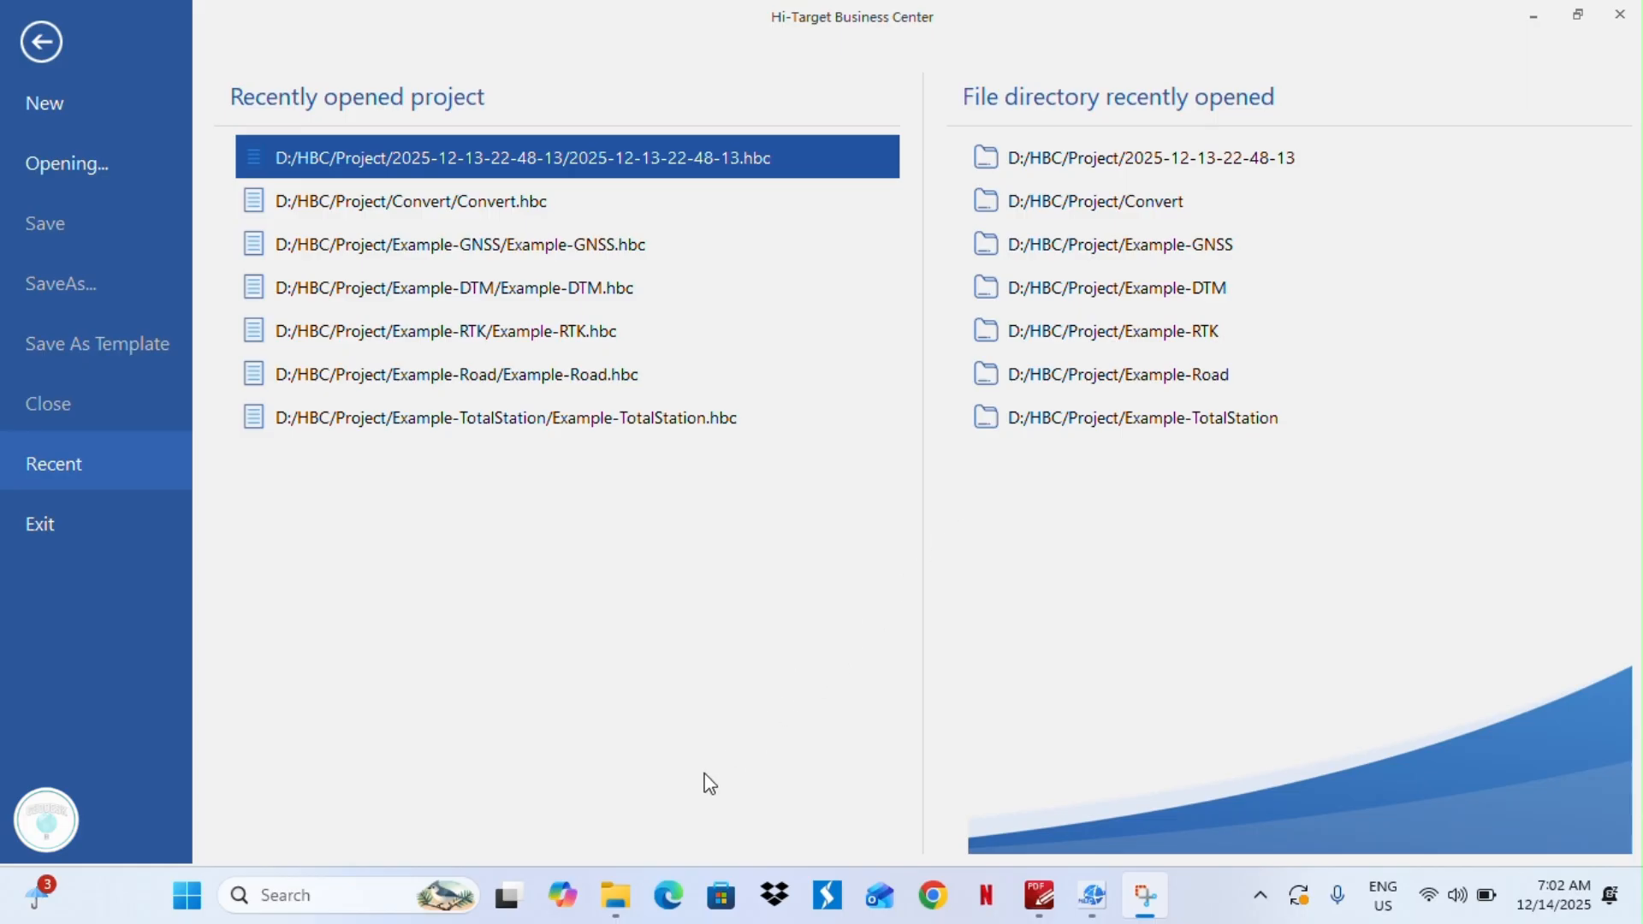
Switch to File Explorer and go to the "1-Pengolahan Data Statik Dengan Mengikat Ke CORS BIG" folder.
mouse_move(618, 905)
click(616, 899)
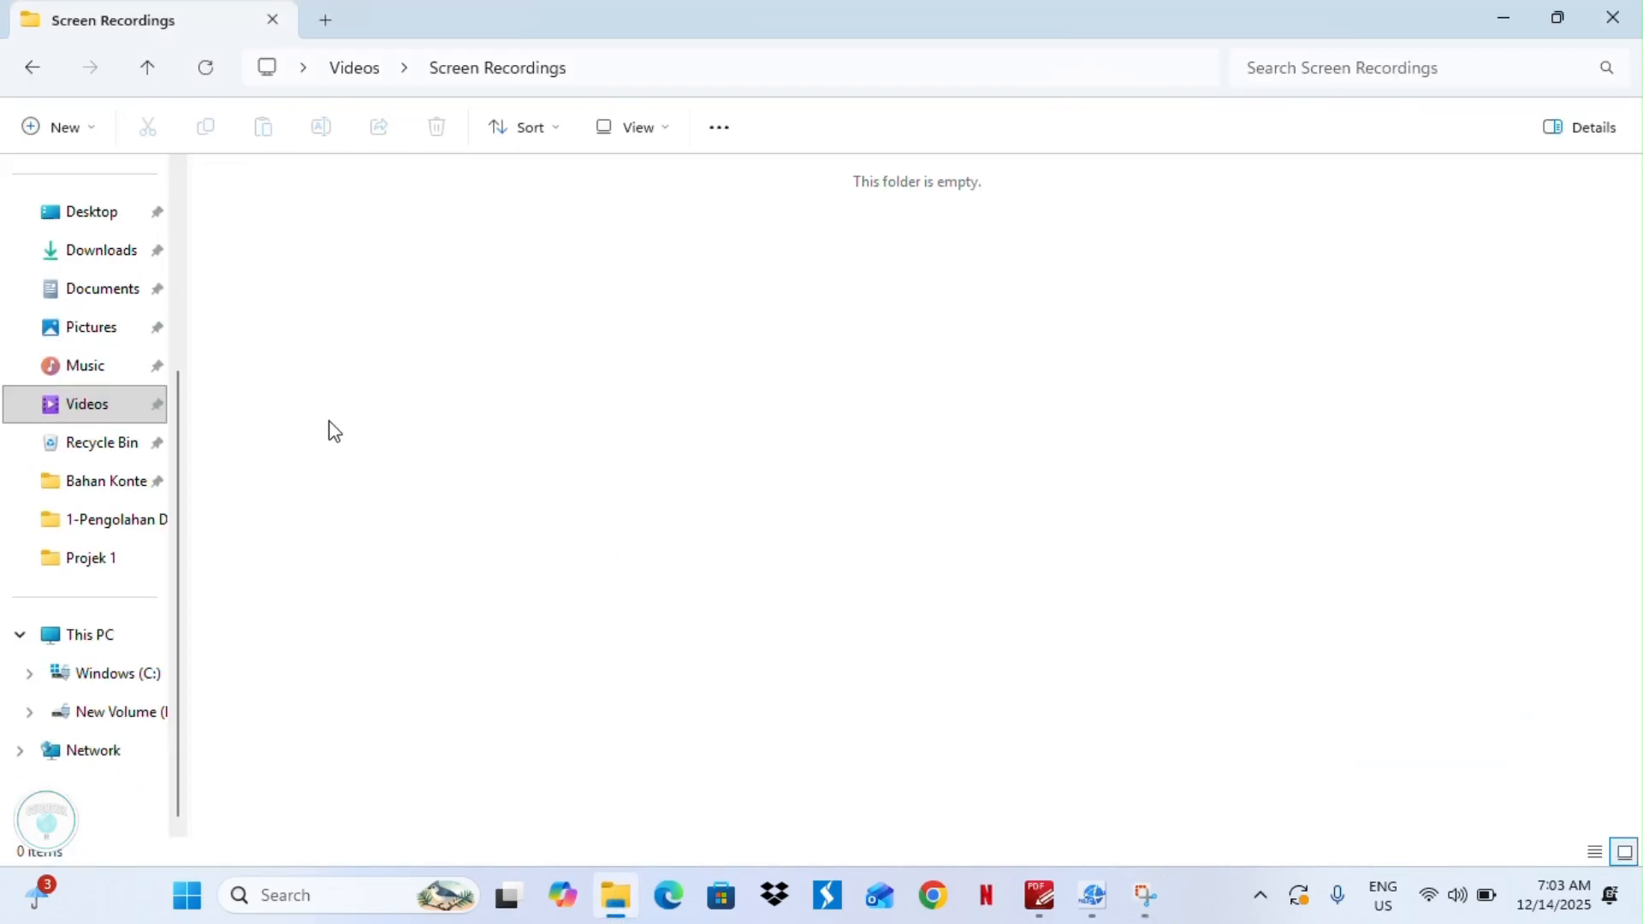
click(27, 67)
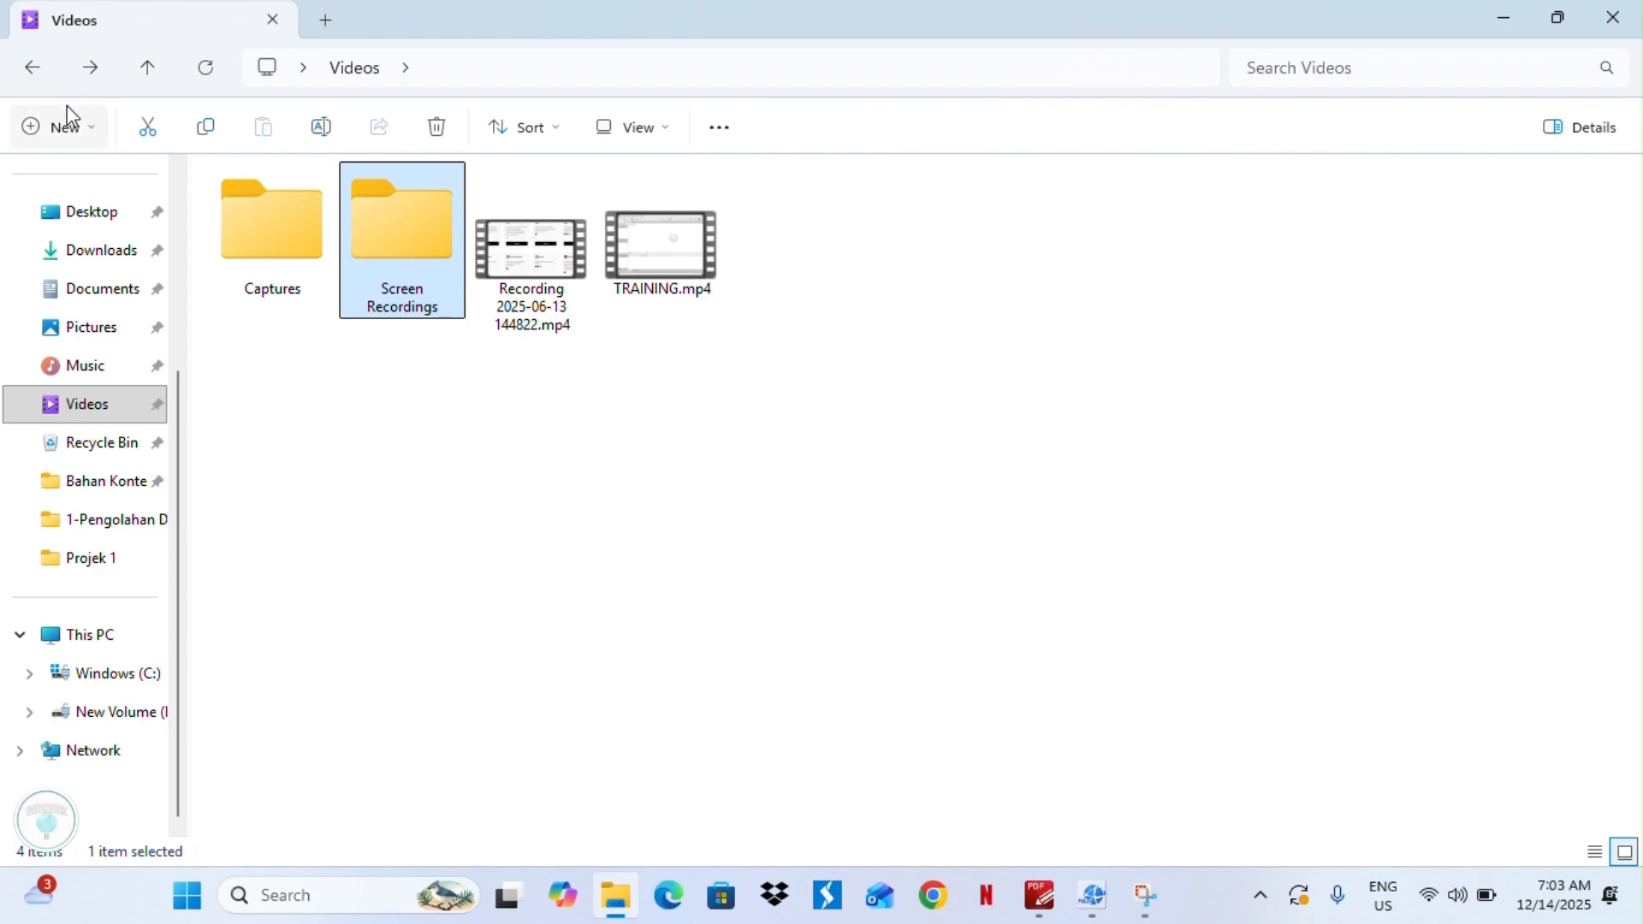
click(35, 67)
click(509, 471)
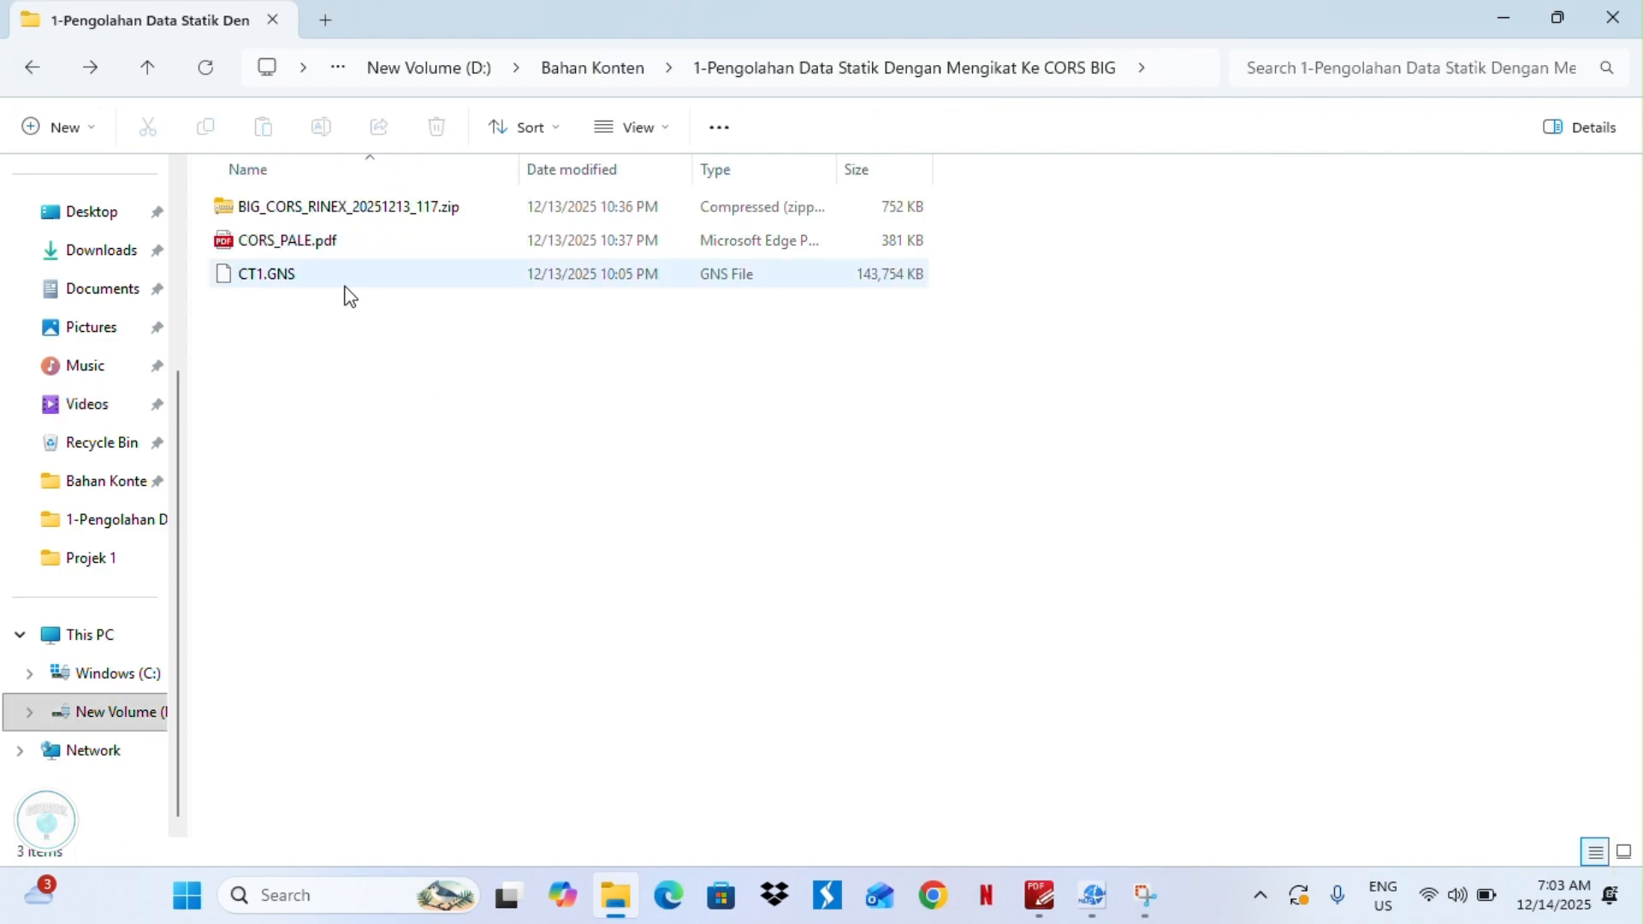
Examine the source files CT1.GNS, BIG_CORS_RINEX_20251213_117.zip and CORS_PALE.pdf in the folder.
drag(356, 329, 260, 274)
drag(978, 331, 216, 268)
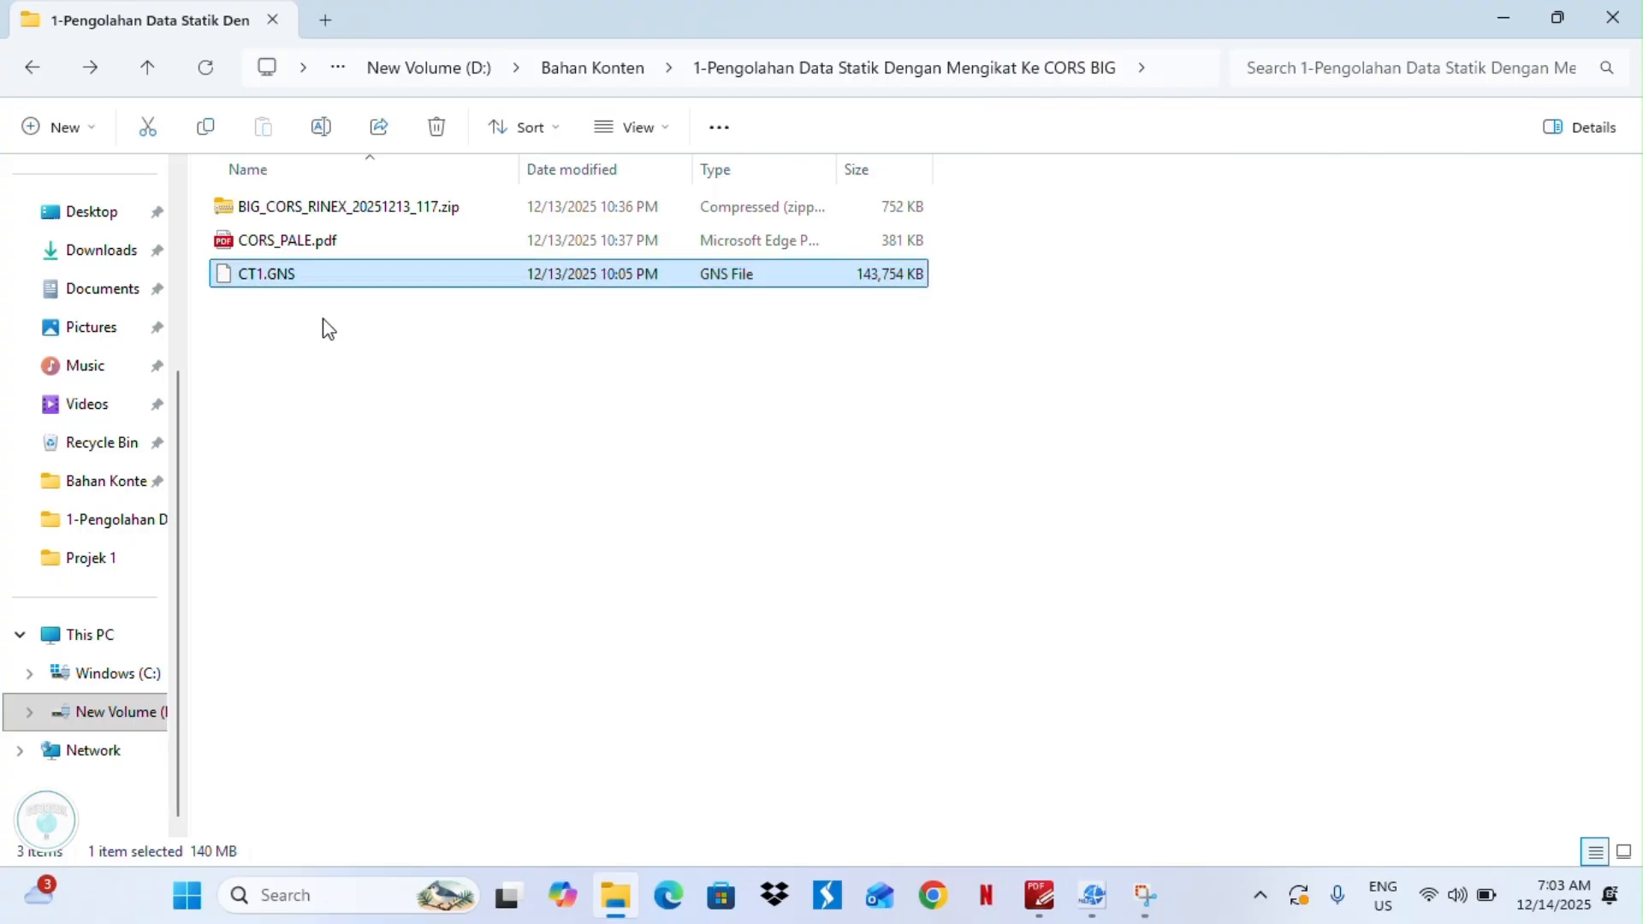
click(332, 332)
click(856, 212)
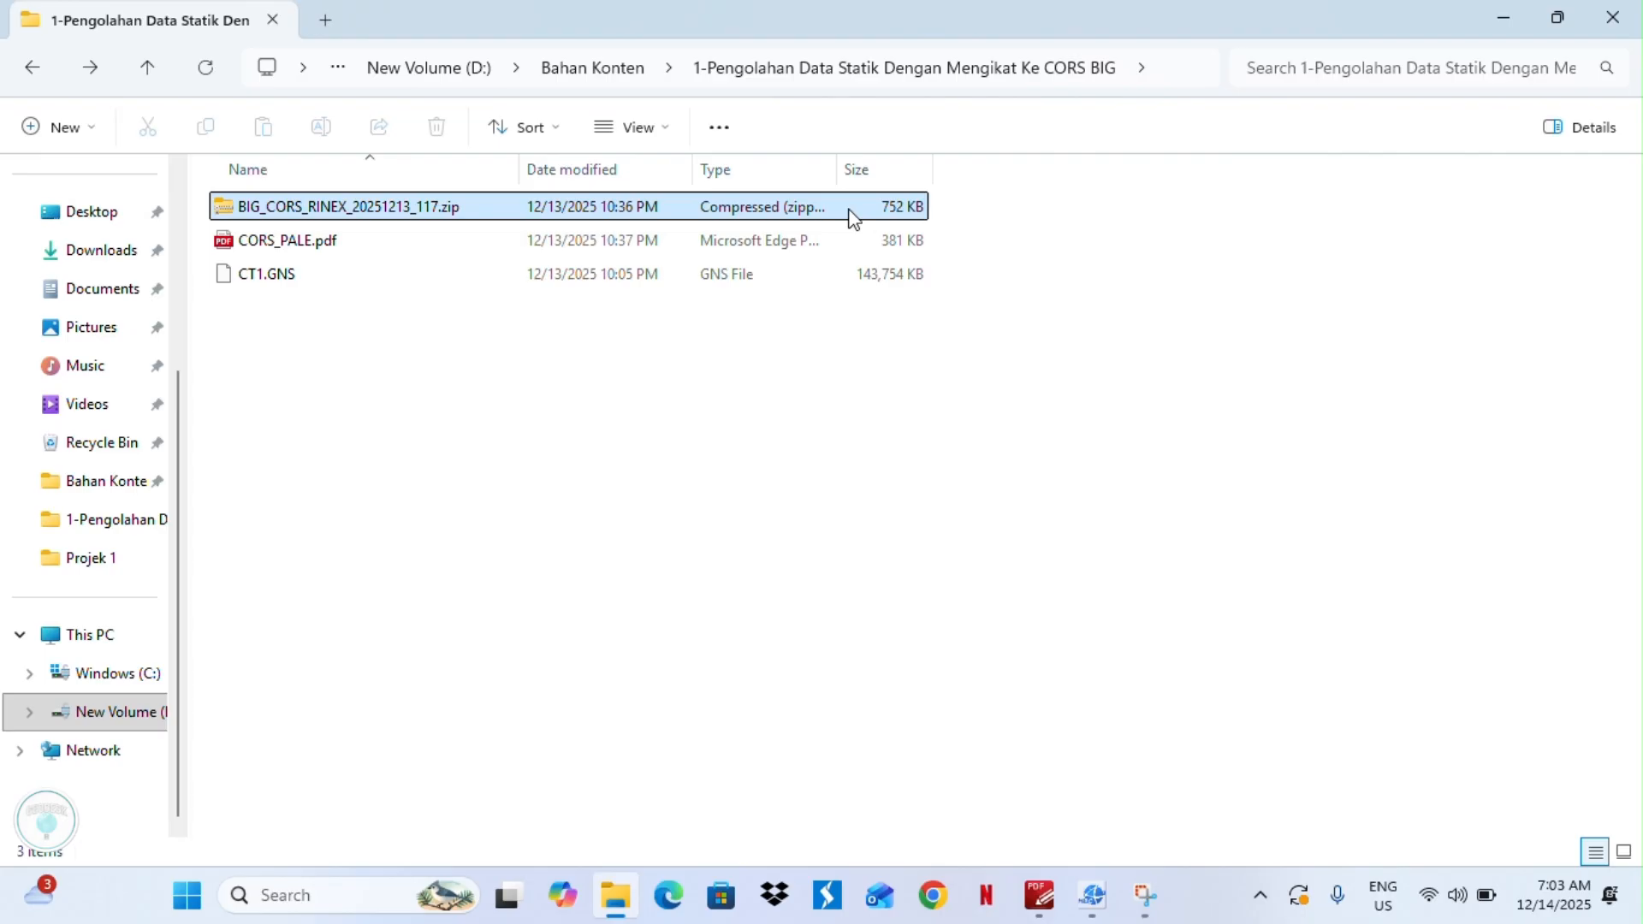
drag(1021, 204, 822, 212)
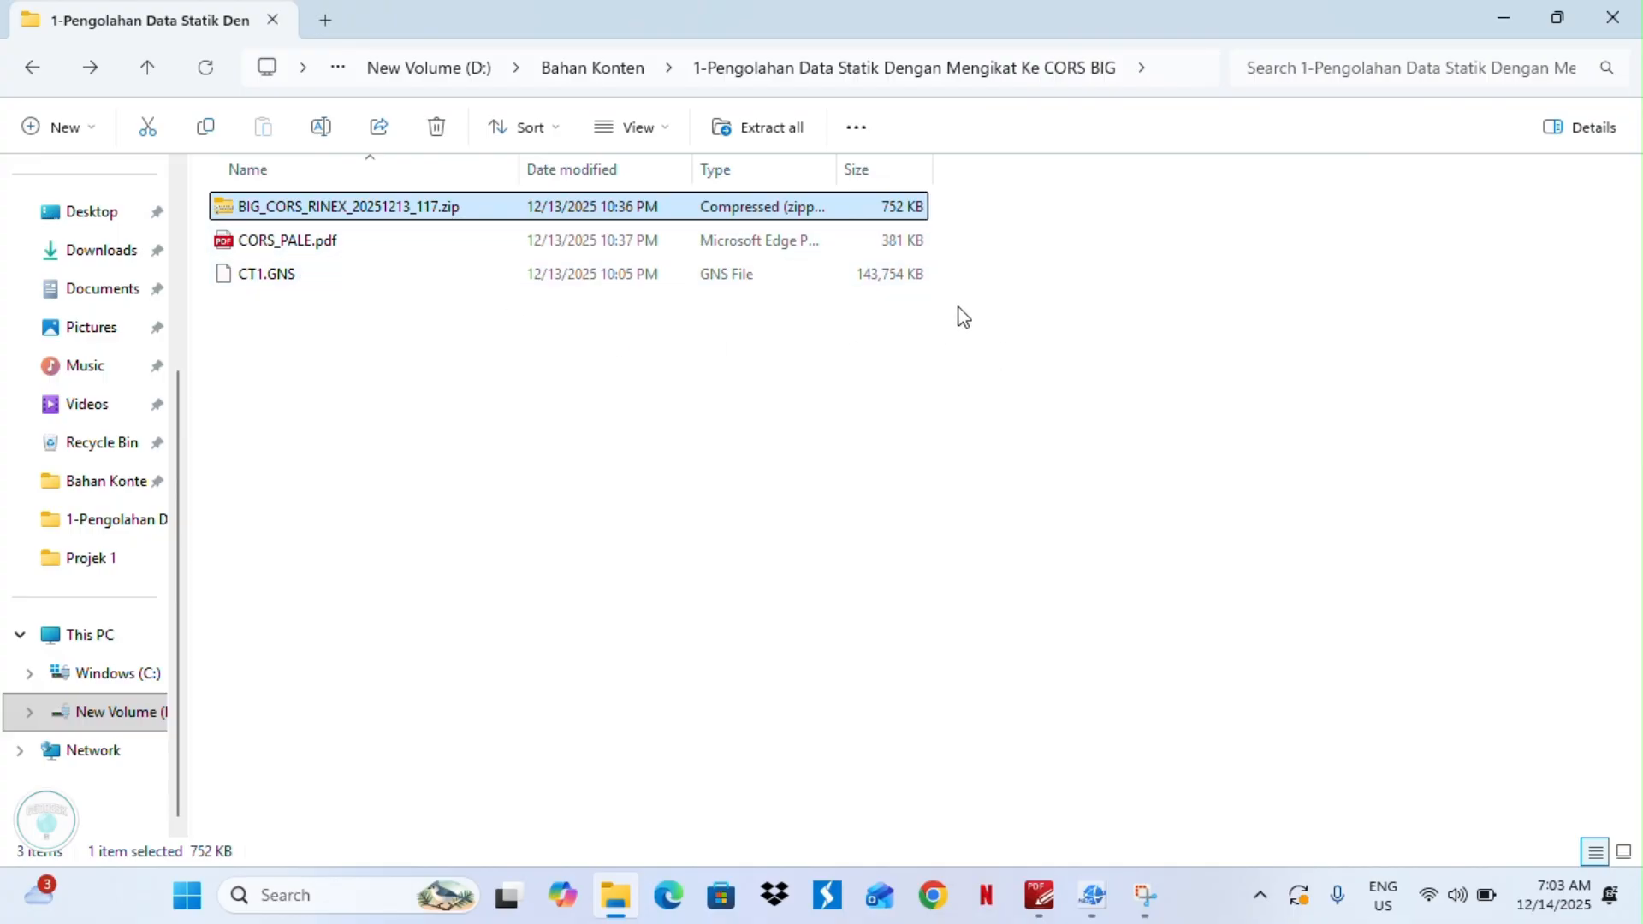
drag(959, 309, 843, 283)
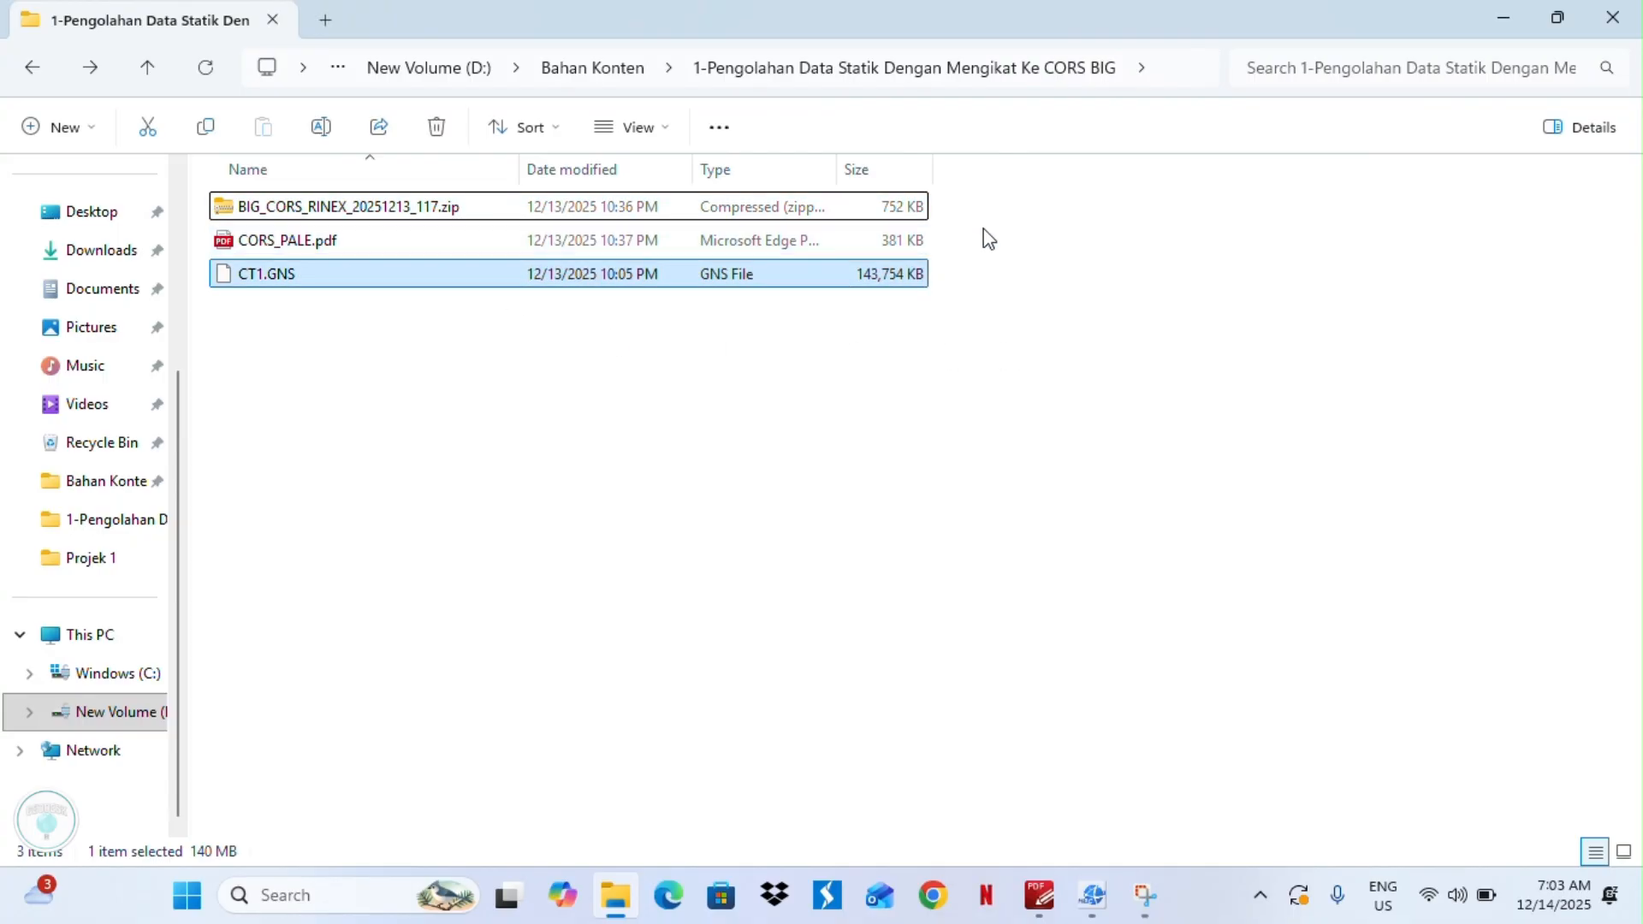
drag(983, 254, 864, 252)
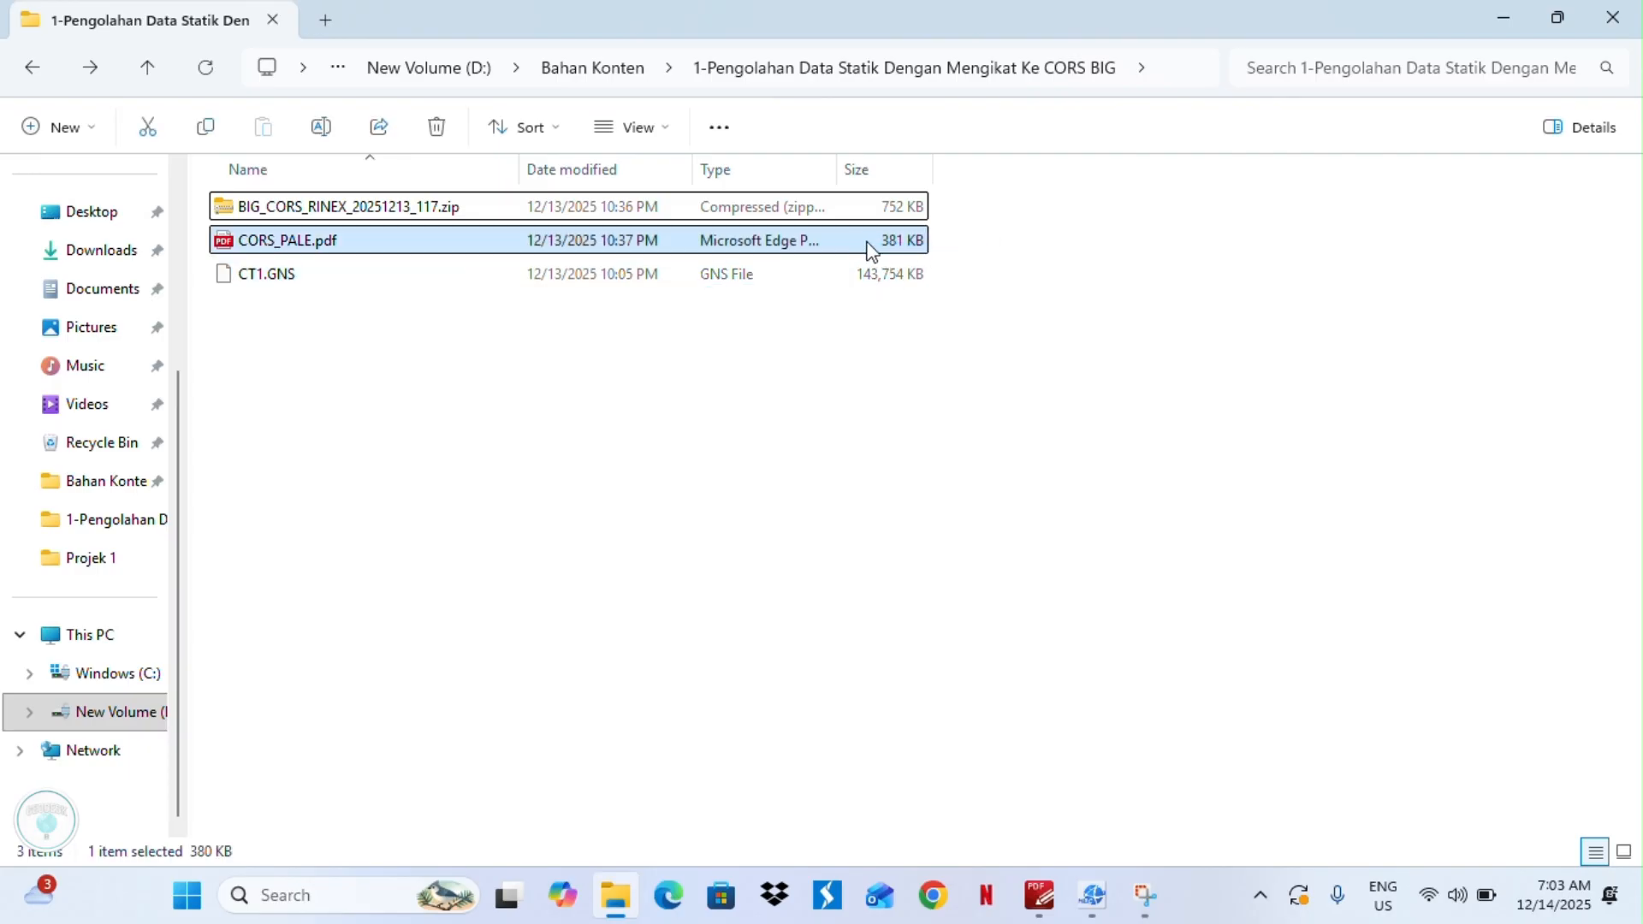
click(638, 412)
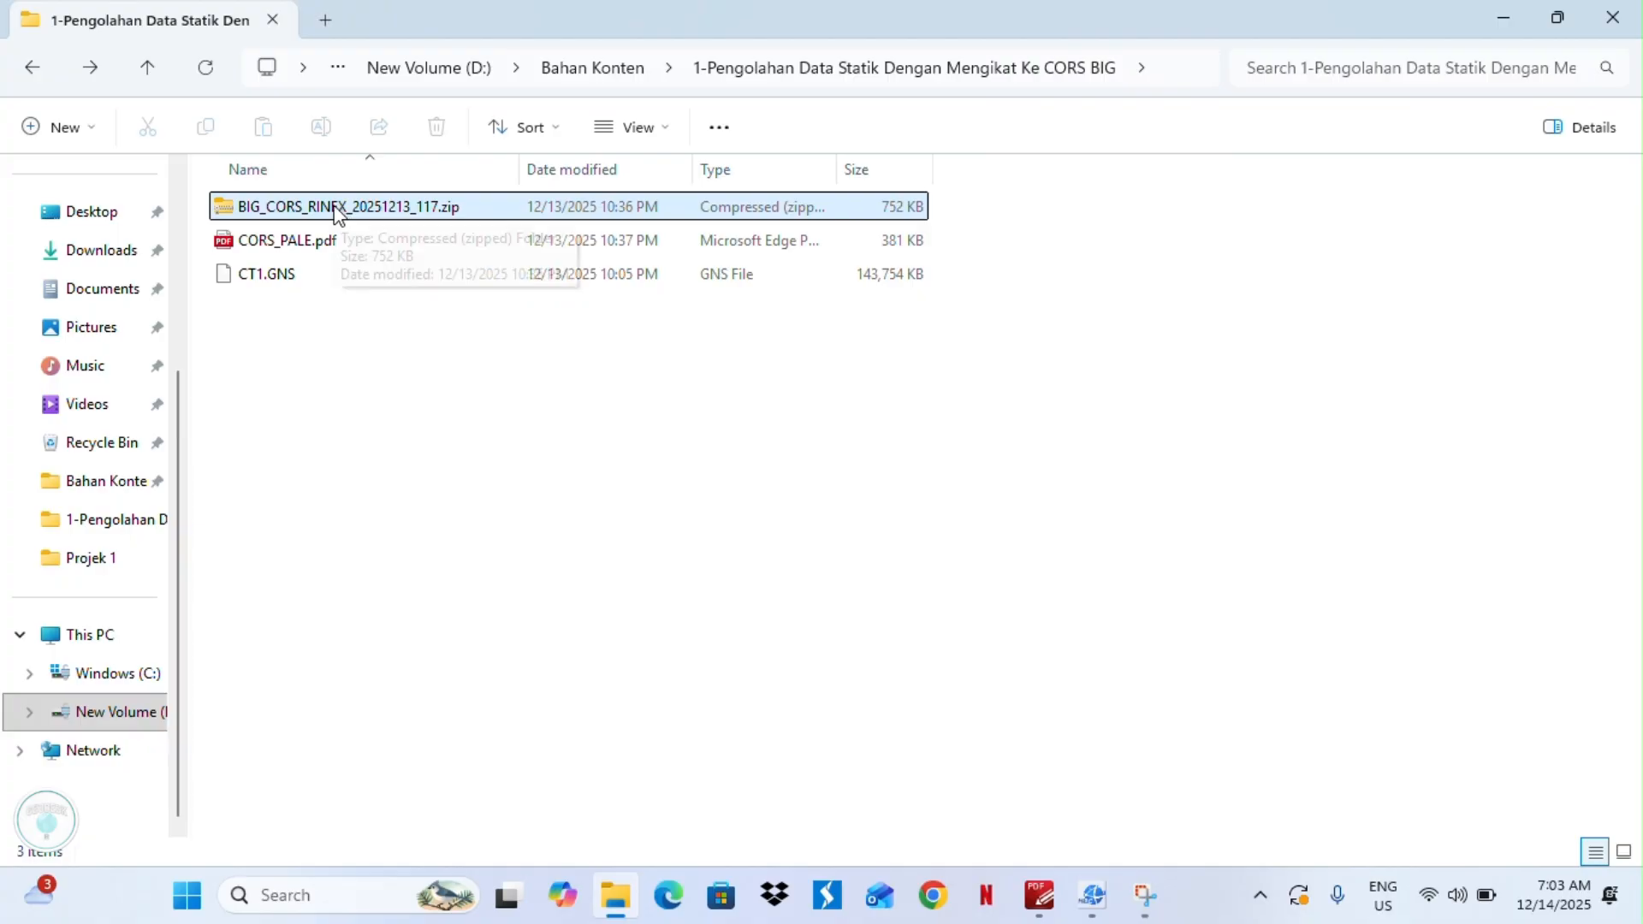
Copy the nav and rinex folders from BIG_CORS_RINEX_20251213_117.zip into the folder that contains the archive.
double_click(336, 214)
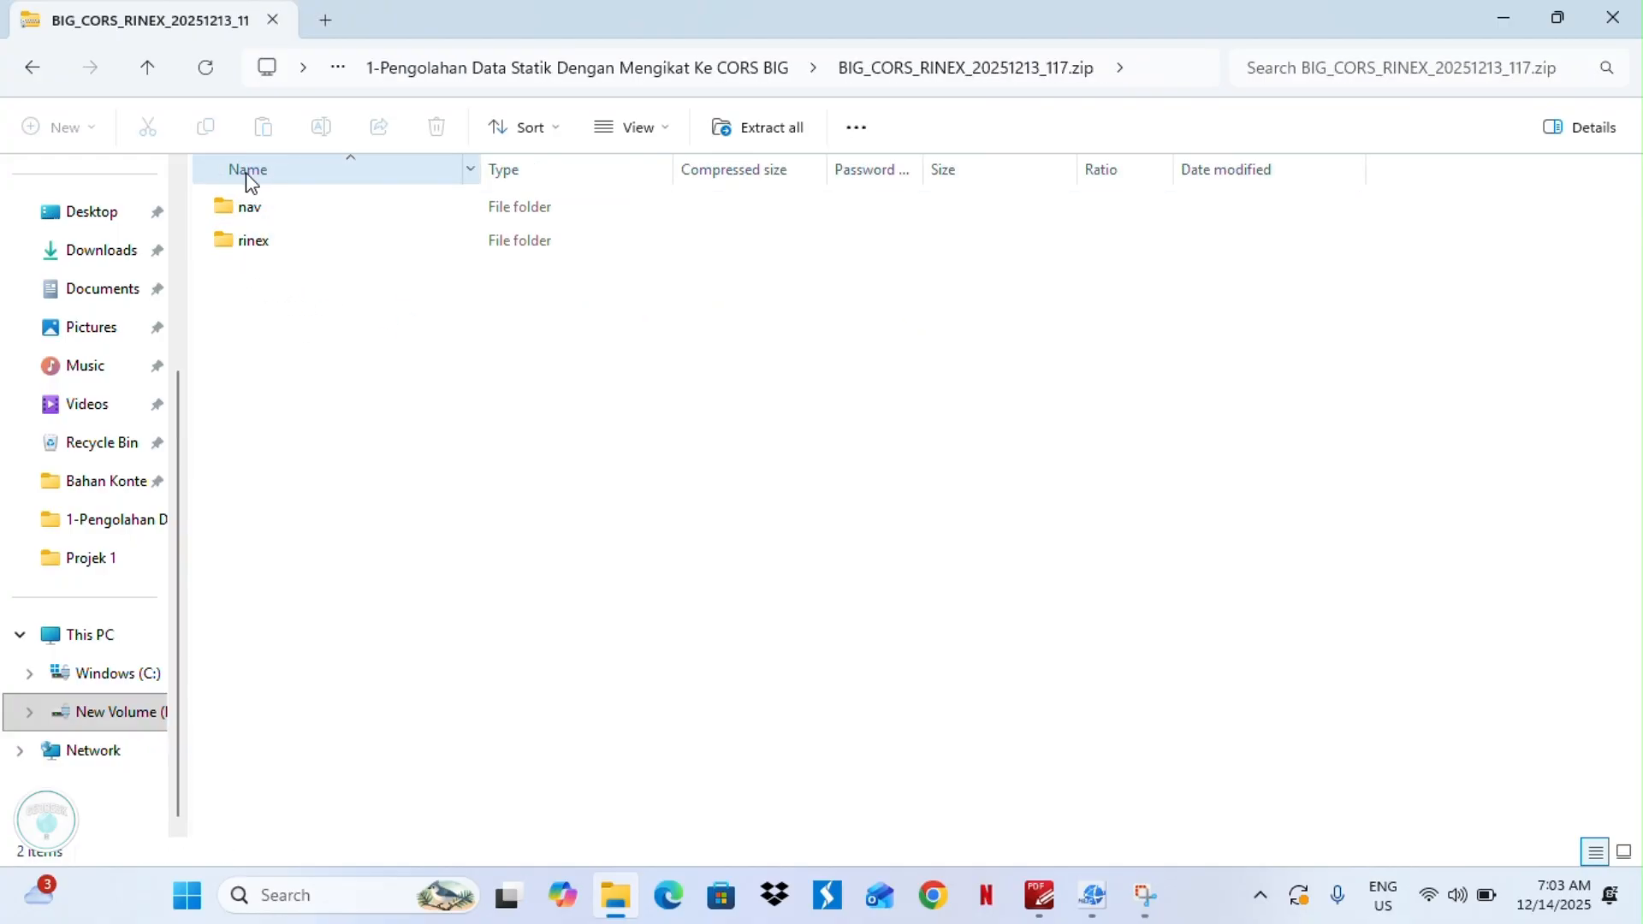
drag(349, 294, 299, 192)
right_click(299, 219)
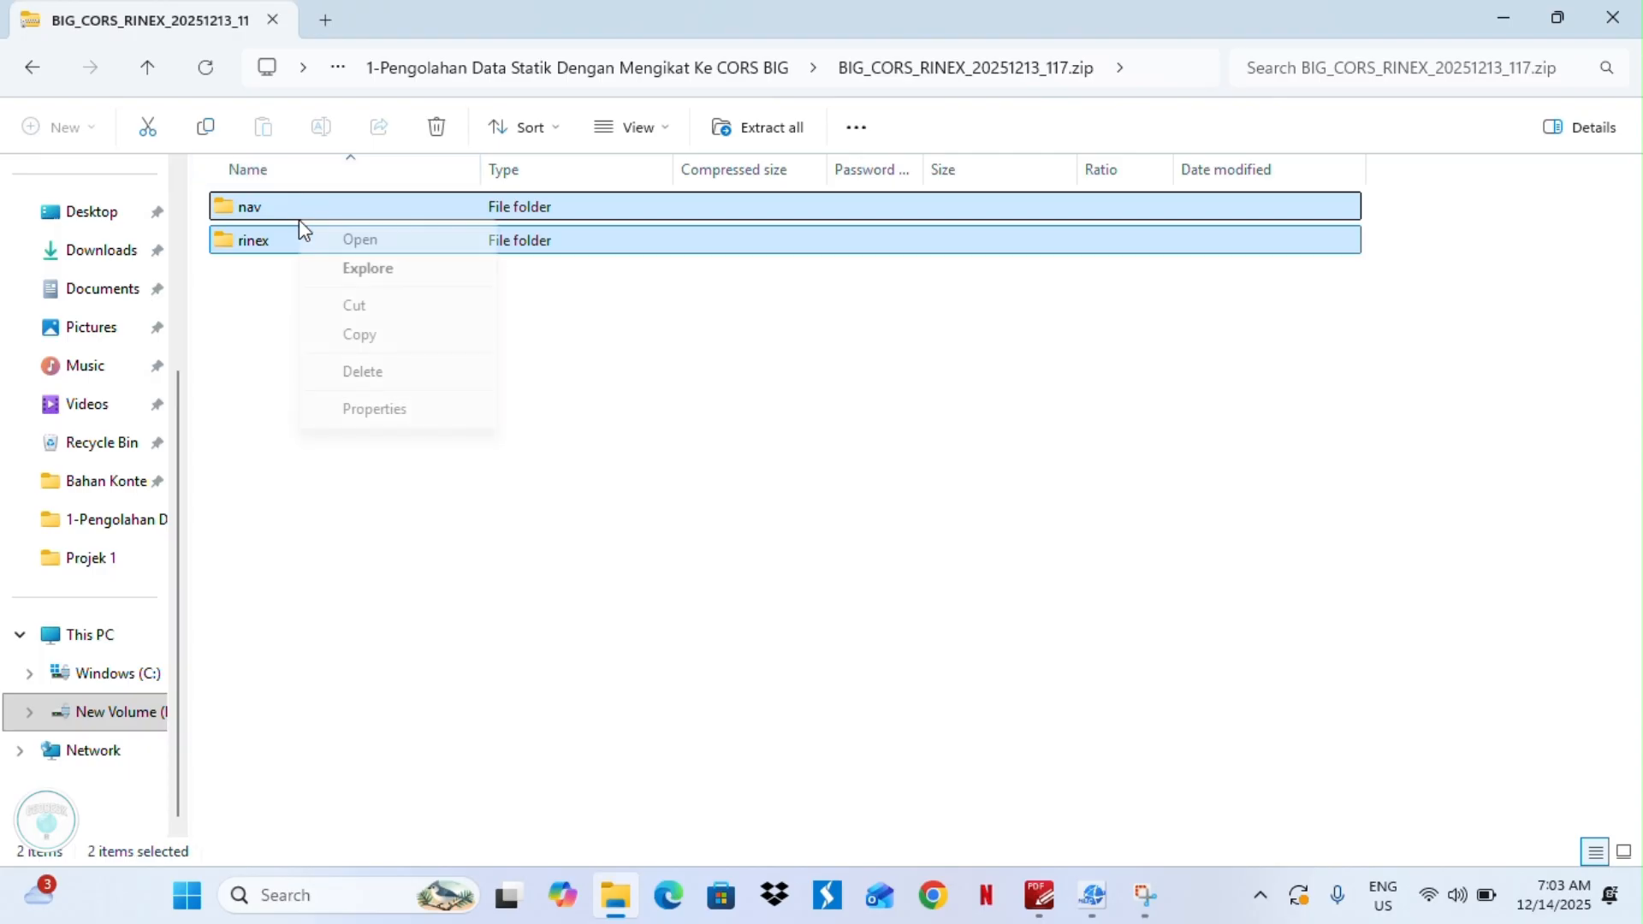
click(362, 334)
click(36, 64)
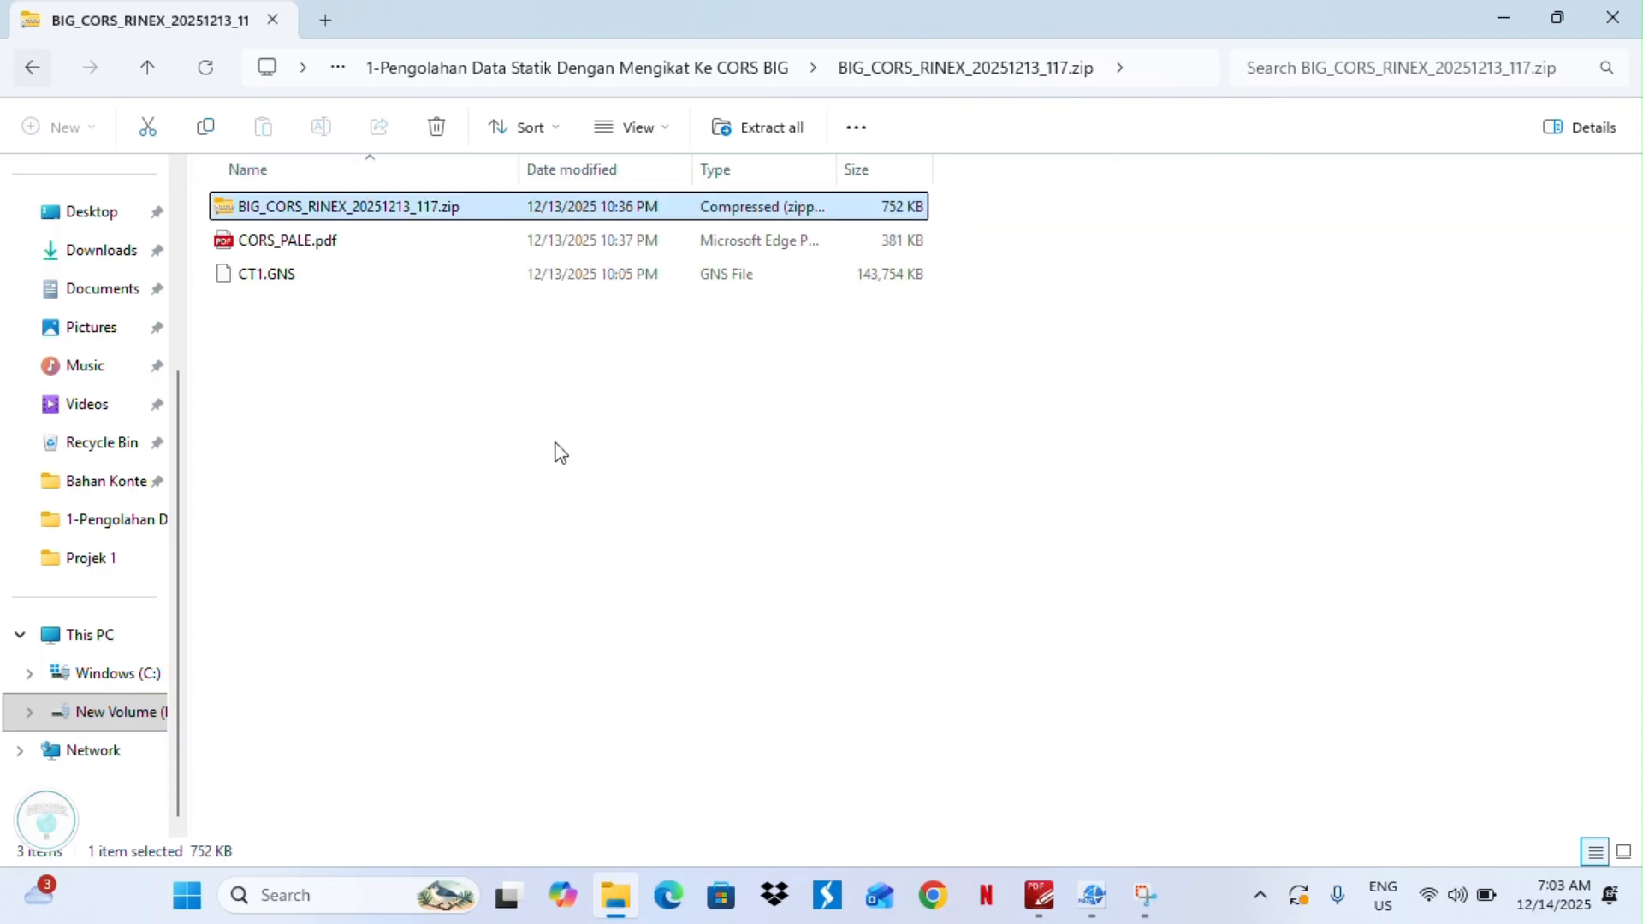
key(ctrl+v)
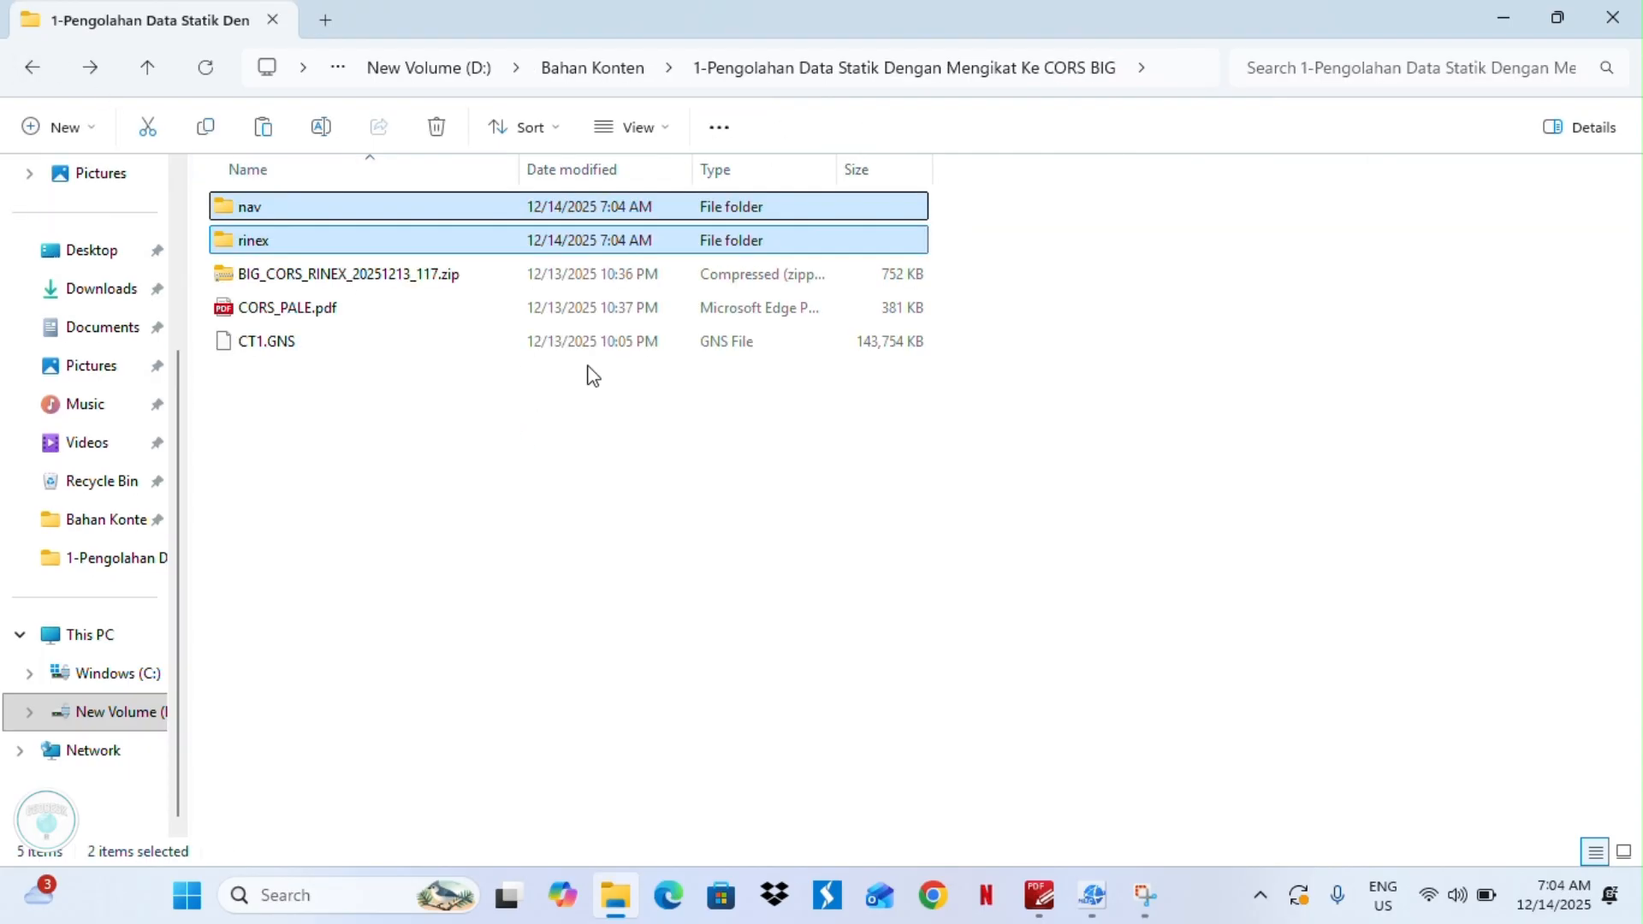
click(679, 394)
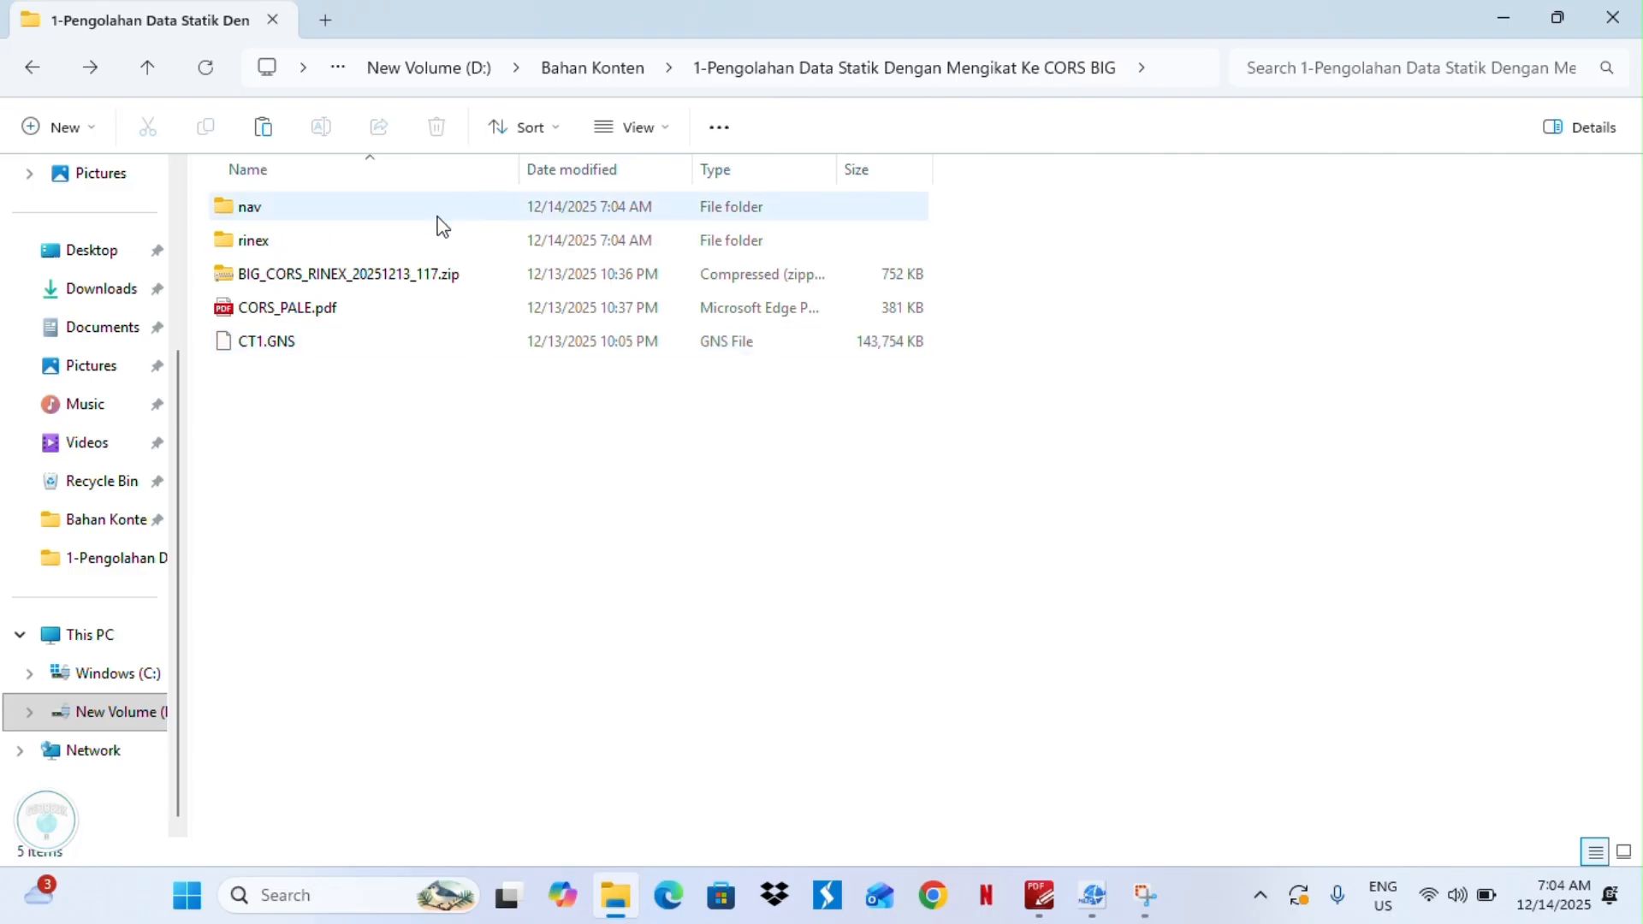
Check the contents of the extracted rinex folder and move pale3470.25n from the nav folder up to the parent folder.
double_click(414, 236)
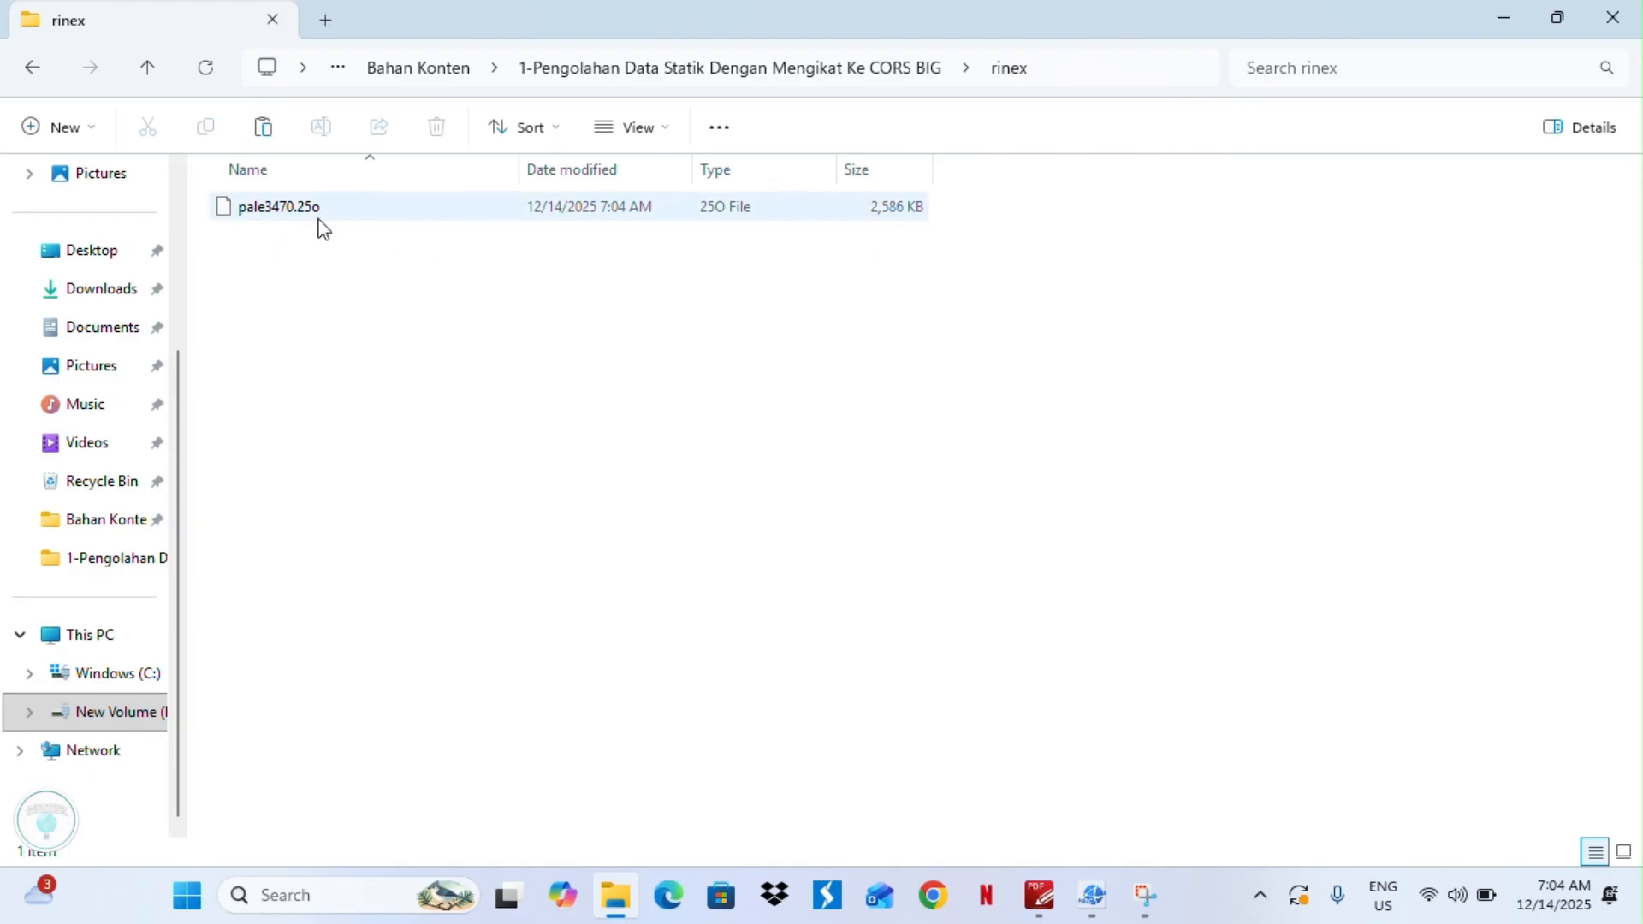
click(33, 65)
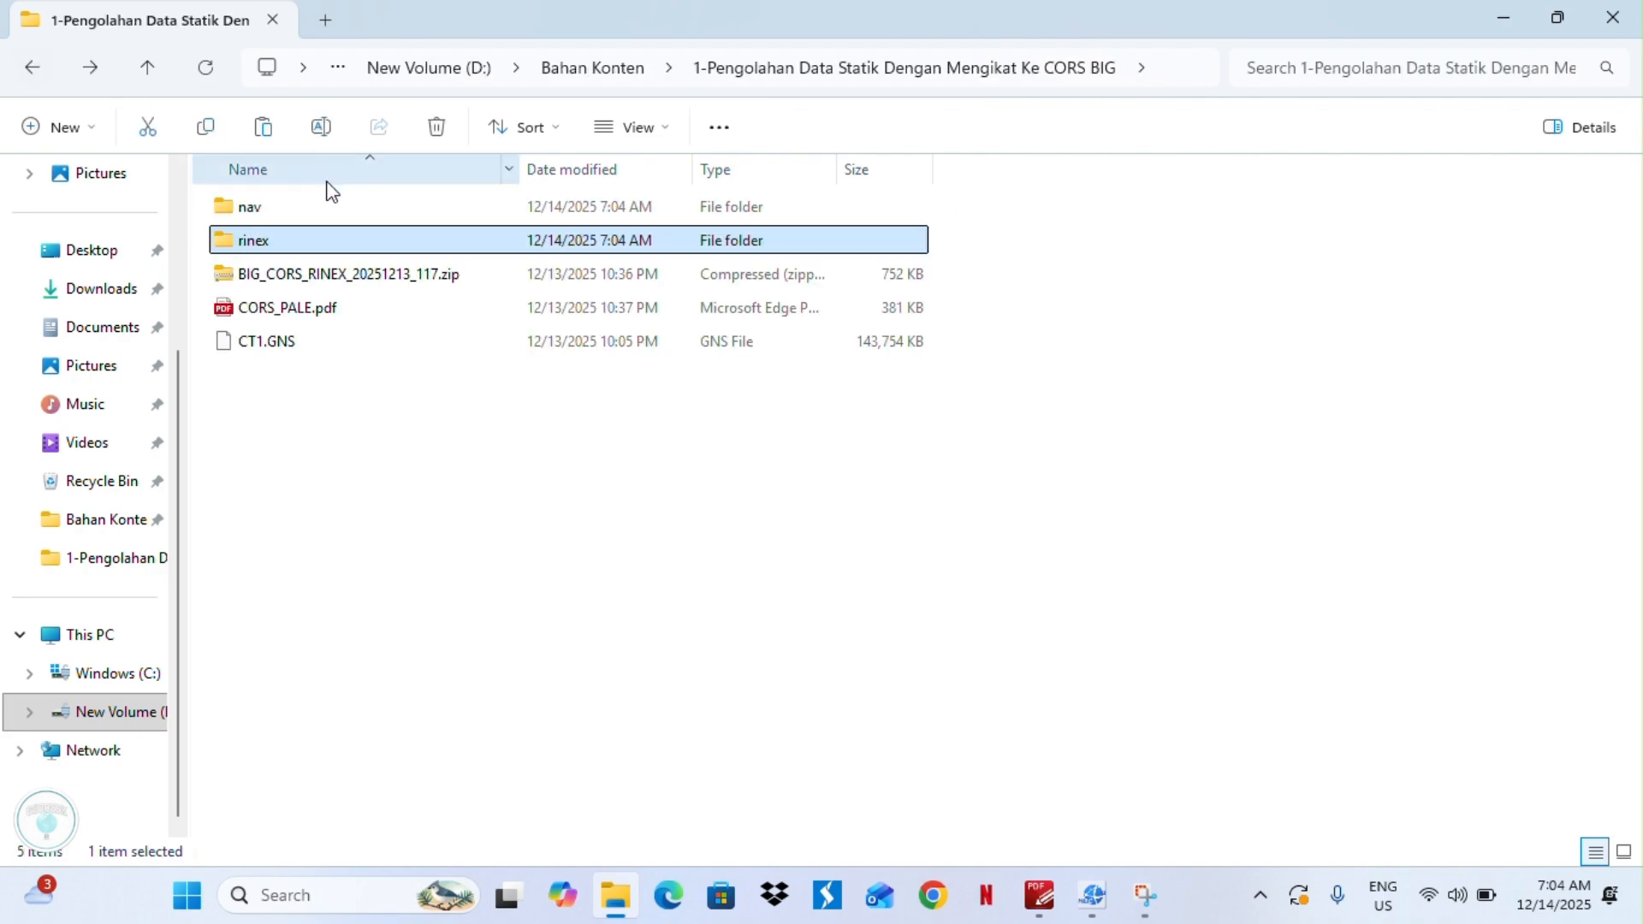
double_click(305, 204)
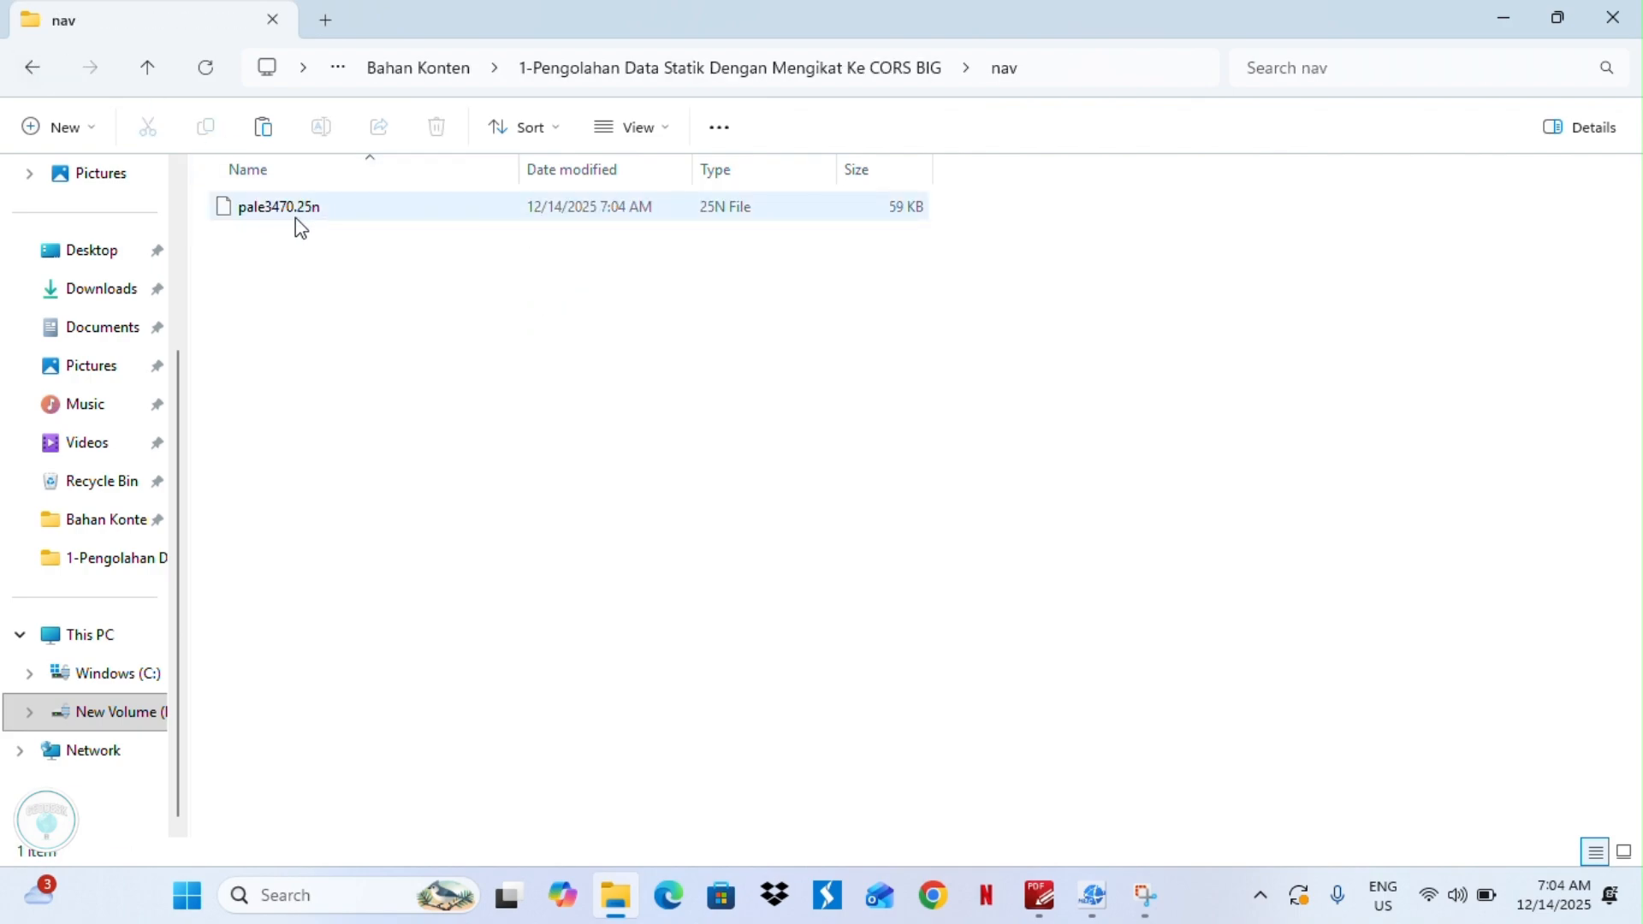
click(361, 213)
right_click(366, 212)
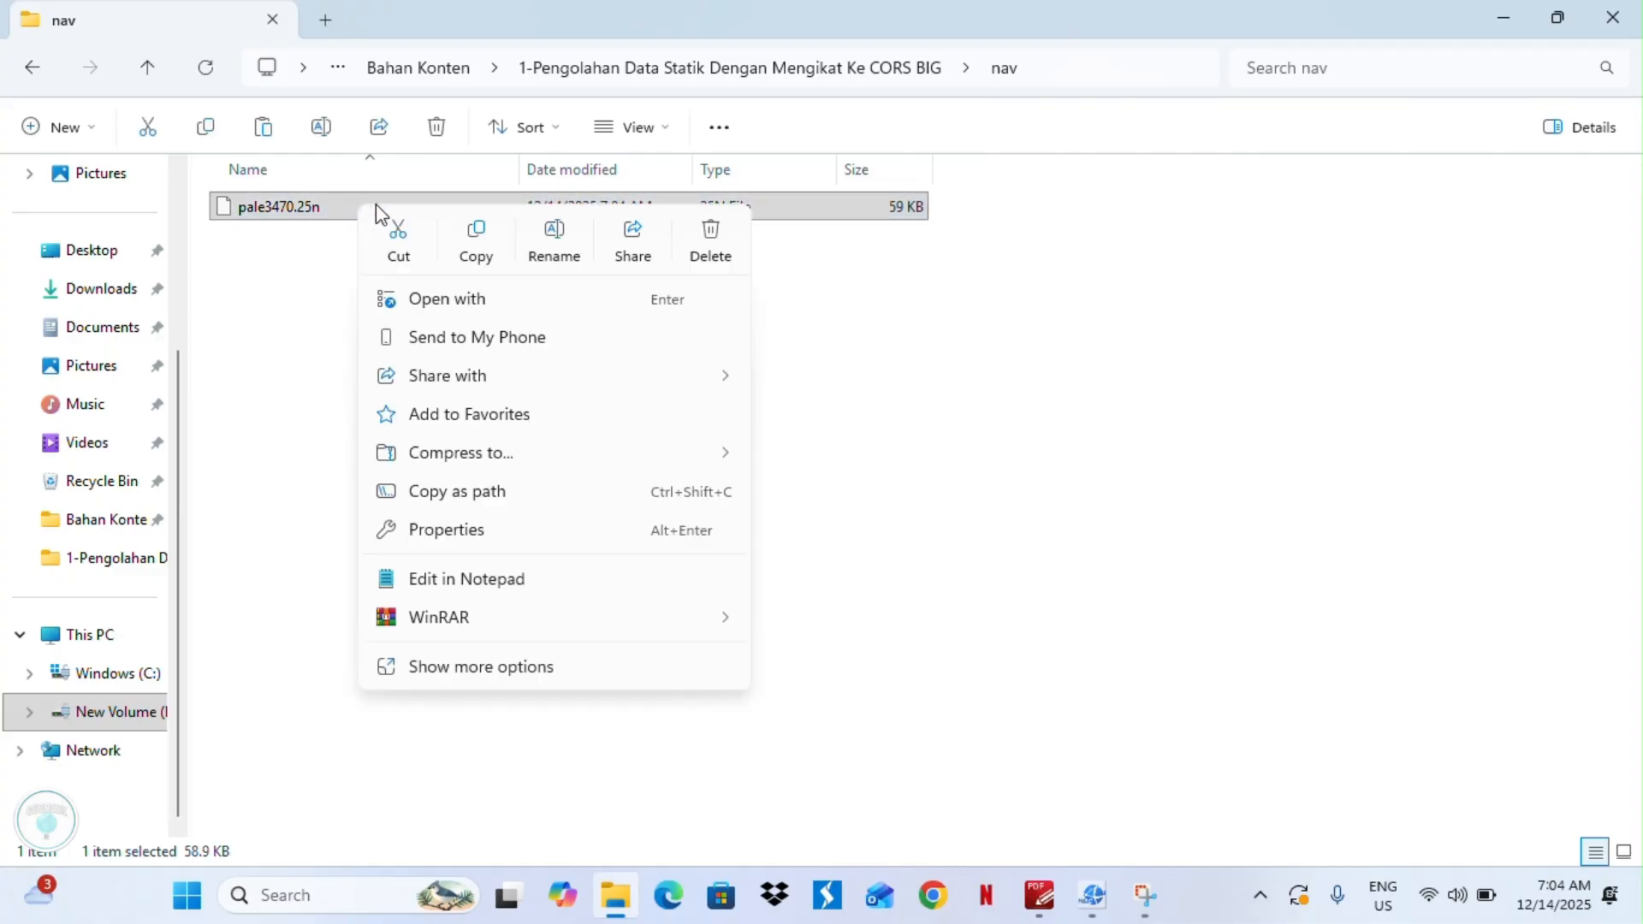
click(398, 240)
click(34, 68)
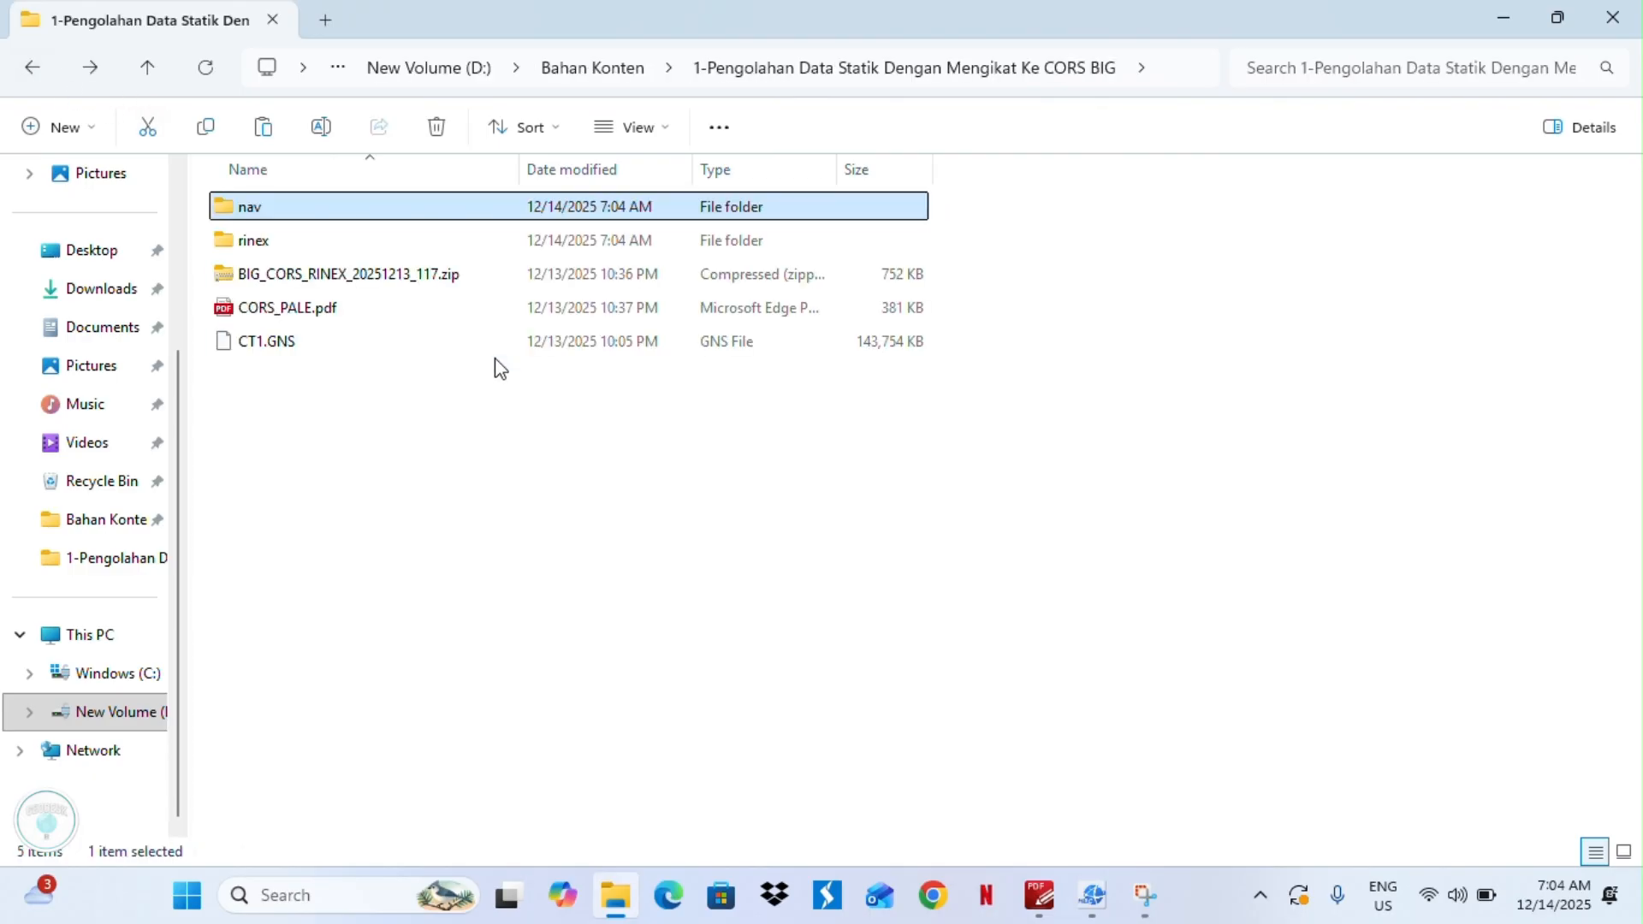
click(392, 465)
right_click(393, 465)
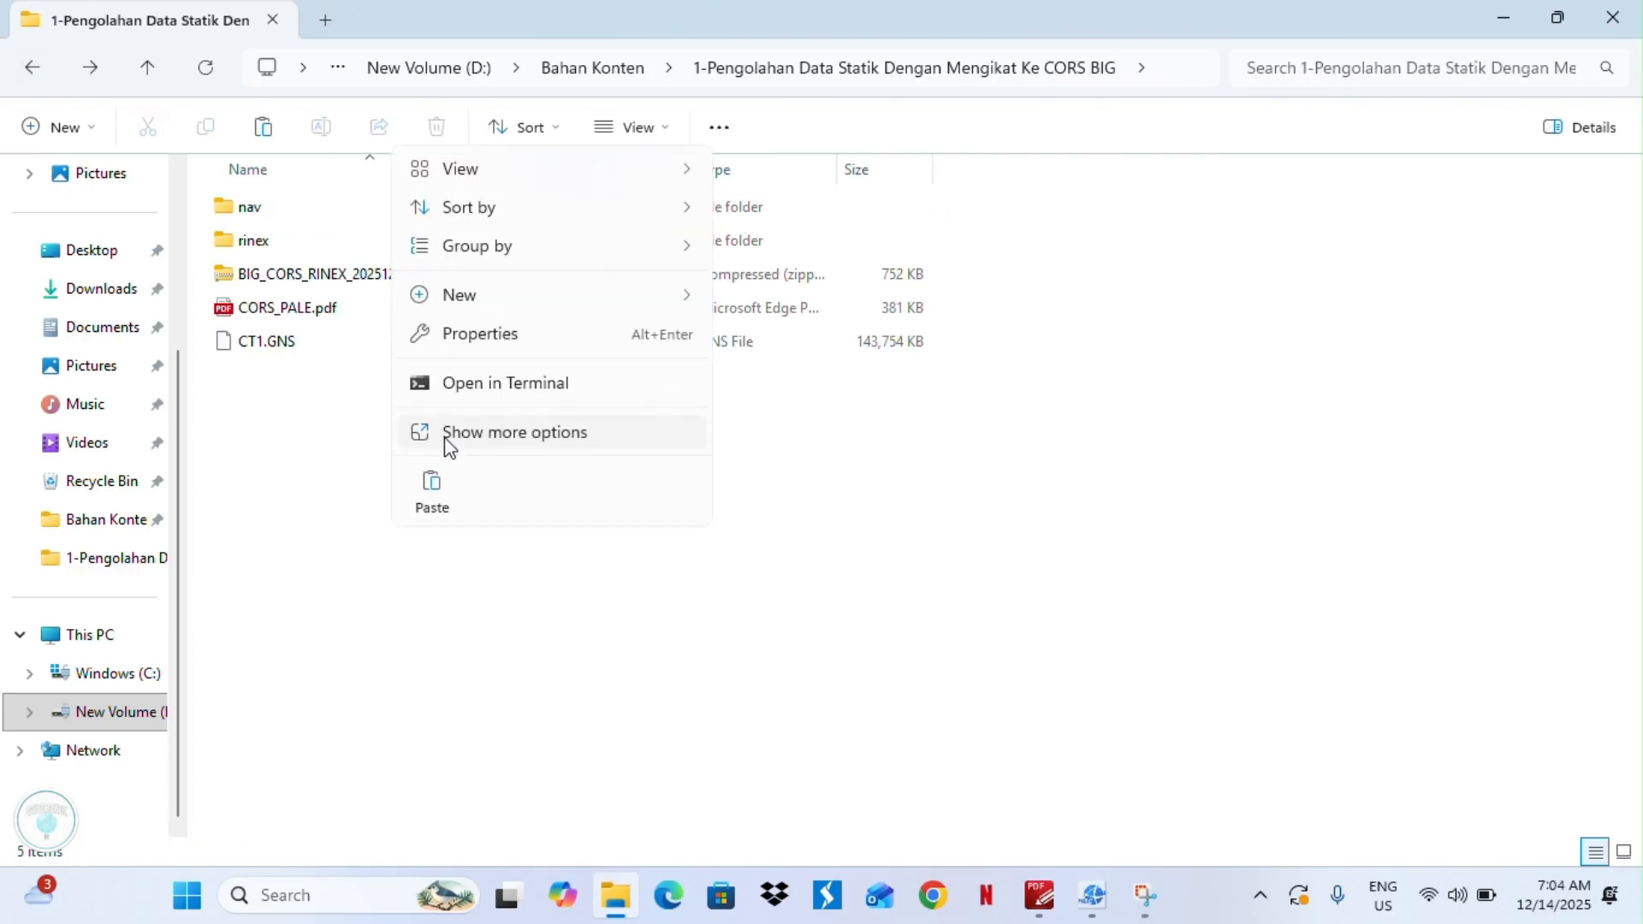
click(418, 488)
Move the observation file pale3470.25o from the rinex folder up to the parent folder.
double_click(321, 244)
click(321, 216)
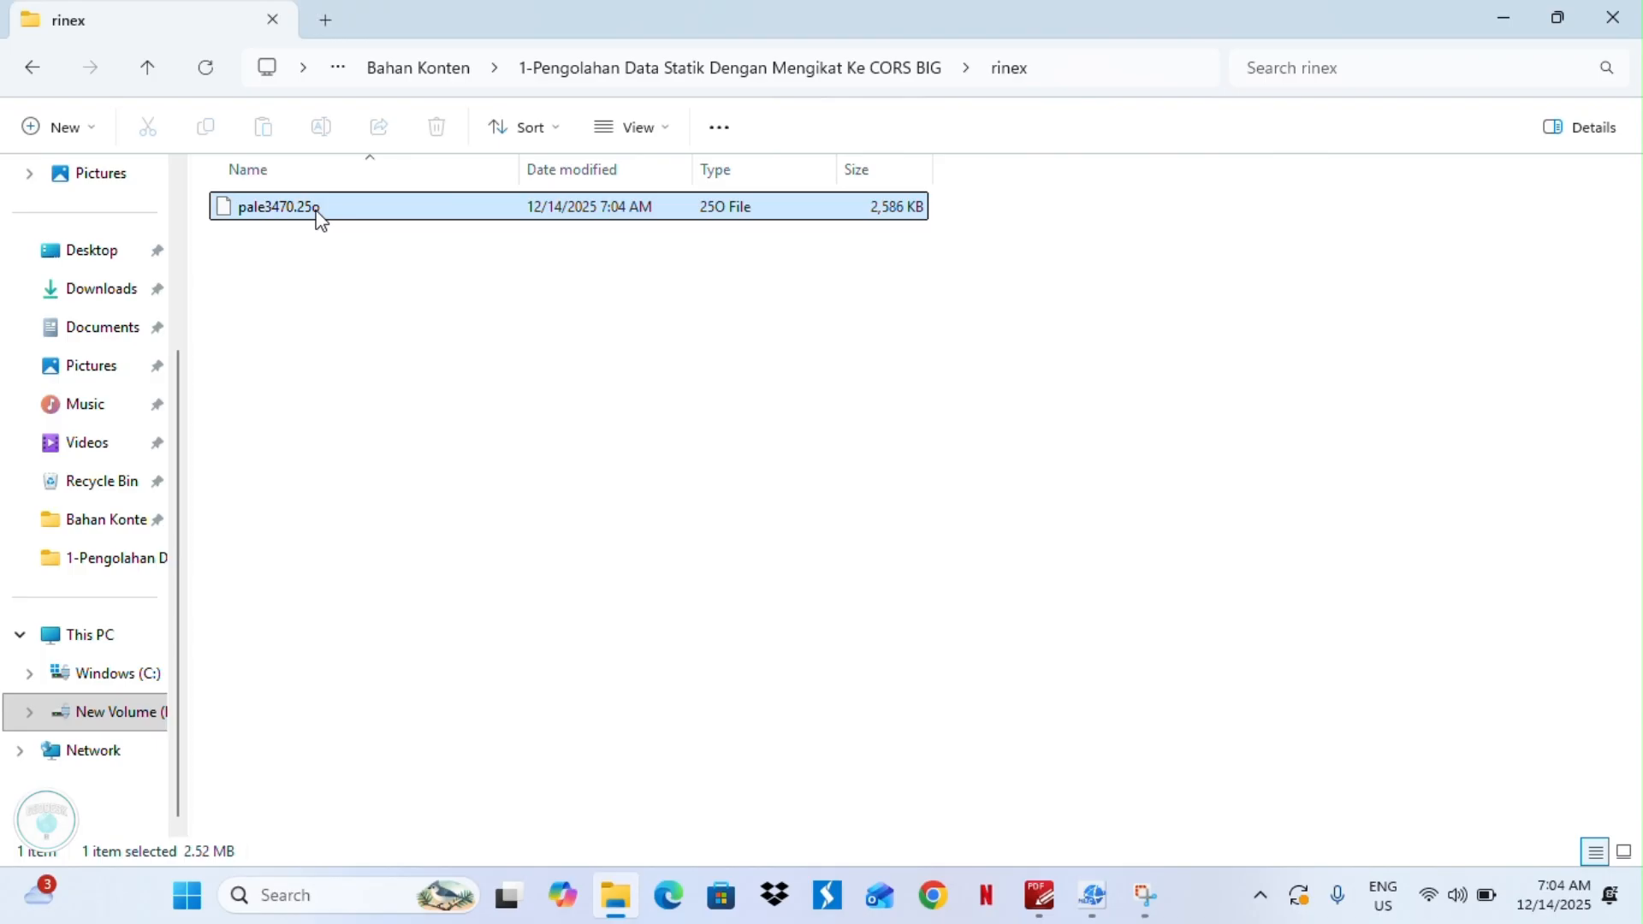
right_click(321, 219)
click(354, 233)
click(43, 73)
right_click(419, 439)
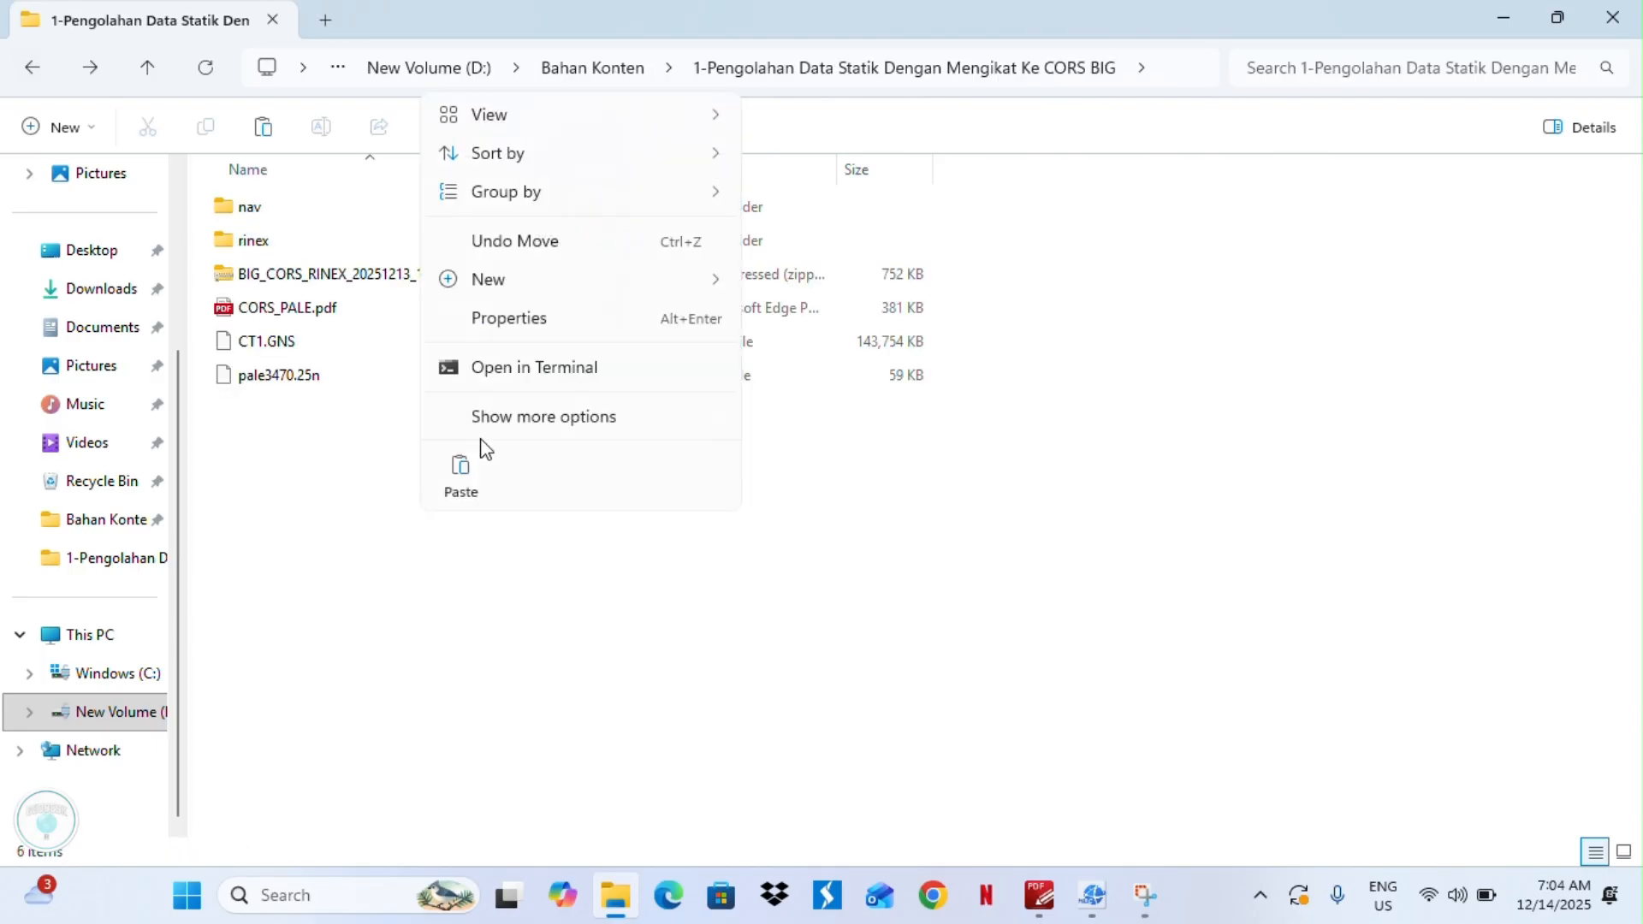
click(462, 488)
Delete the emptied nav and rinex folders.
click(330, 209)
shift+click(323, 244)
key(Delete)
Review the three files for static processing: CT1.GNS, pale3470.25n and pale3470.25o.
drag(356, 432, 225, 255)
drag(1031, 395, 699, 285)
click(293, 275)
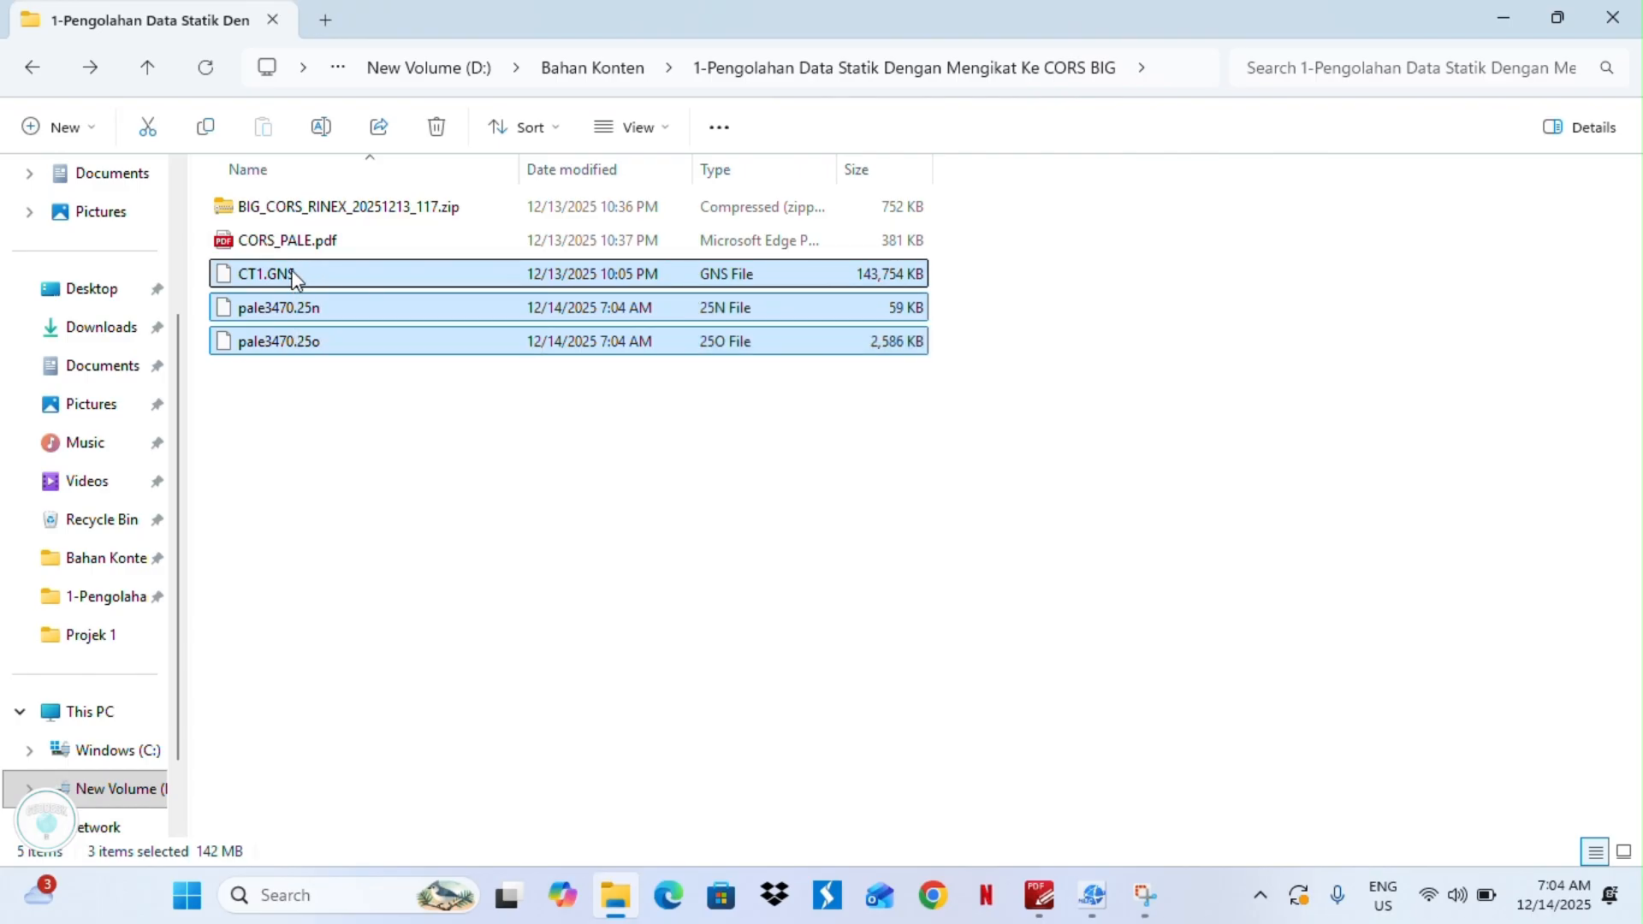
click(294, 276)
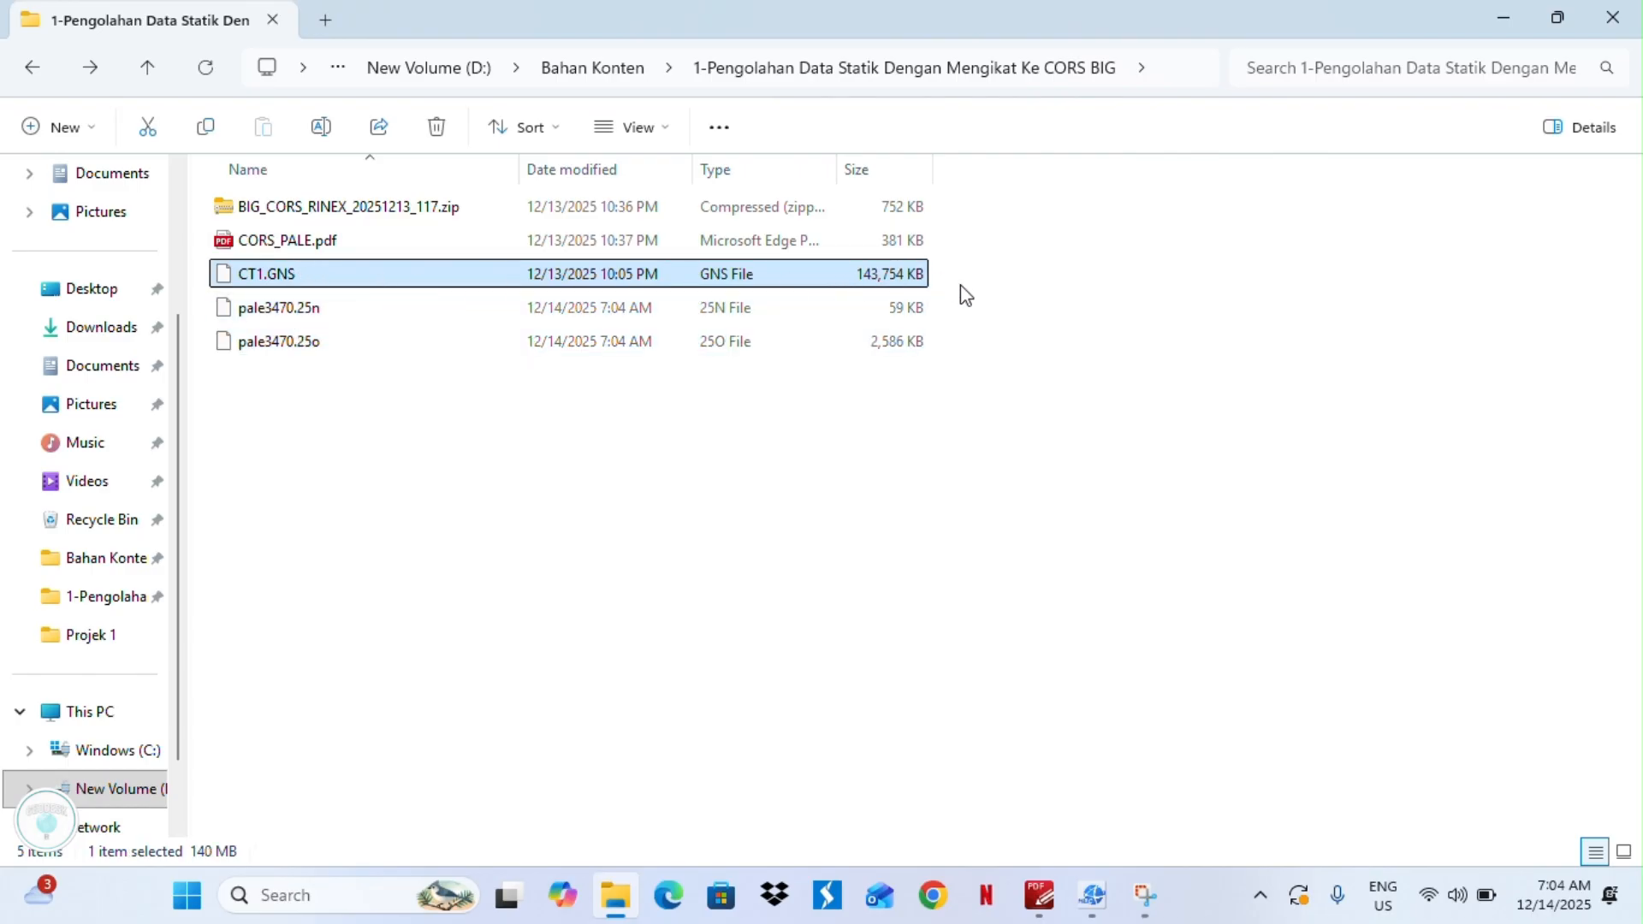
drag(1010, 373, 891, 316)
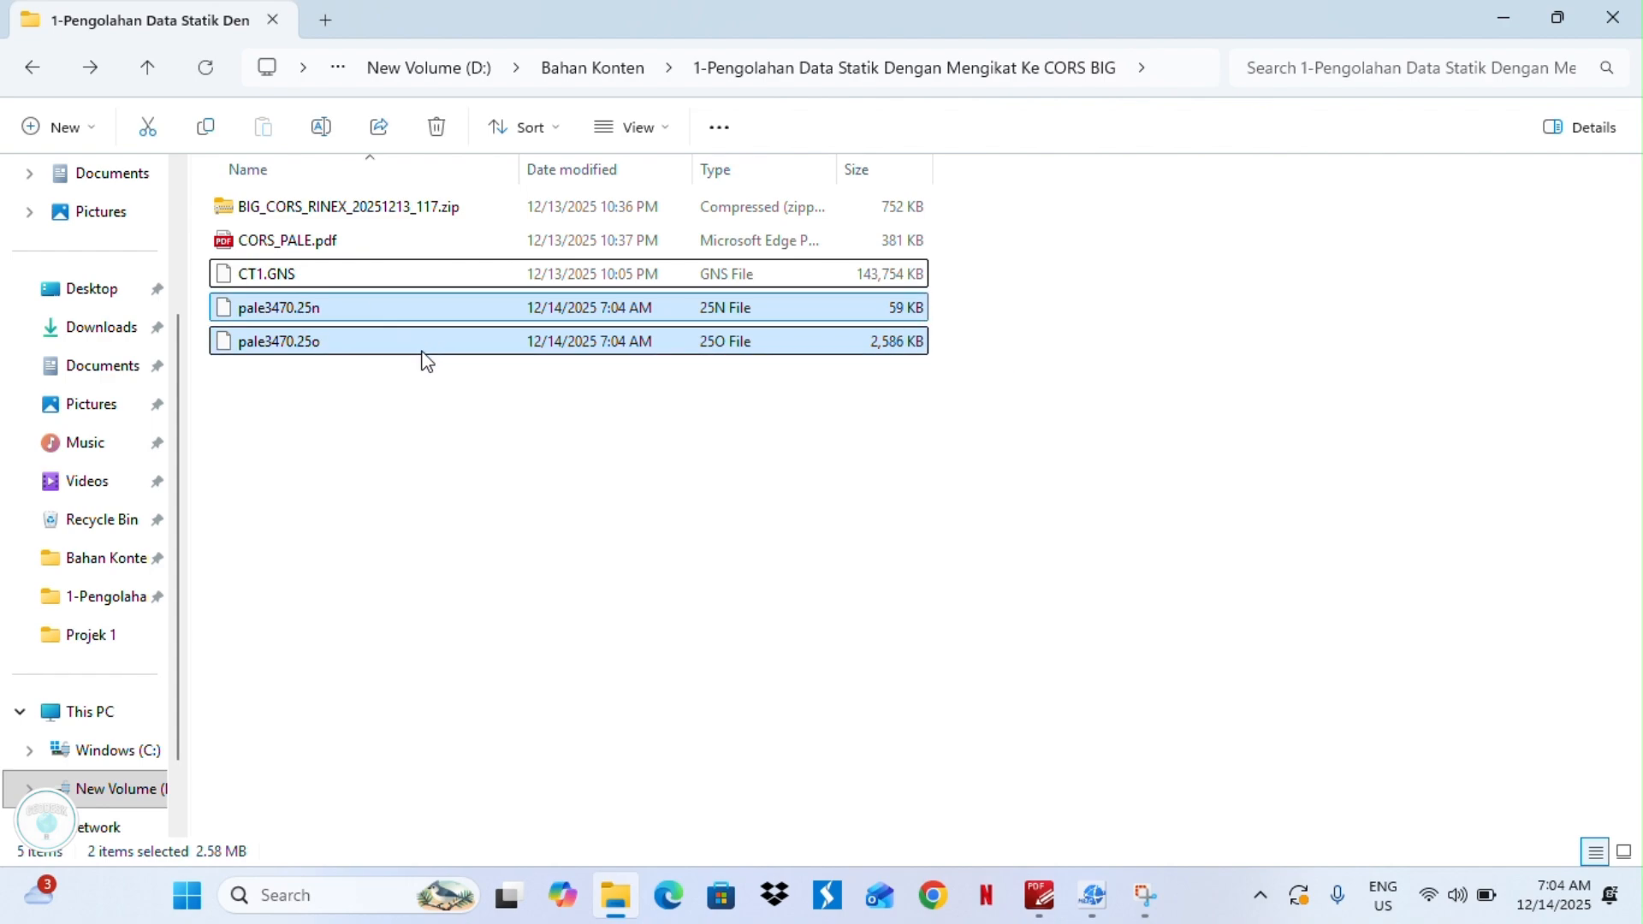
click(546, 440)
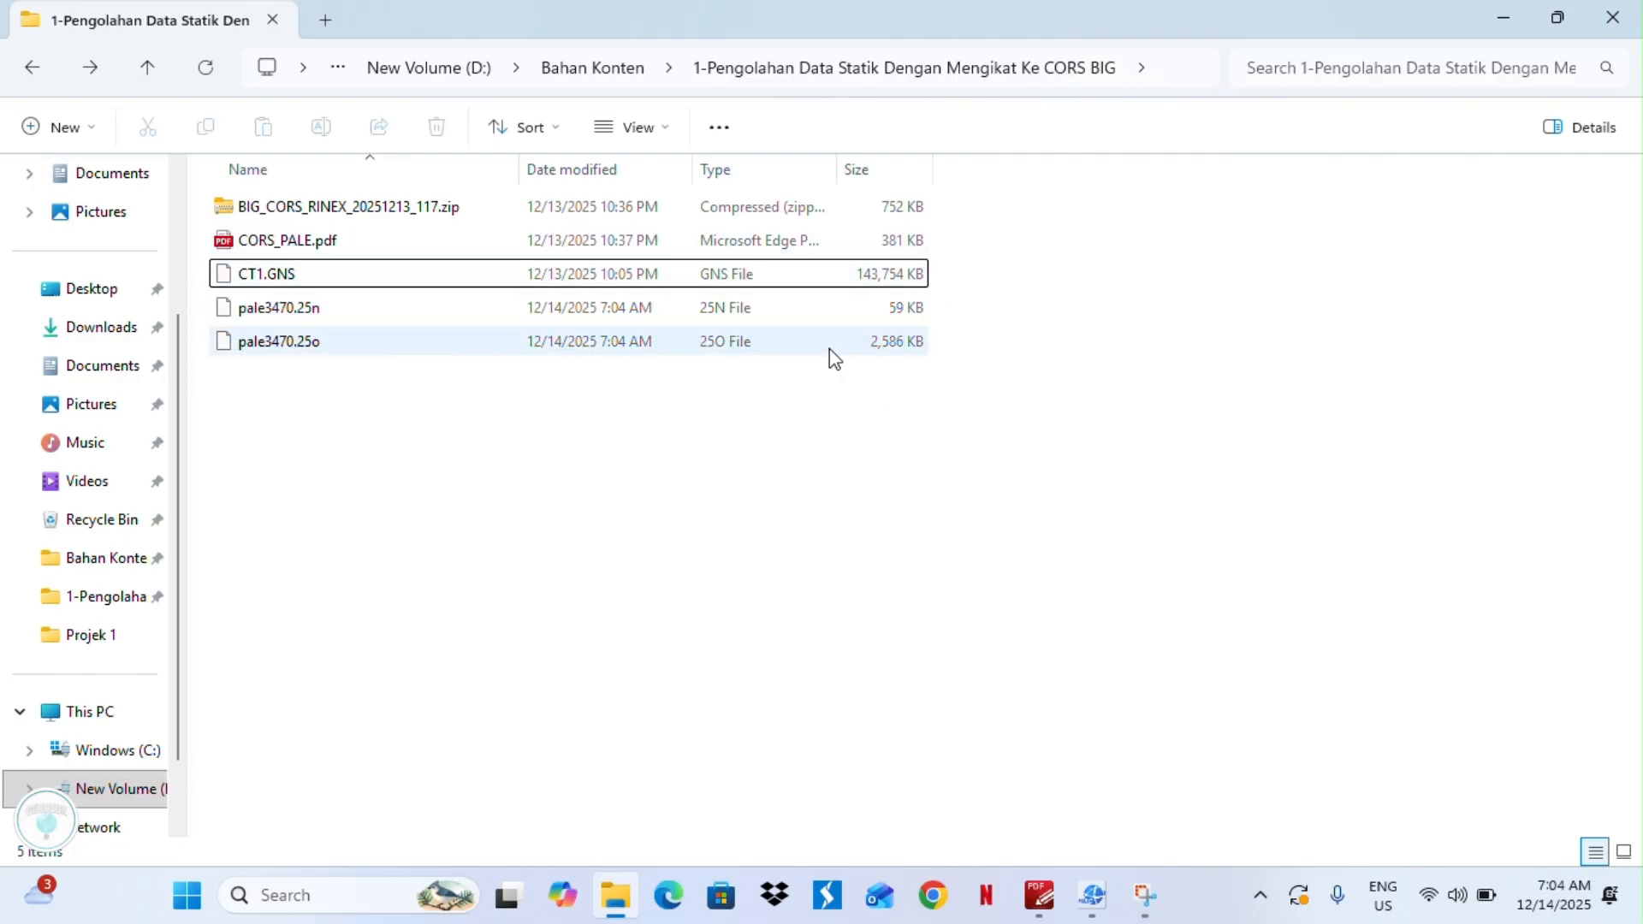
drag(1016, 394, 332, 260)
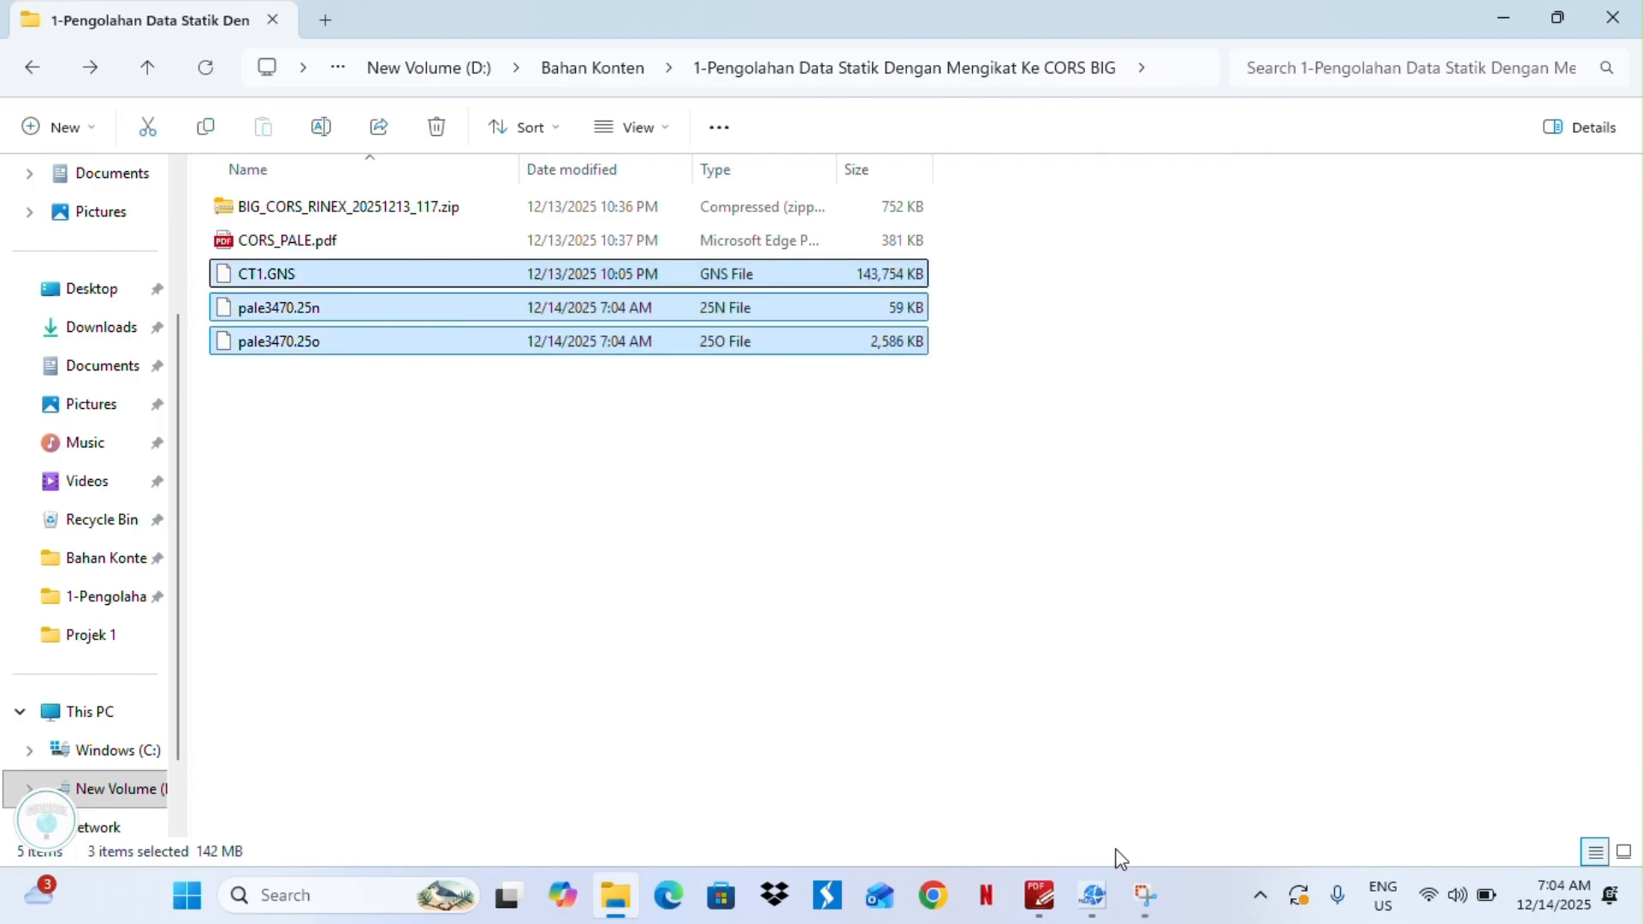
click(1118, 791)
Switch to Hi-Target Business Center and start a new project named "Pengolahan Statik".
click(1095, 897)
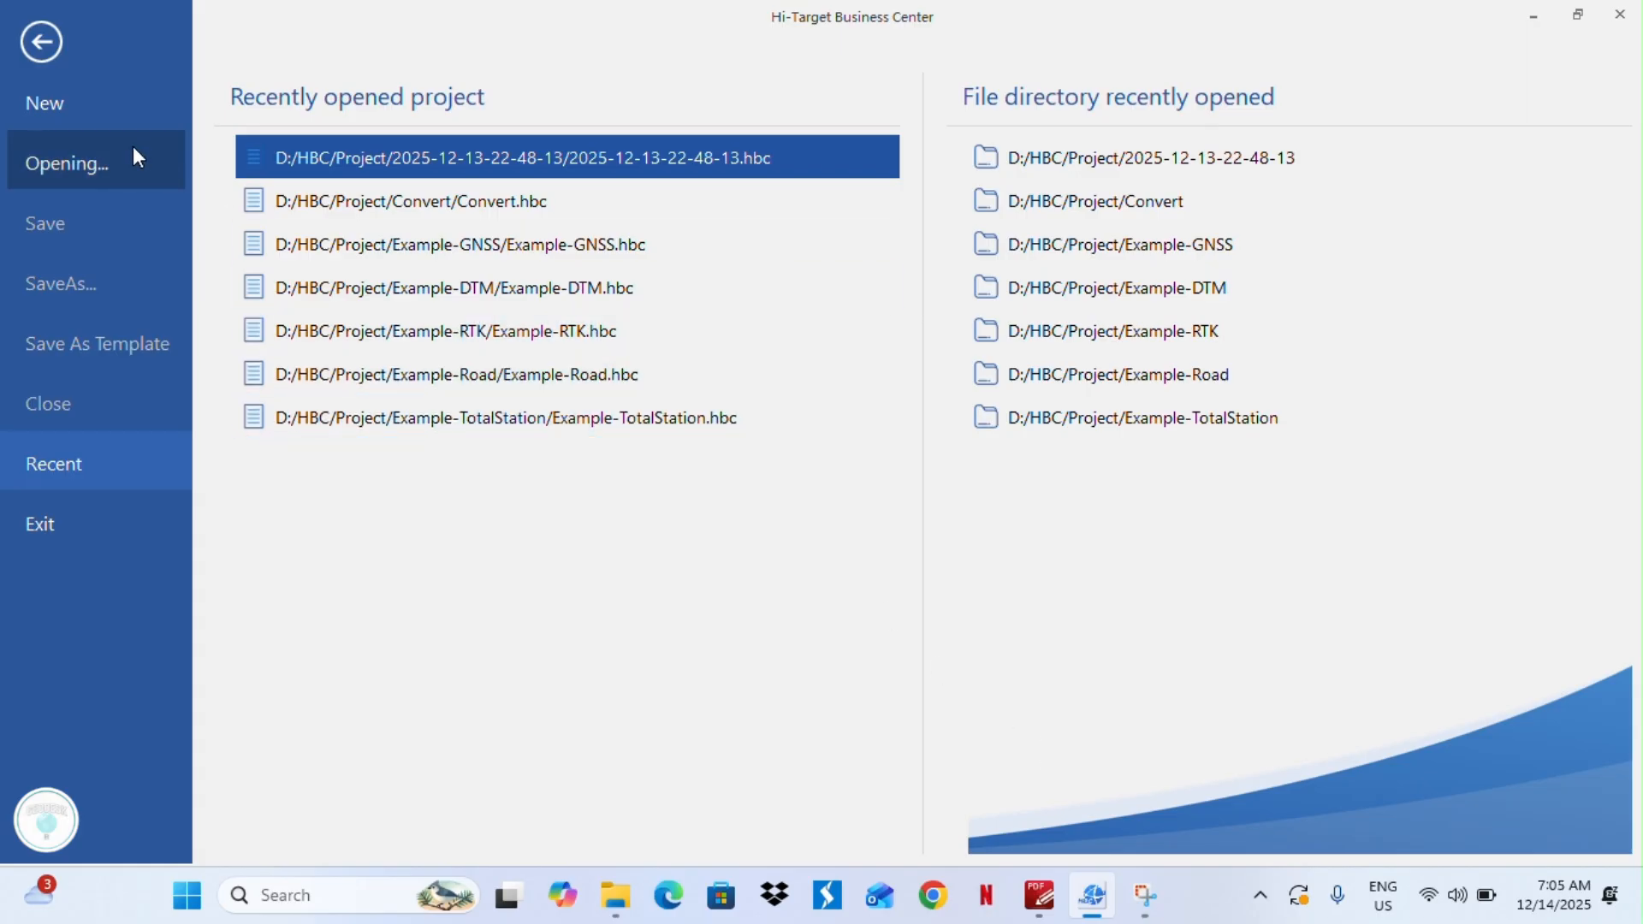
click(67, 105)
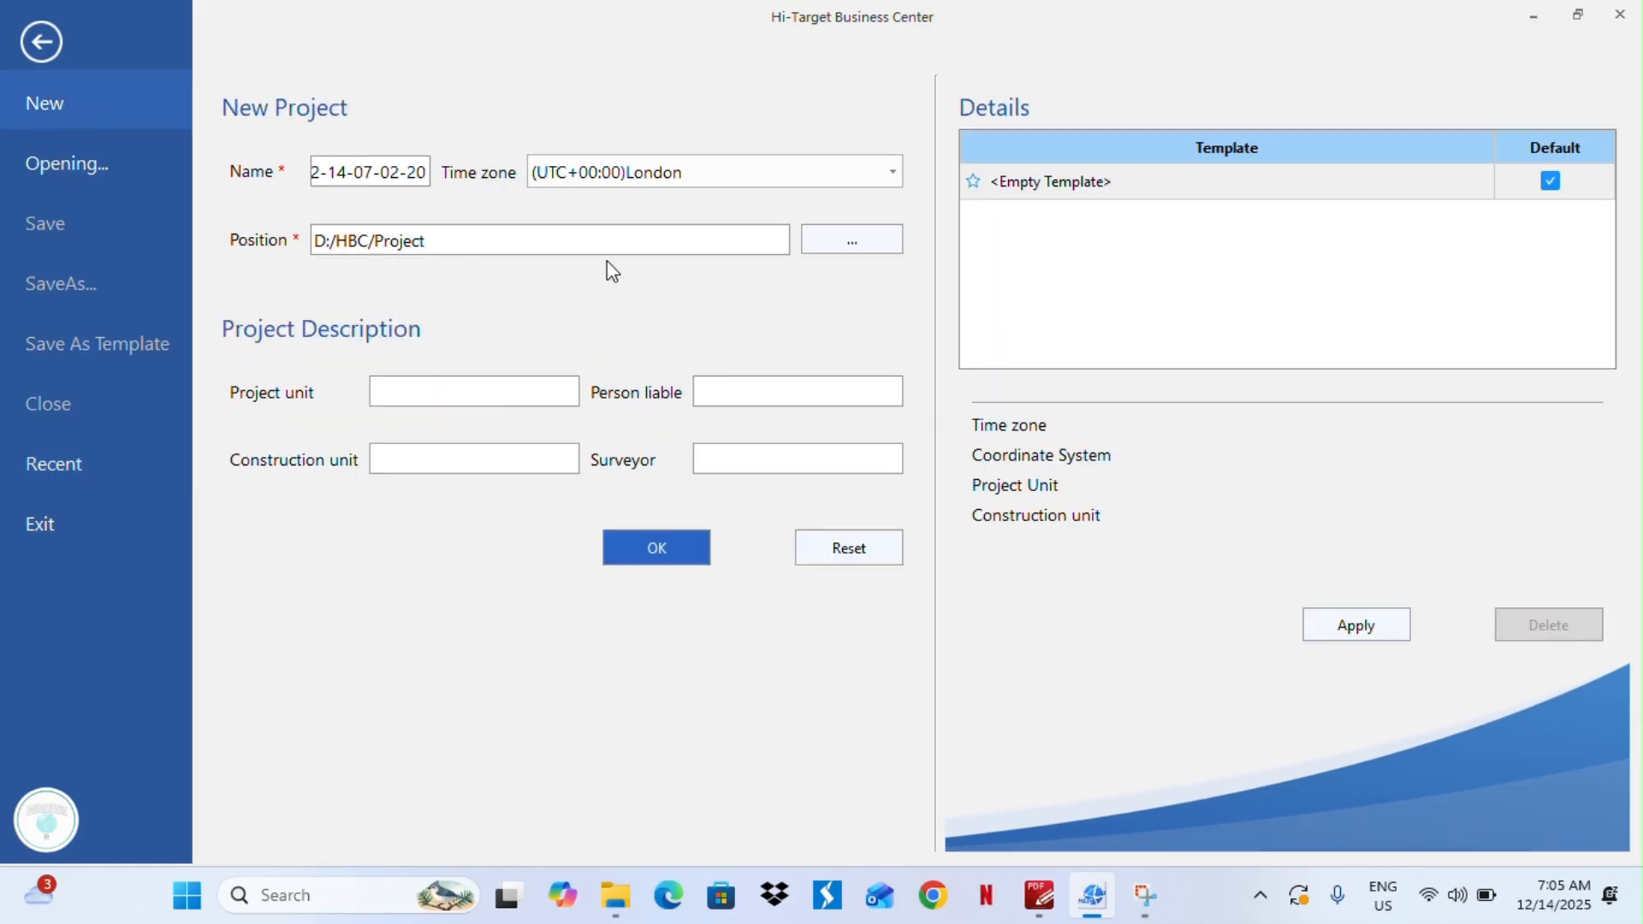
double_click(385, 174)
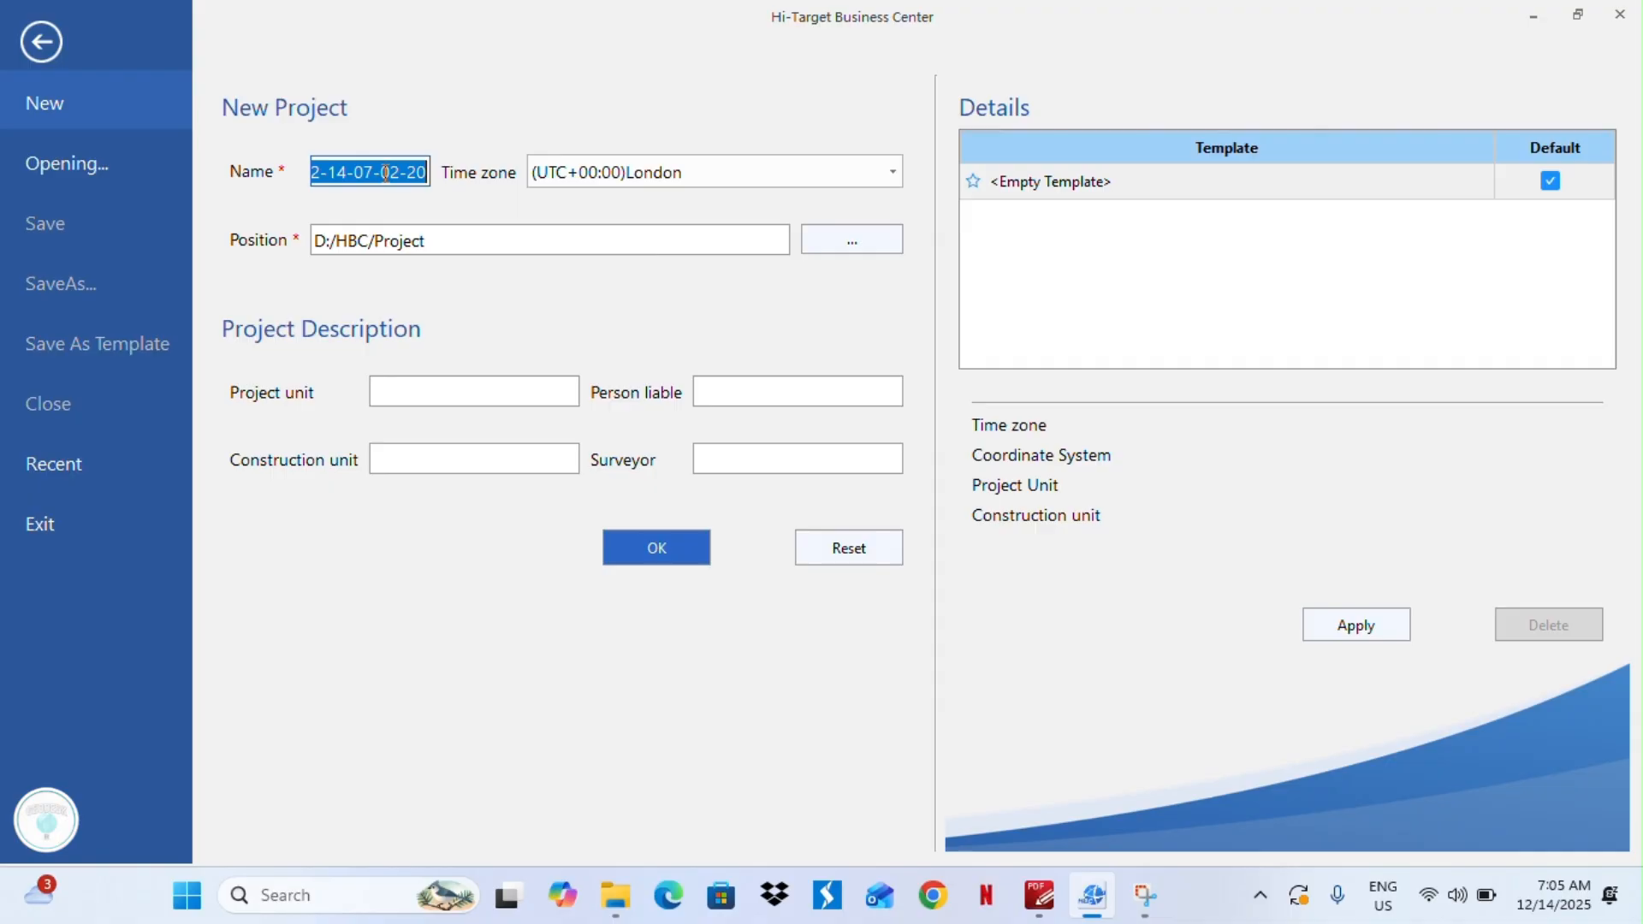
text(Pengo)
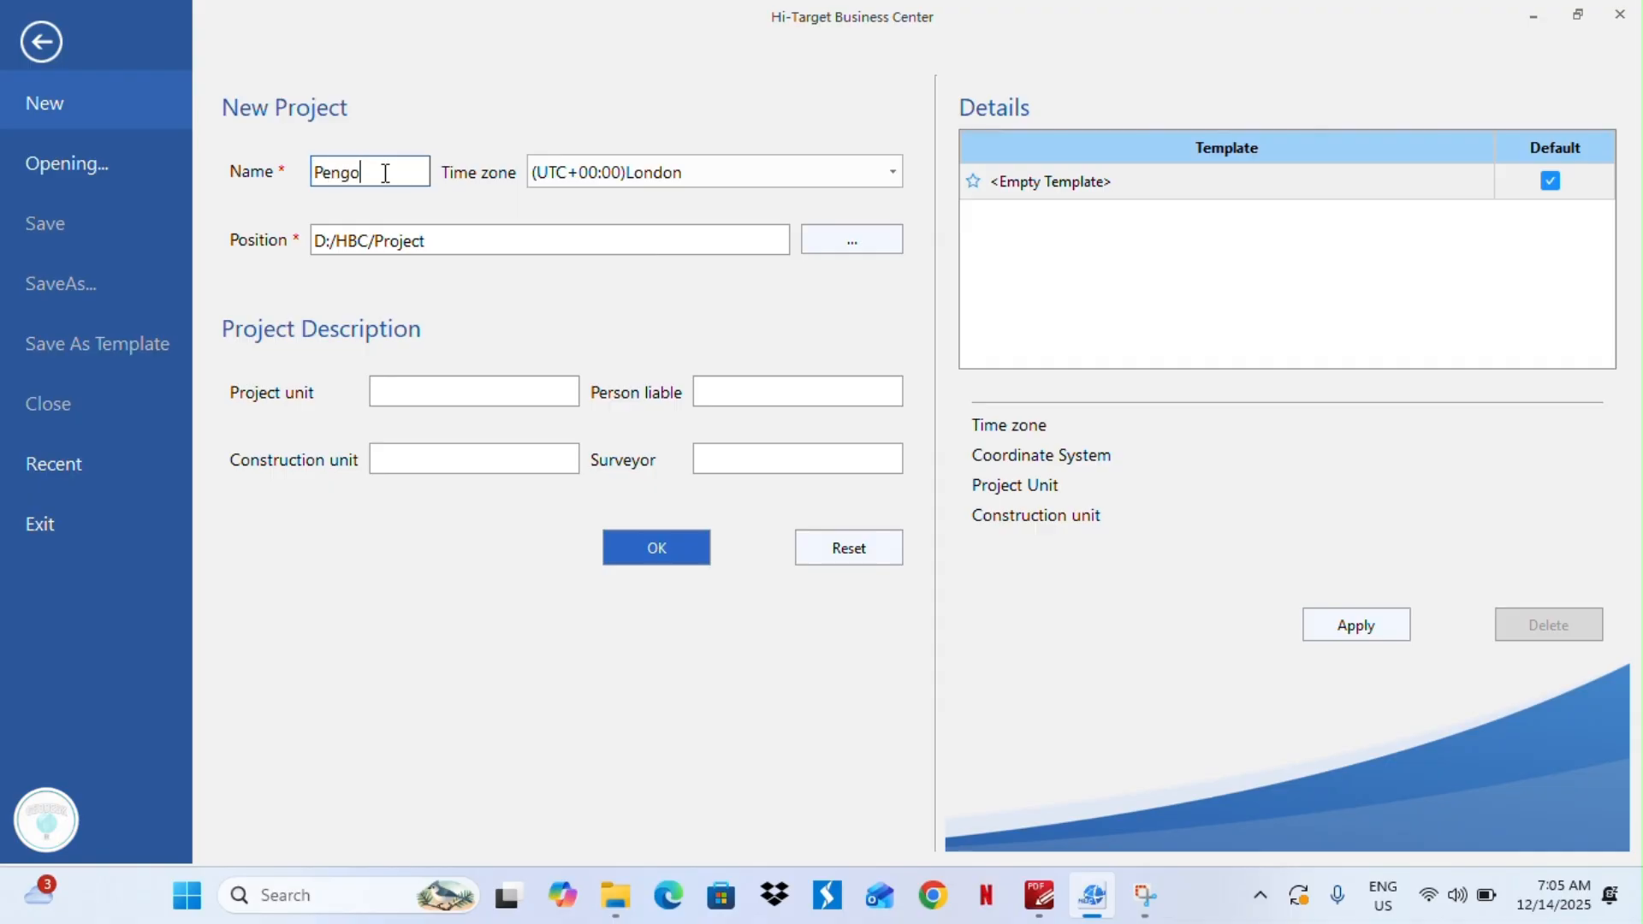
text(lahan Statik)
Set the new project's time zone to (UTC+07:00)Bangkok, keeping D:/HBC/Project as its location.
click(890, 180)
scroll(821, 323, down, 5)
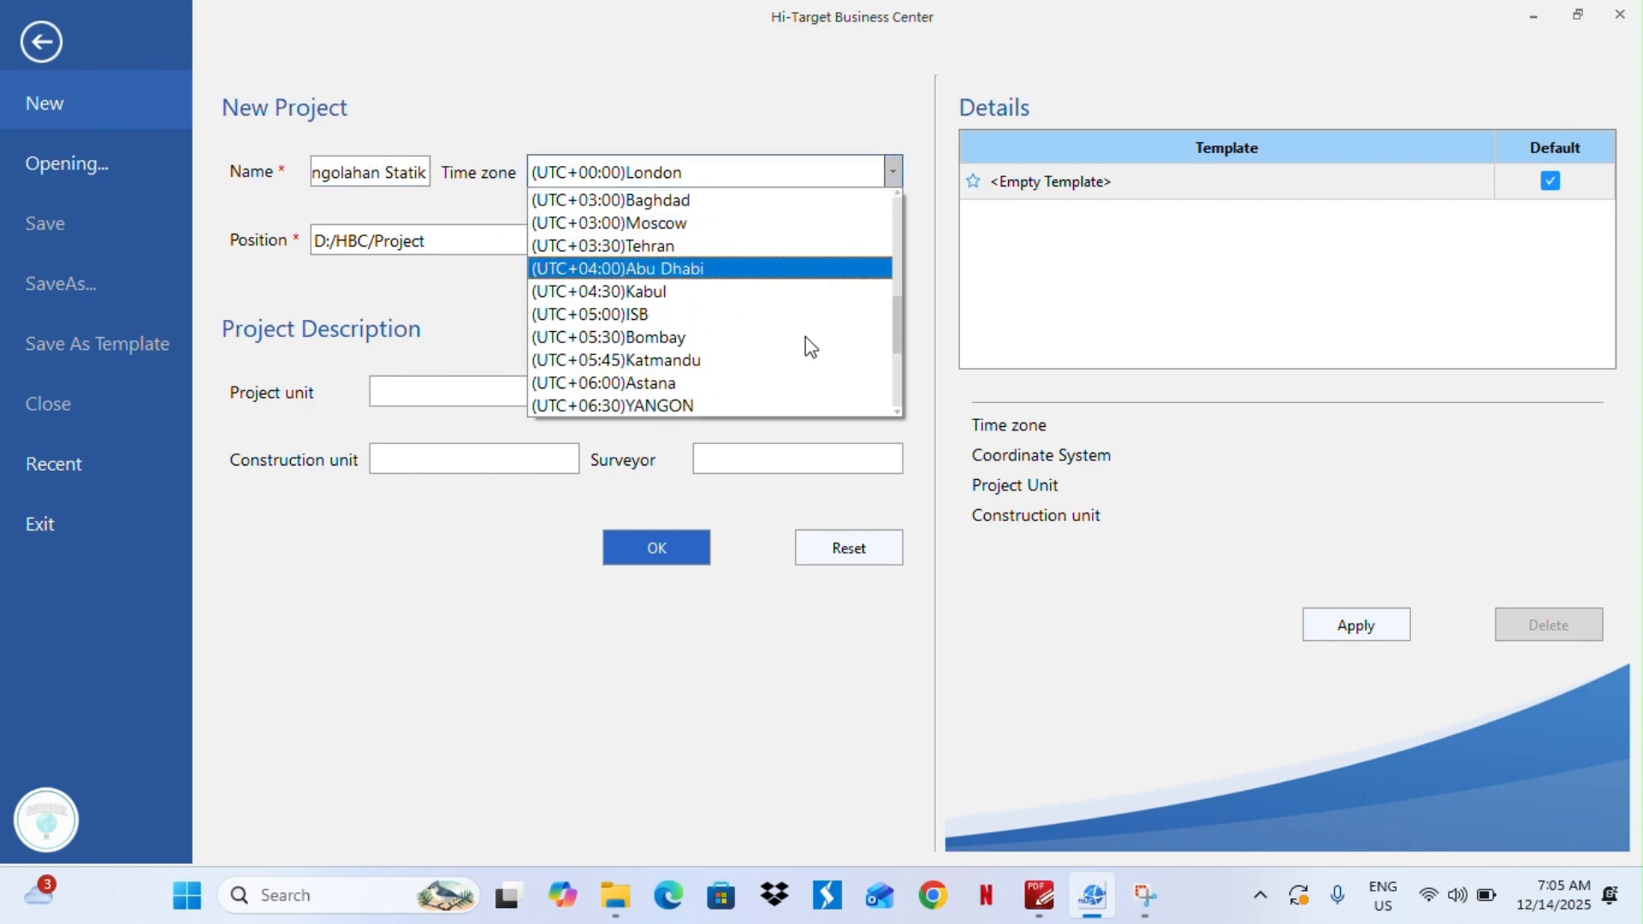
scroll(754, 311, down, 1)
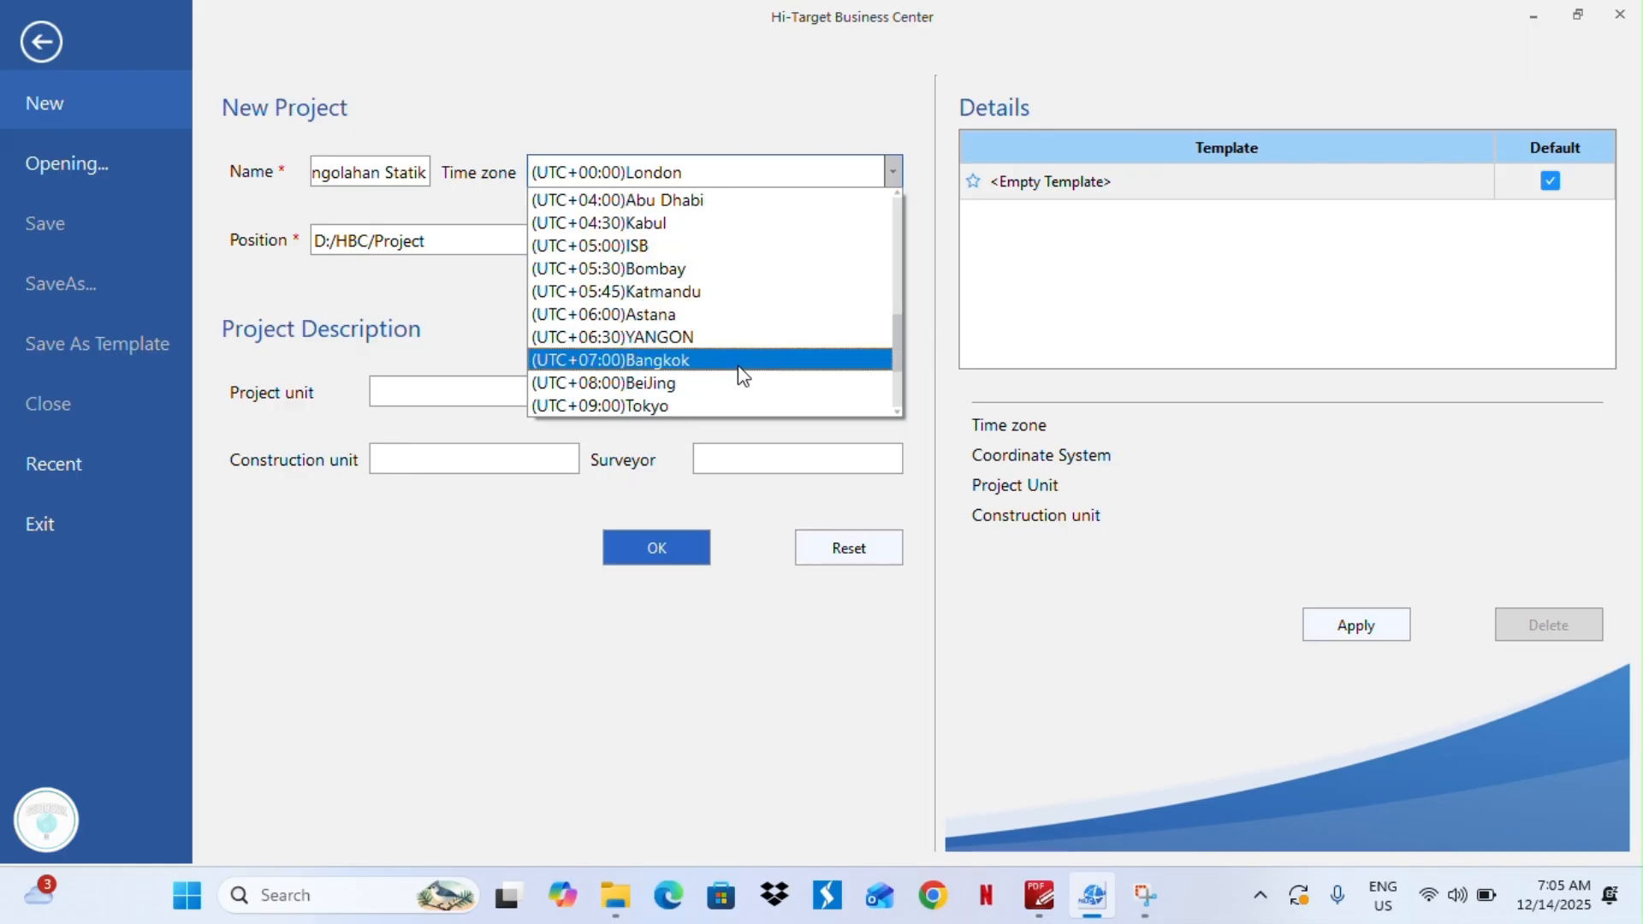
click(738, 366)
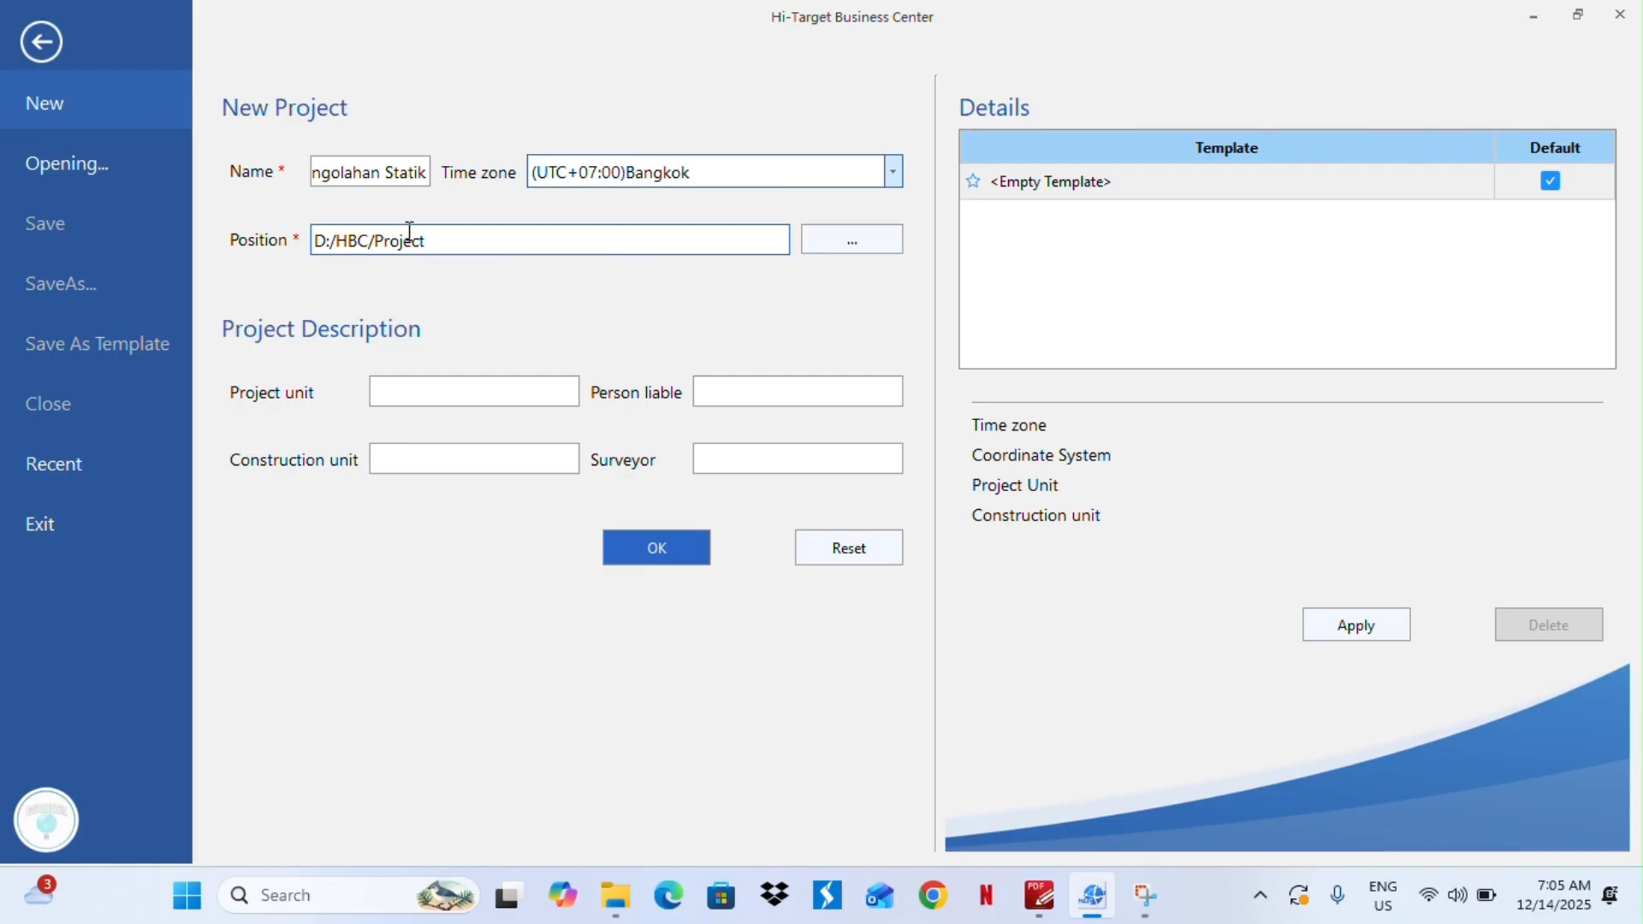
drag(374, 172, 631, 267)
click(620, 245)
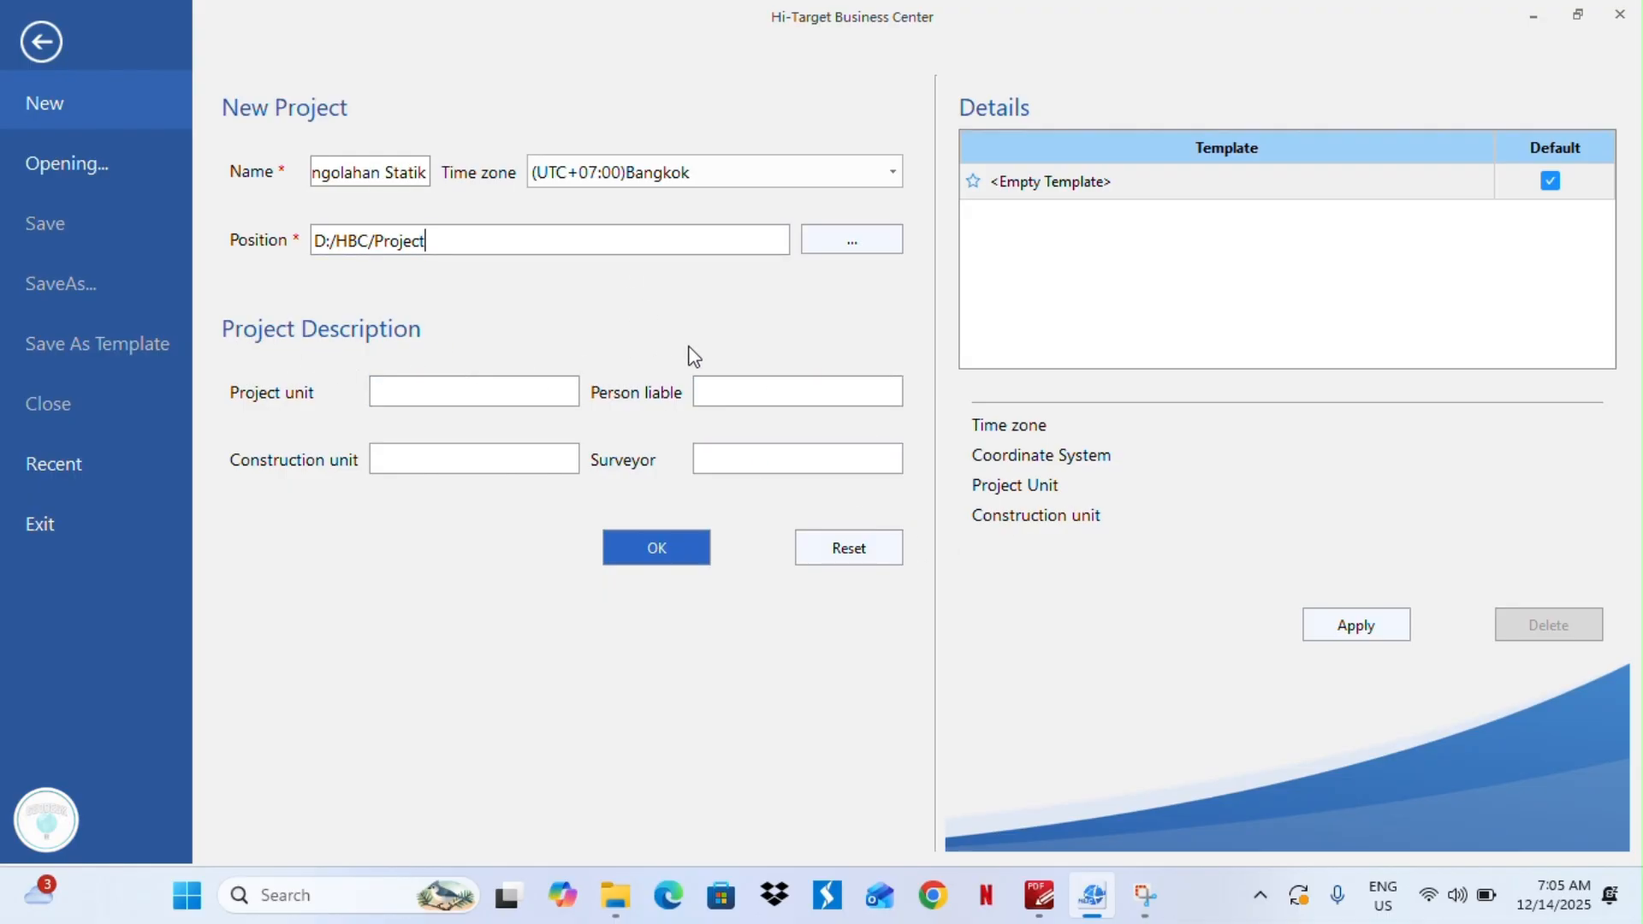
Create the project and apply the predefined Eastern Asia, Indonesia coordinate system UTM-WGS84-Zone 48S to it.
click(657, 548)
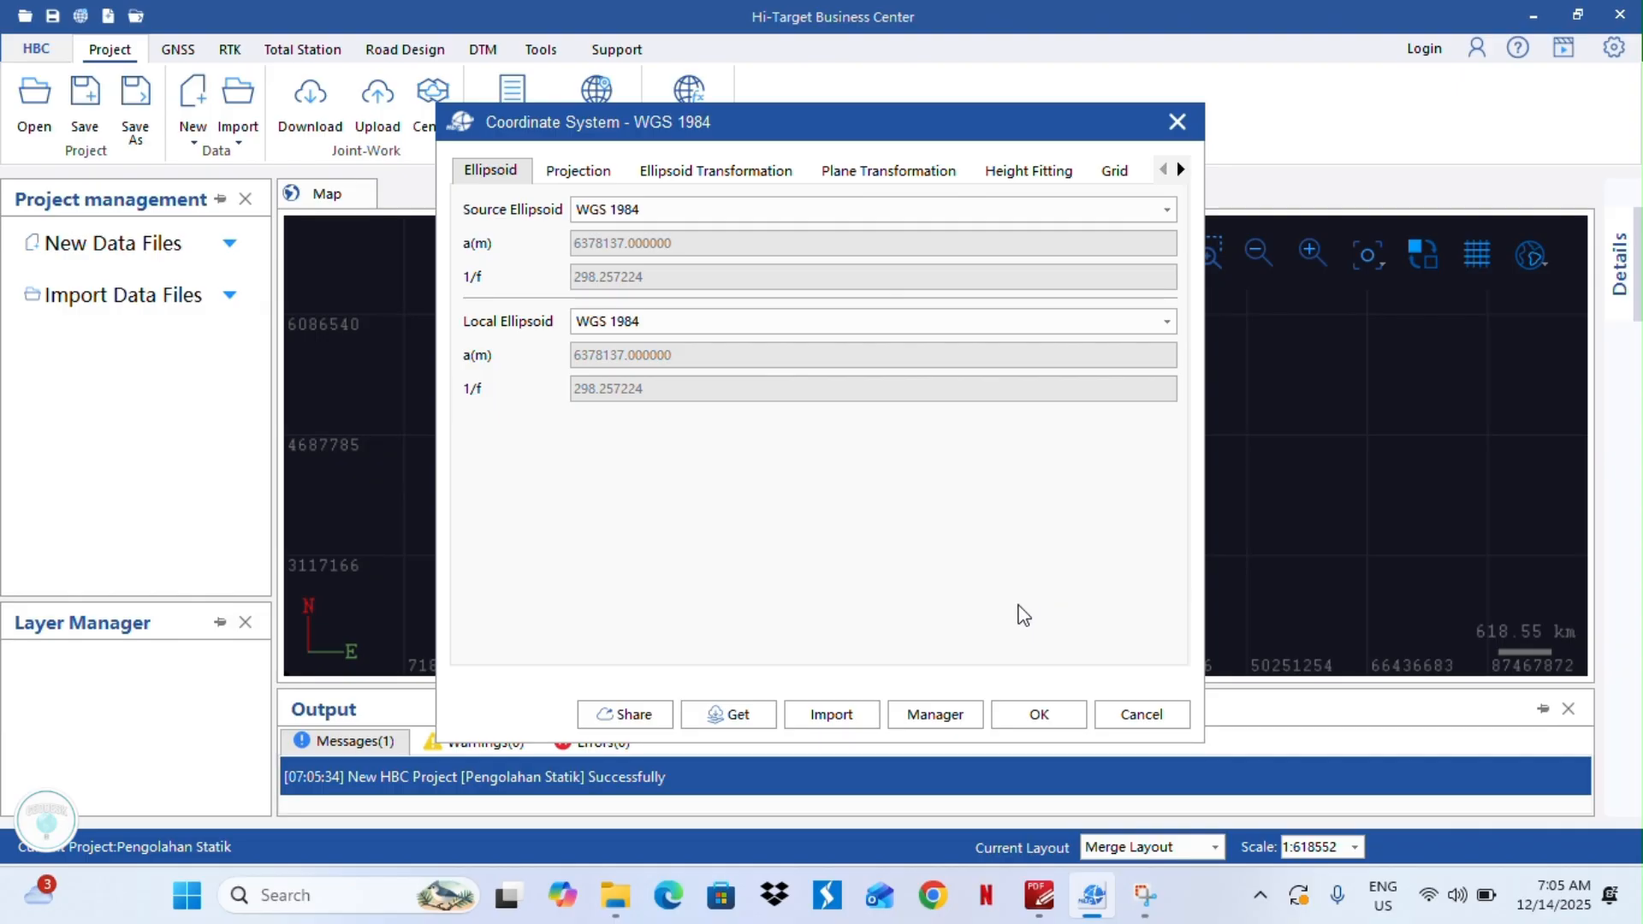
click(942, 710)
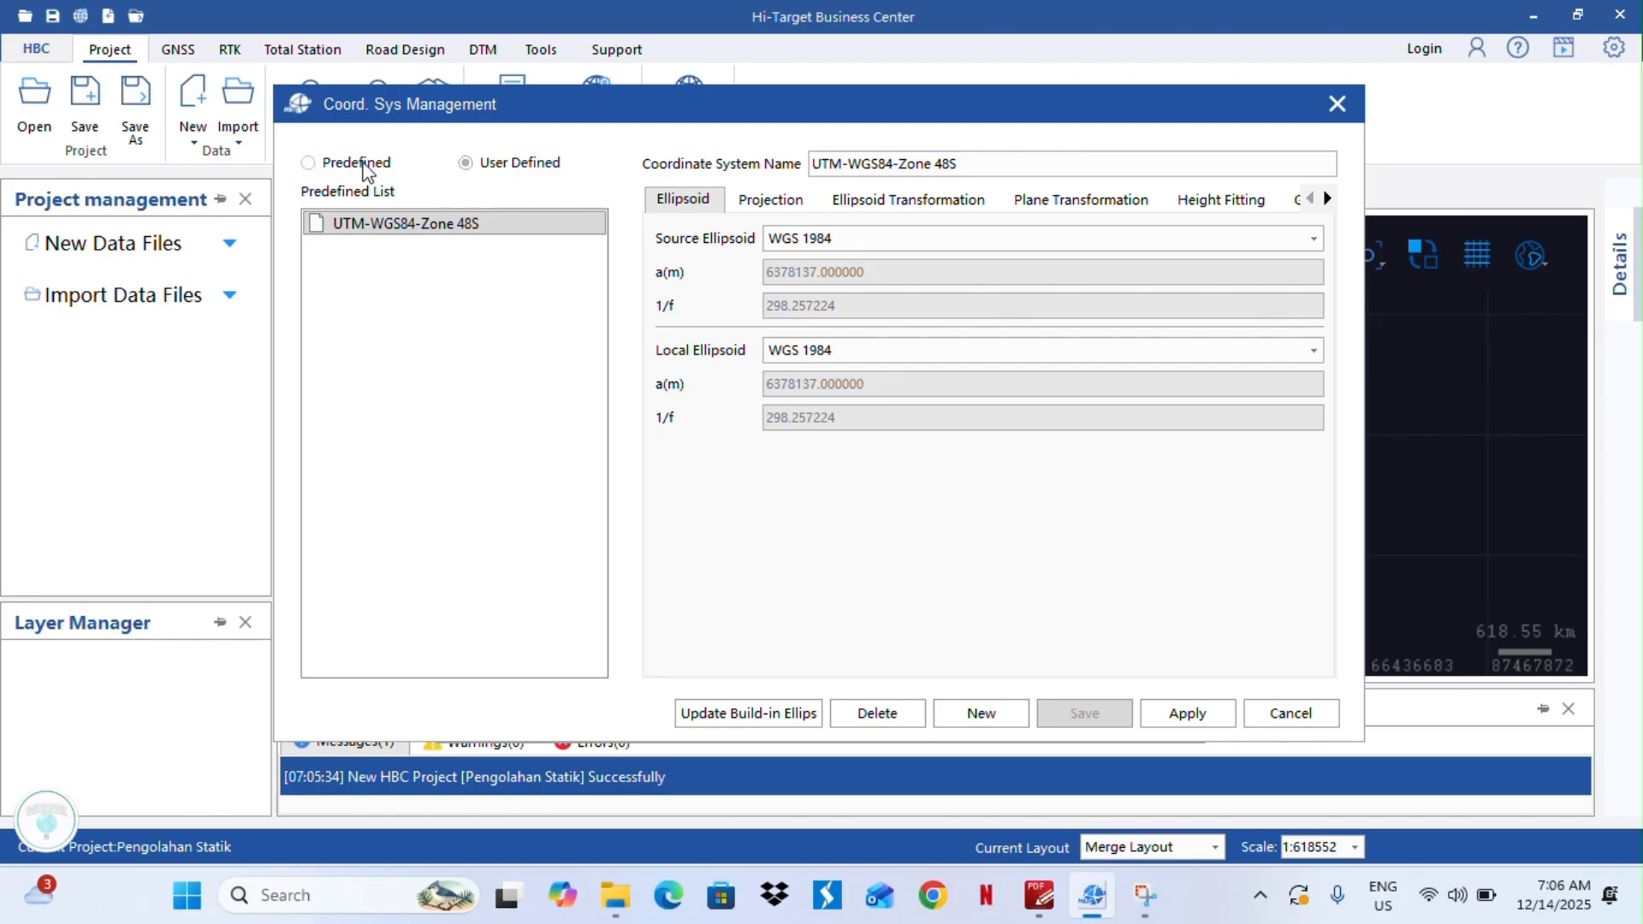
click(366, 170)
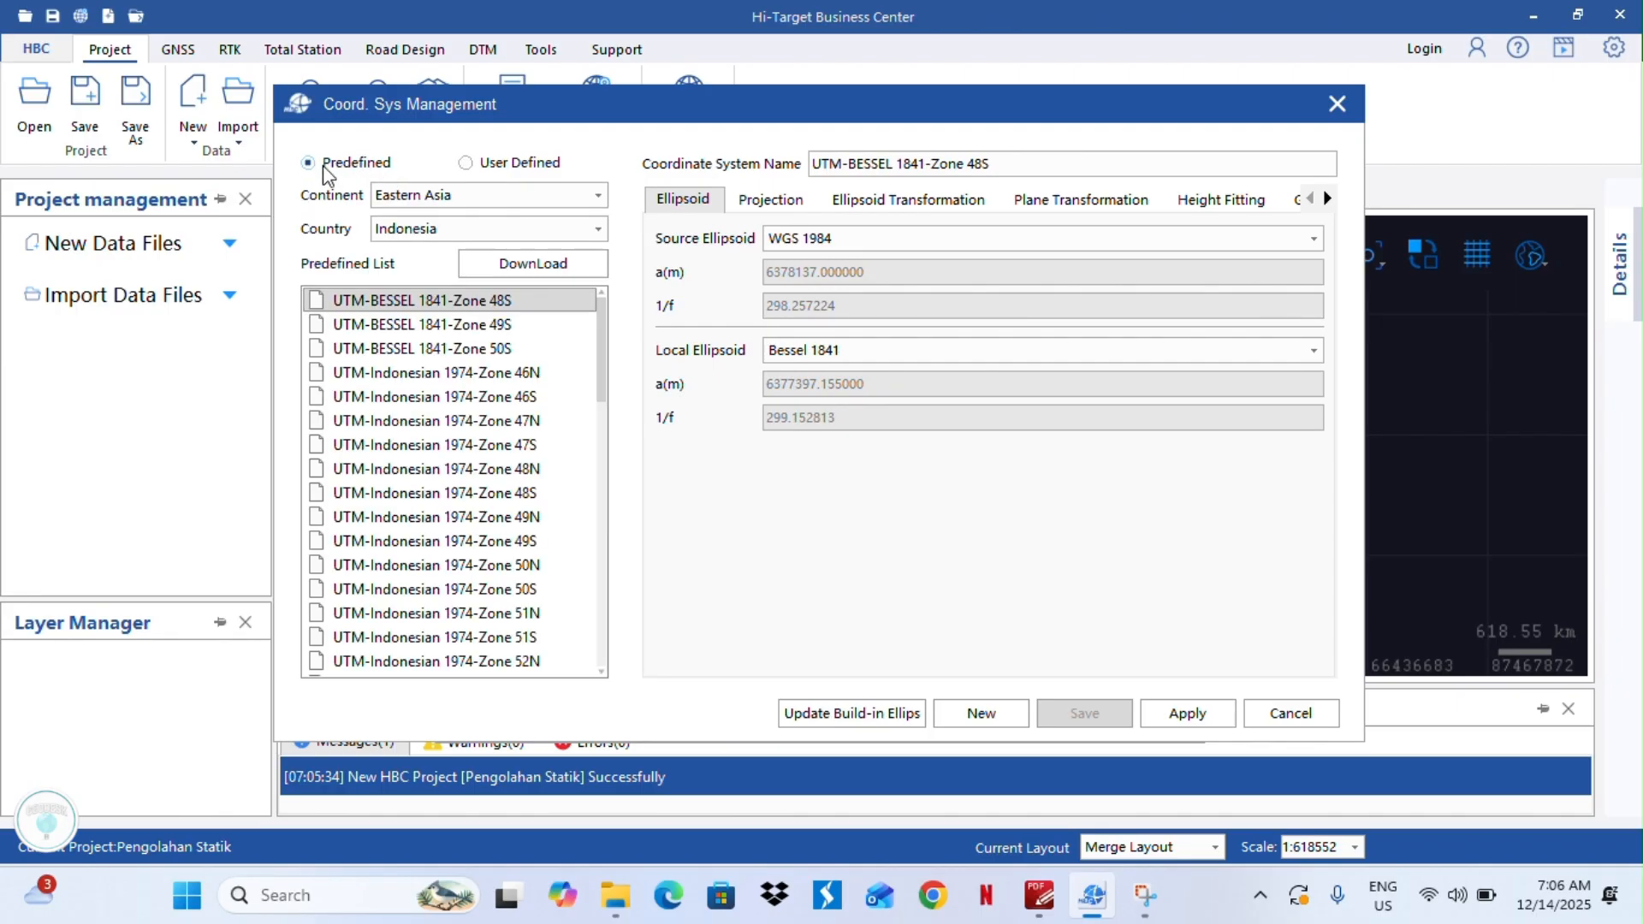
click(428, 229)
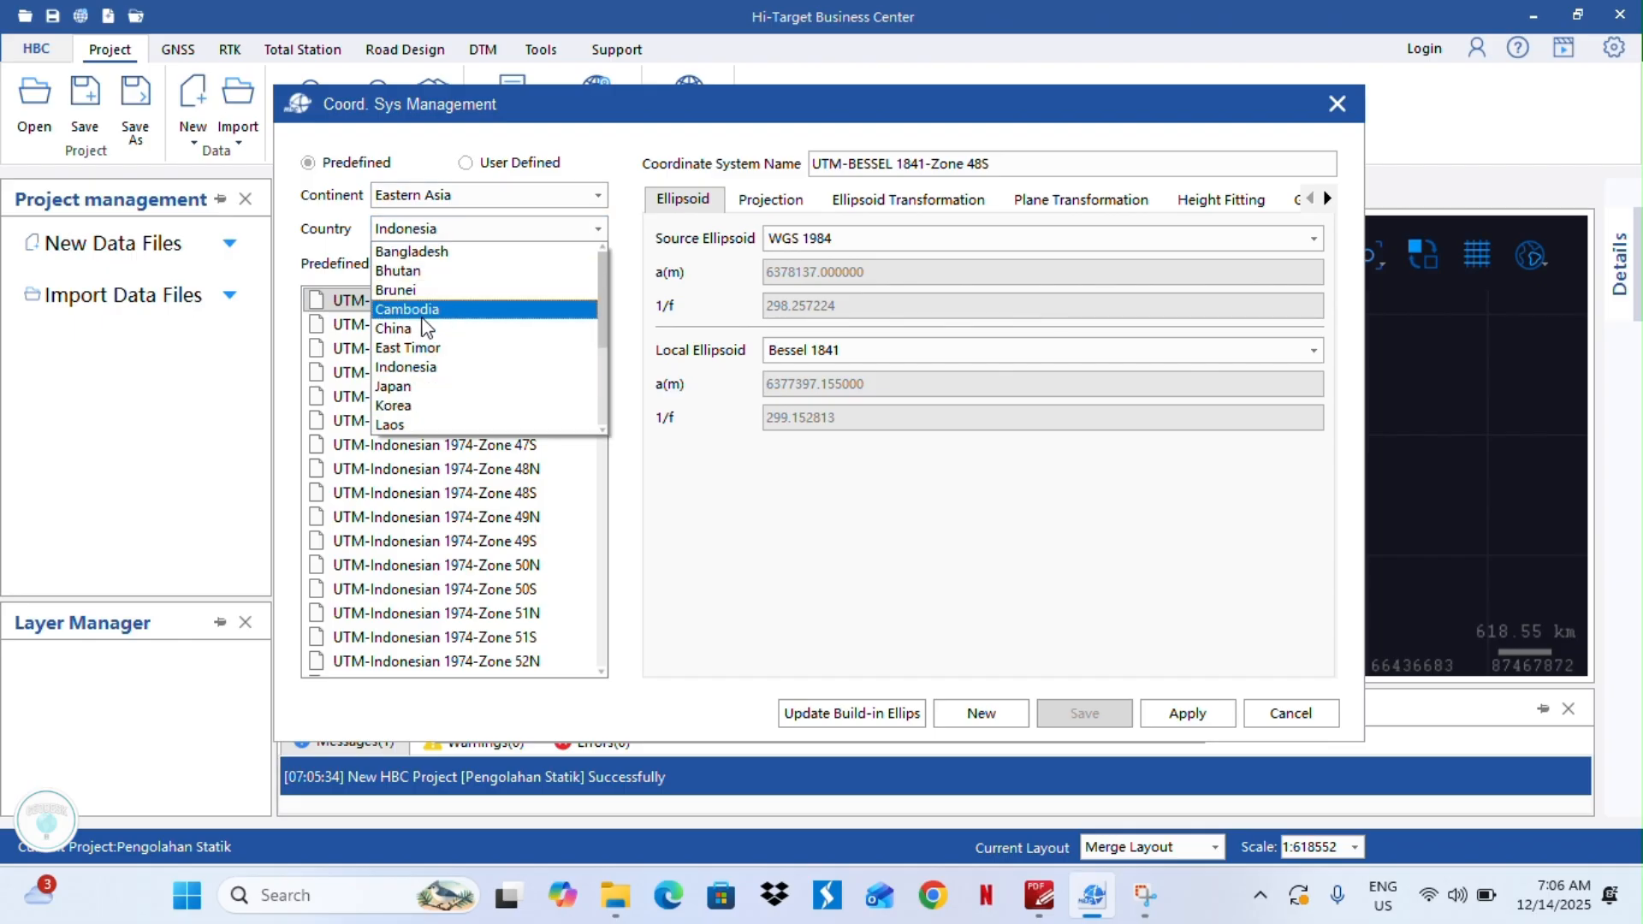
click(411, 374)
scroll(411, 371, down, 10)
scroll(509, 377, down, 4)
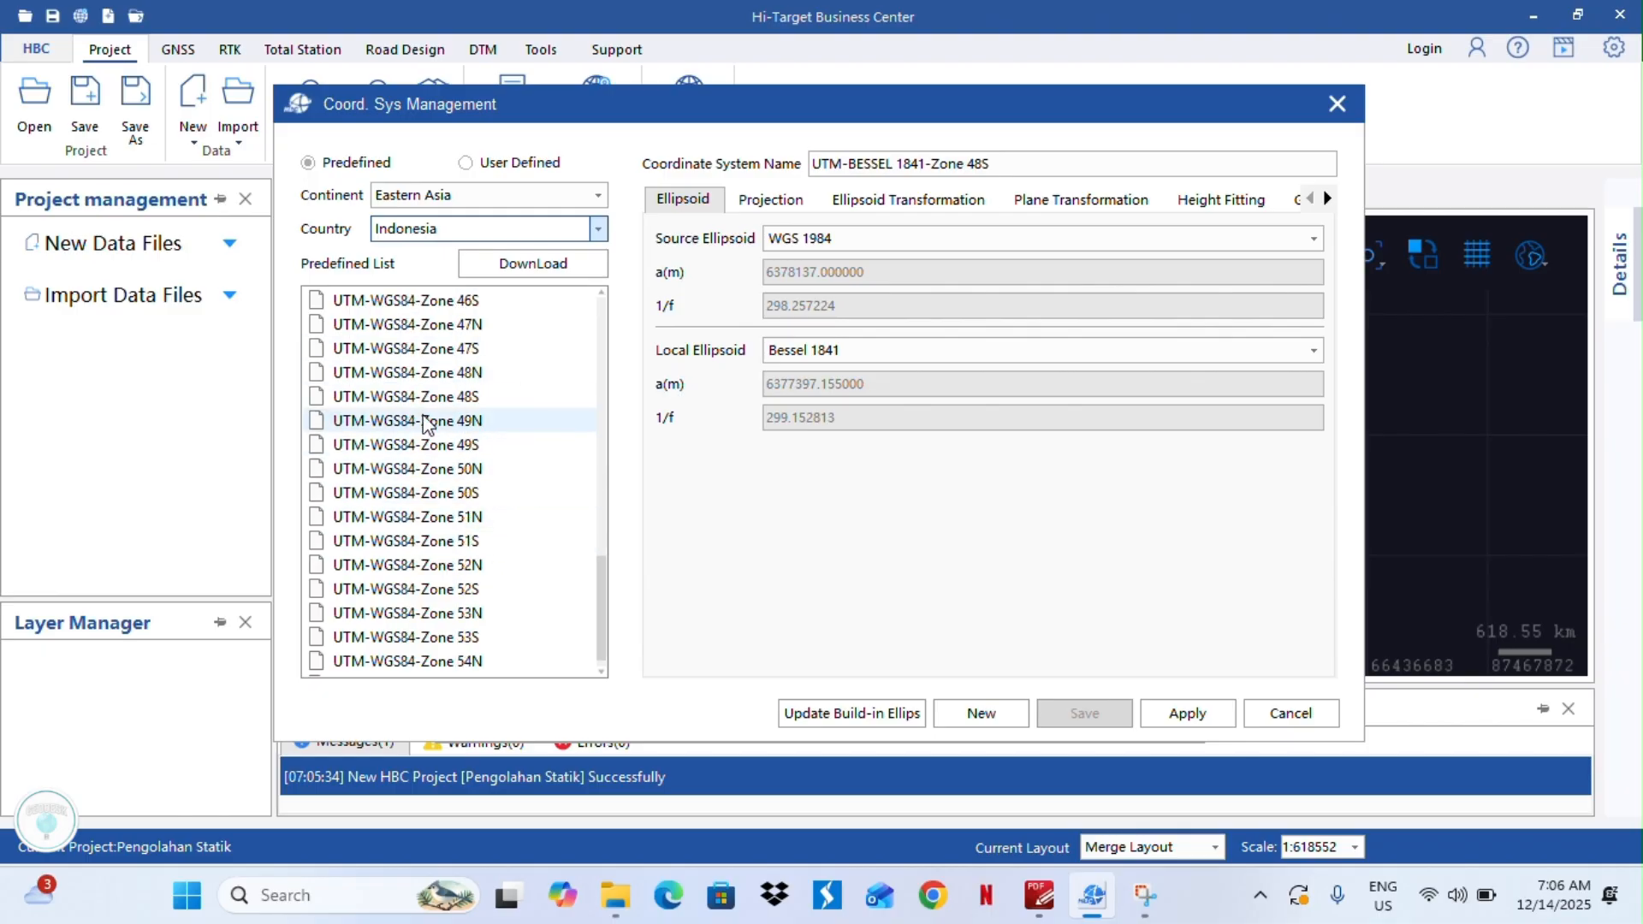
click(407, 399)
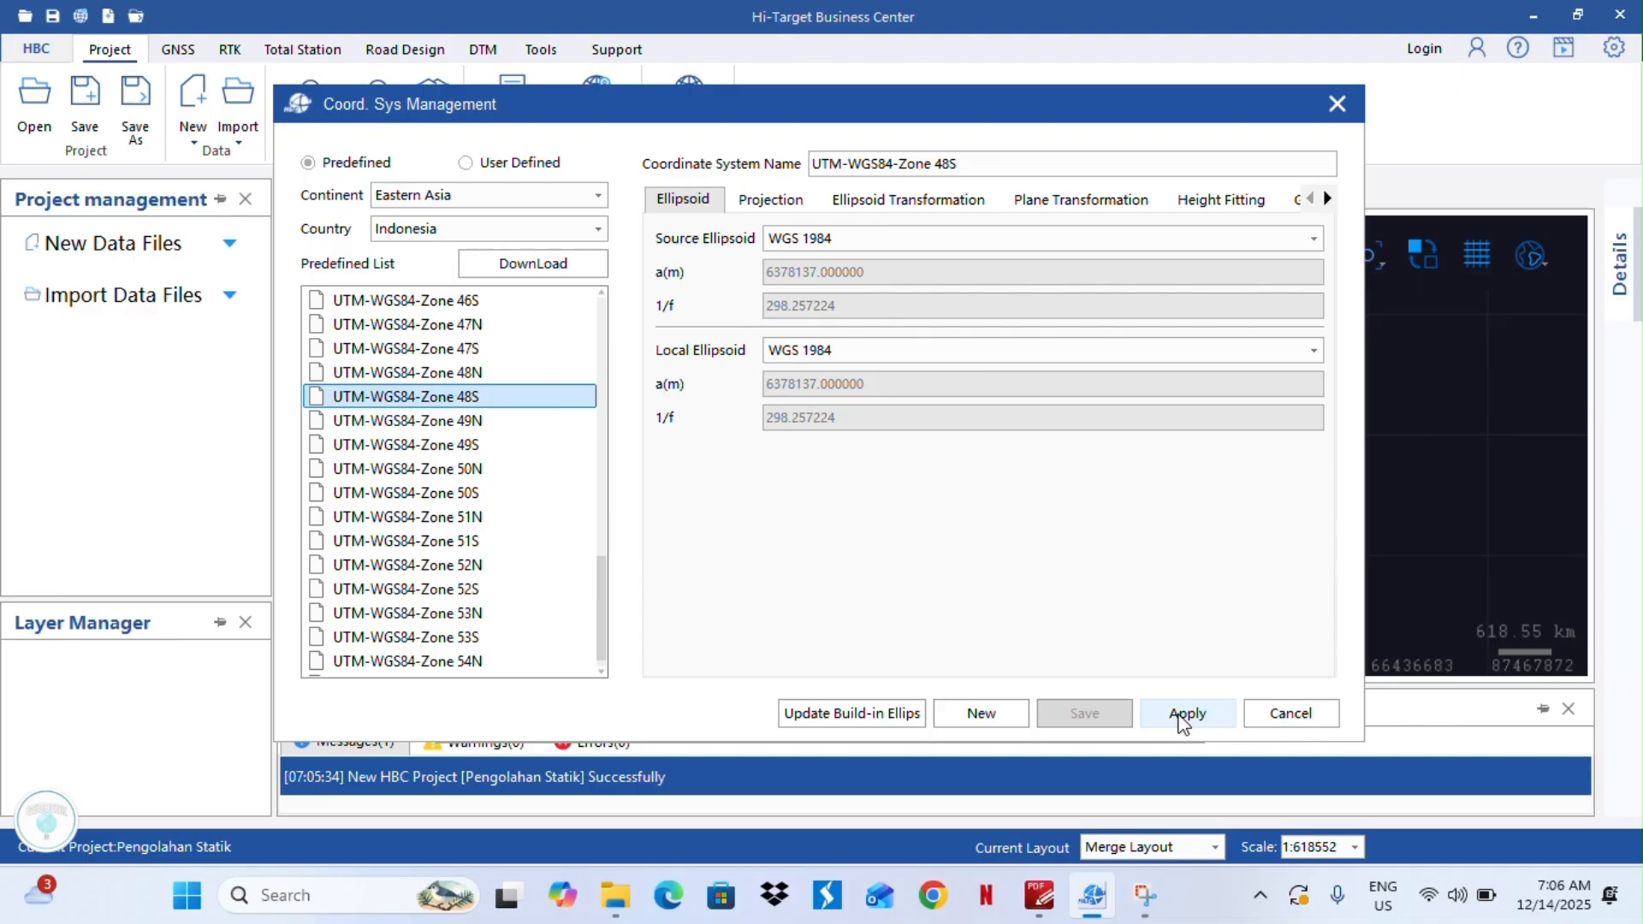
click(1185, 718)
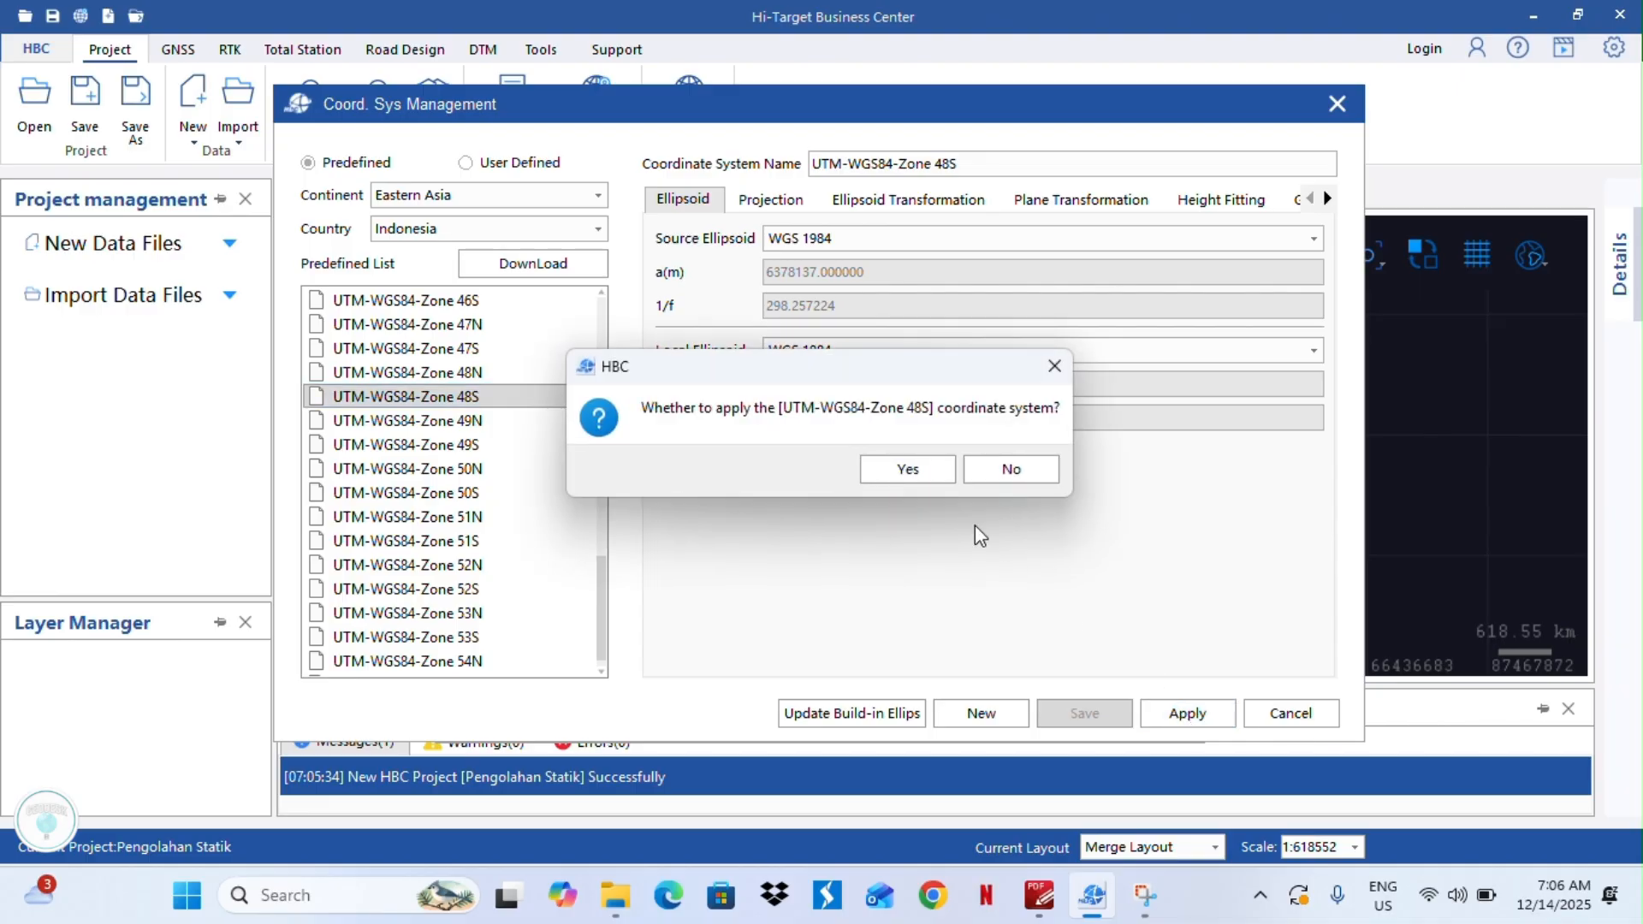
click(931, 479)
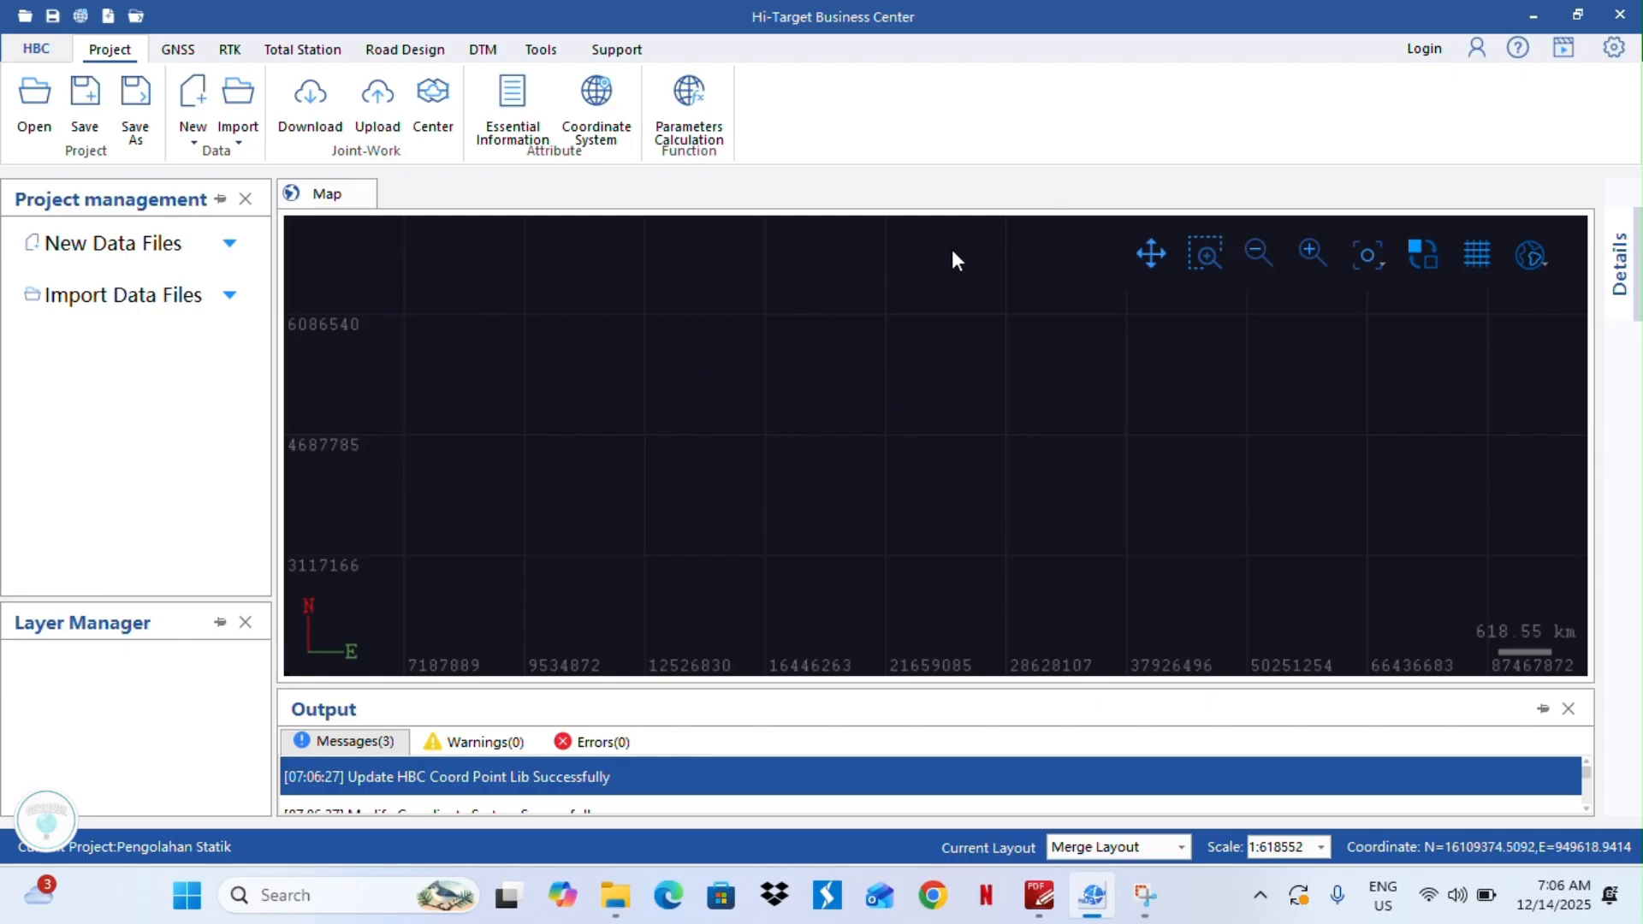
Import the raw GNSS observation files CT1.GNS and pale3470.25o into the project.
click(229, 297)
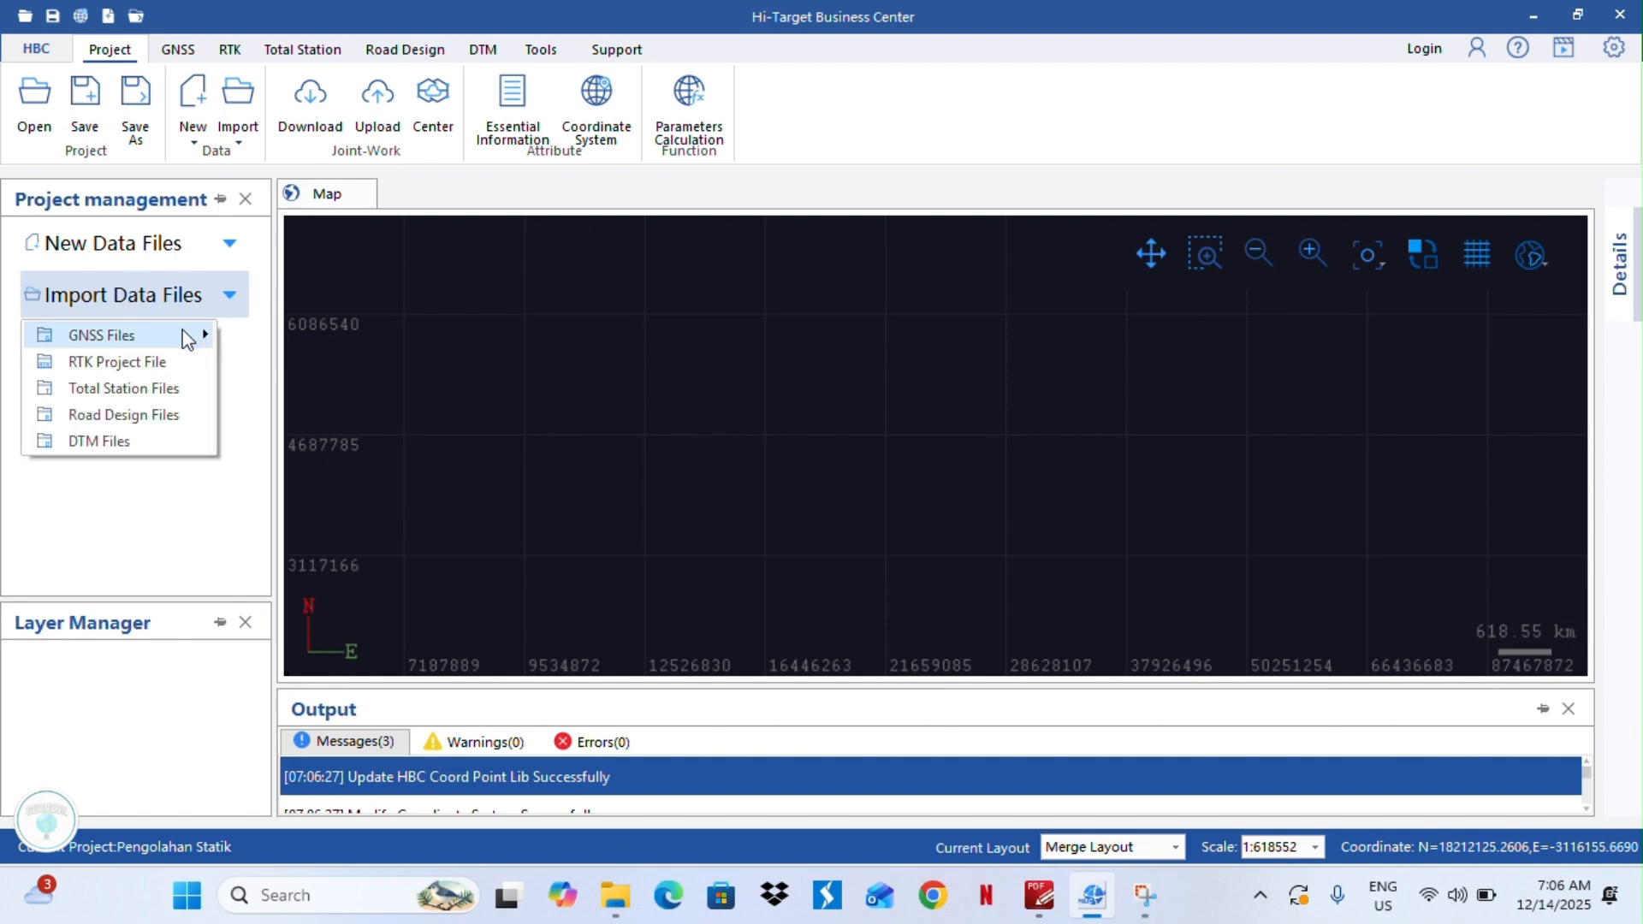
mouse_move(115, 337)
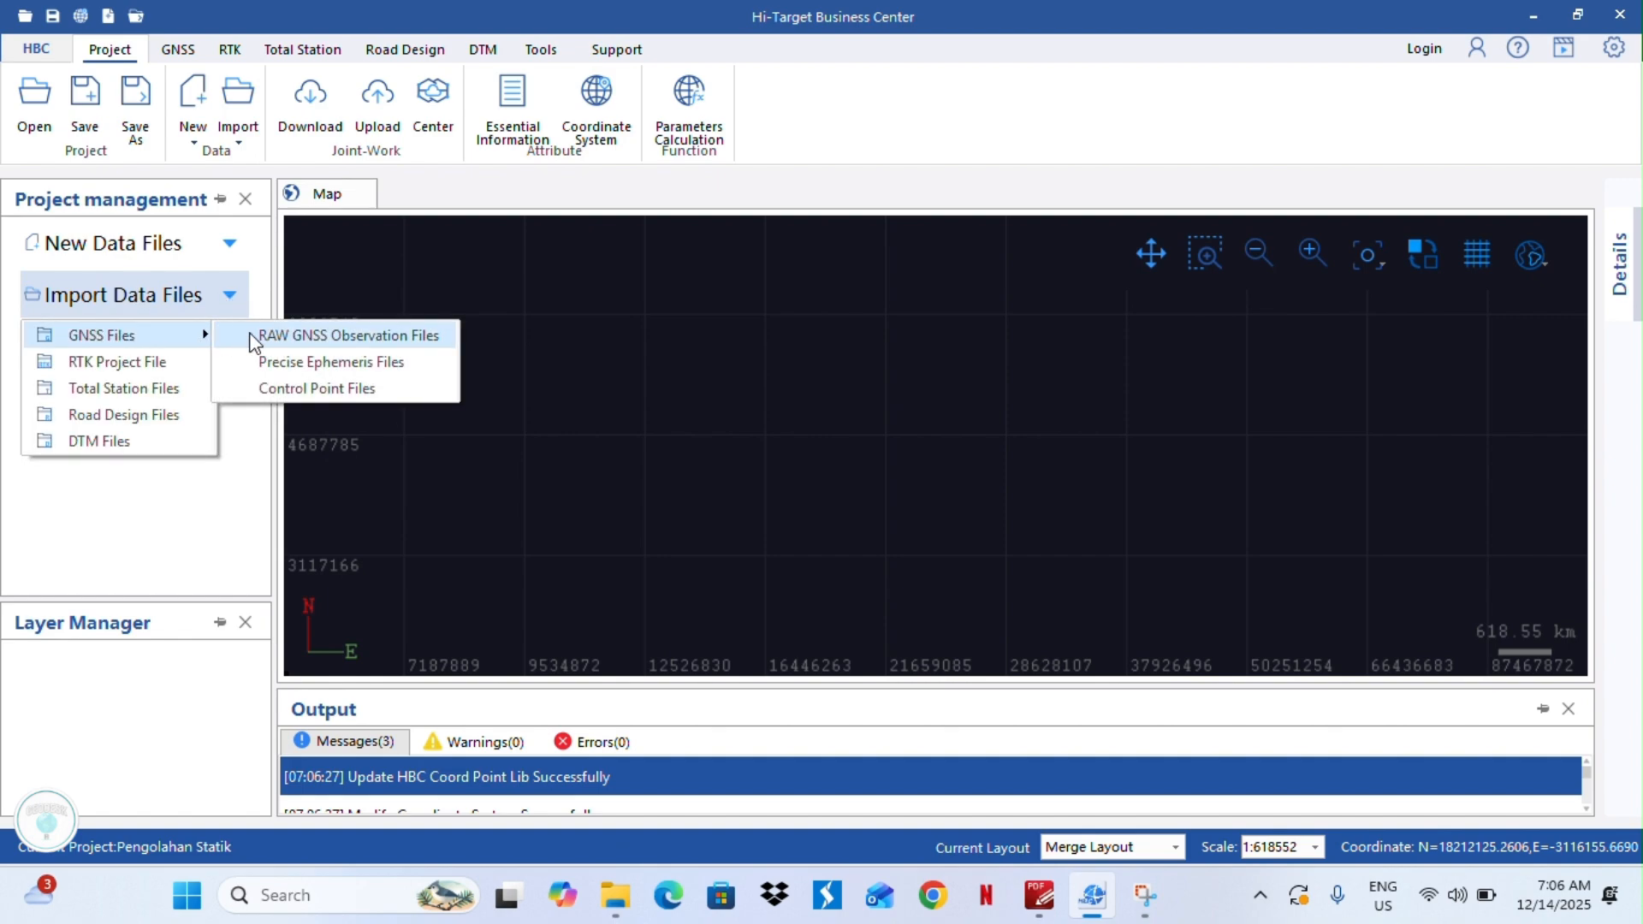
click(337, 337)
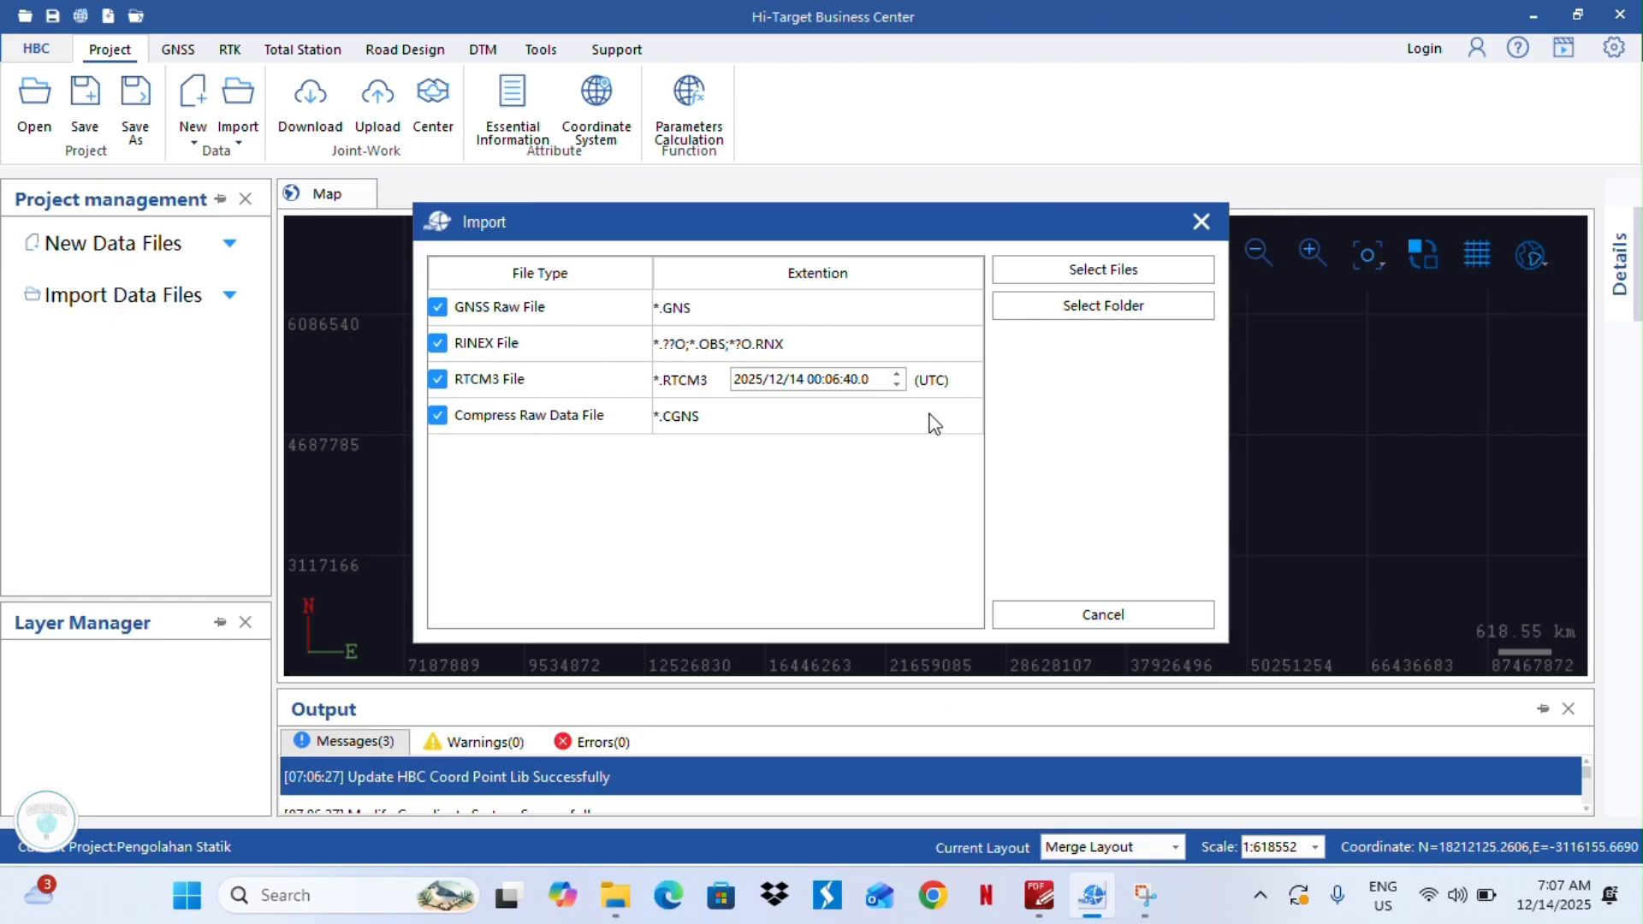
click(1072, 273)
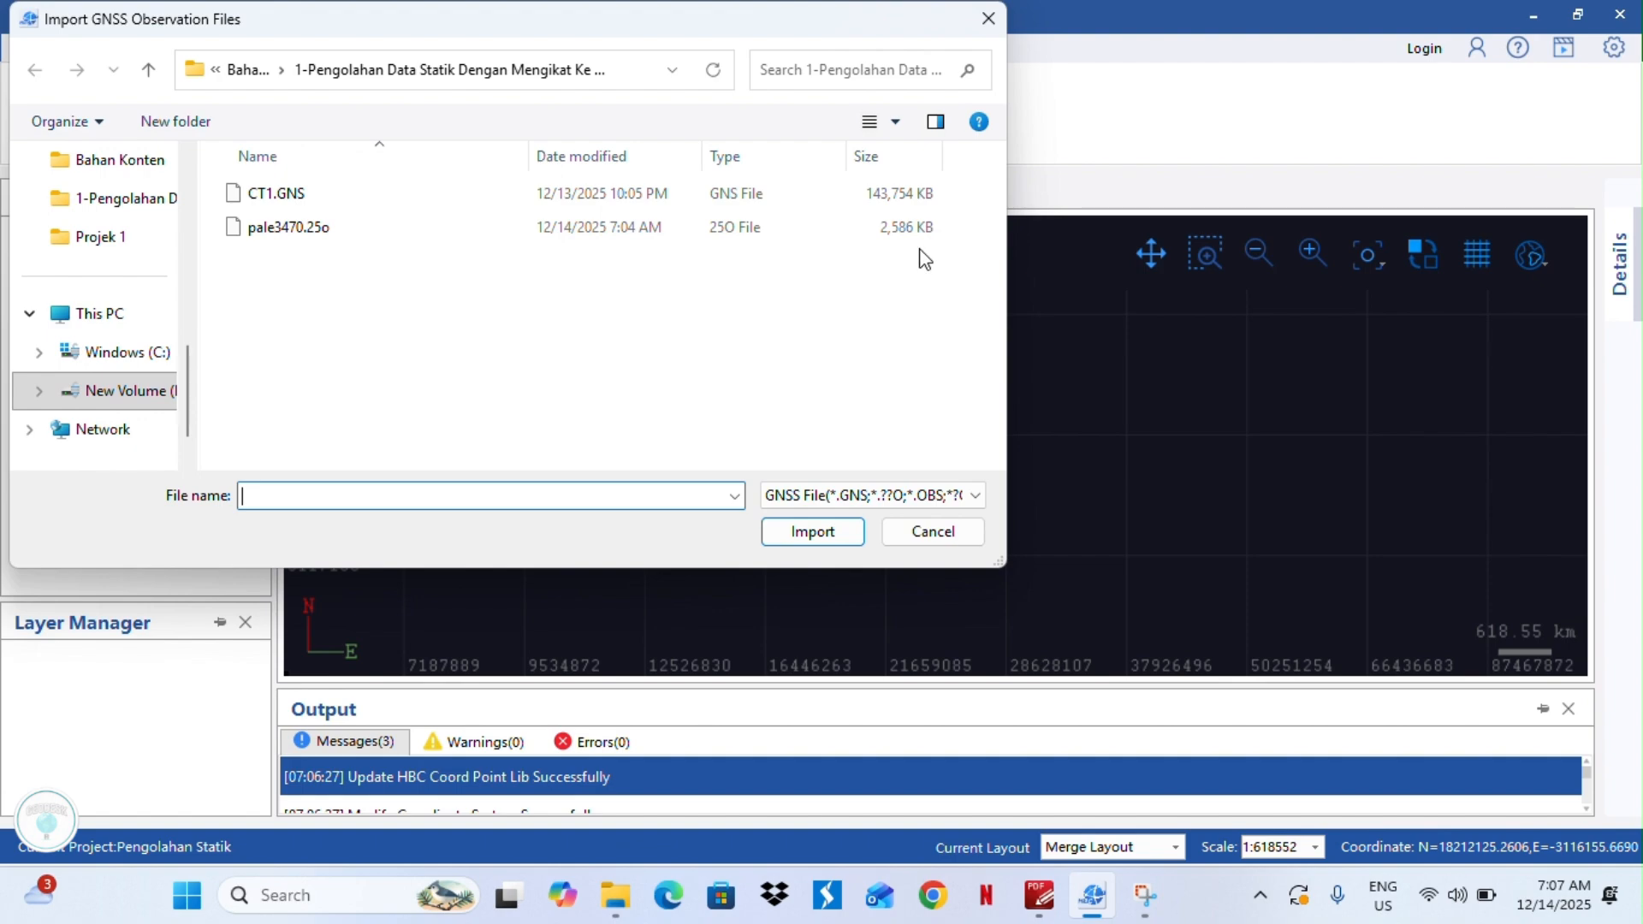
click(291, 199)
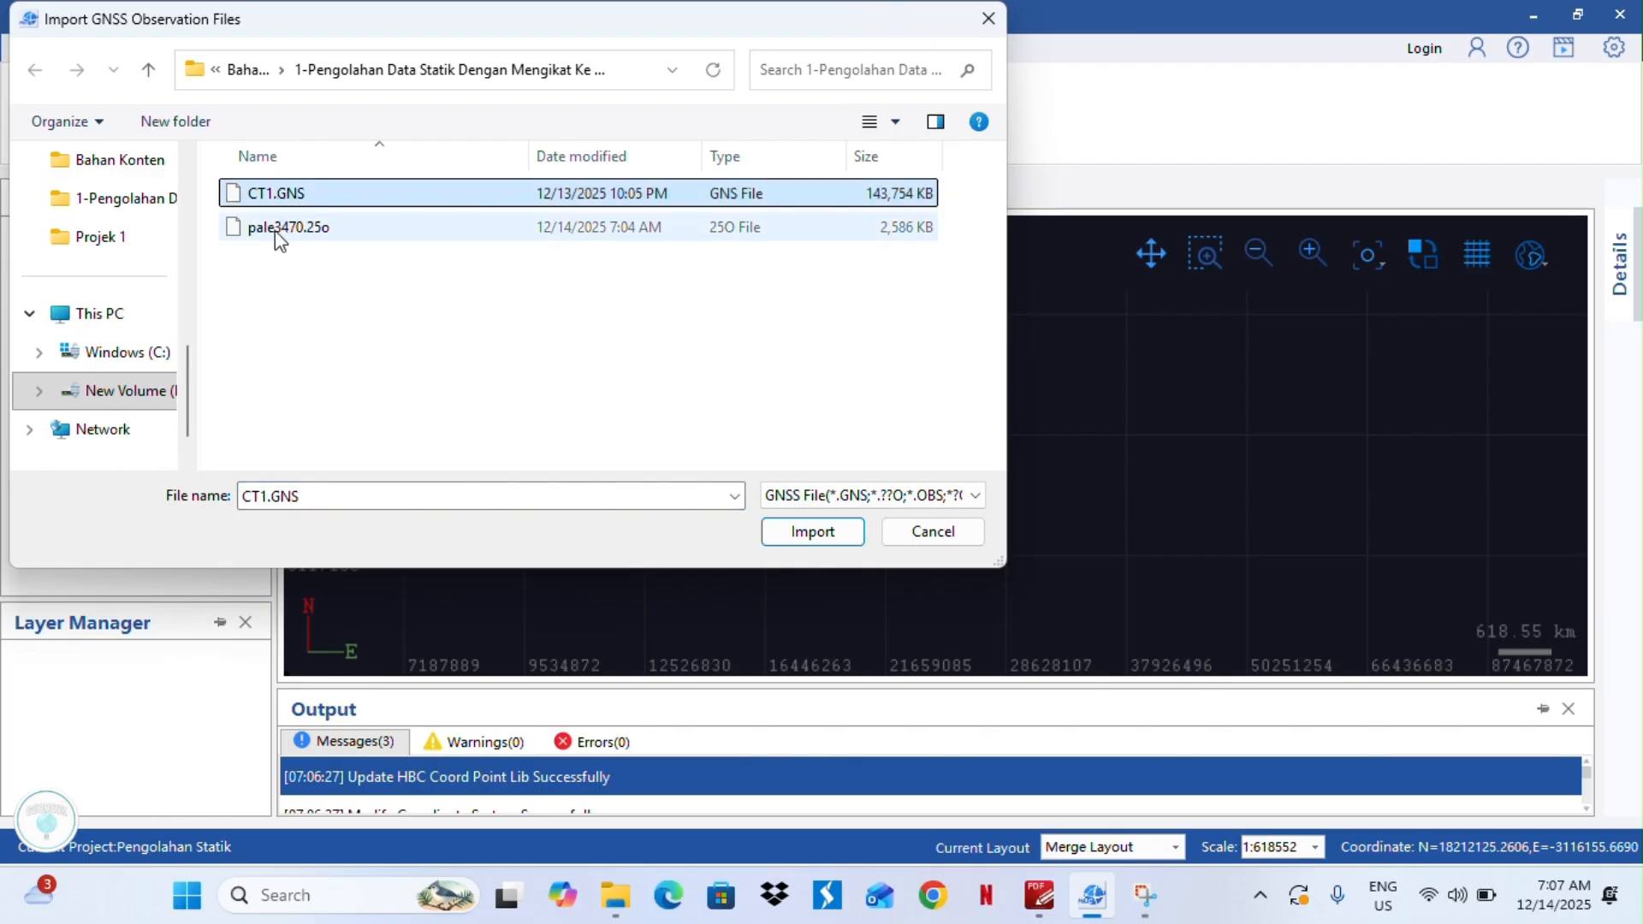
ctrl+click(300, 231)
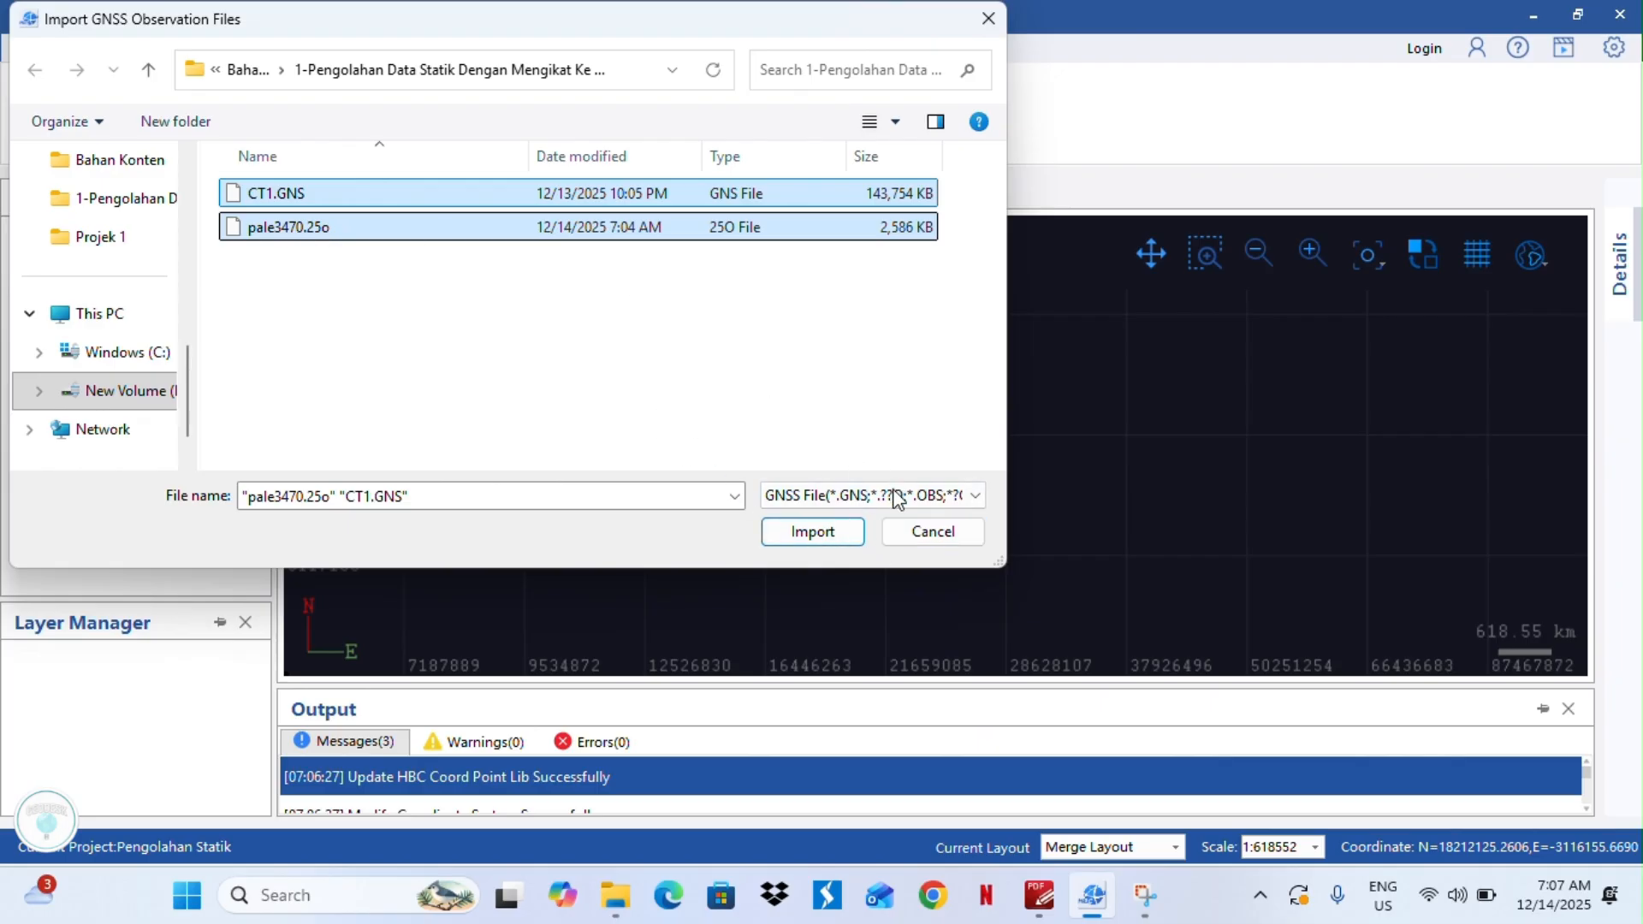
click(812, 532)
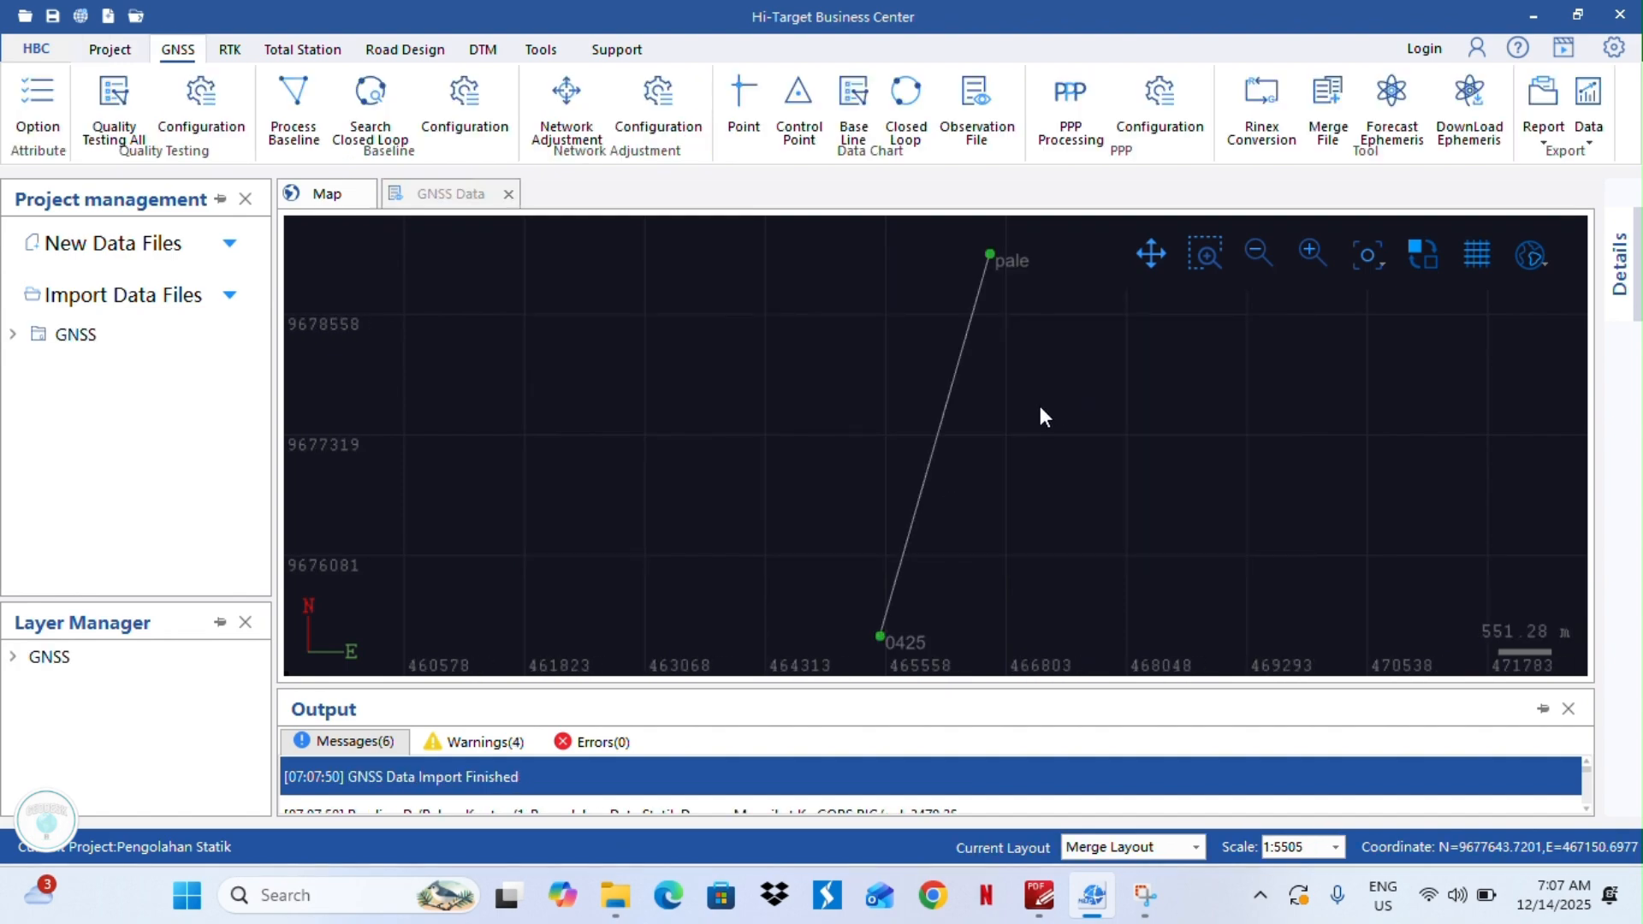
Examine the baseline between points pale and 0425 on the map.
scroll(968, 368, down, 1)
drag(974, 367, 925, 374)
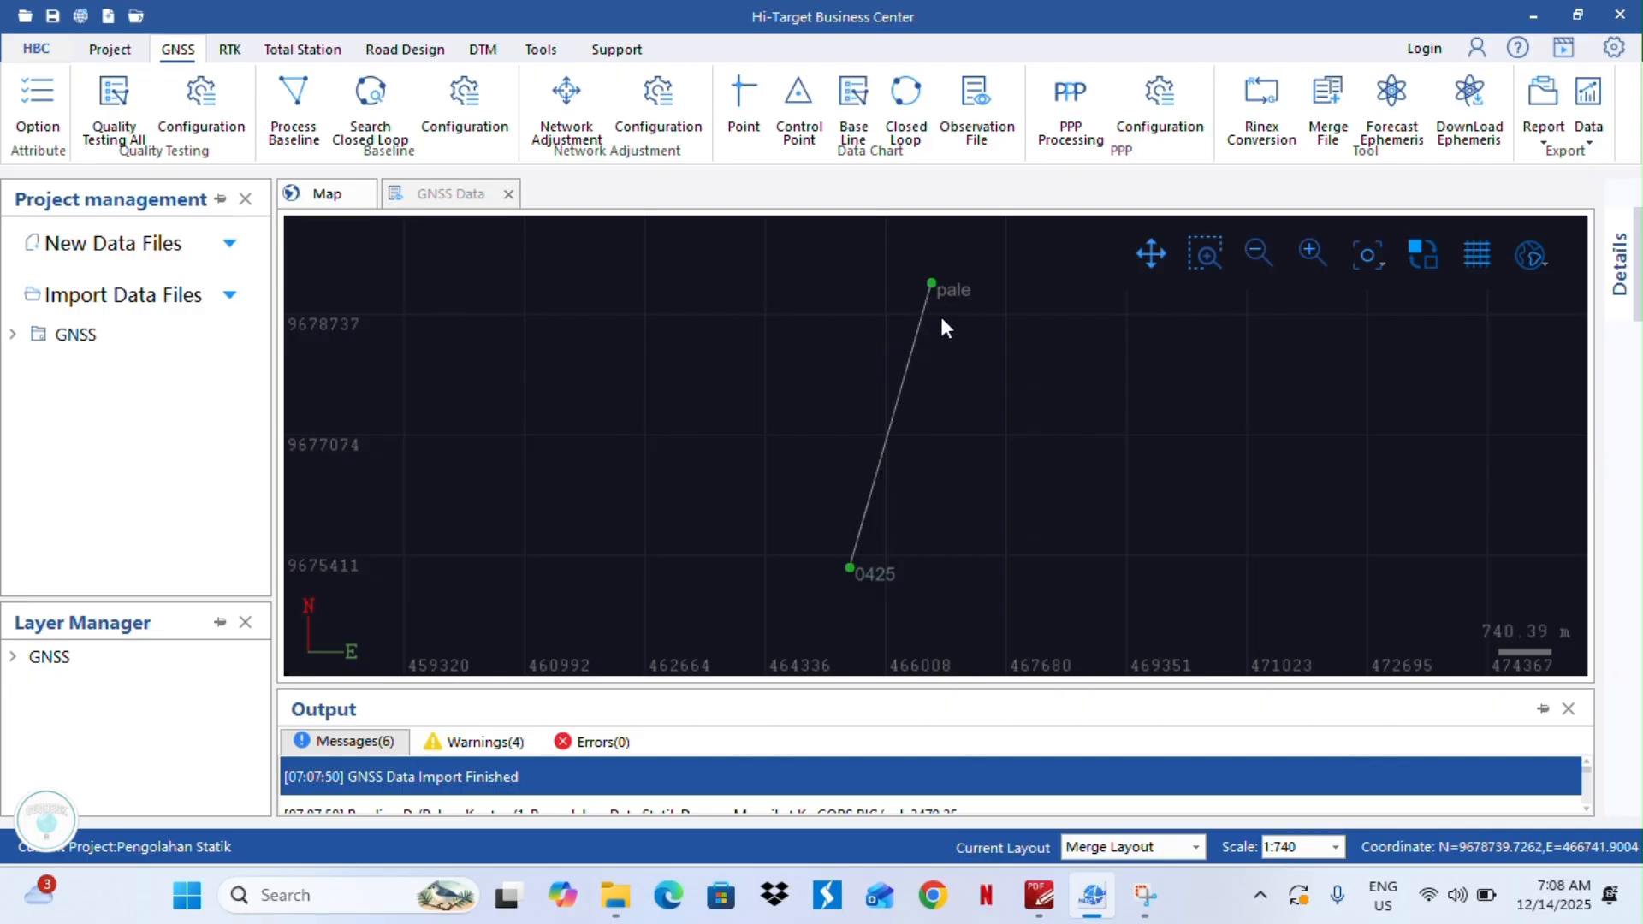
scroll(950, 285, up, 2)
drag(916, 307, 942, 293)
drag(893, 592, 884, 566)
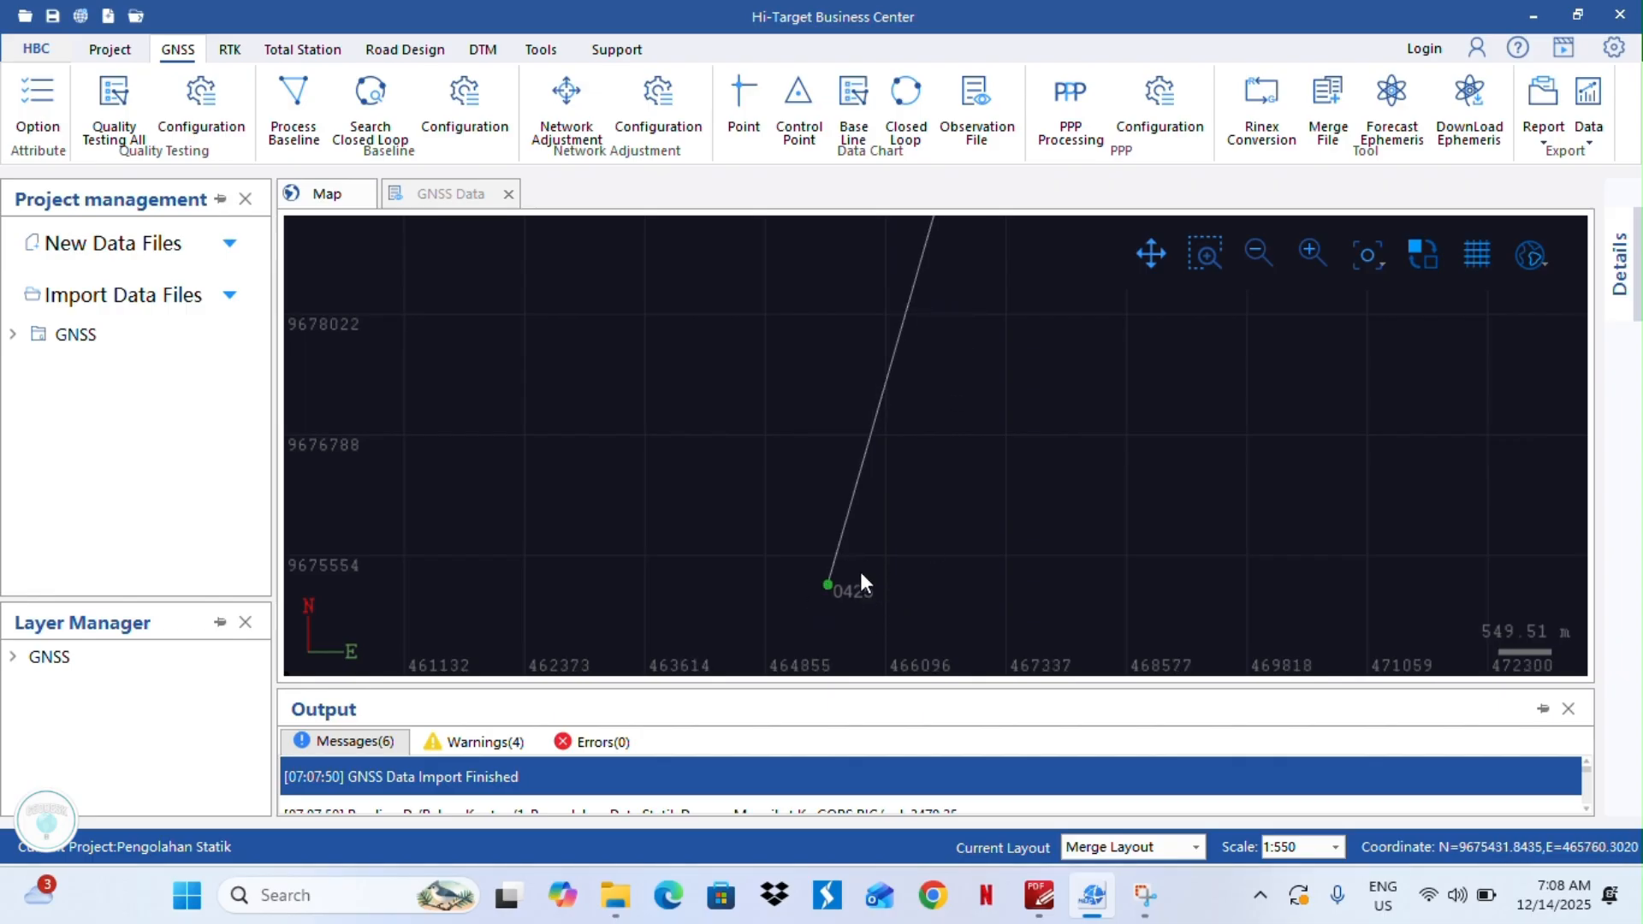
scroll(887, 539, down, 1)
drag(886, 534, 869, 553)
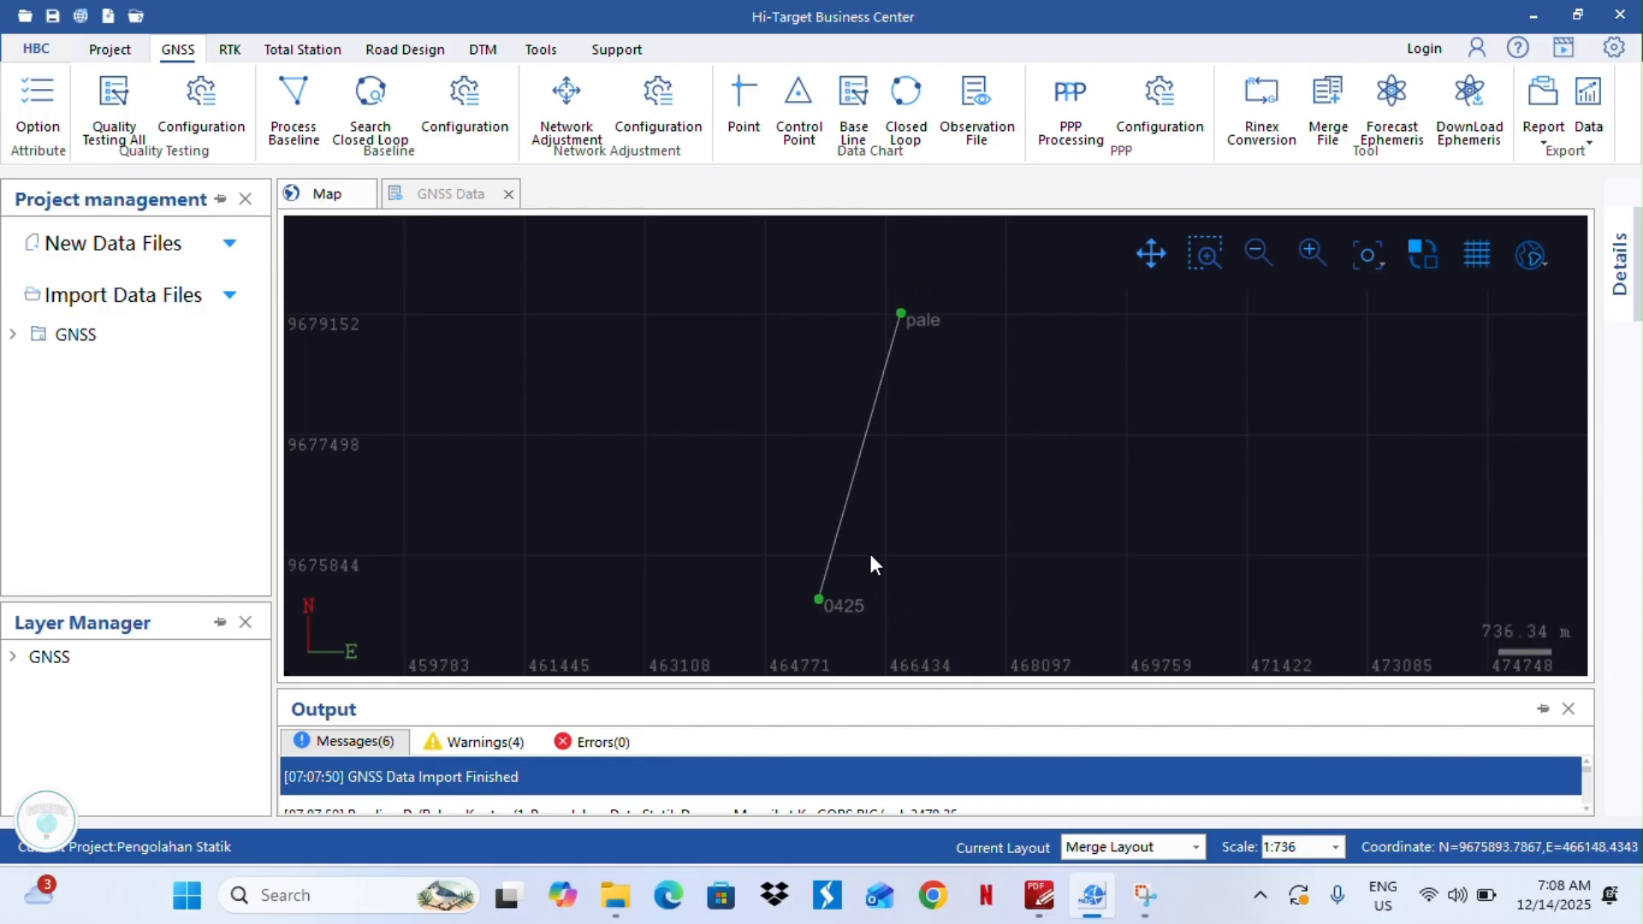
Convert the station point pale to a control point in the project's GNSS data.
click(12, 334)
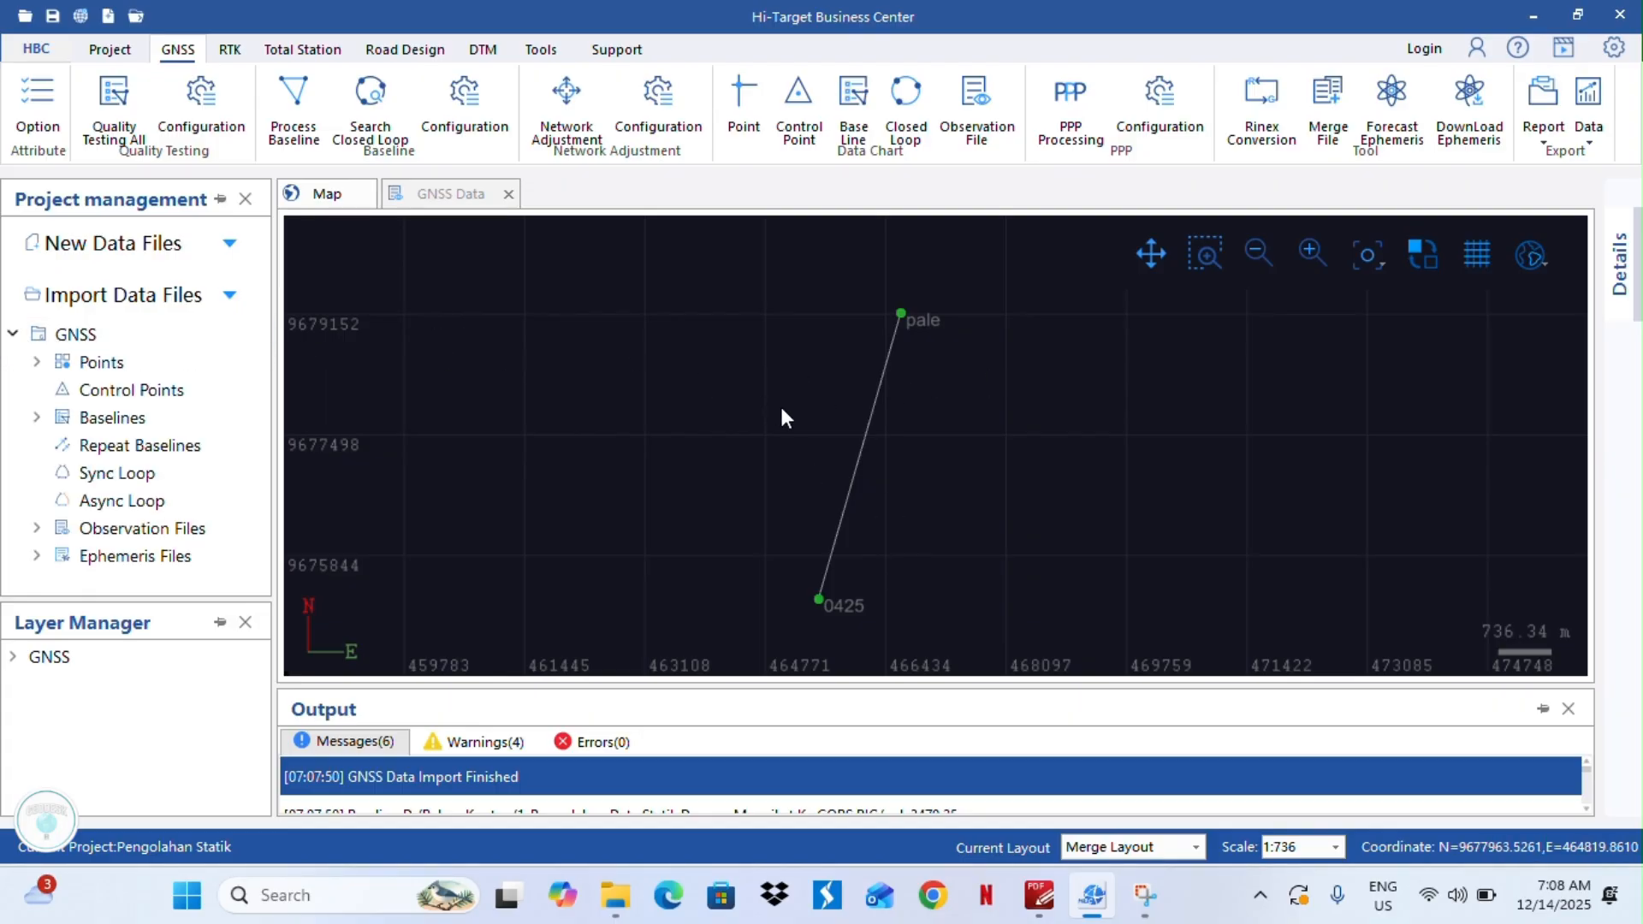
scroll(787, 414, up, 1)
drag(957, 425, 951, 408)
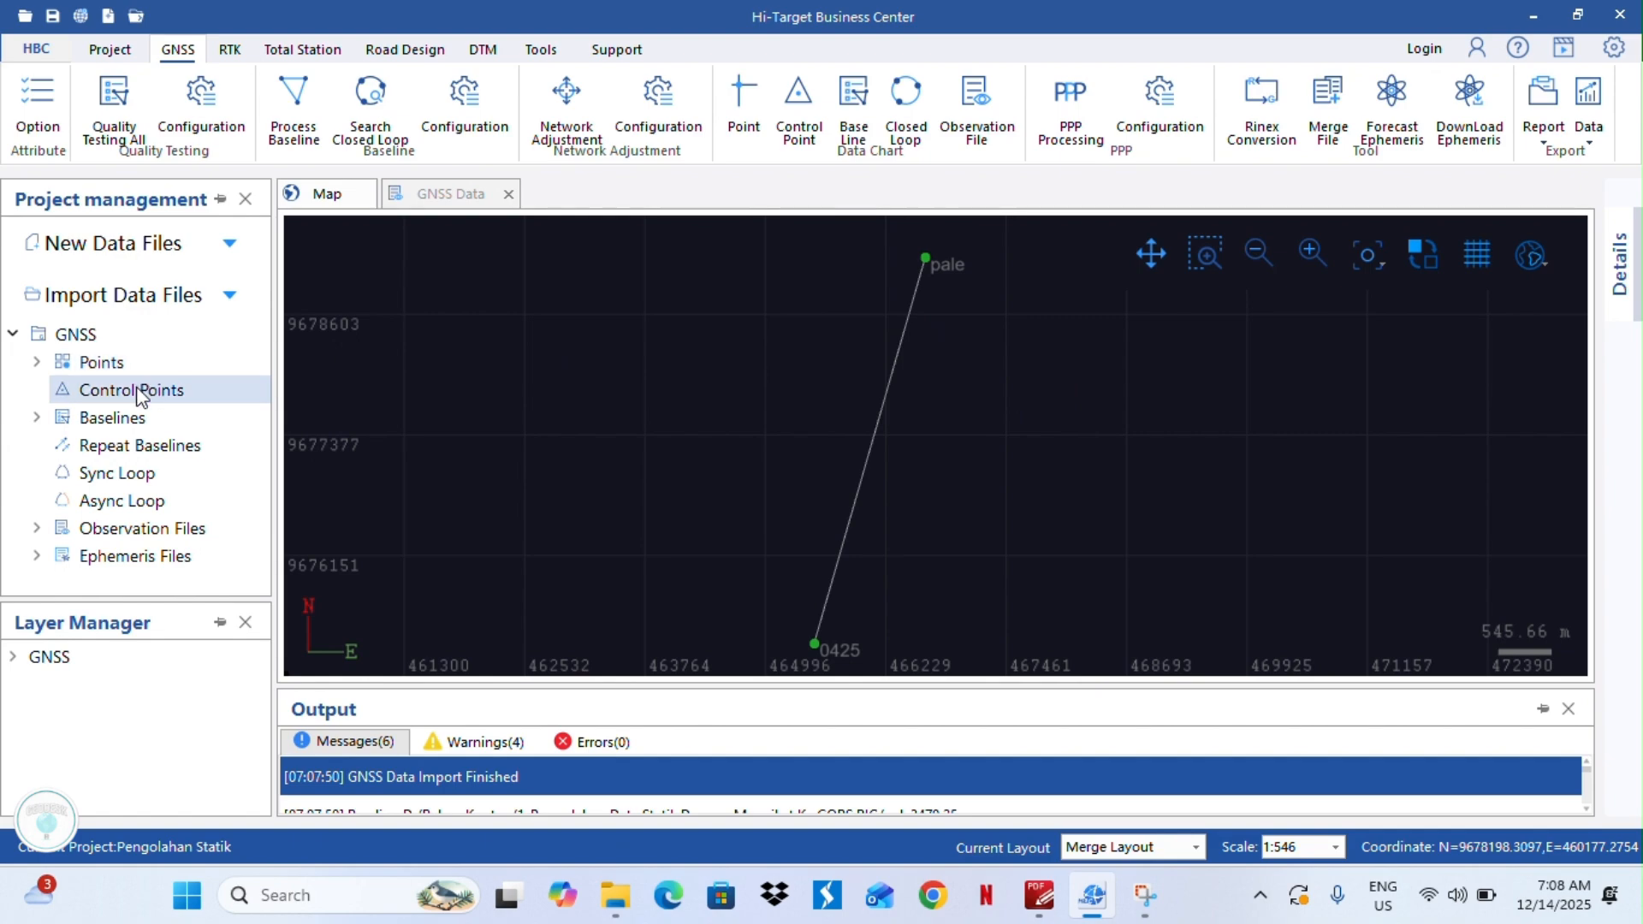
drag(770, 417, 757, 415)
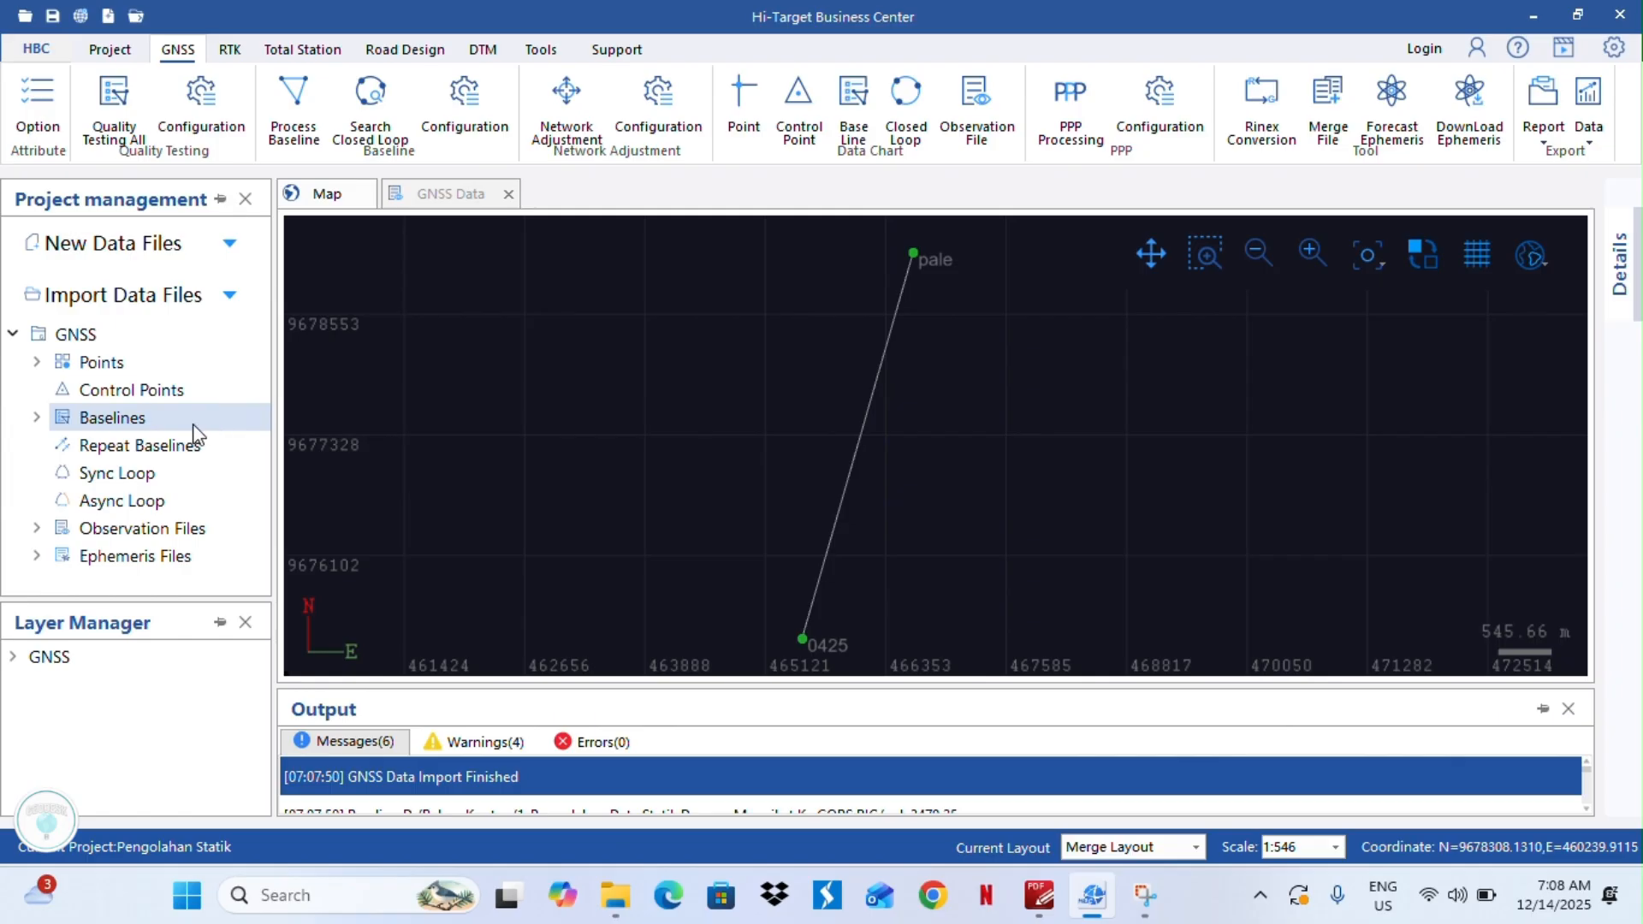
double_click(40, 364)
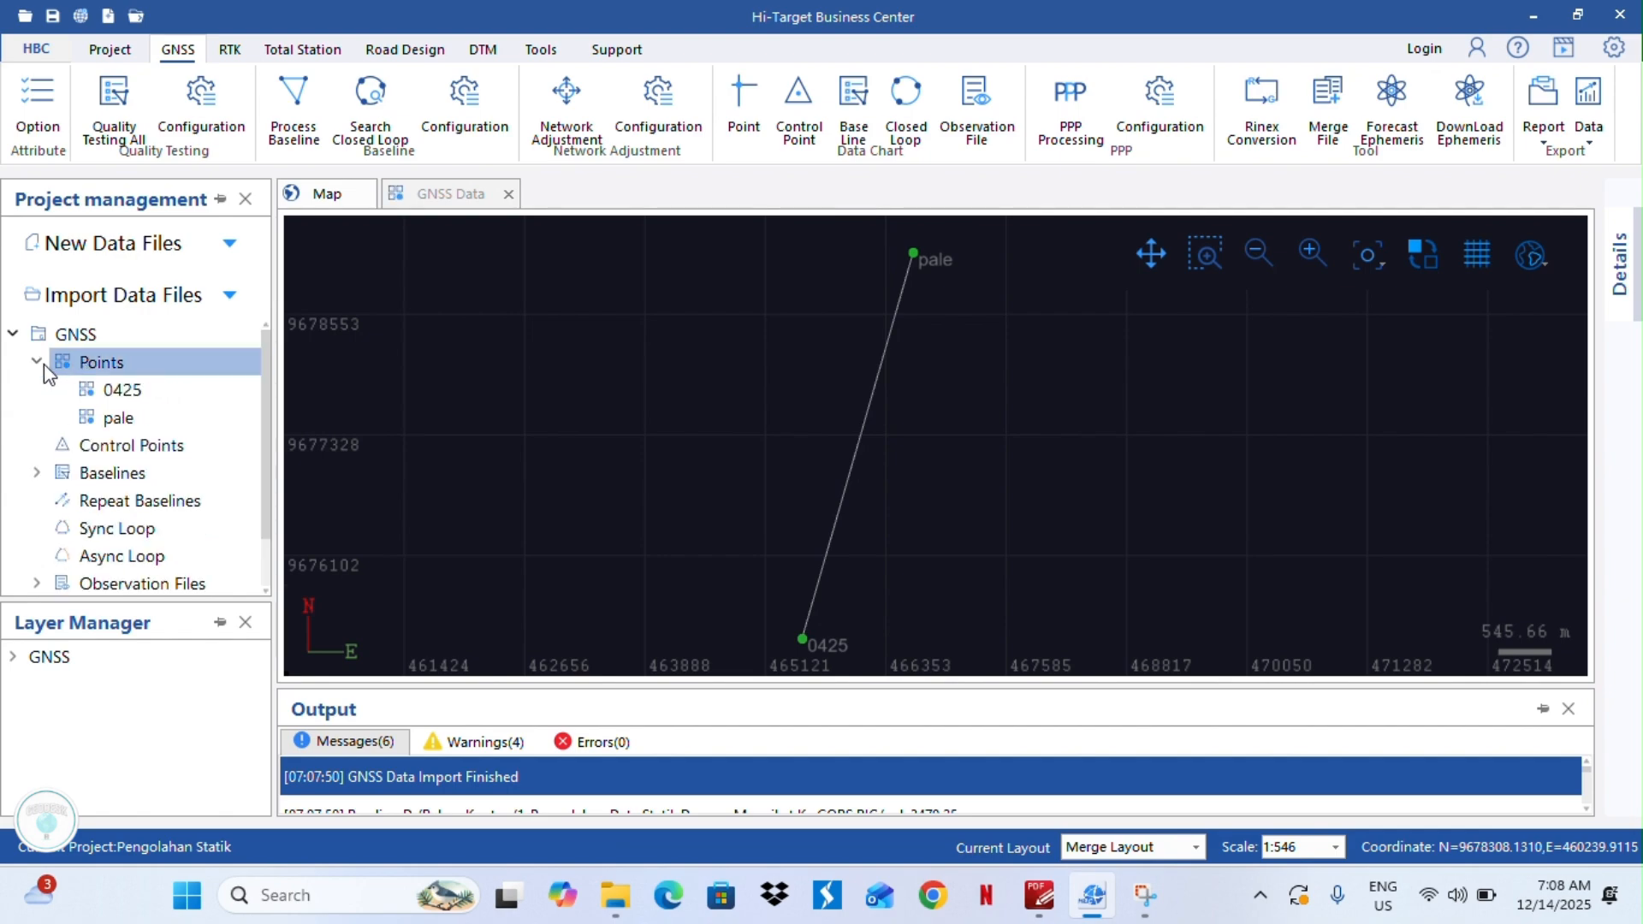
click(139, 418)
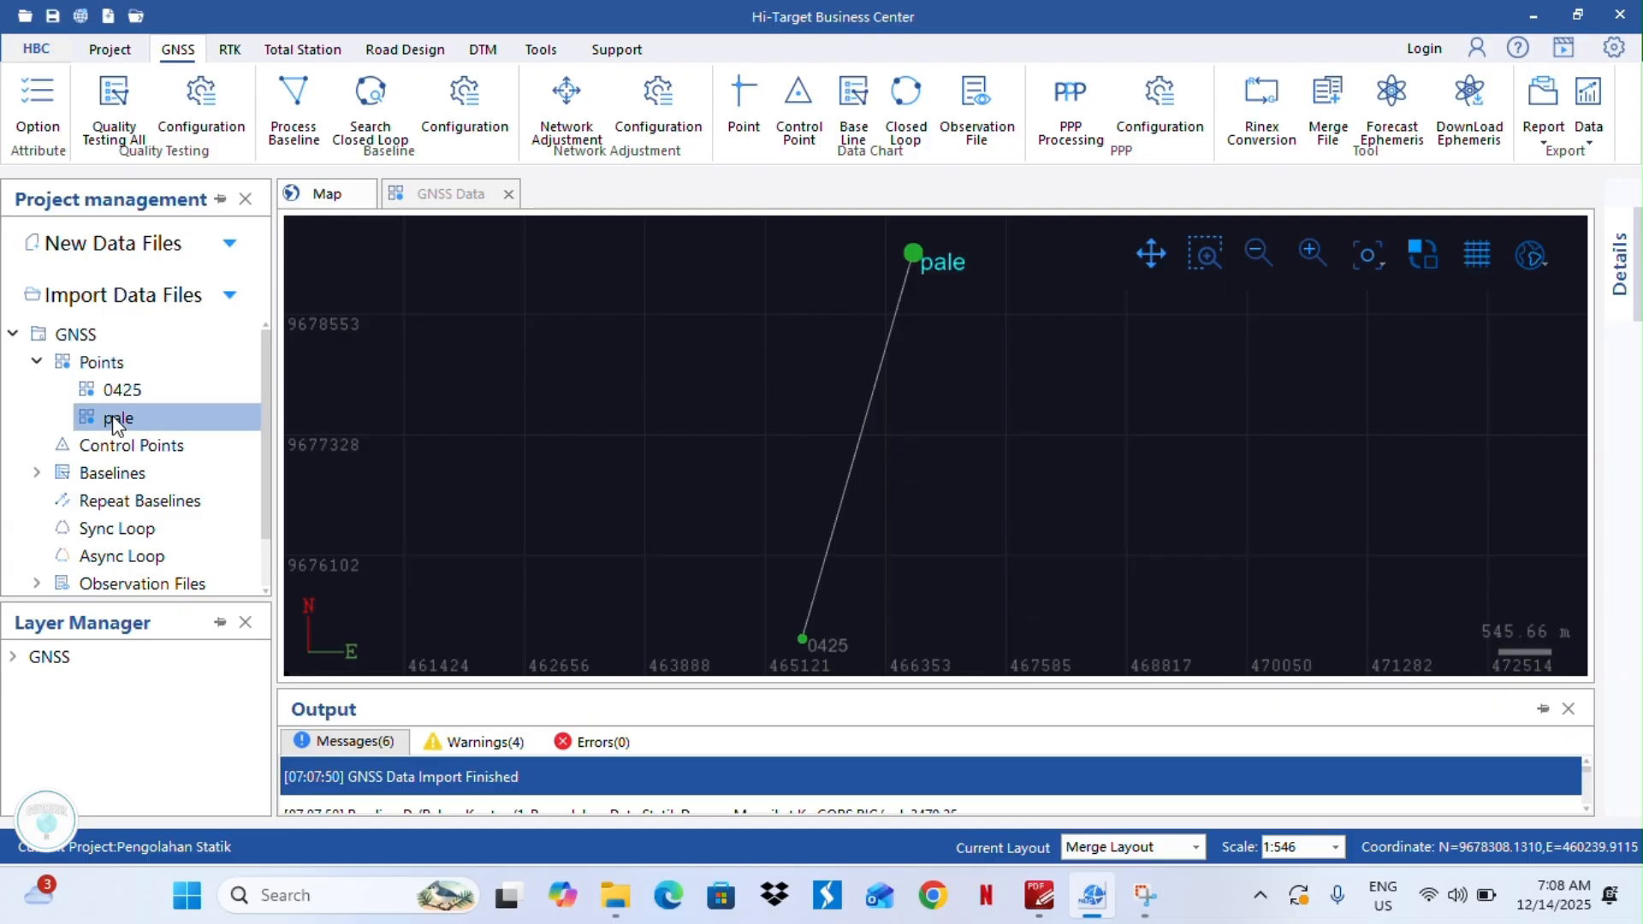
right_click(117, 421)
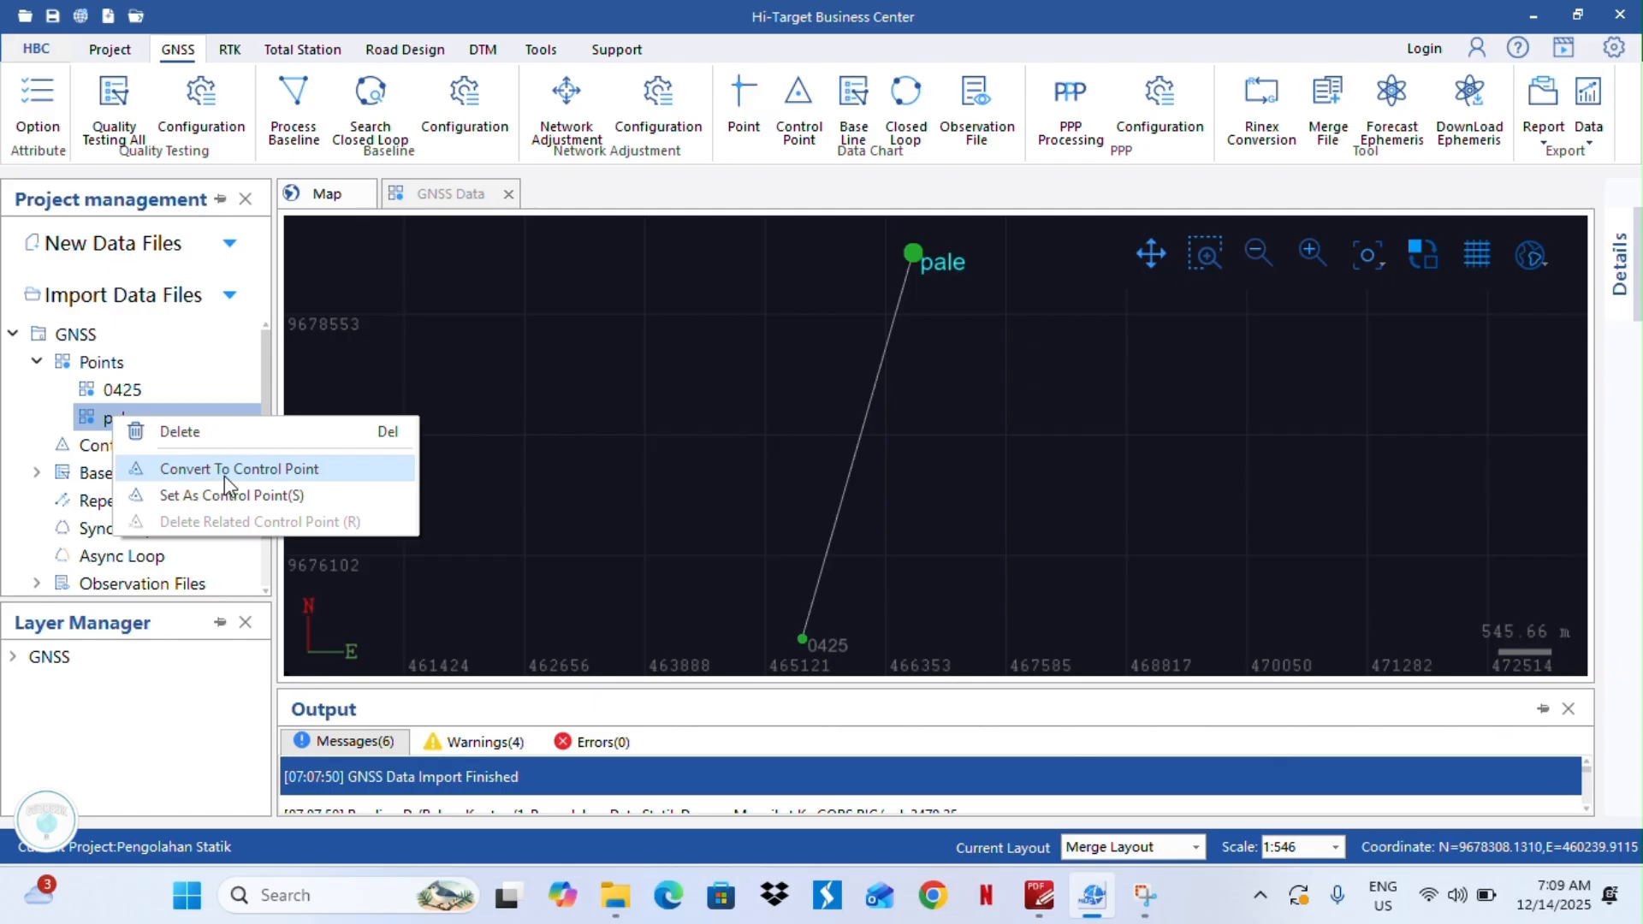
click(253, 471)
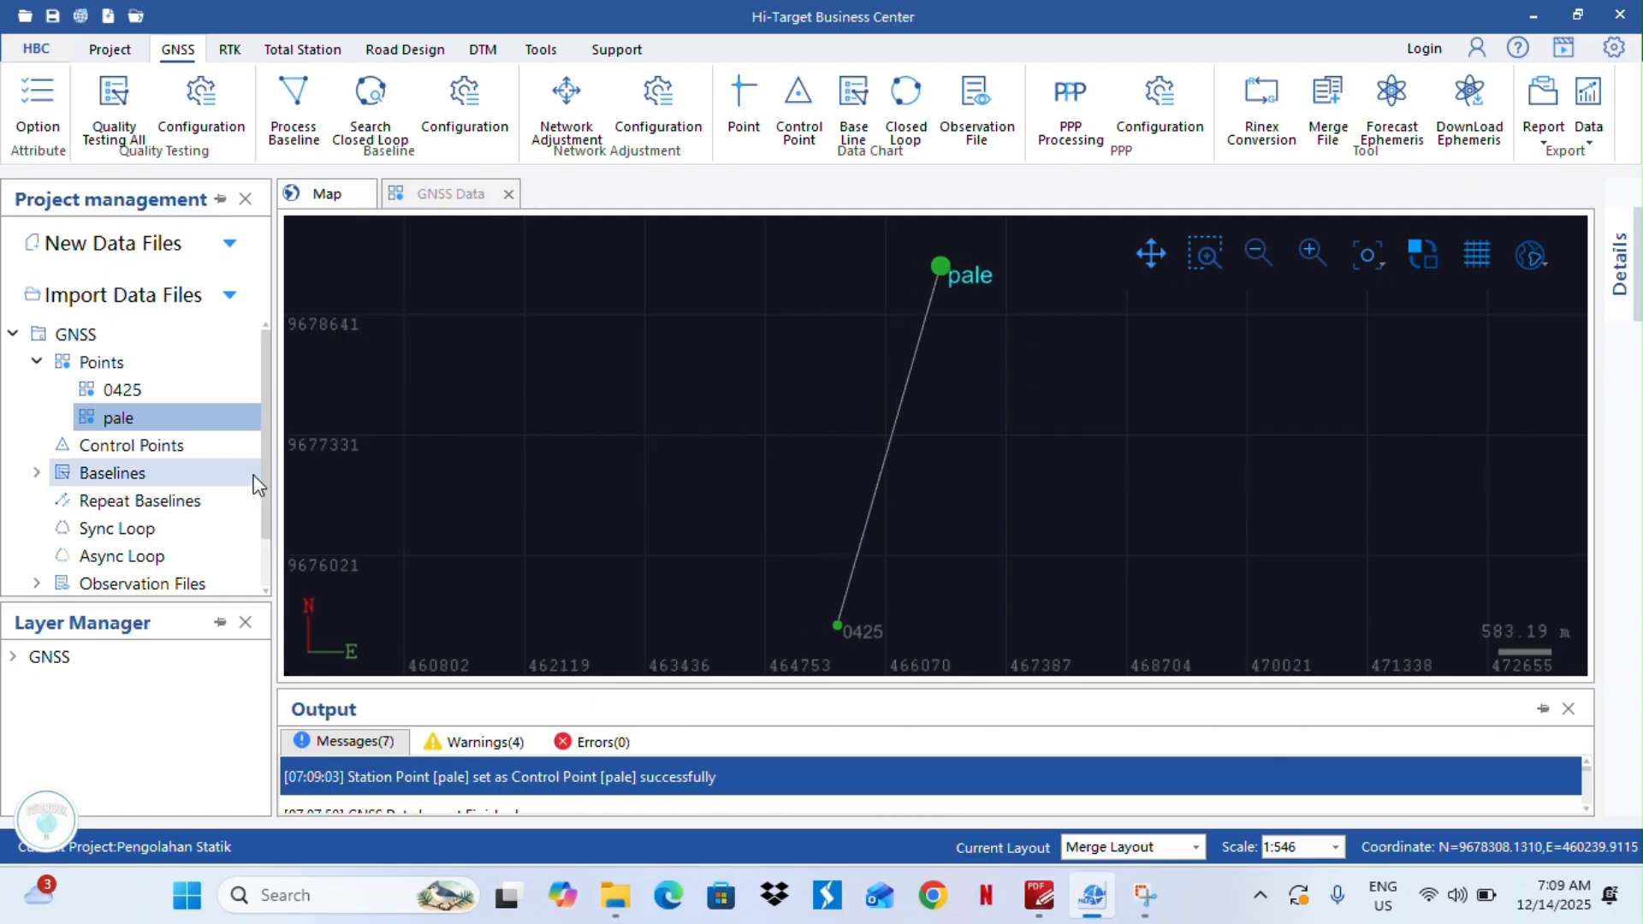
Examine the marker of control point pale on the map and the GNSS data categories of the project.
drag(883, 428, 774, 437)
drag(891, 339, 865, 361)
scroll(859, 305, up, 2)
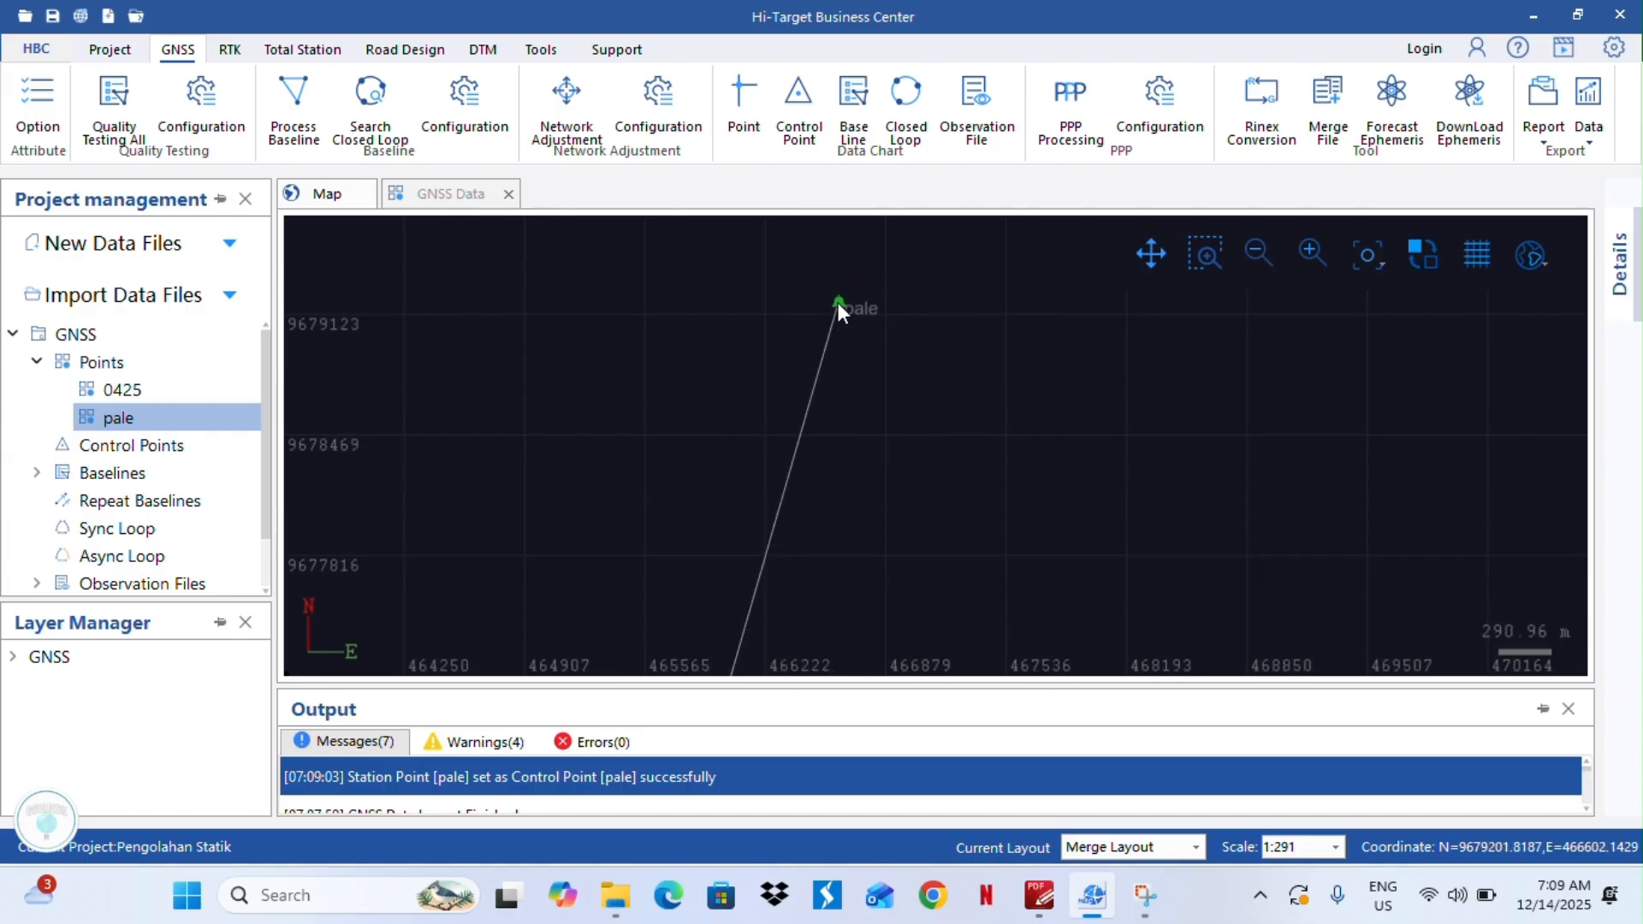
scroll(812, 329, down, 2)
scroll(826, 329, down, 1)
drag(824, 365, 876, 351)
scroll(829, 334, up, 1)
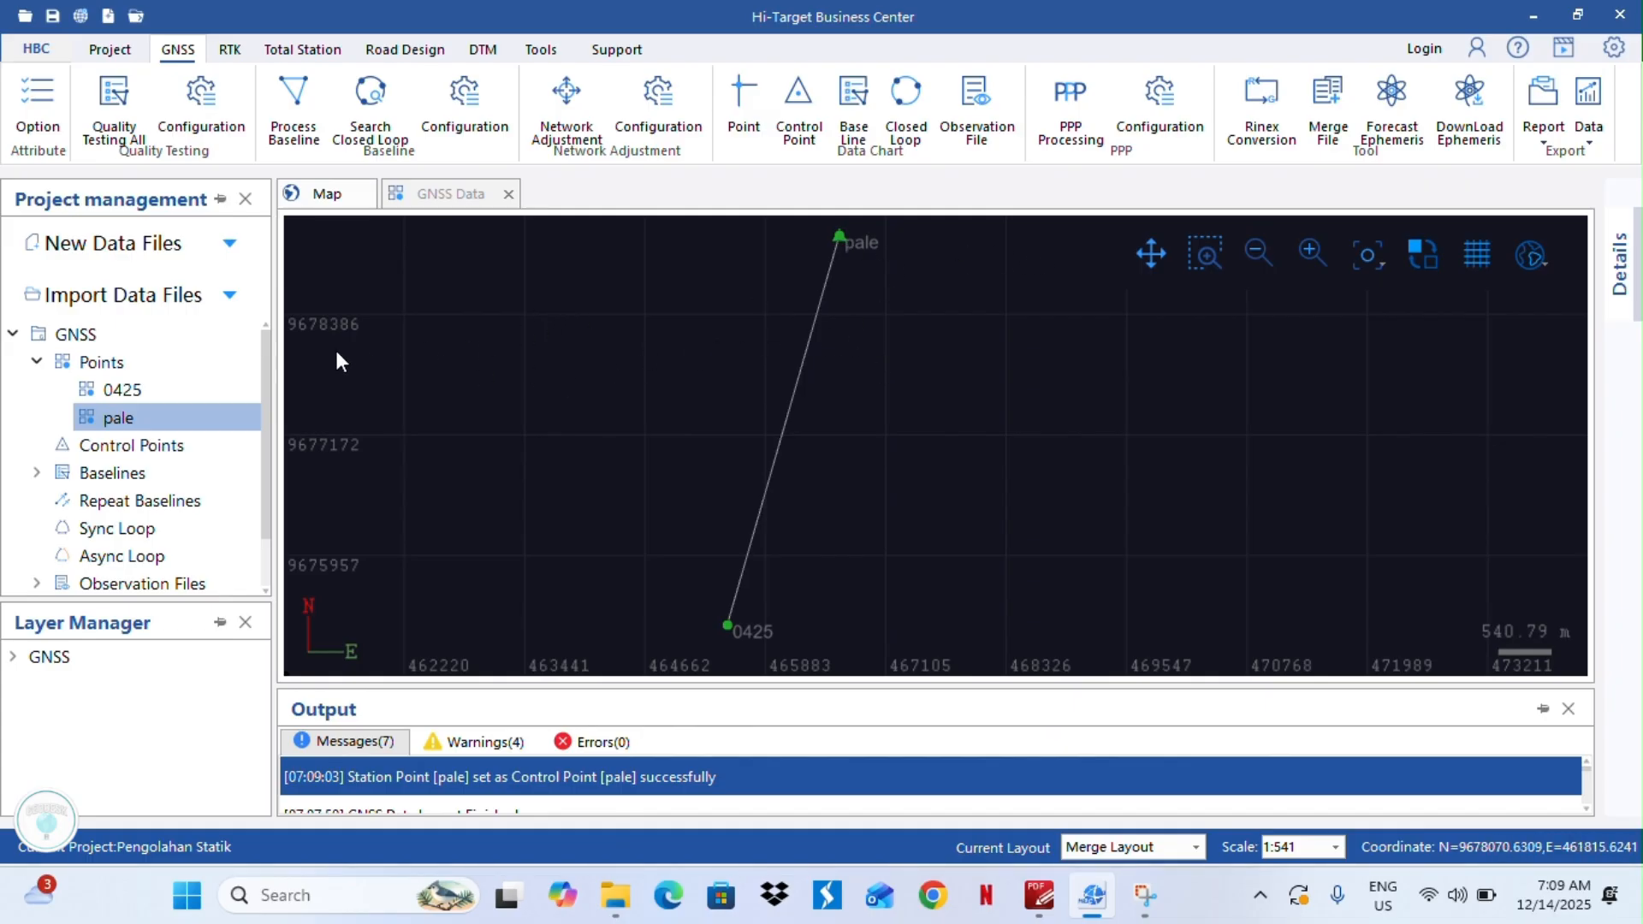
scroll(208, 376, down, 1)
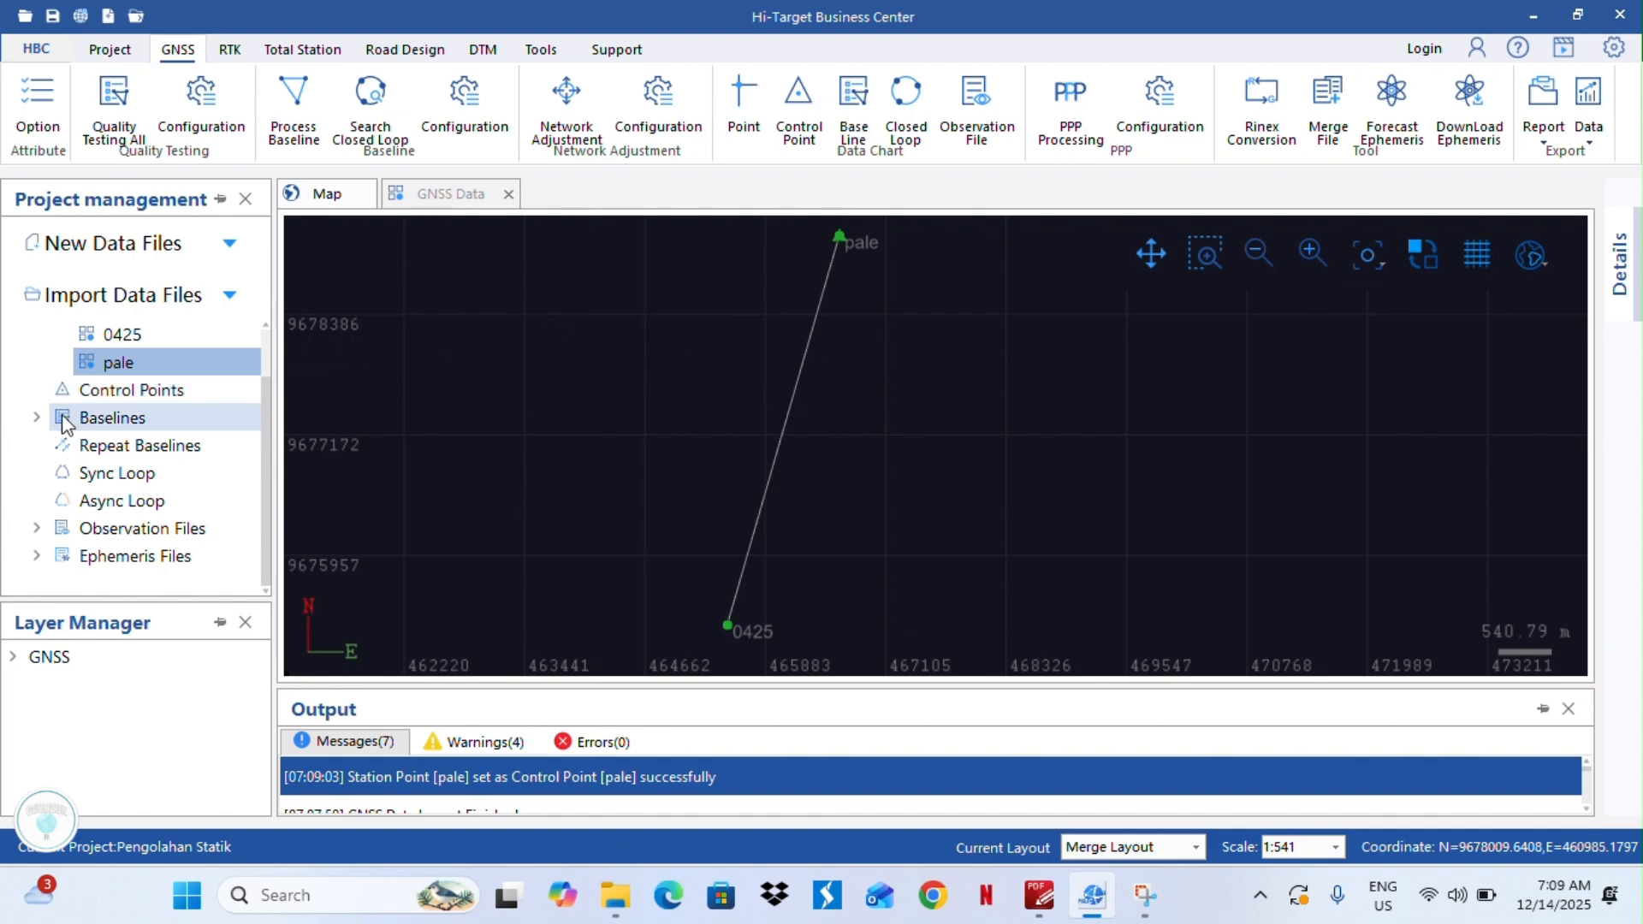
scroll(180, 358, up, 1)
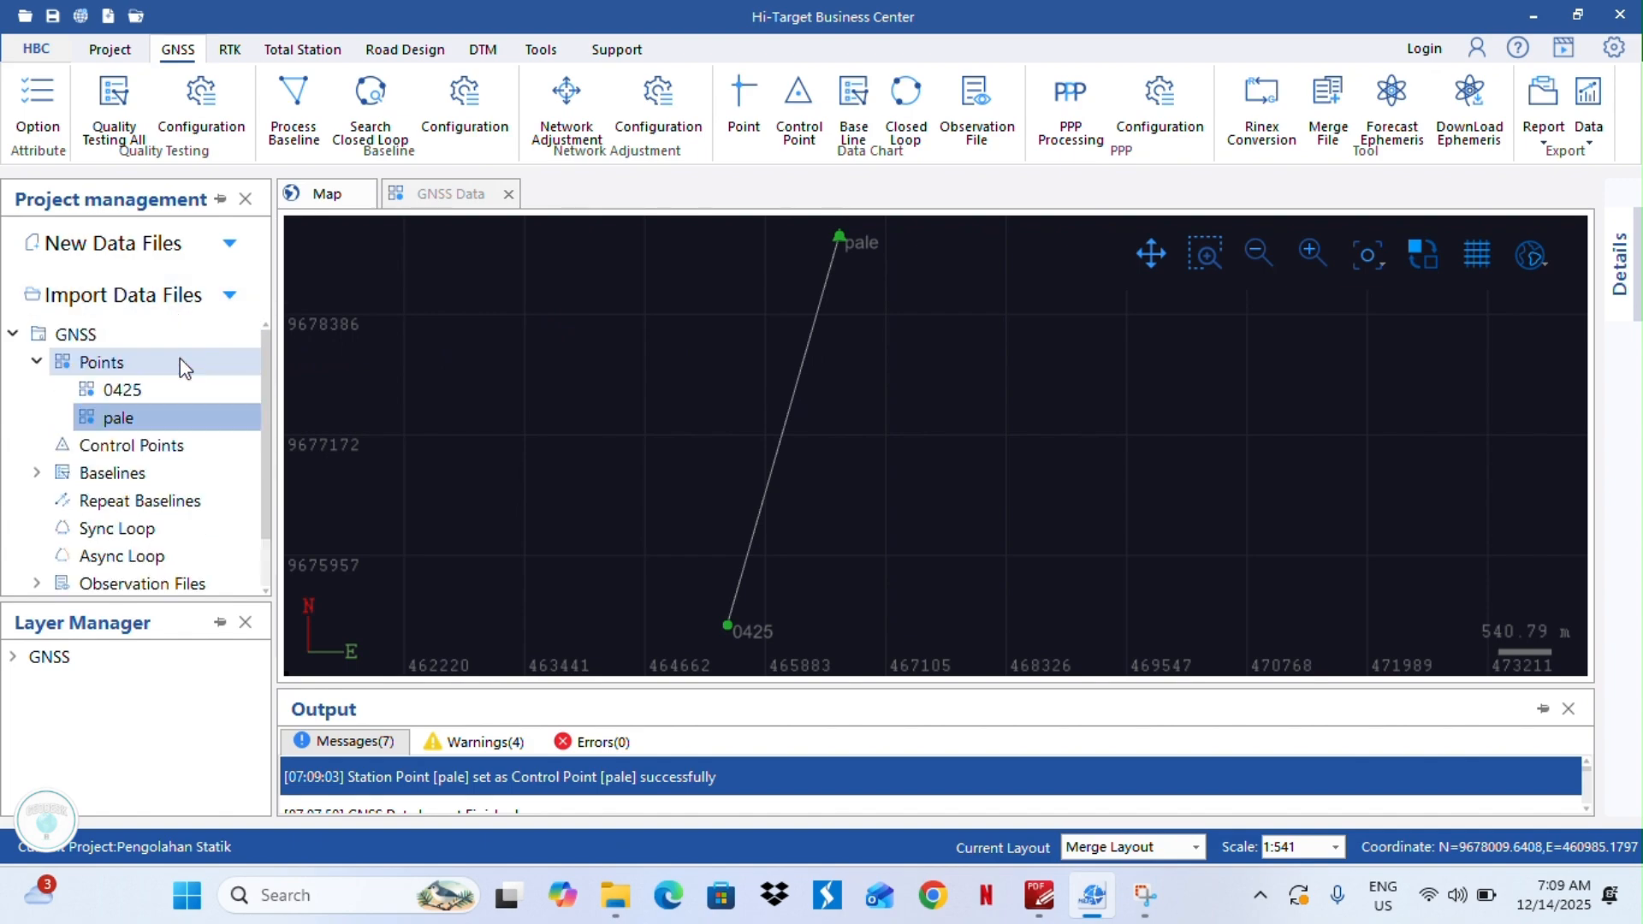
Switch to File Explorer and open CORS_PALE.pdf with PDF-XChange Editor.
click(615, 895)
click(347, 239)
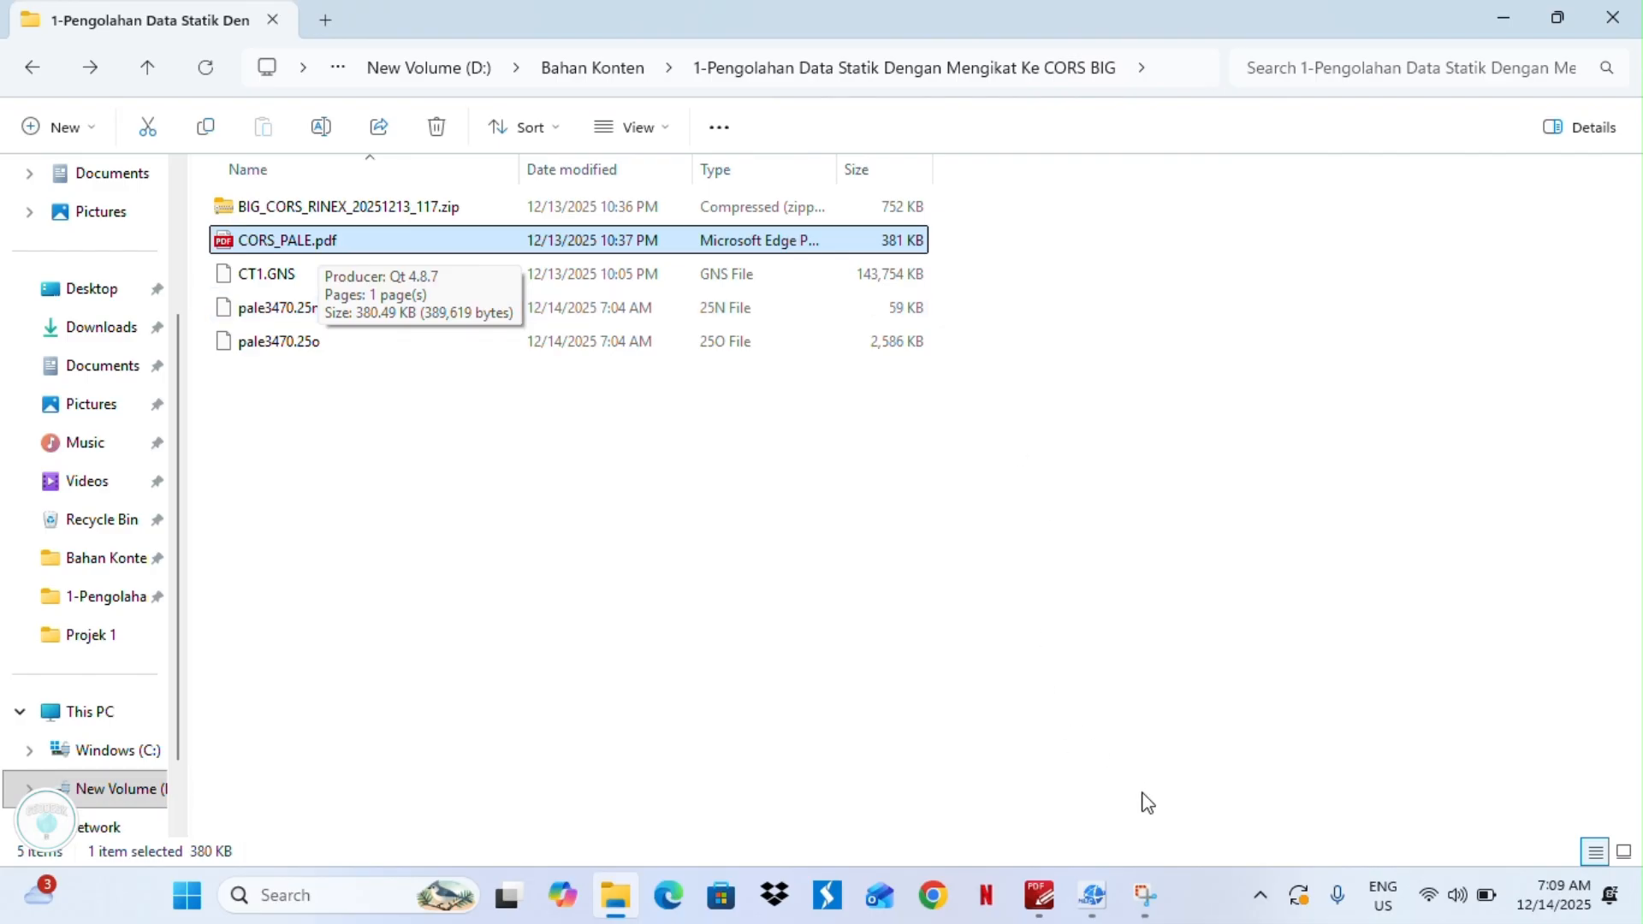
right_click(372, 246)
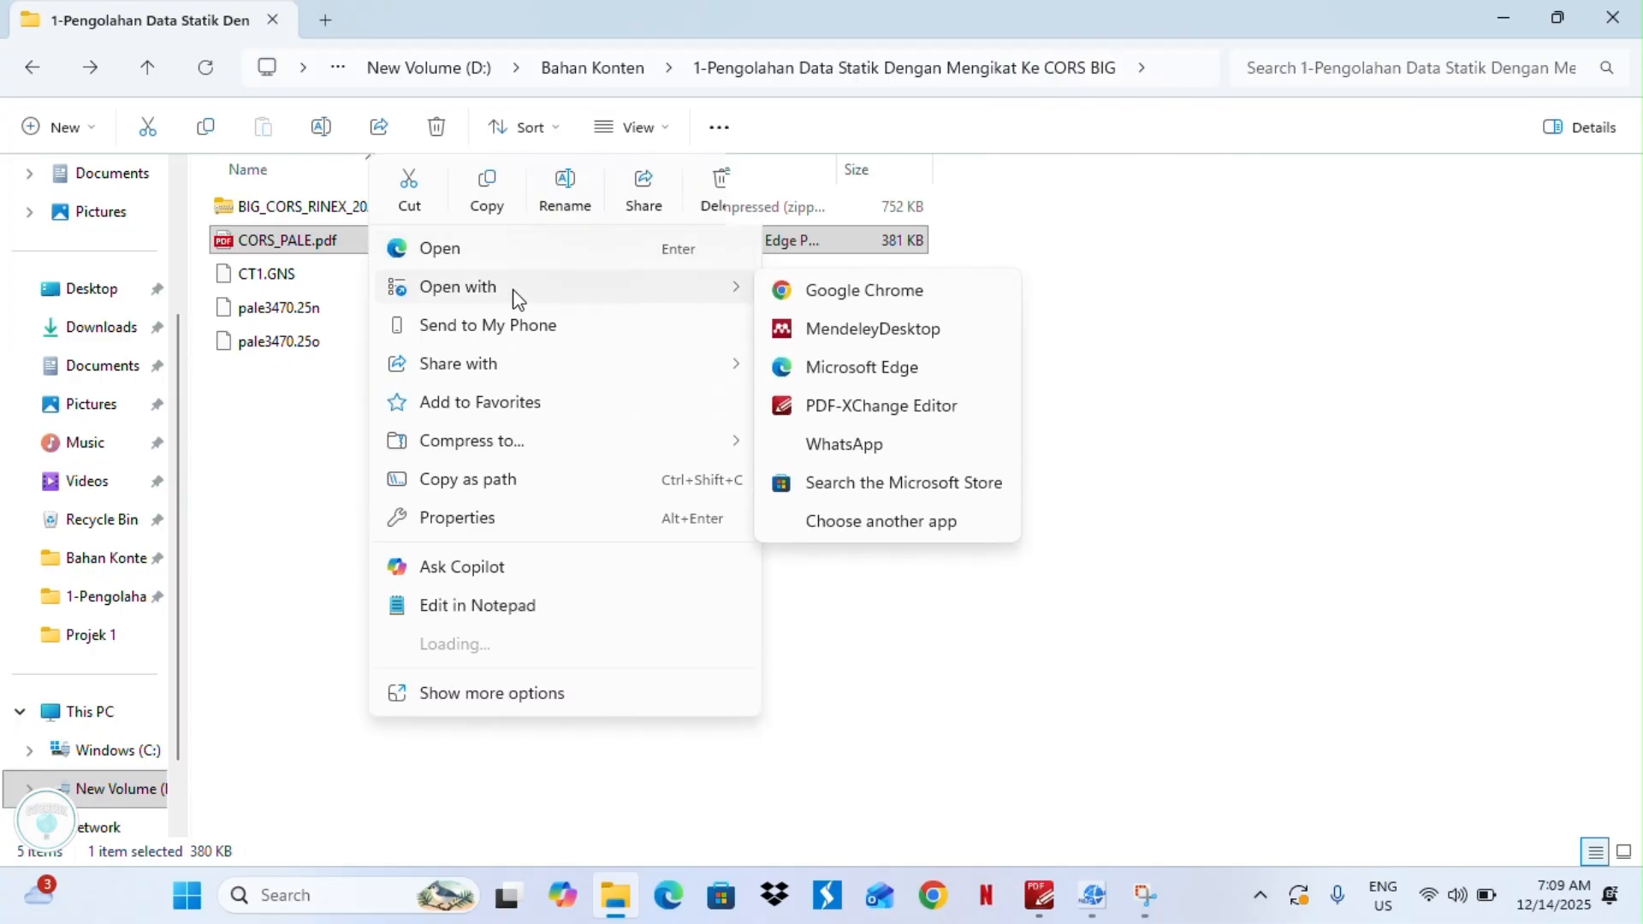
mouse_move(704, 293)
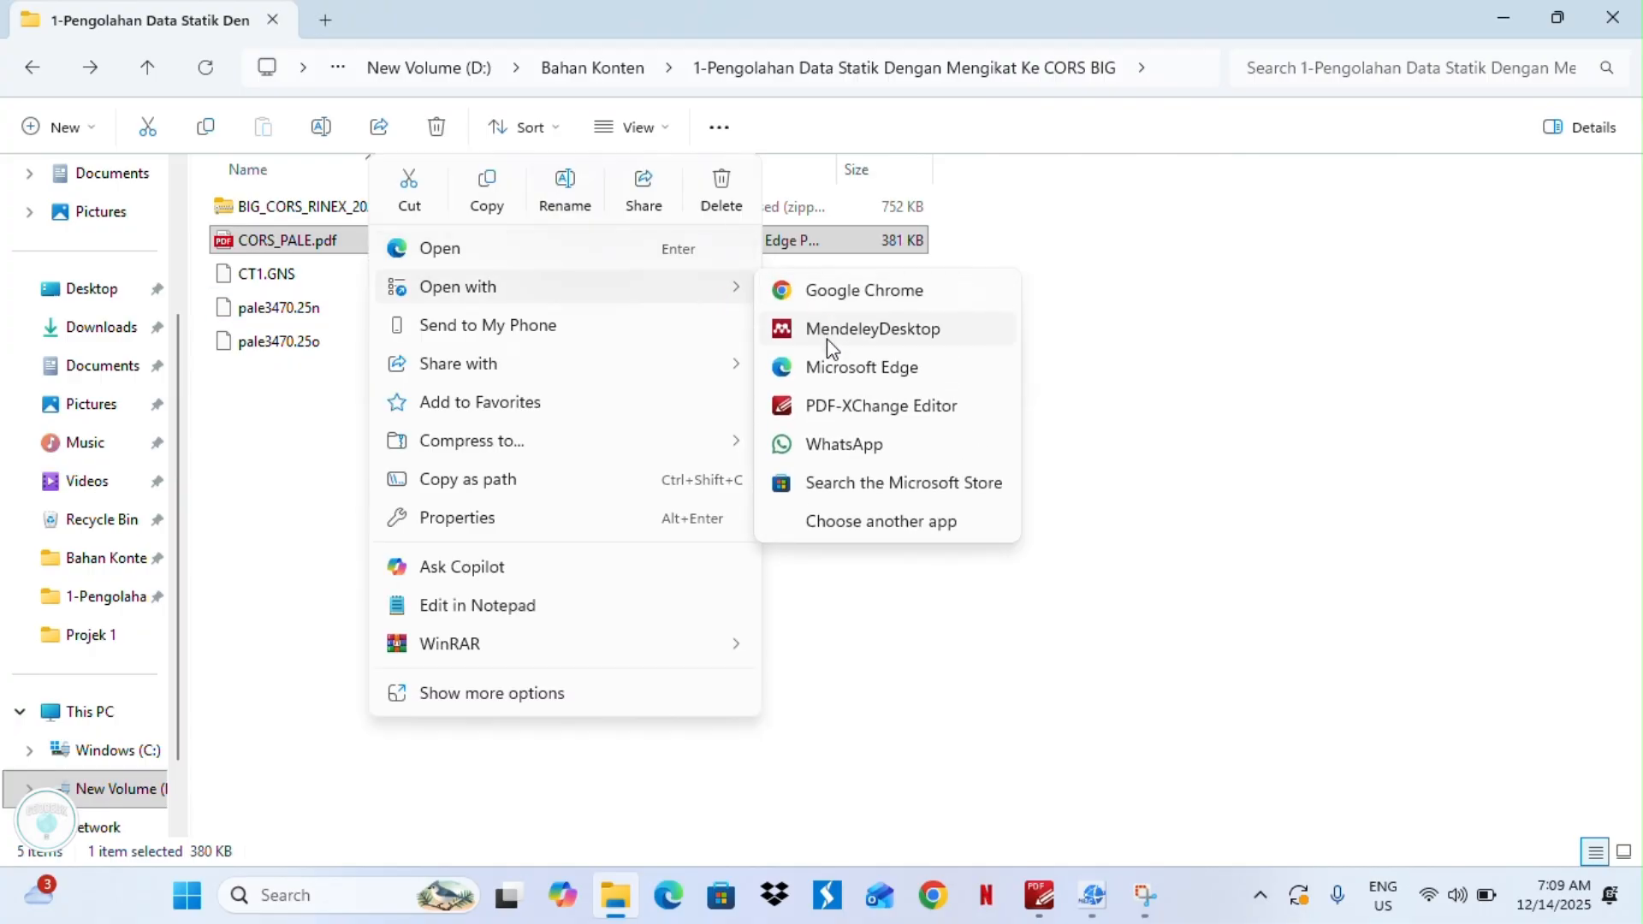
click(841, 409)
Examine the PALE station's coordinates and antenna details in the CORS description sheet.
scroll(725, 376, down, 3)
scroll(726, 377, up, 3)
ctrl+scroll(726, 376, down, 2)
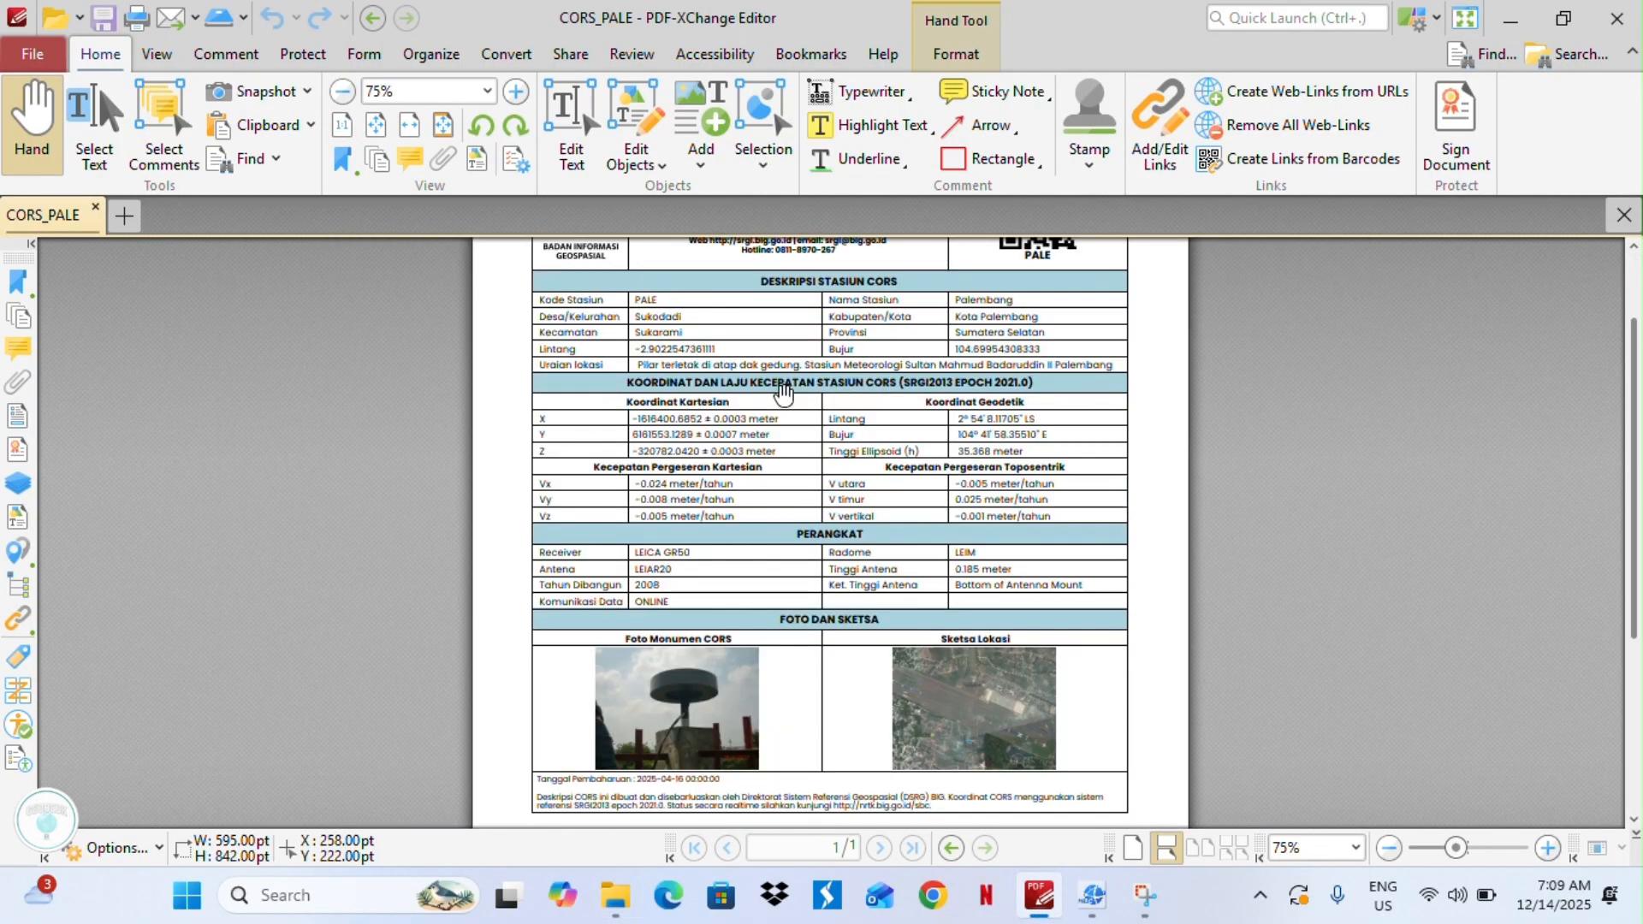
scroll(868, 428, up, 1)
ctrl+scroll(868, 428, up, 1)
click(1106, 910)
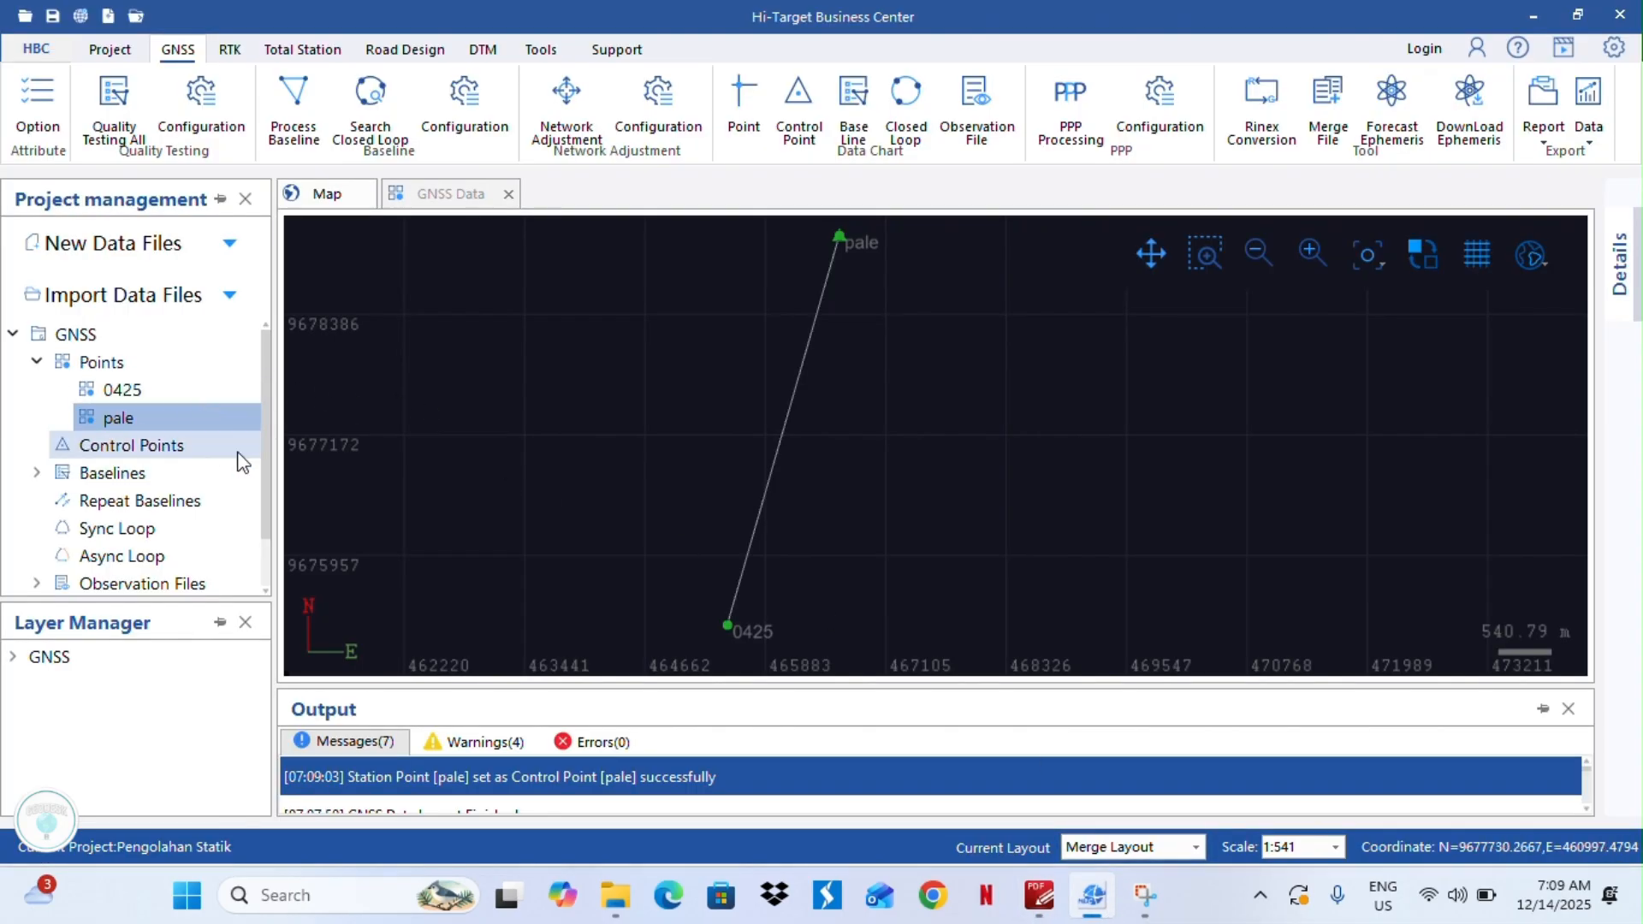
click(1040, 897)
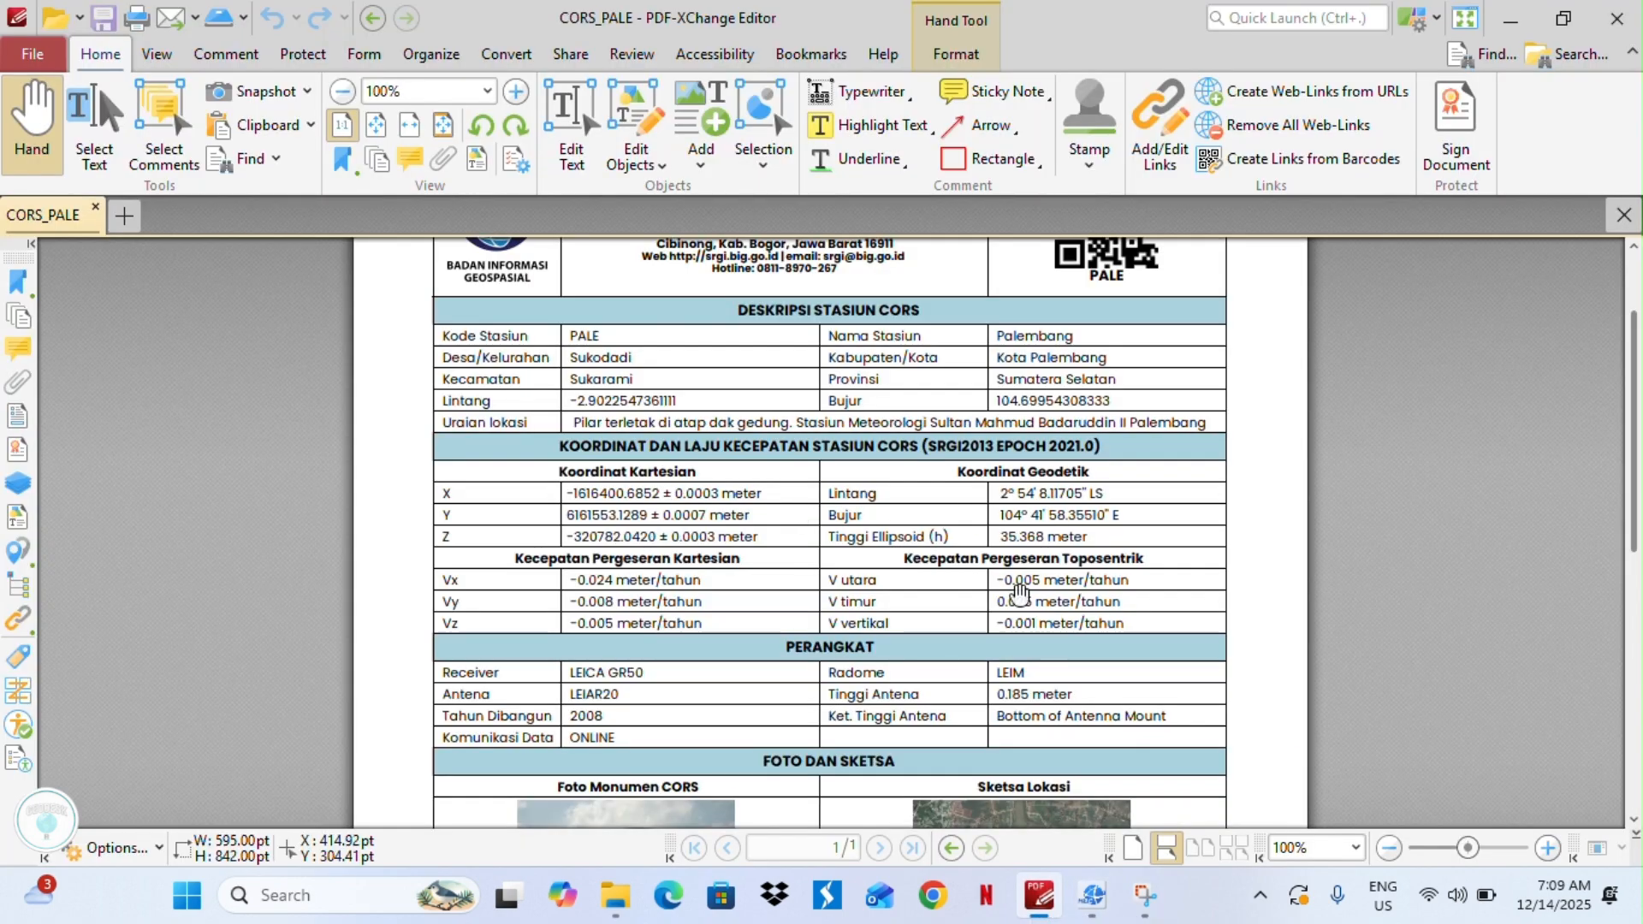
Switch to Hi-Target Business Center and open the details of control point pale from the project's control points.
click(1095, 907)
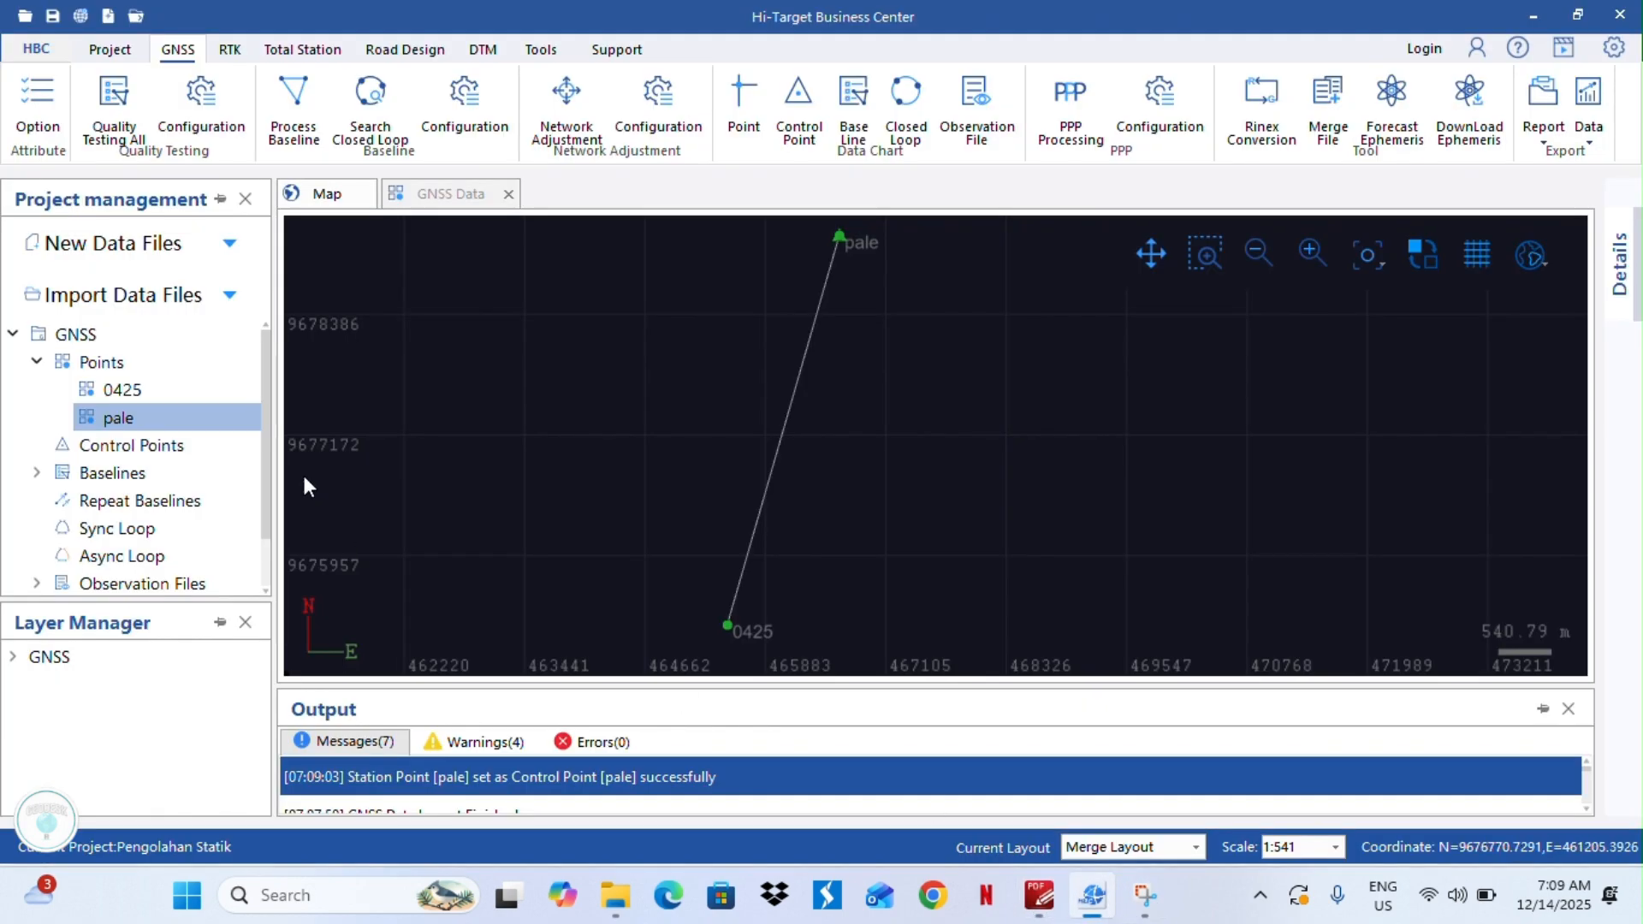
scroll(104, 444, down, 1)
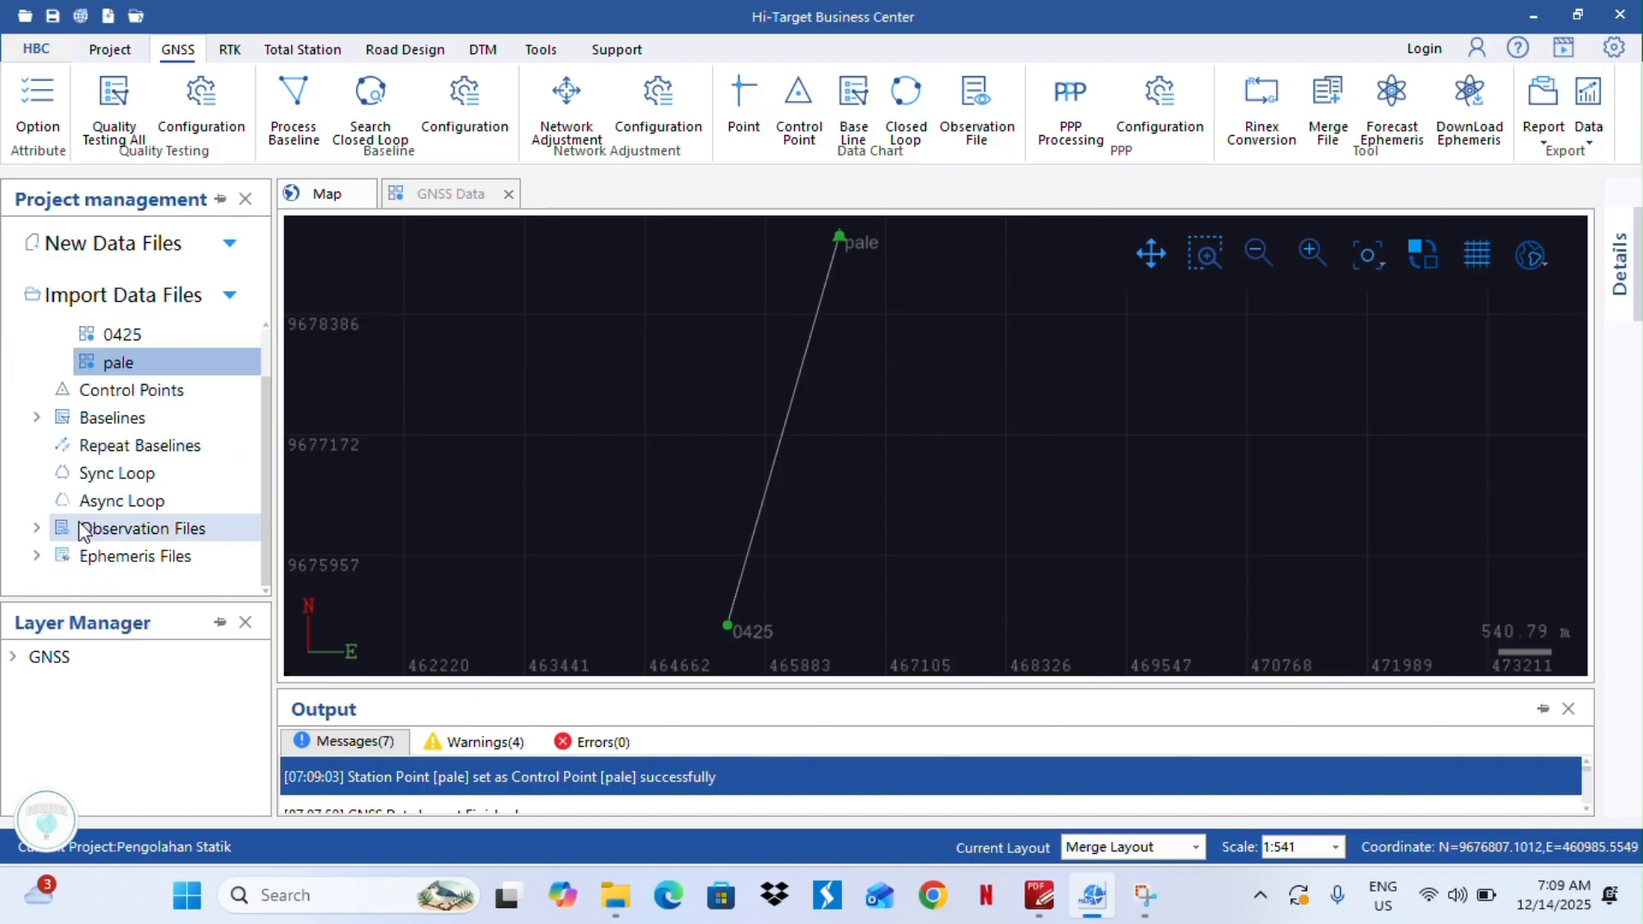
click(37, 529)
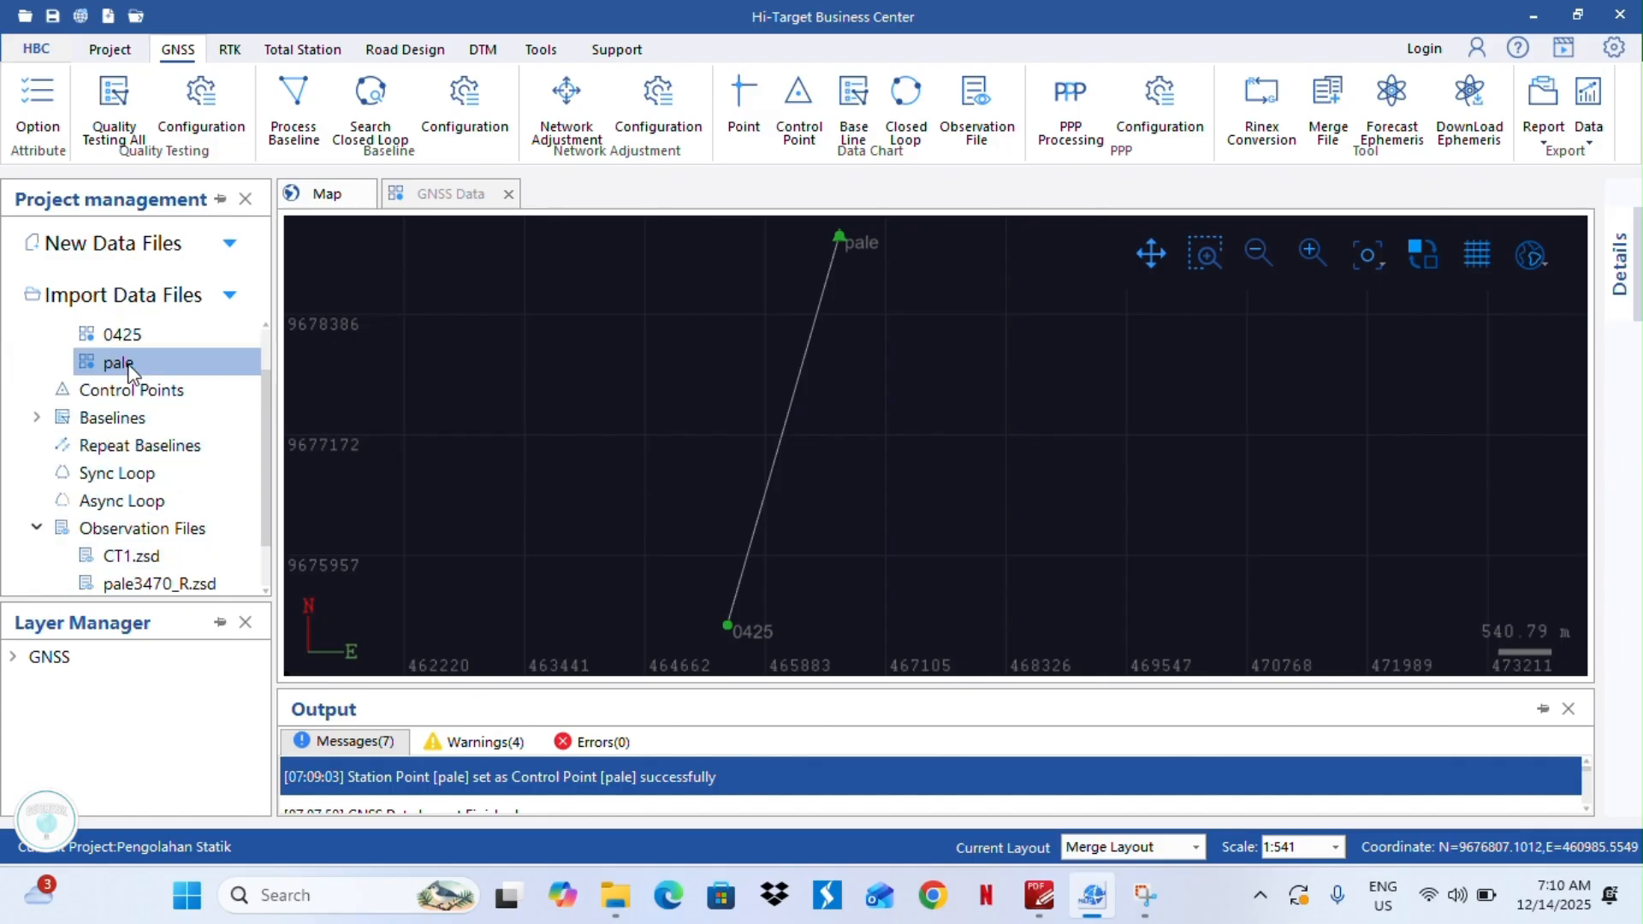
double_click(107, 389)
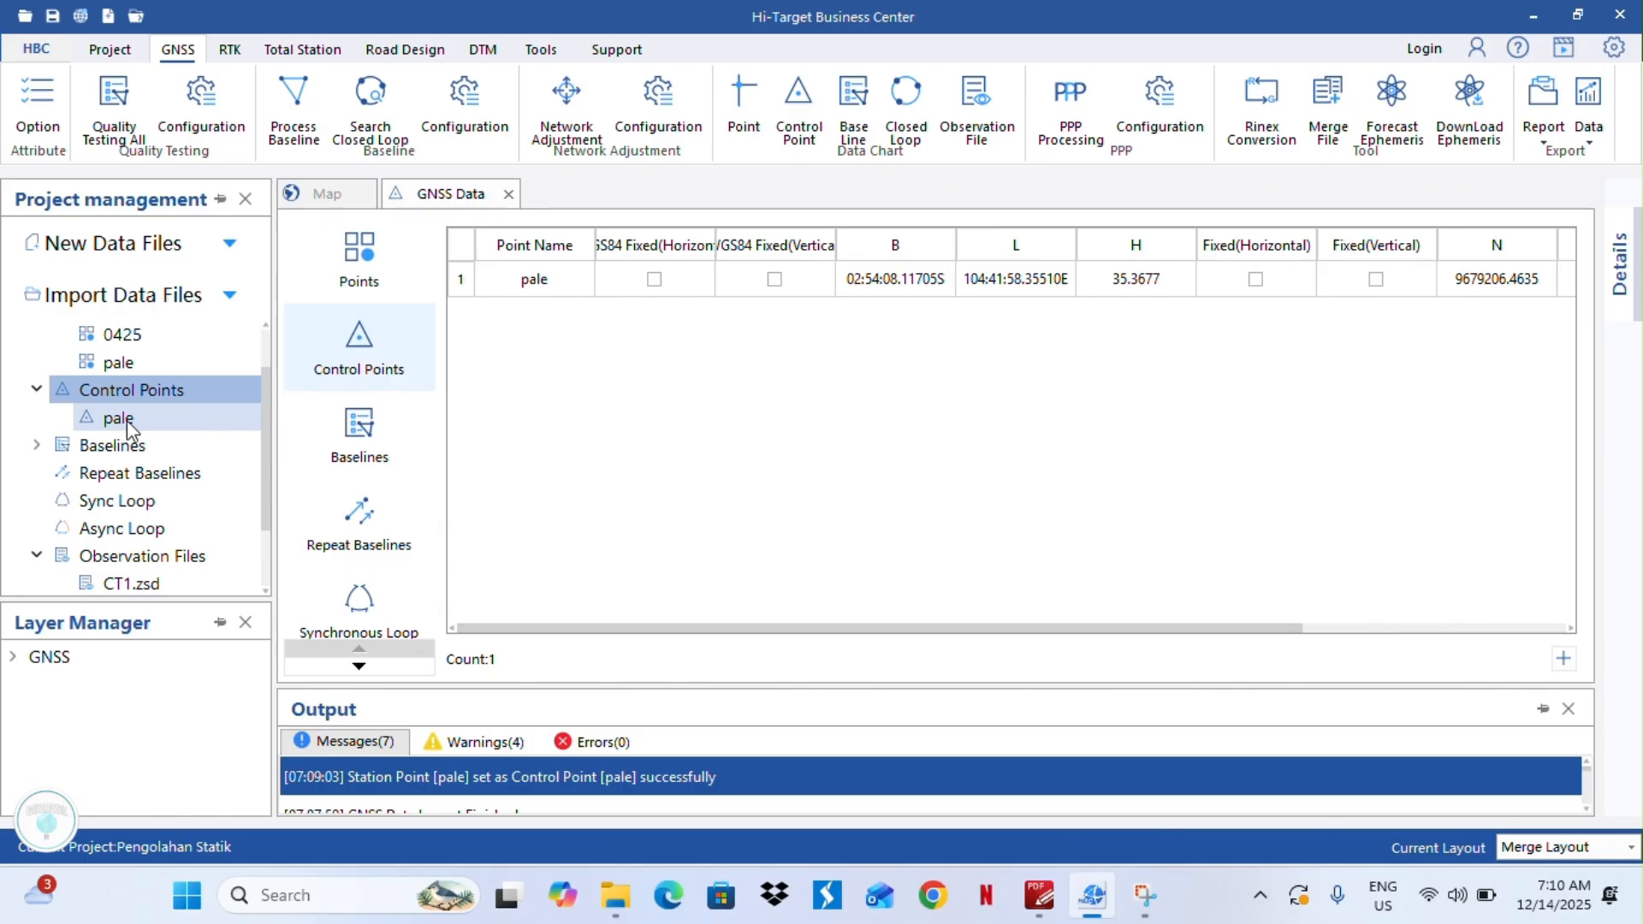
click(142, 421)
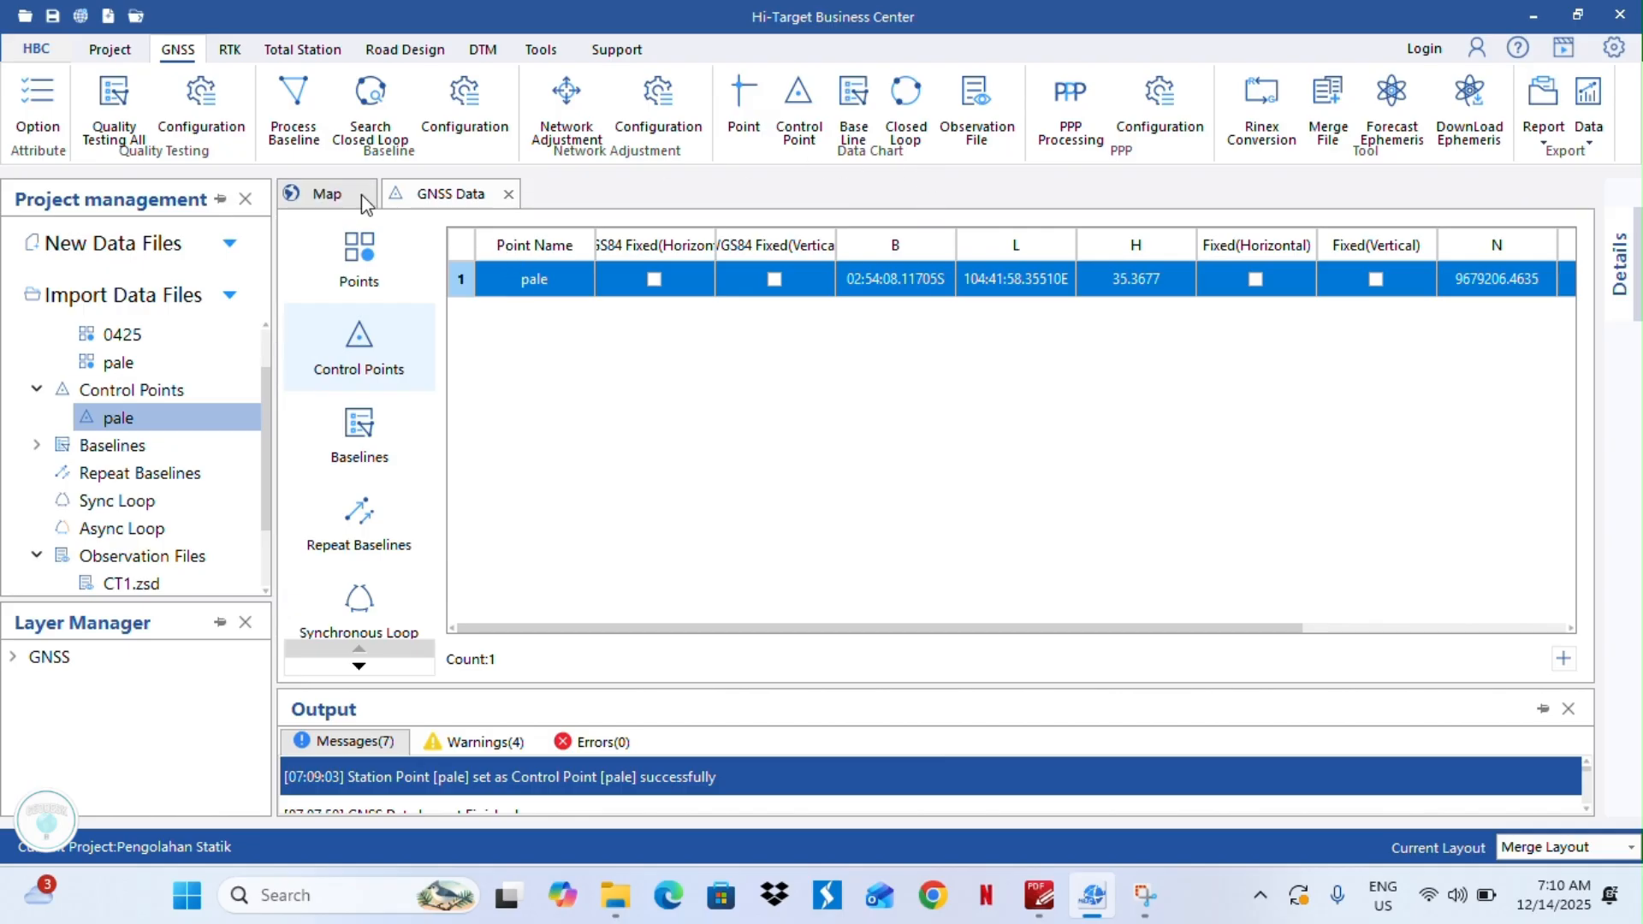
double_click(531, 286)
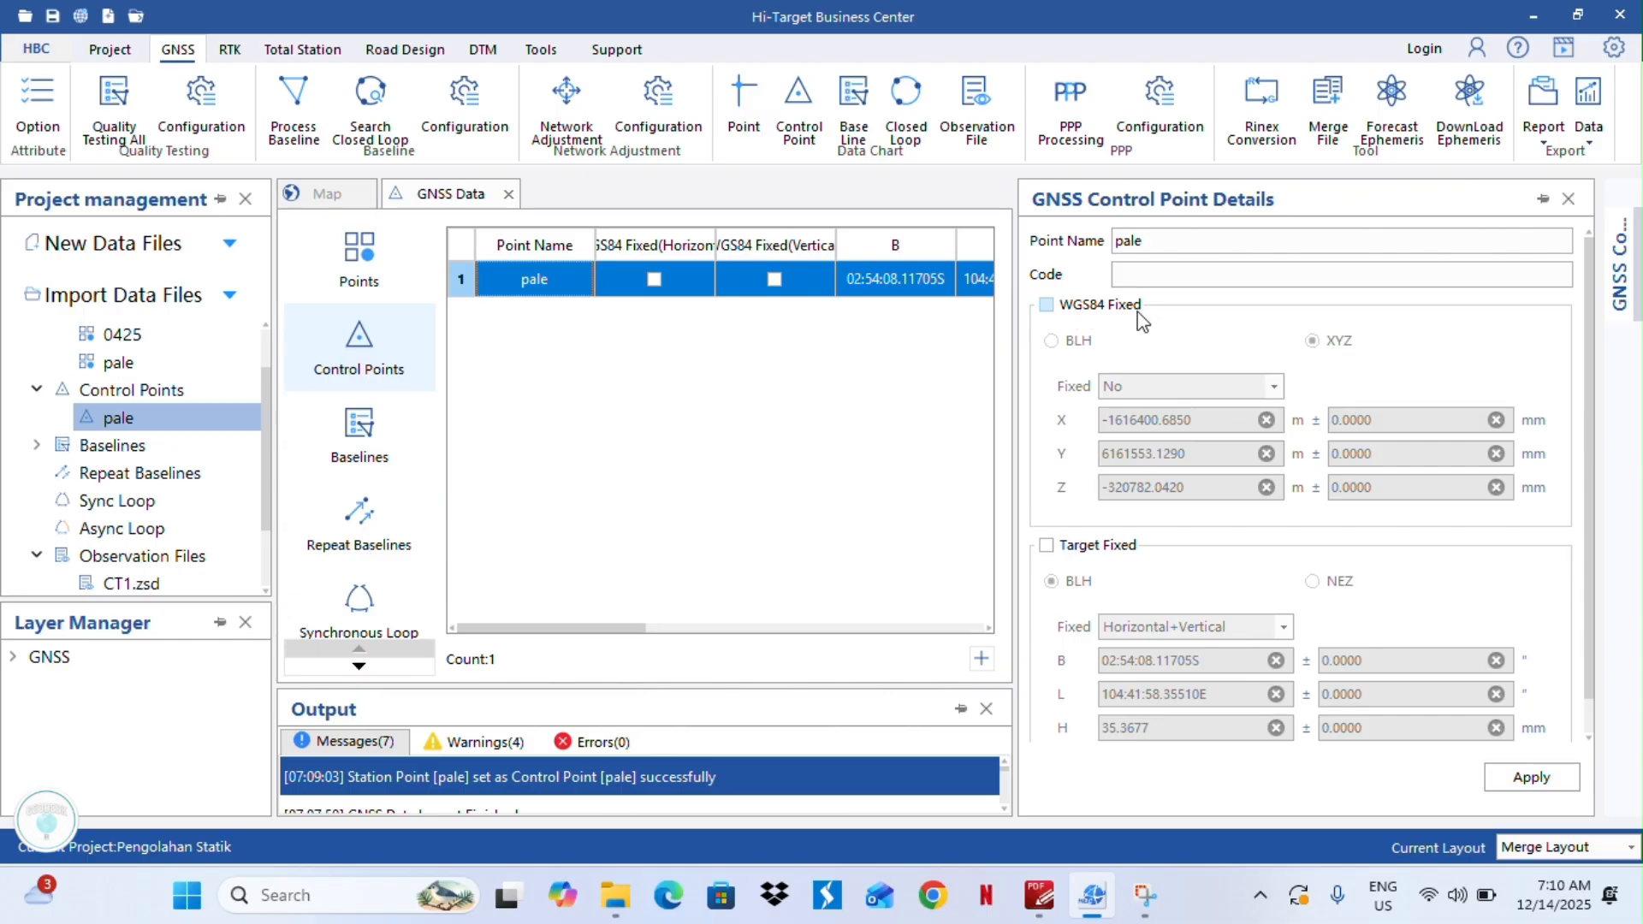
Enable WGS84 Fixed for control point pale, using BLH coordinates fixed as Horizontal+Vertical.
click(1046, 306)
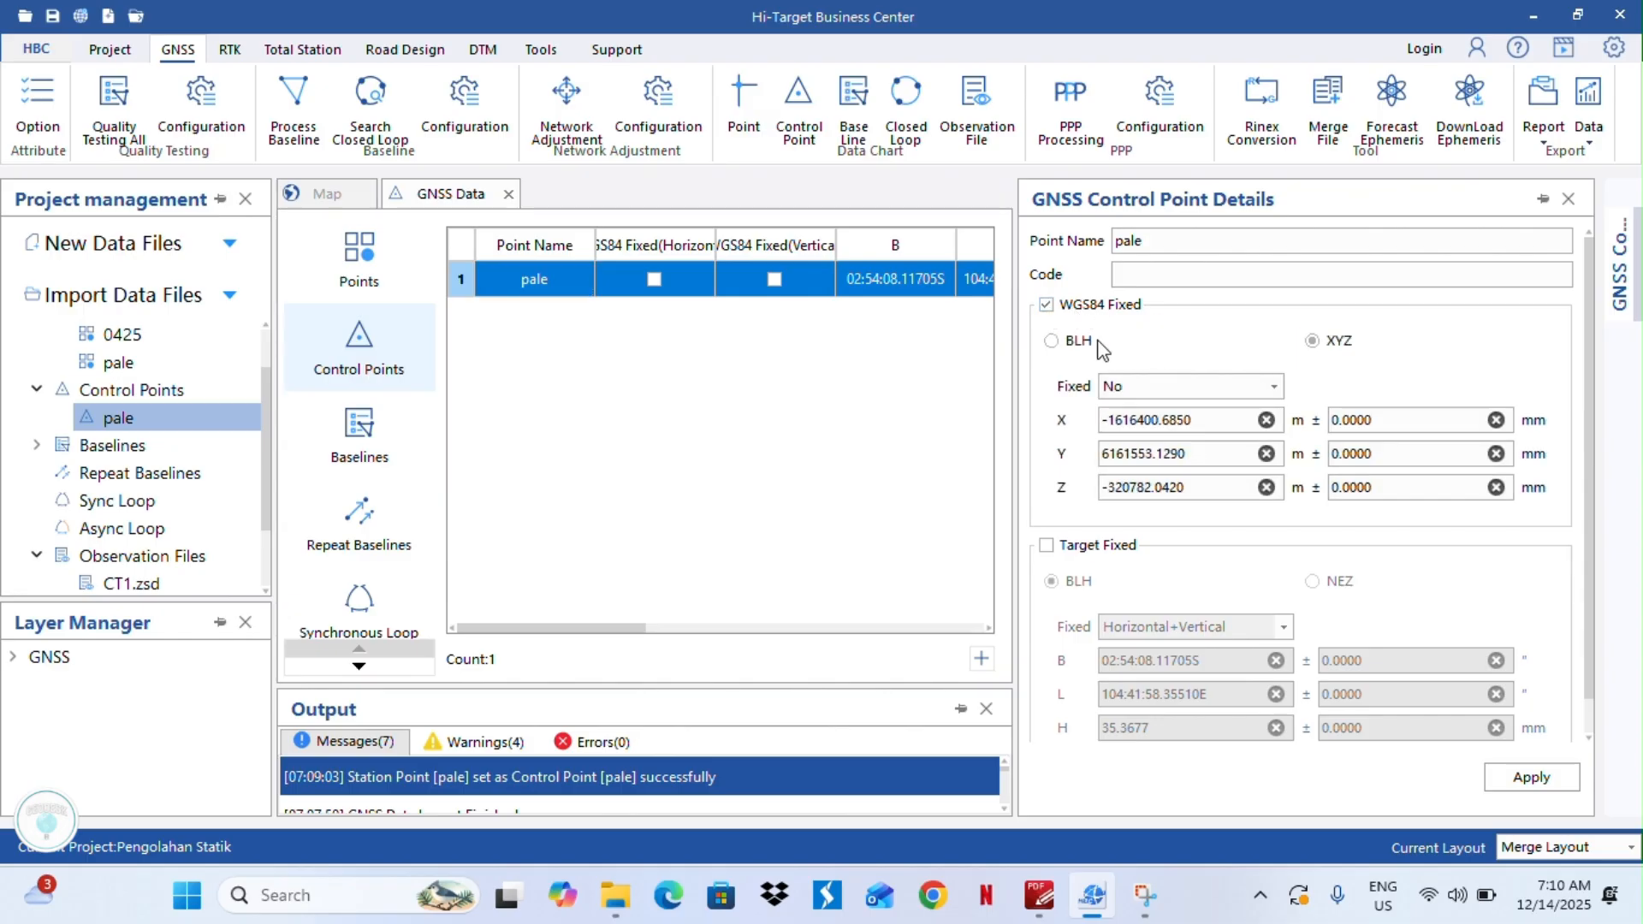
click(1051, 341)
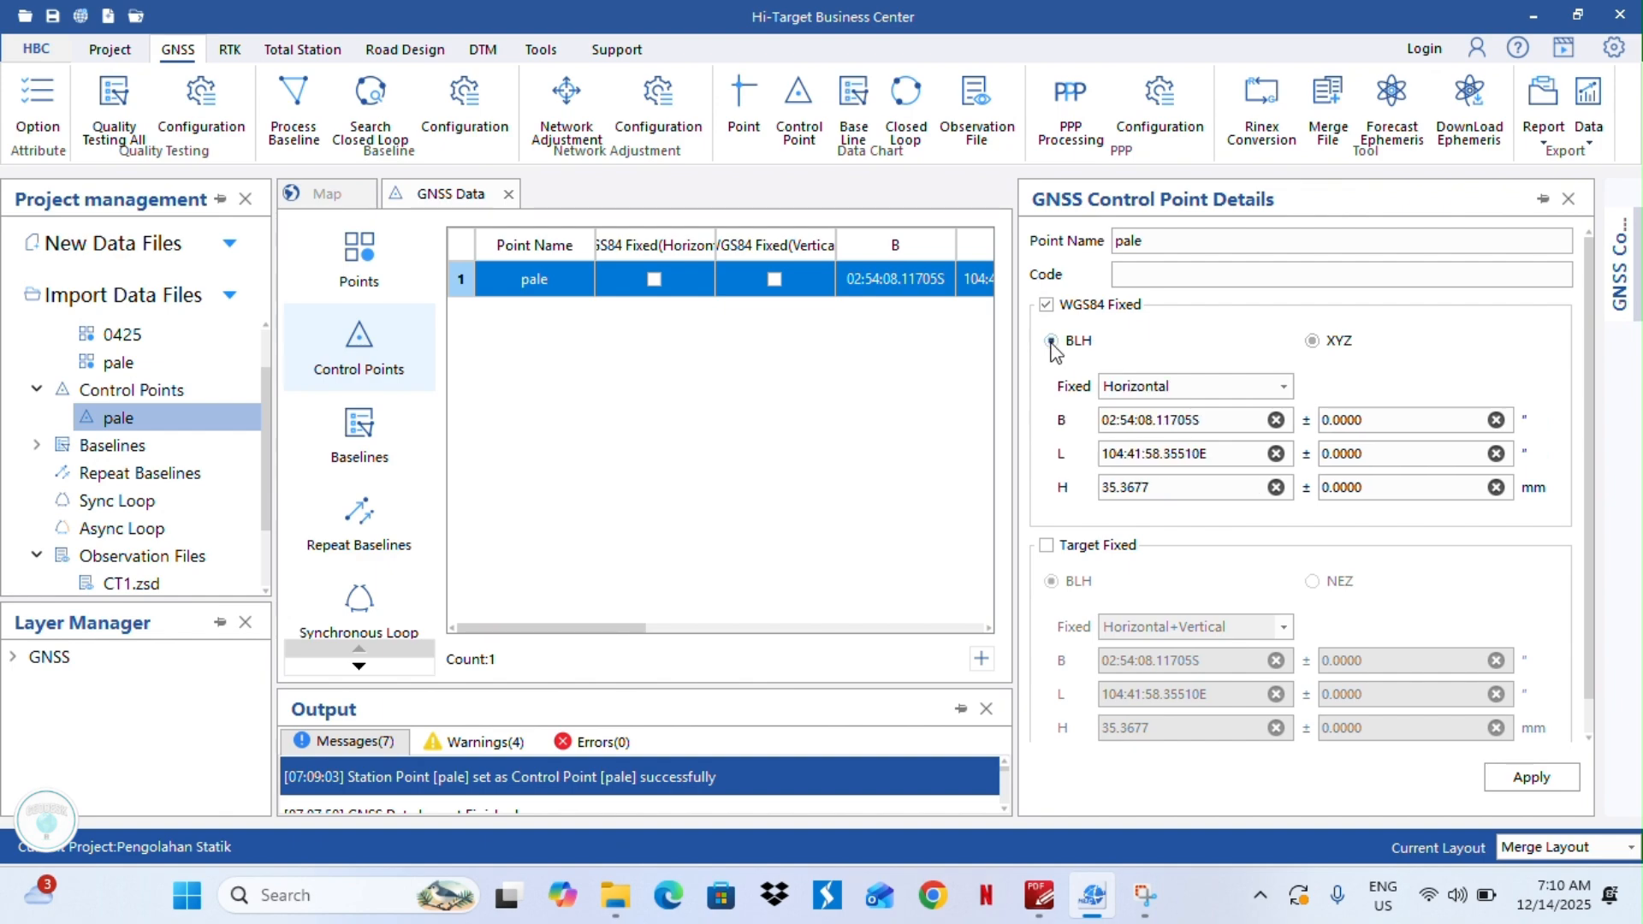
click(1282, 387)
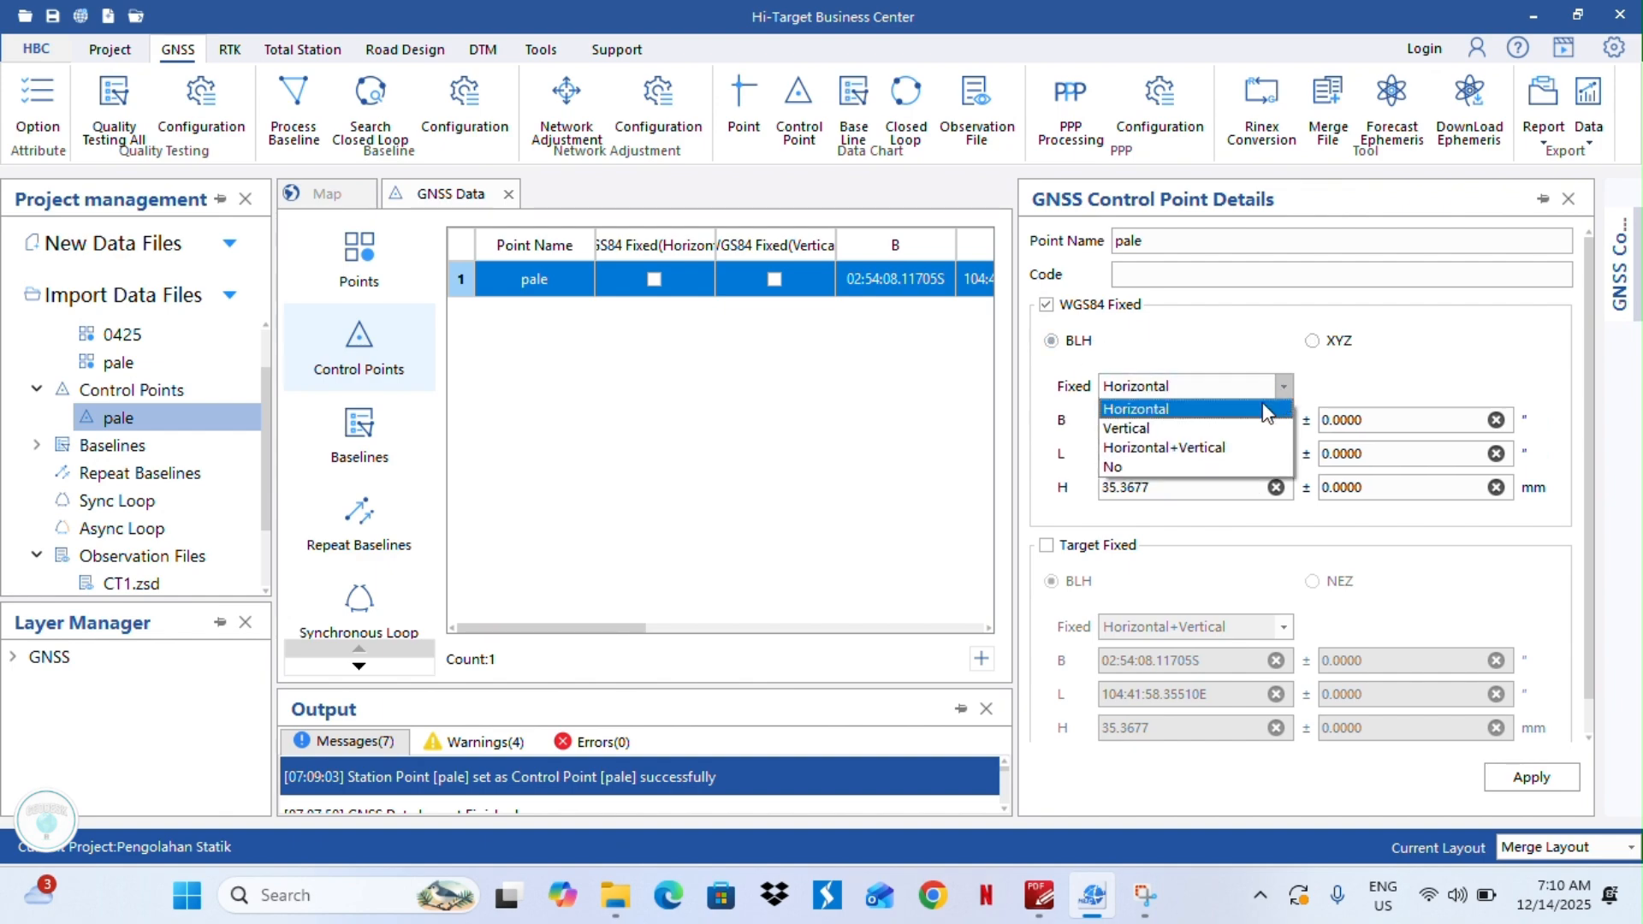
click(1211, 447)
scroll(1221, 431, down, 1)
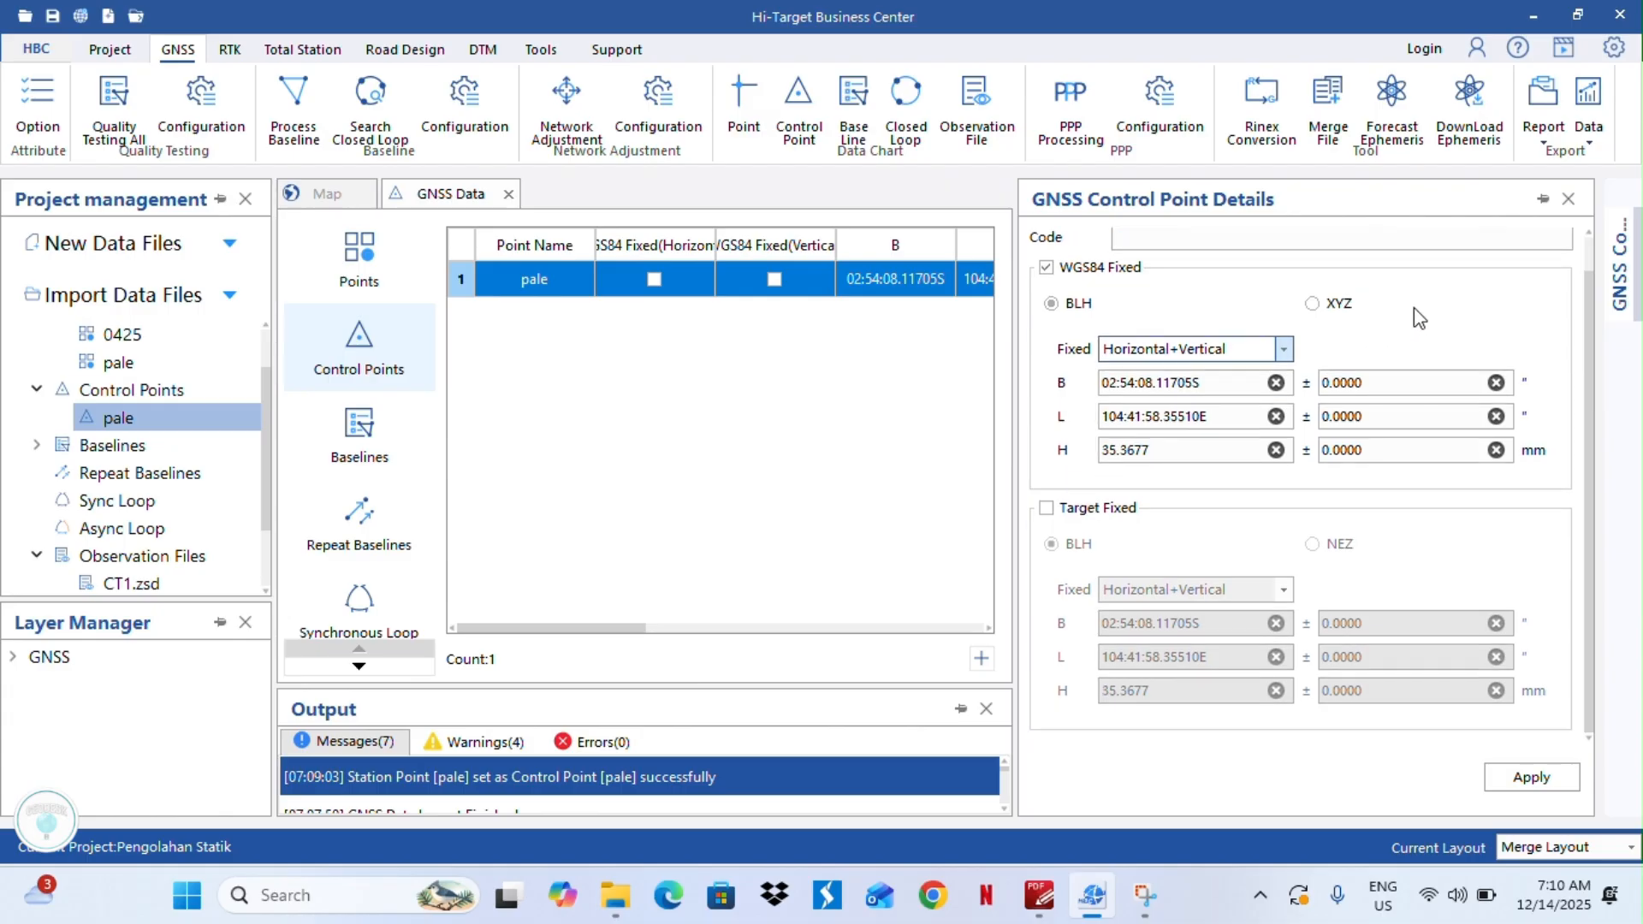
Compare control point pale's B, L and H values with the geodetic coordinates in the CORS_PALE sheet in PDF-XChange Editor.
drag(1202, 384, 1102, 384)
drag(1210, 416, 1114, 419)
click(1183, 446)
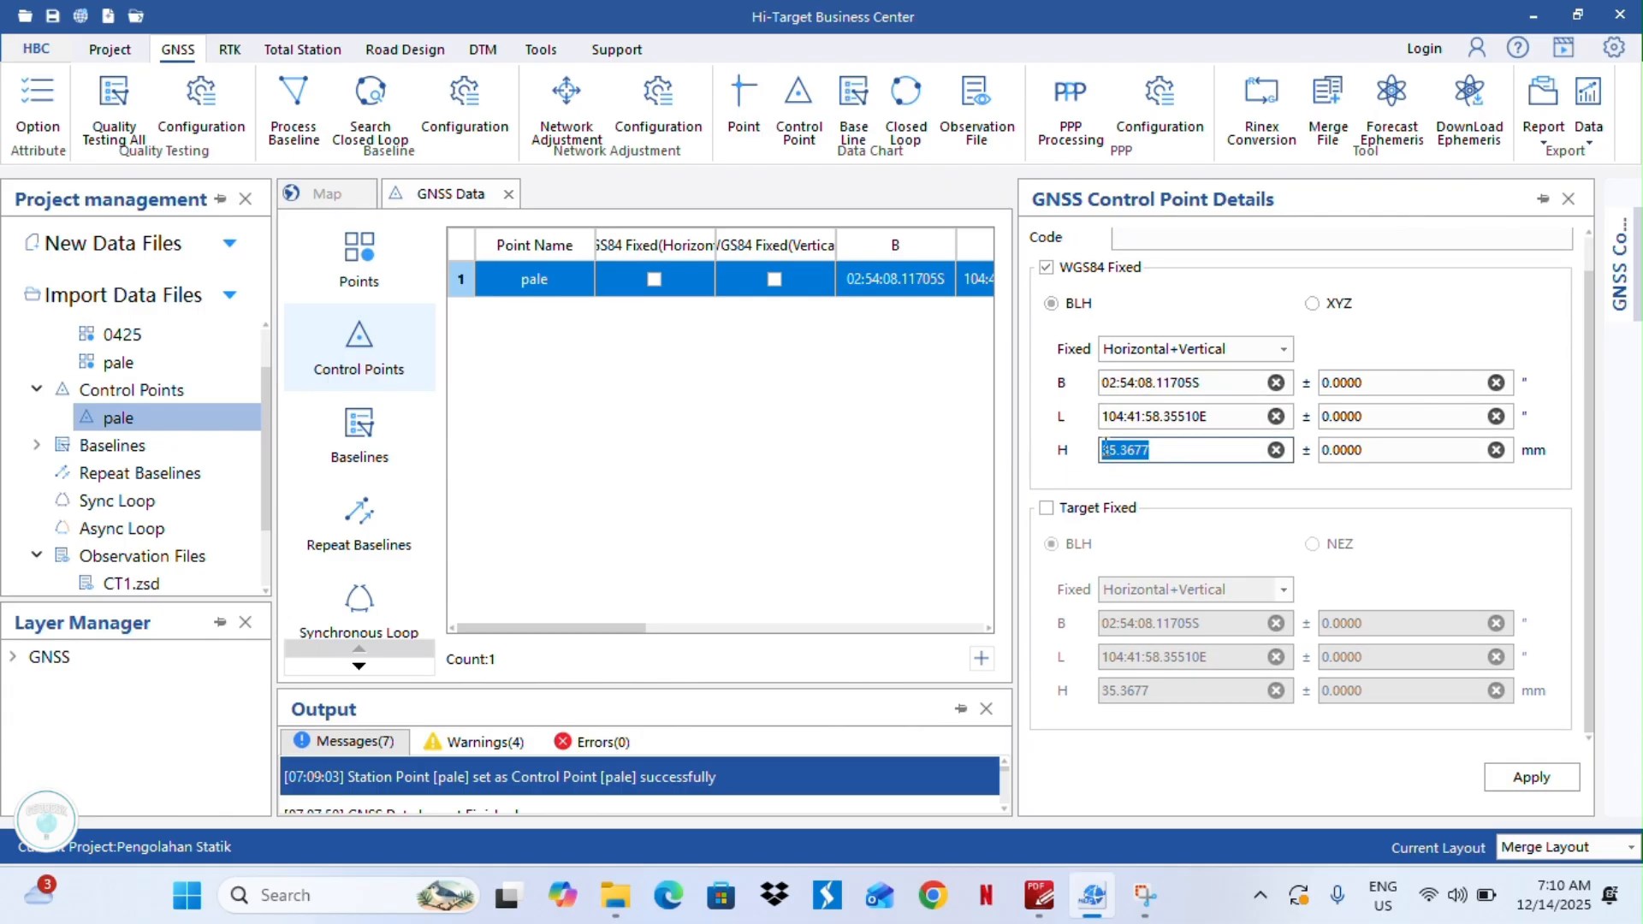
click(1225, 385)
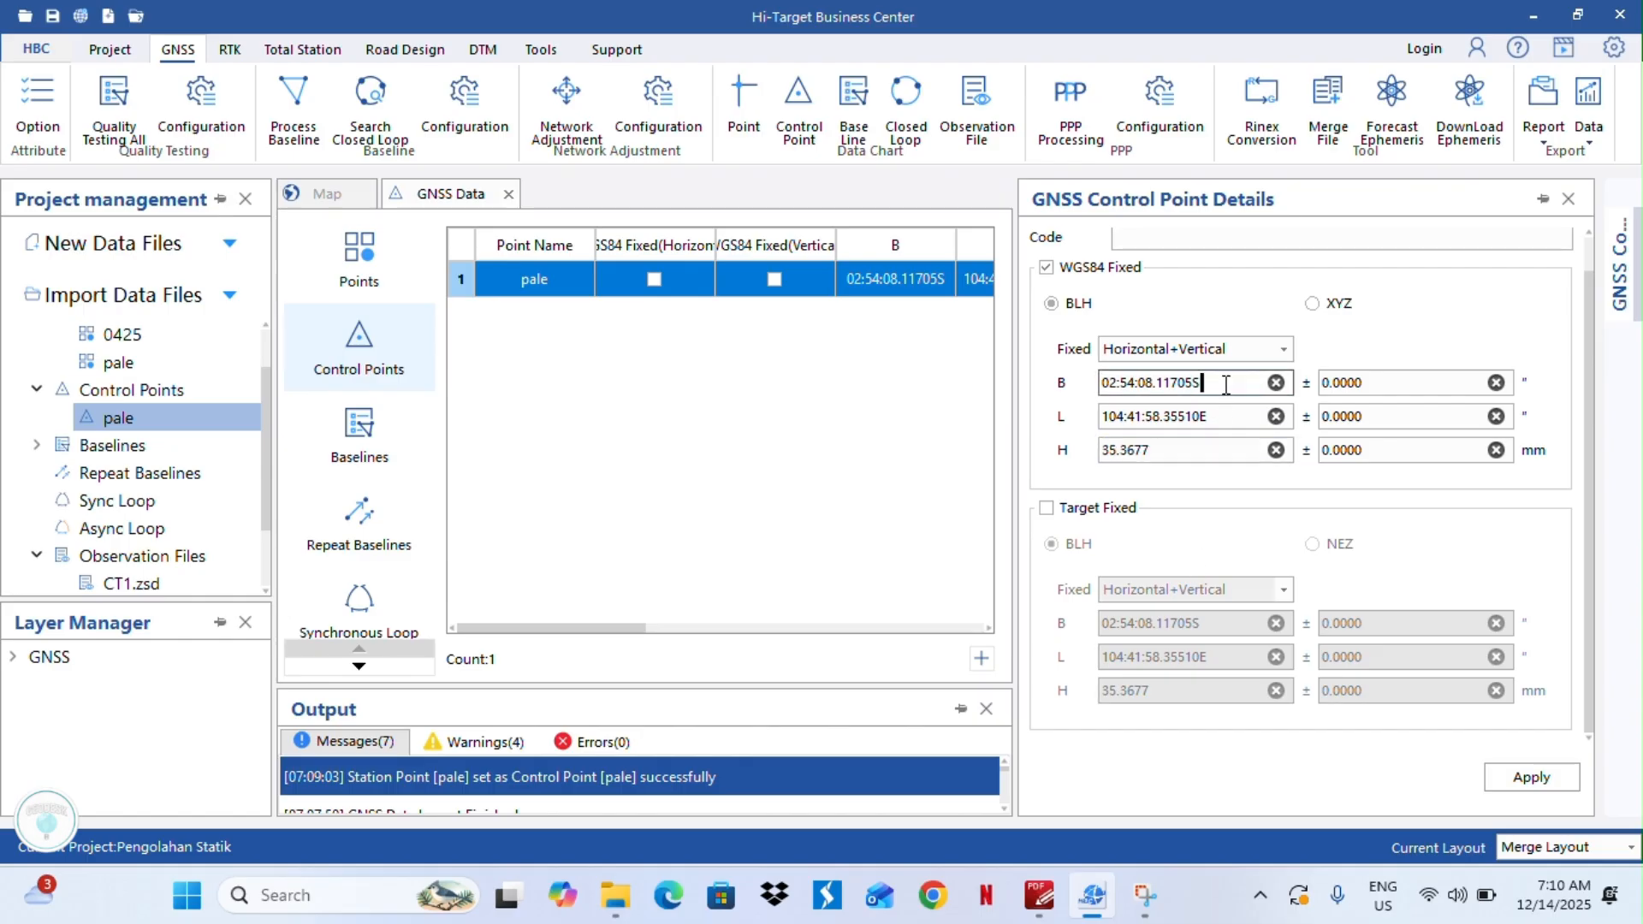
mouse_move(1052, 897)
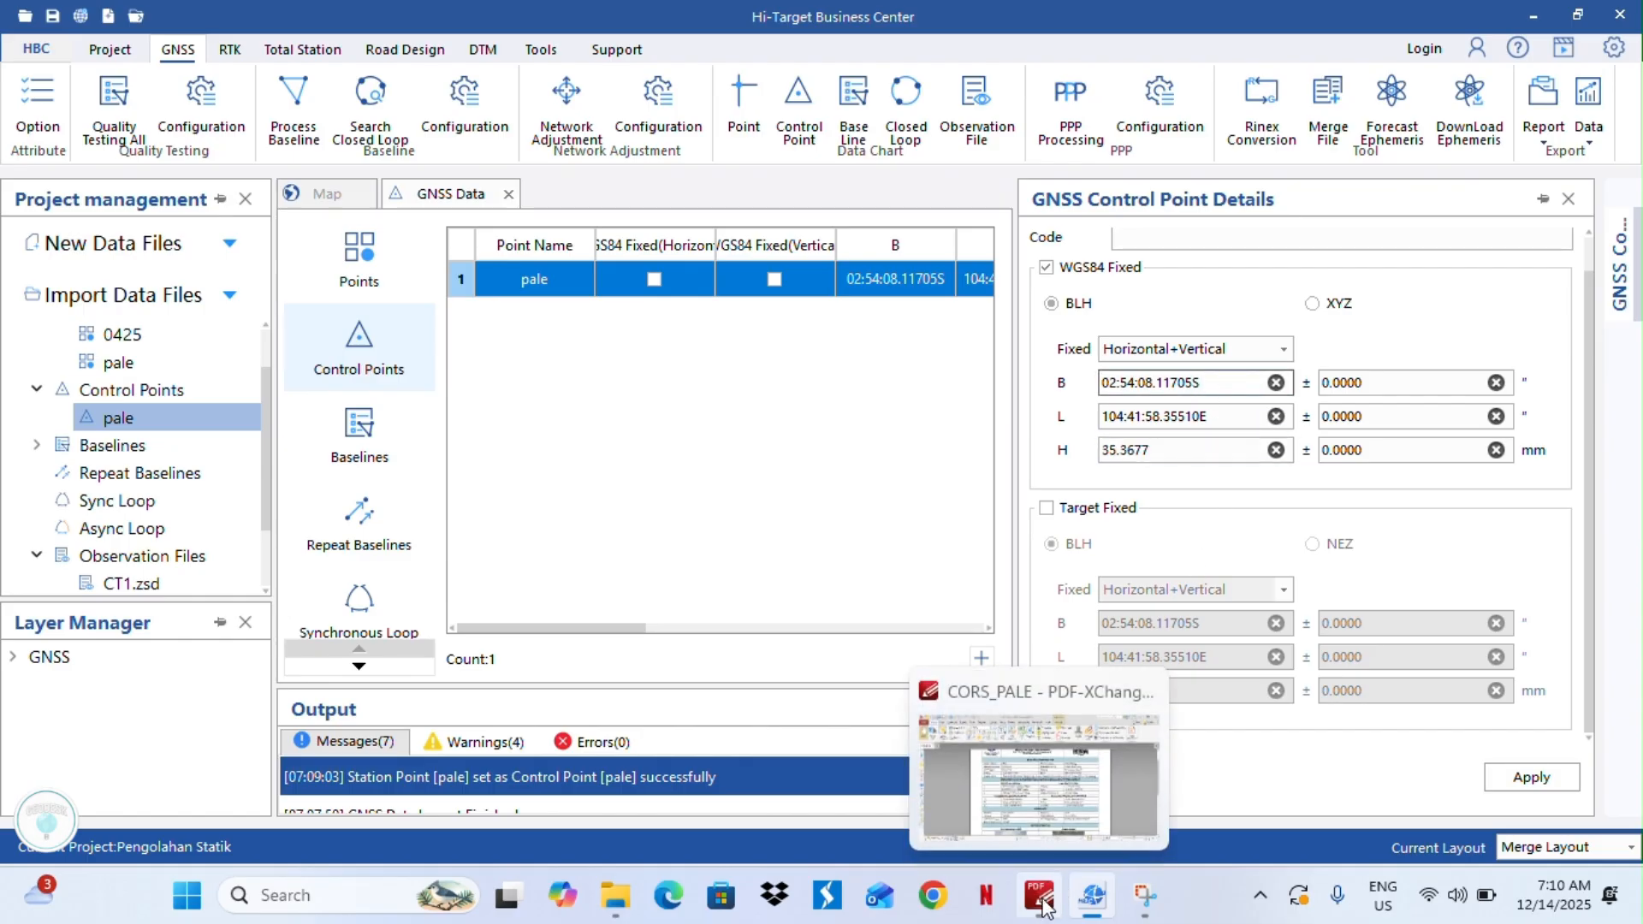
click(1029, 834)
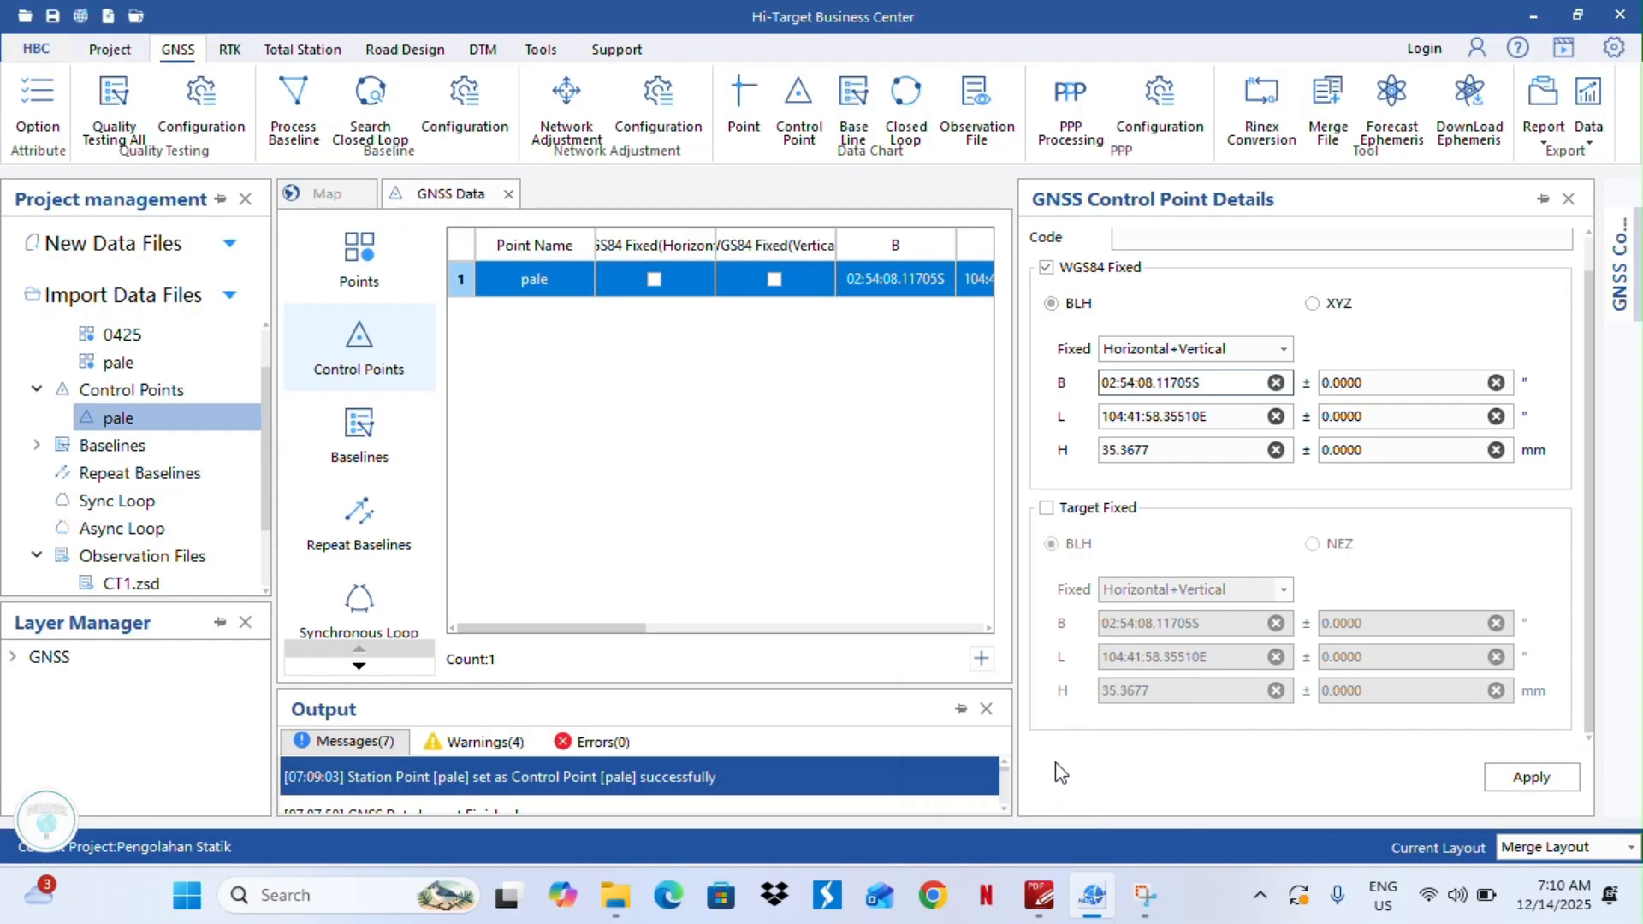
click(1029, 821)
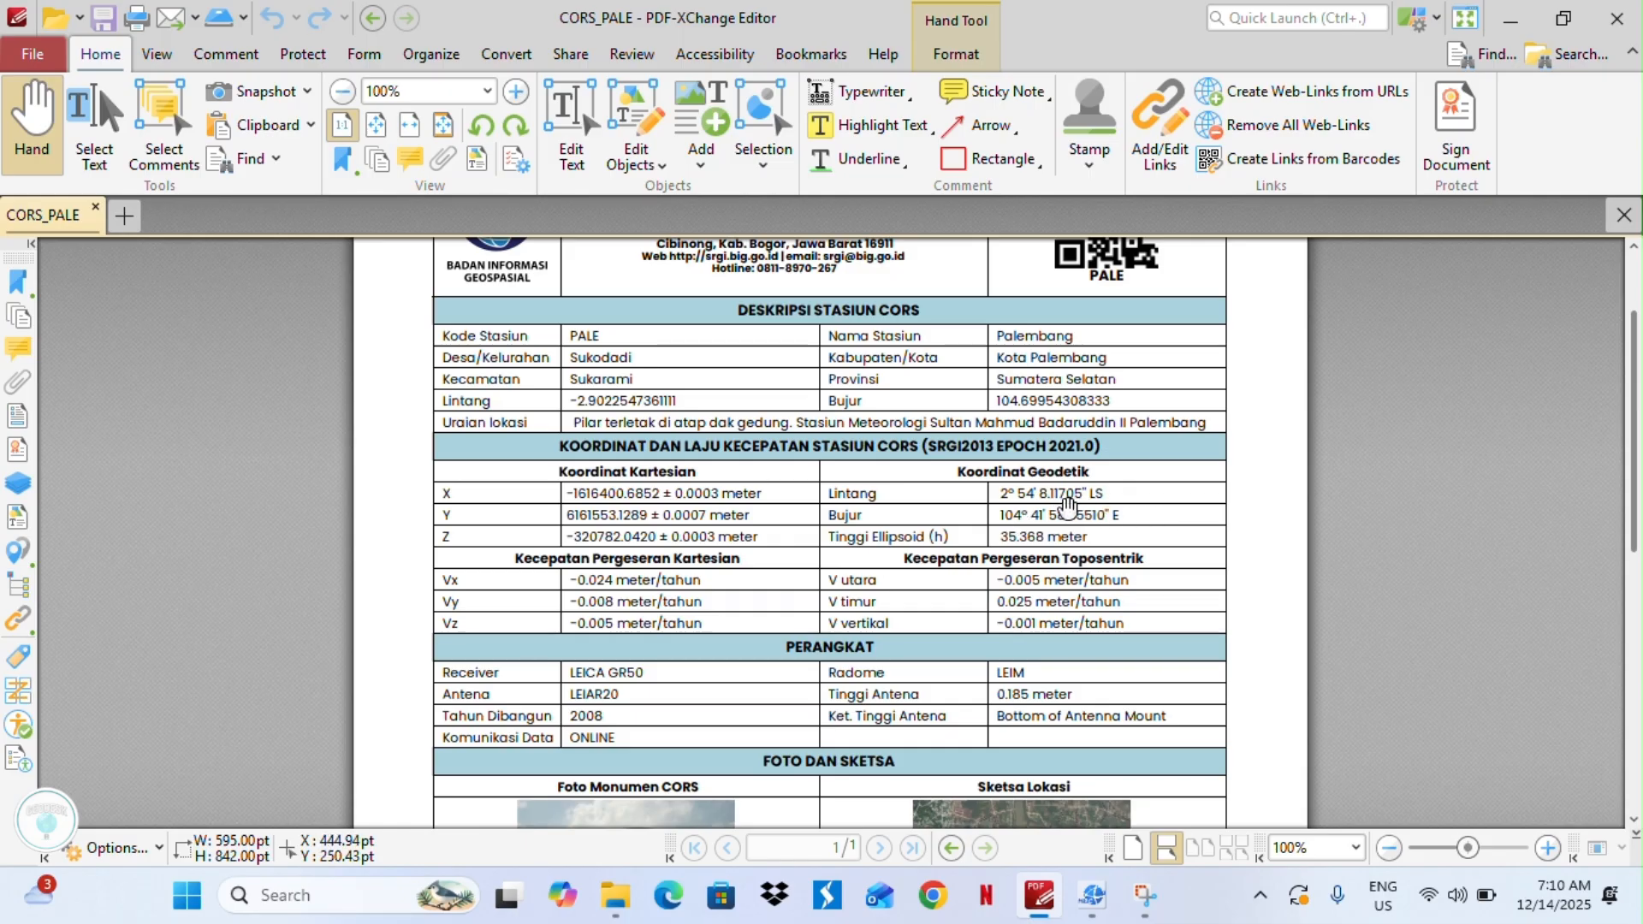
click(1086, 896)
click(1086, 896)
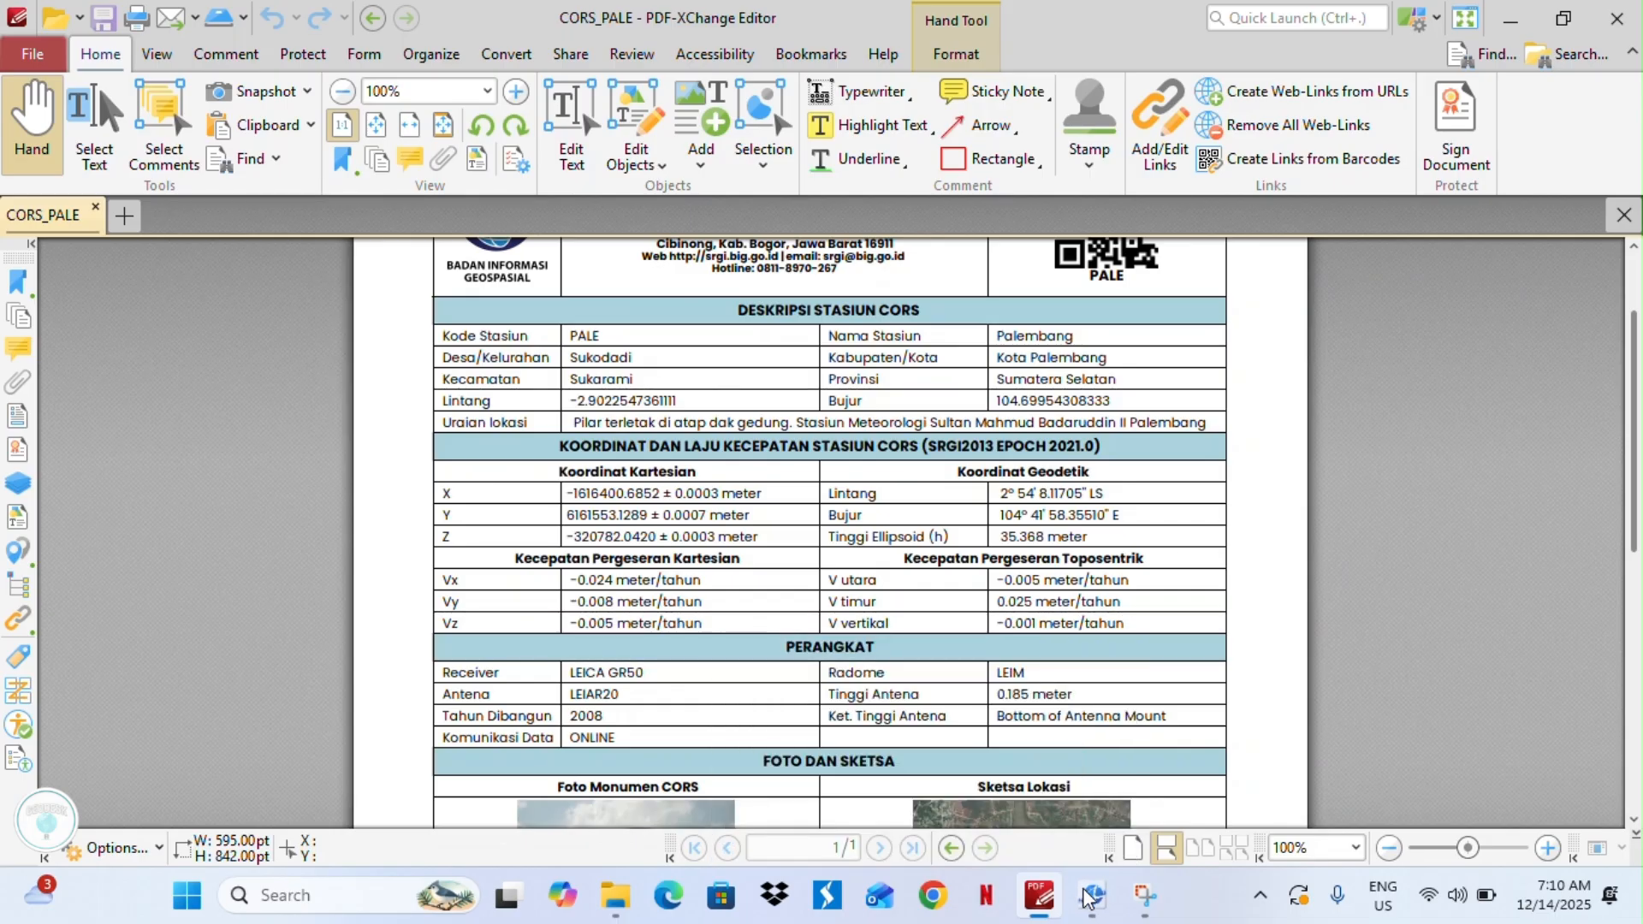
click(1085, 896)
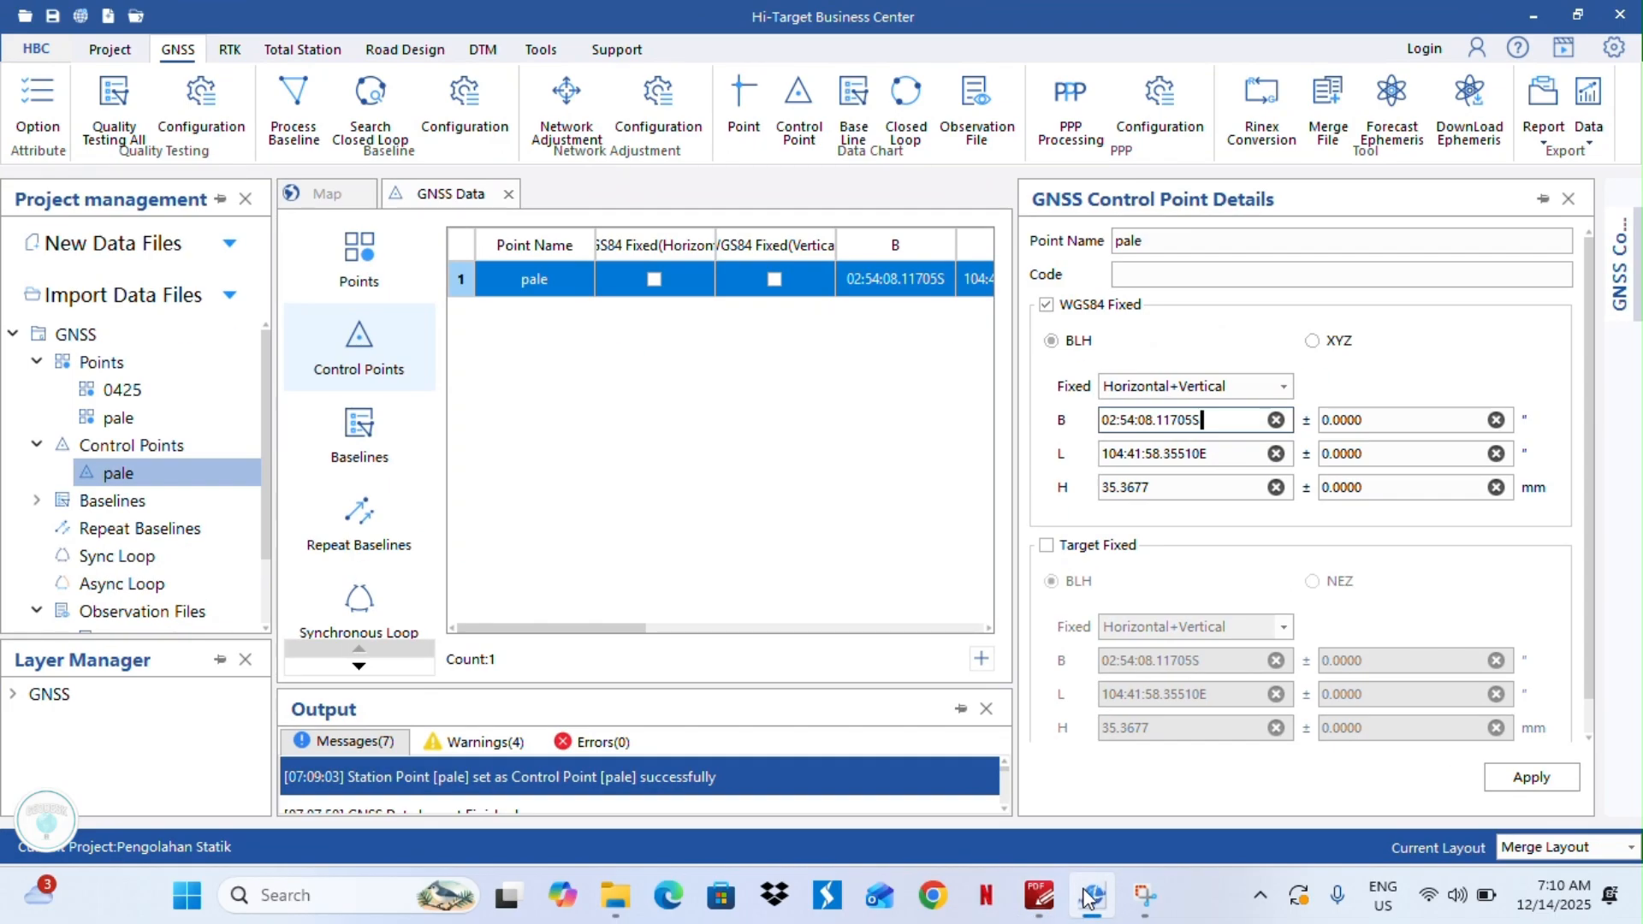
Set control point pale's WGS84 ellipsoid height H to 35.368, following the CORS_PALE sheet.
drag(1225, 458, 1092, 466)
click(1053, 906)
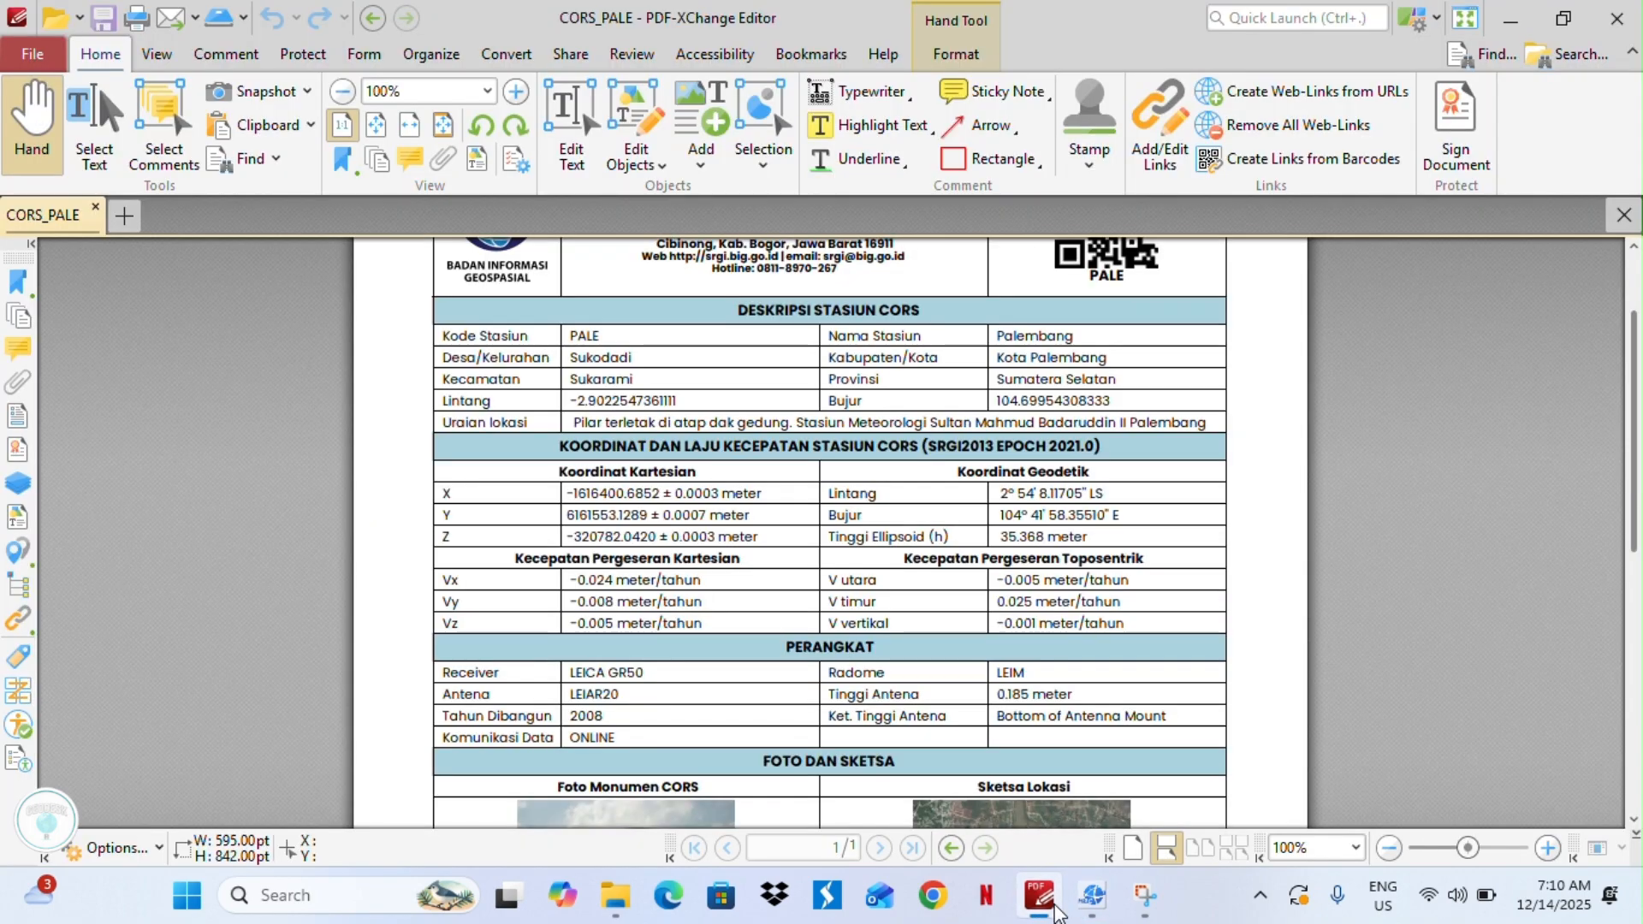
click(1055, 907)
click(1172, 492)
click(1035, 903)
click(1036, 903)
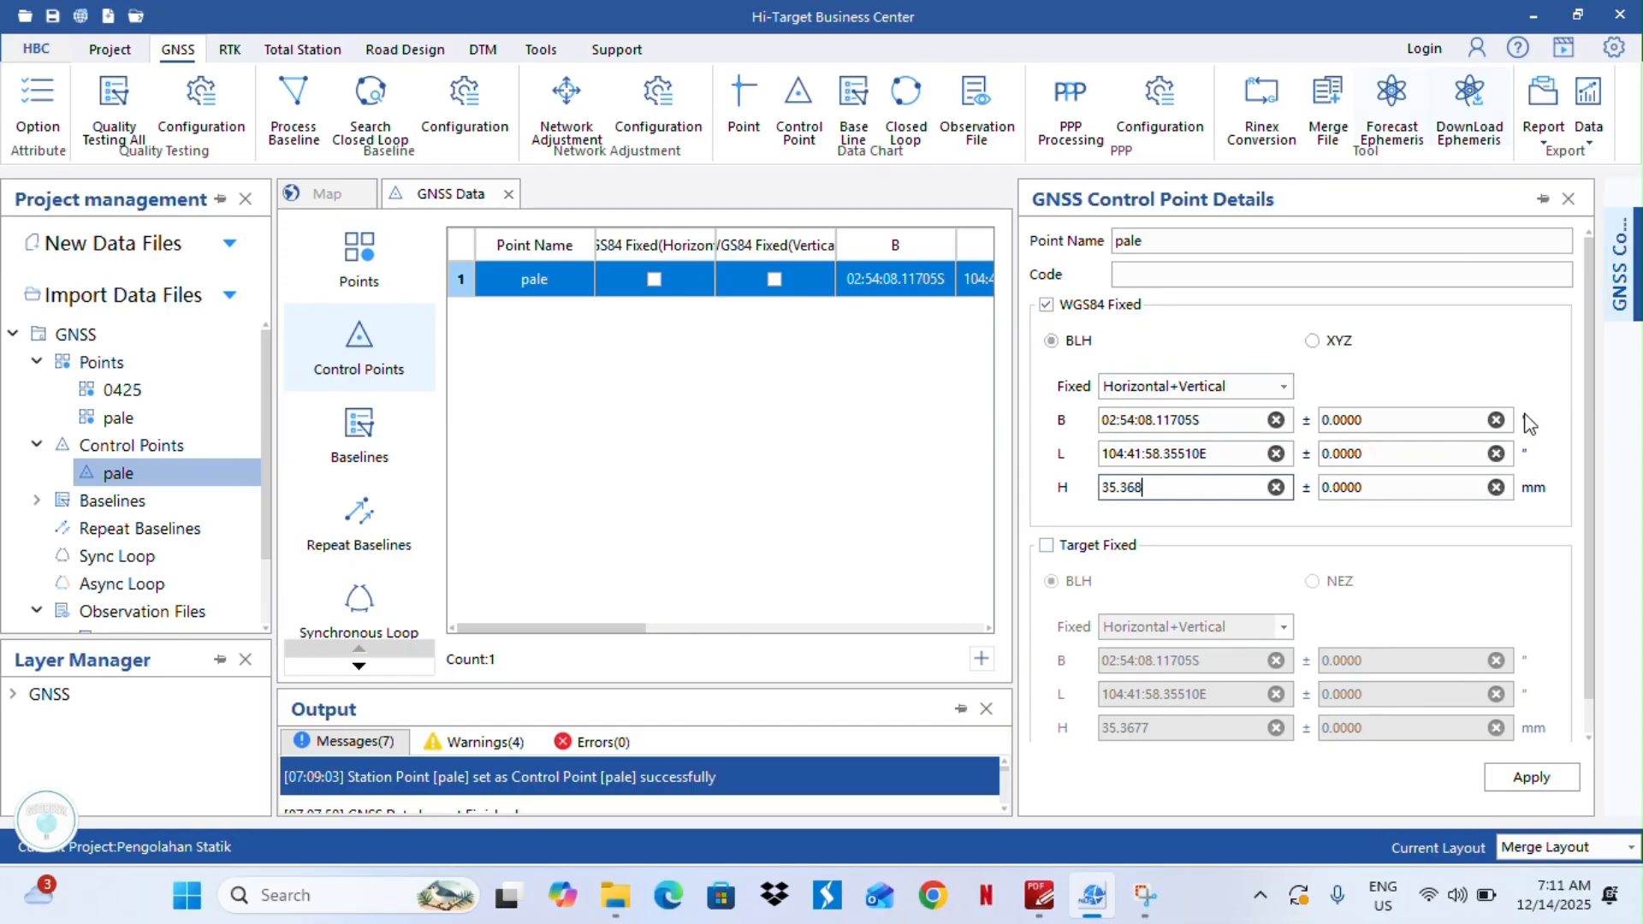
Recheck the coordinates in the CORS_PALE sheet and apply the fixed WGS84 coordinates to control point pale, closing its details.
click(1038, 896)
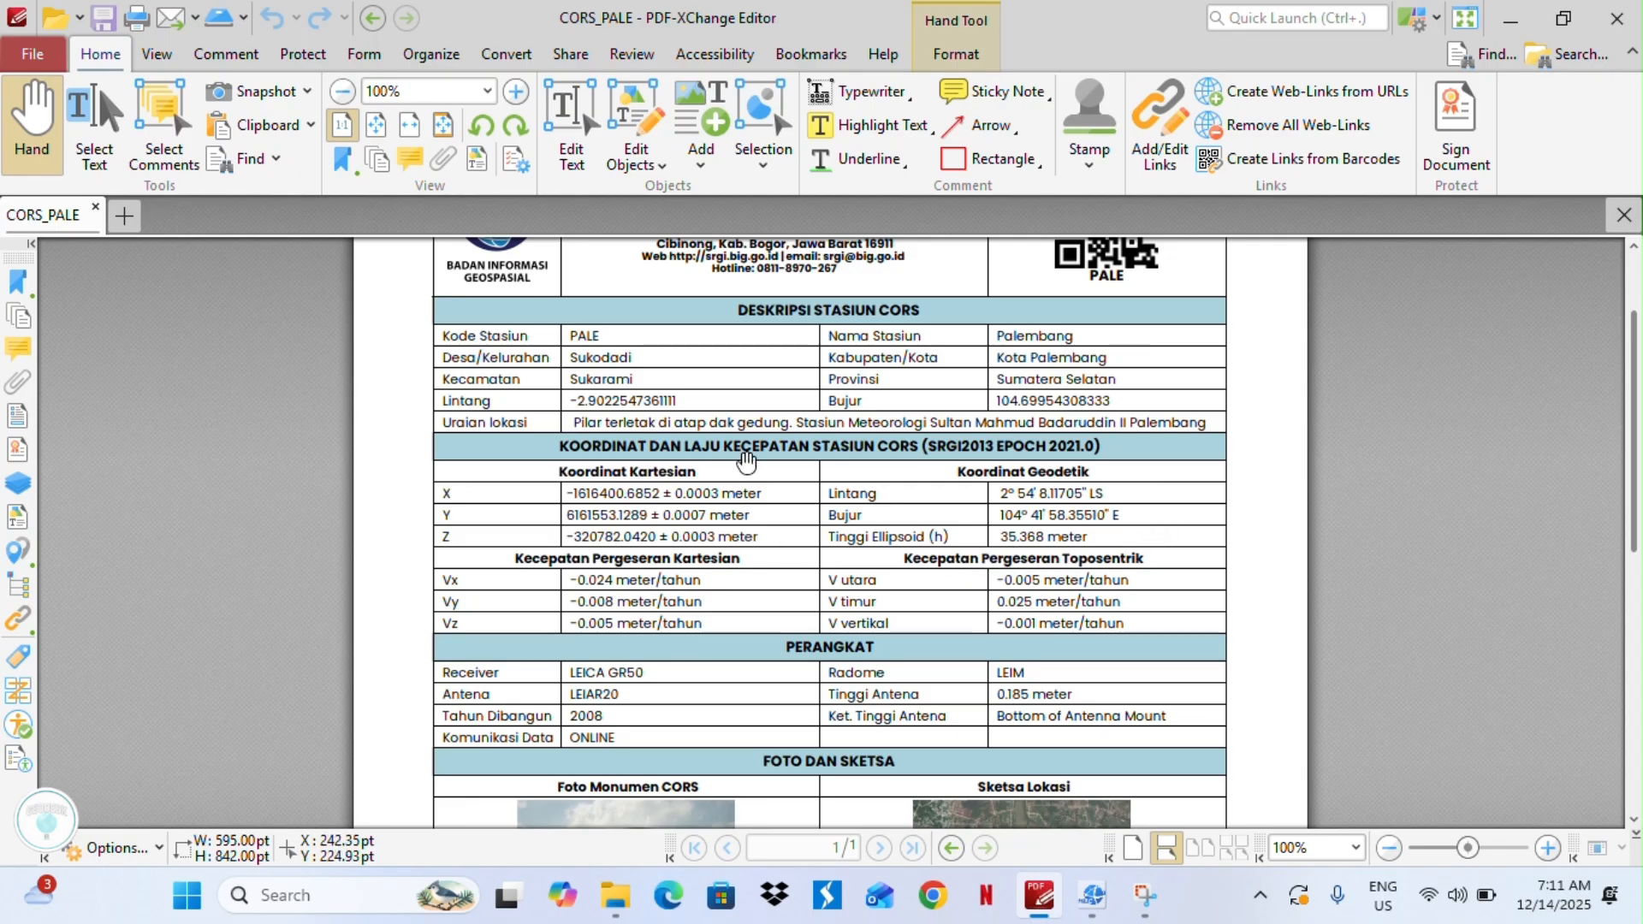
click(1502, 25)
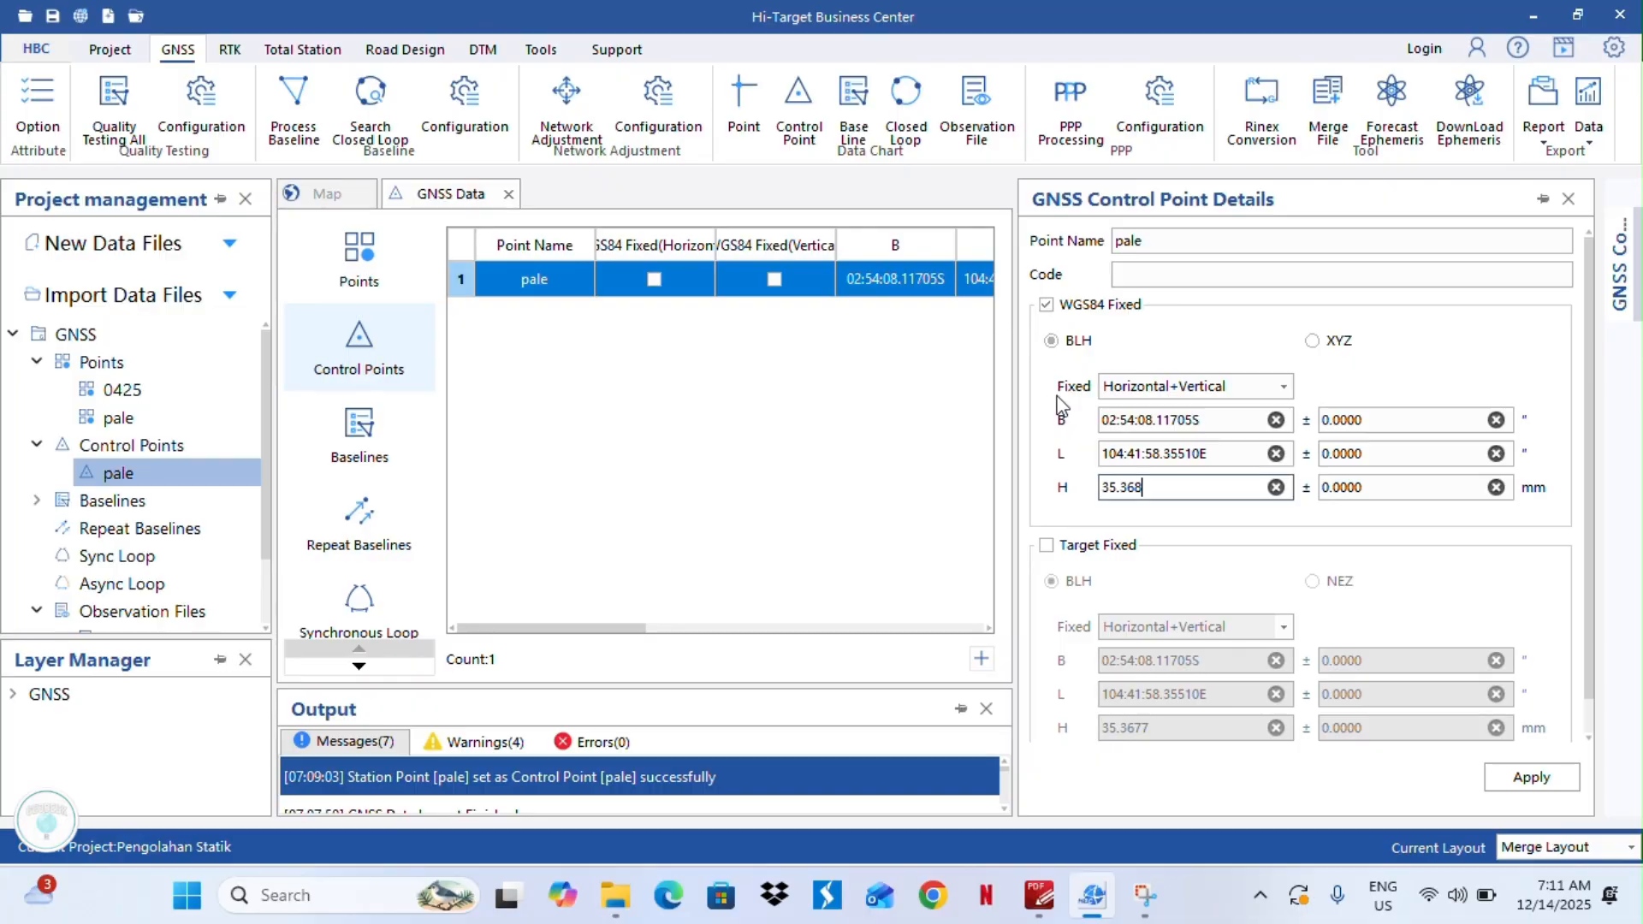
click(1531, 777)
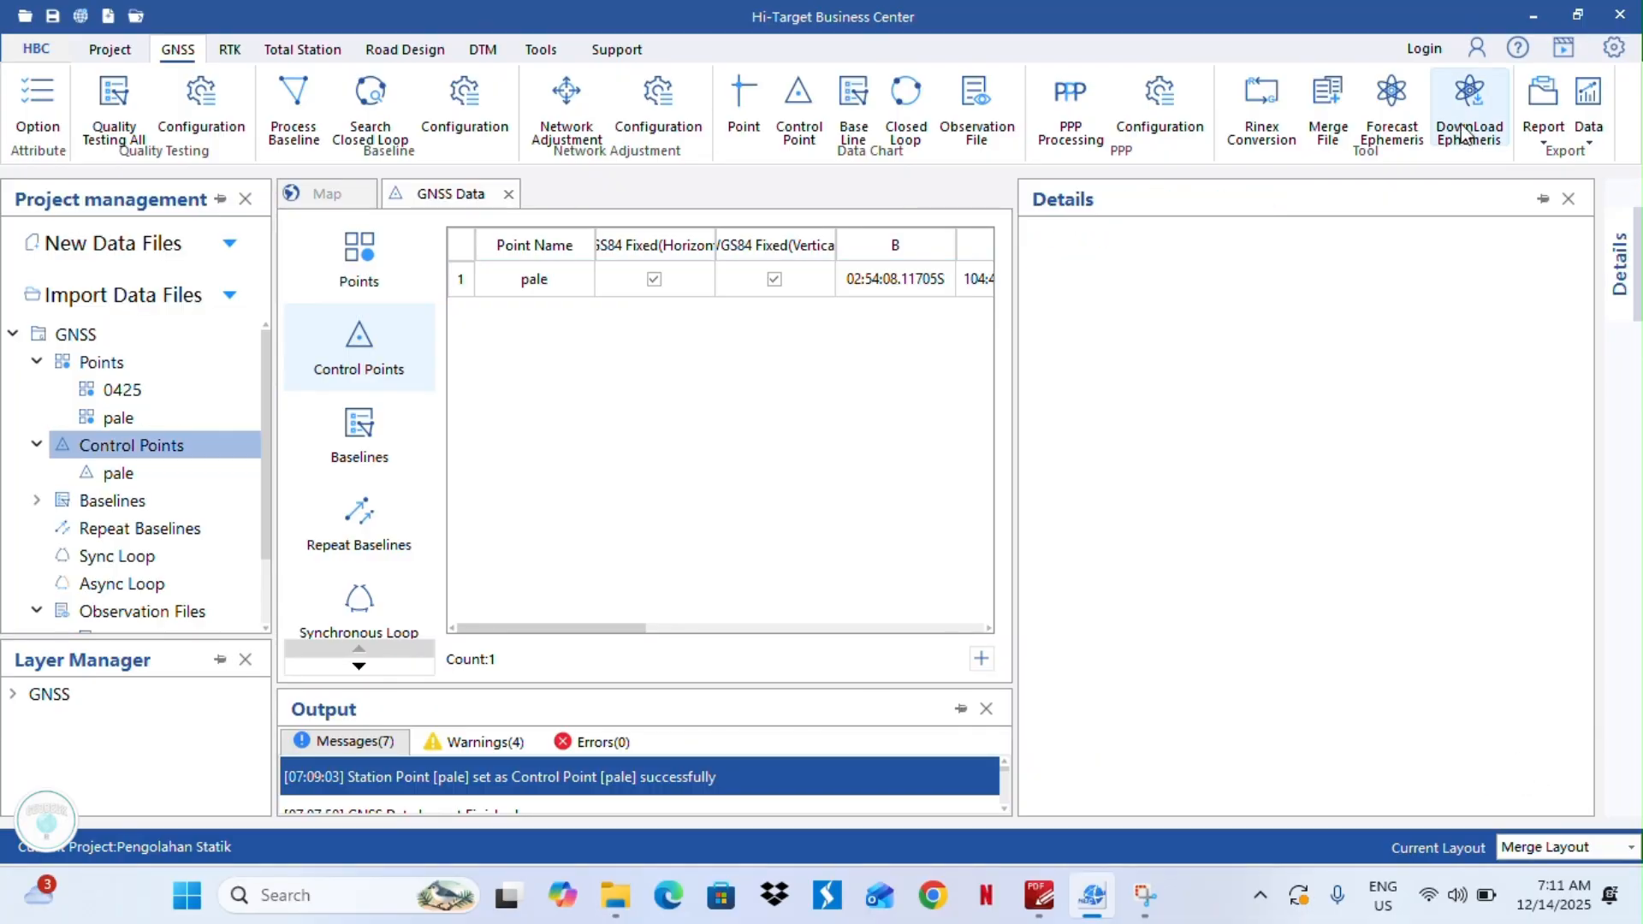
click(1573, 202)
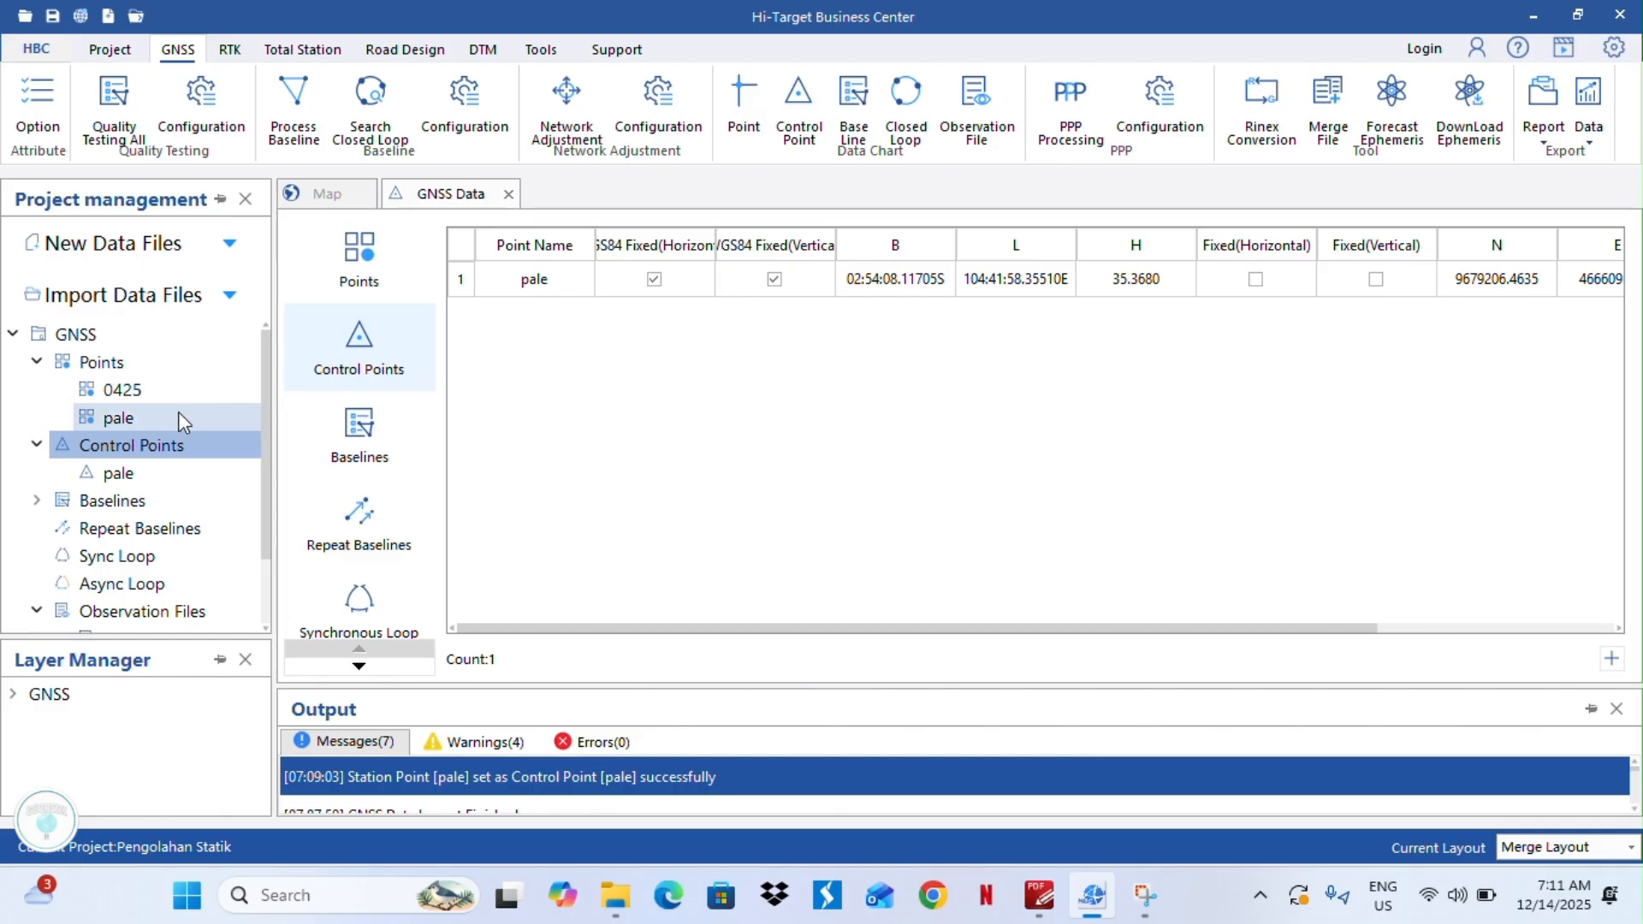
Examine the antenna details in the CORS_PALE sheet and pale's entries among the project's points and control points.
click(1040, 895)
scroll(1001, 573, down, 3)
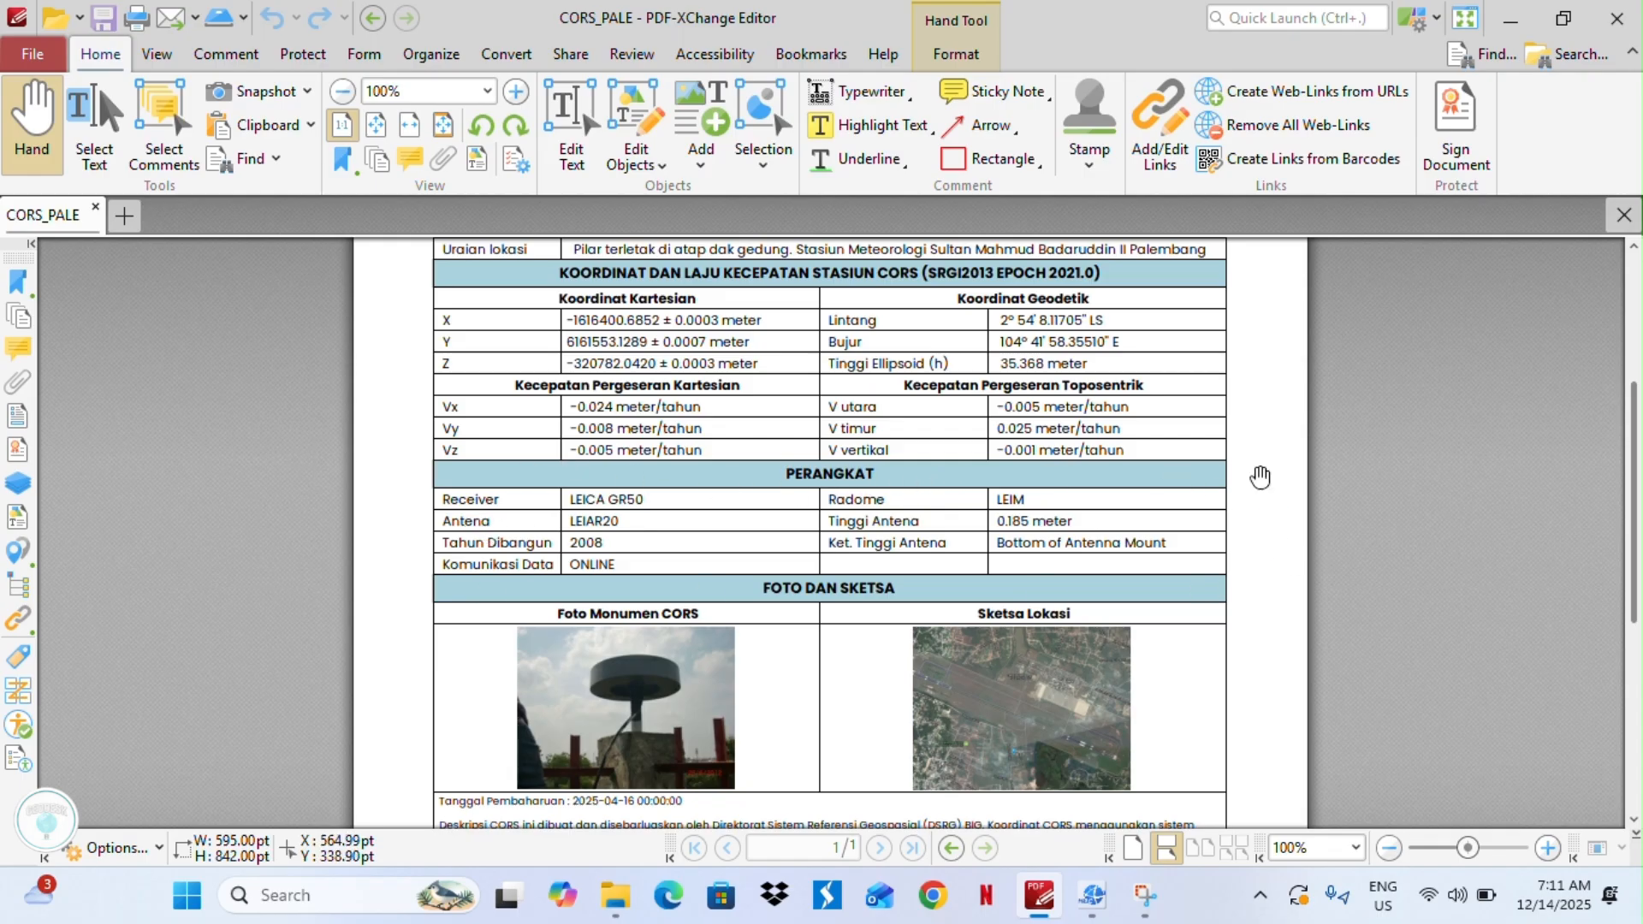
click(1104, 905)
click(120, 418)
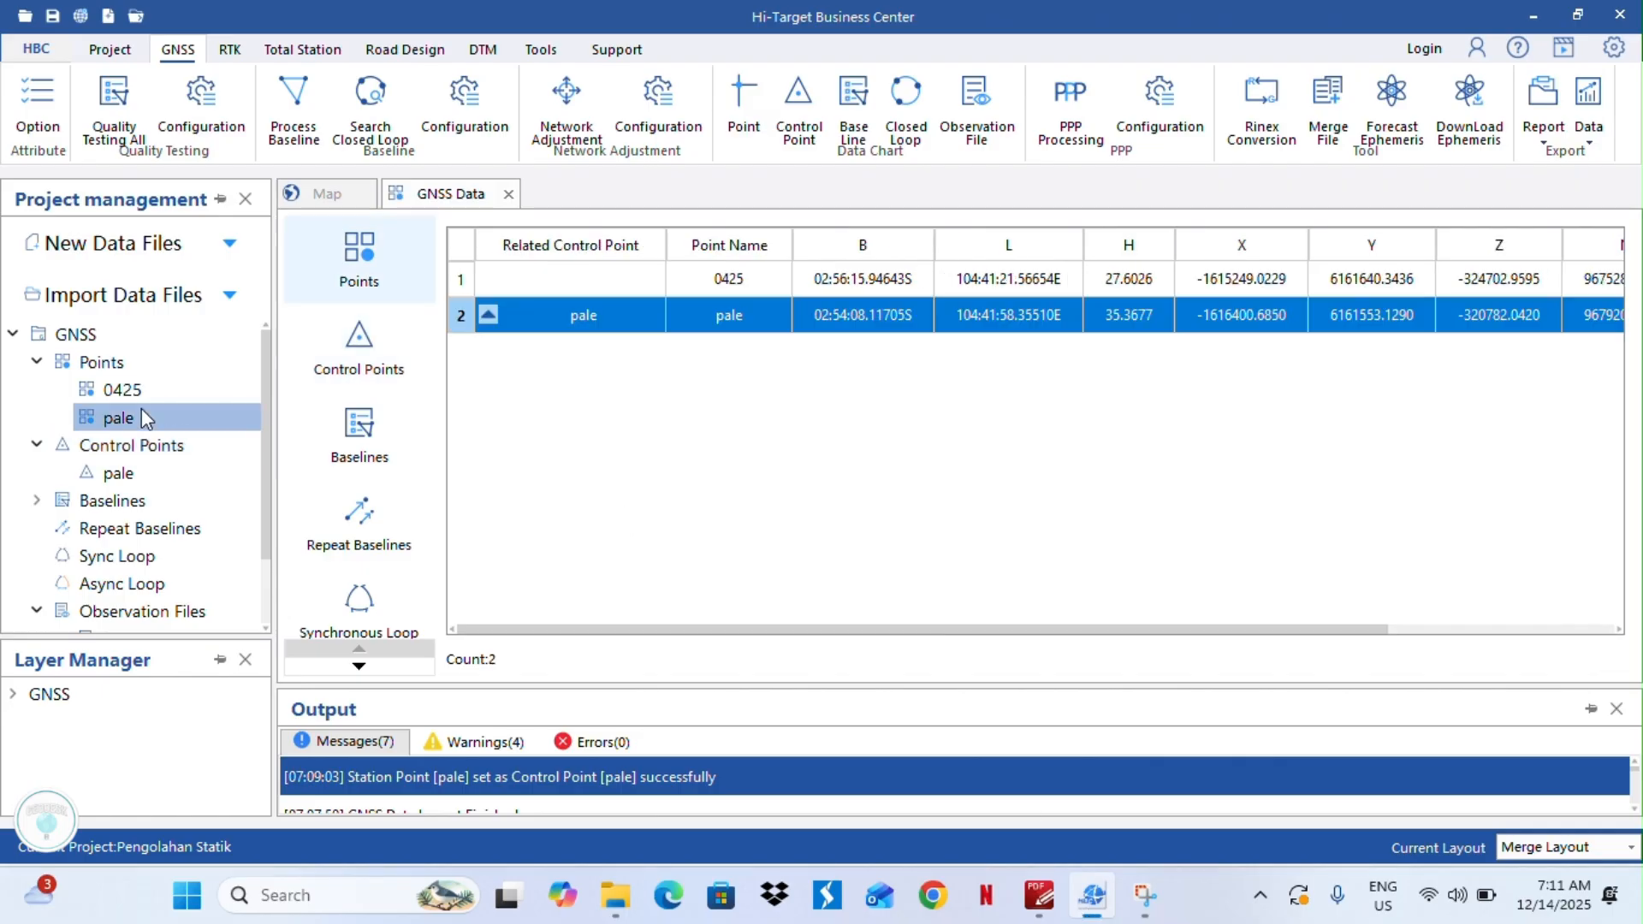
right_click(584, 341)
click(557, 322)
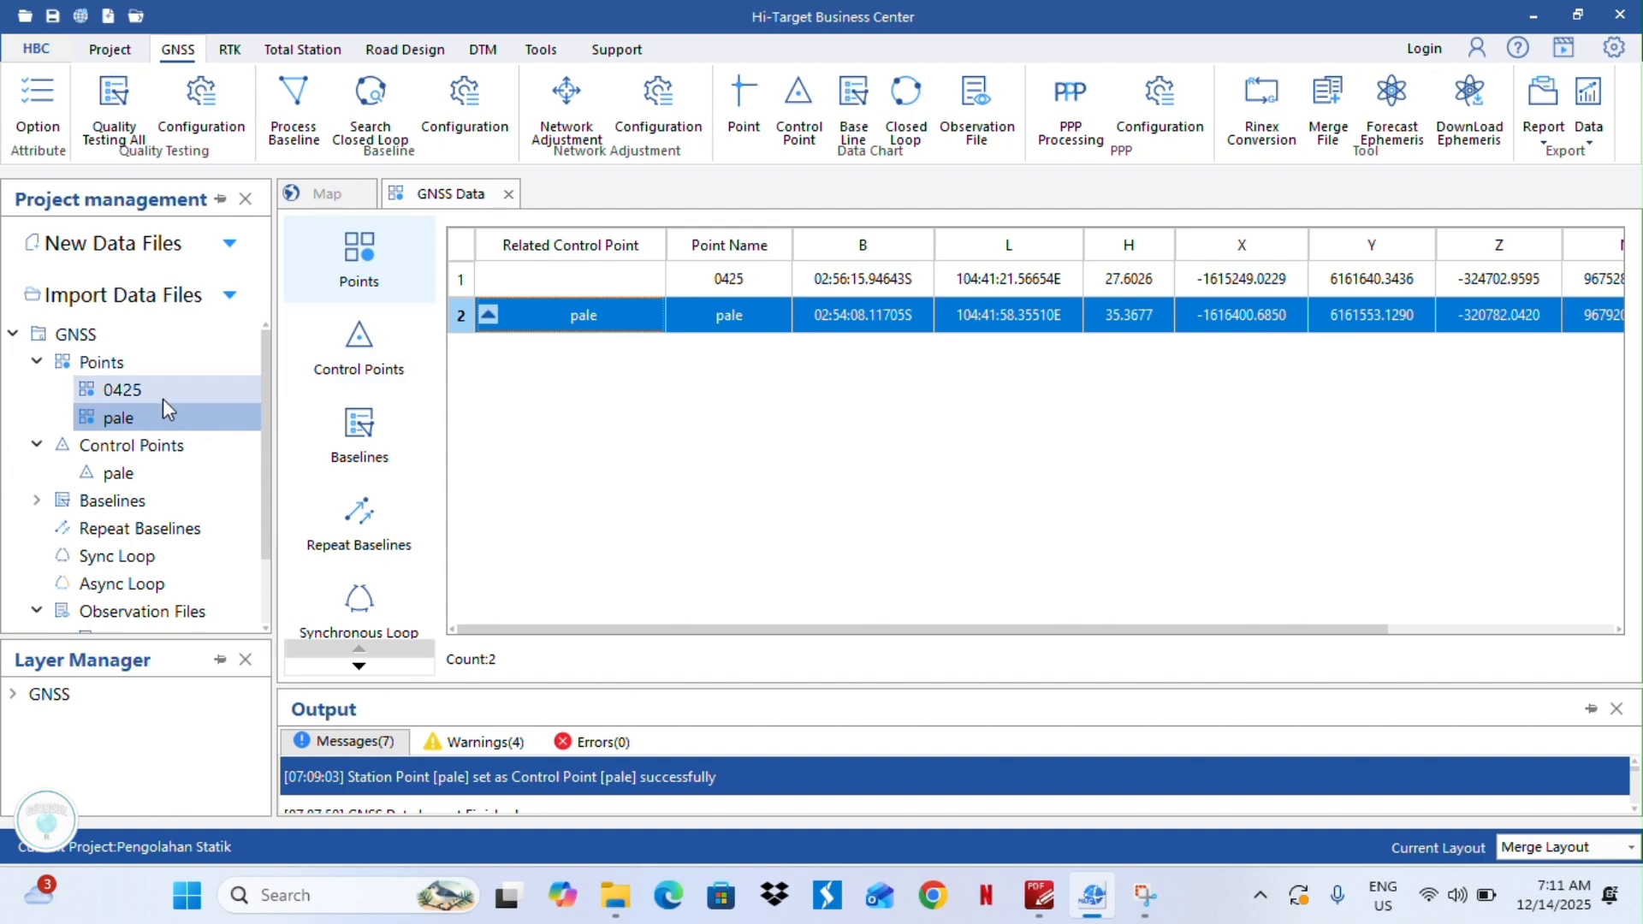
click(144, 478)
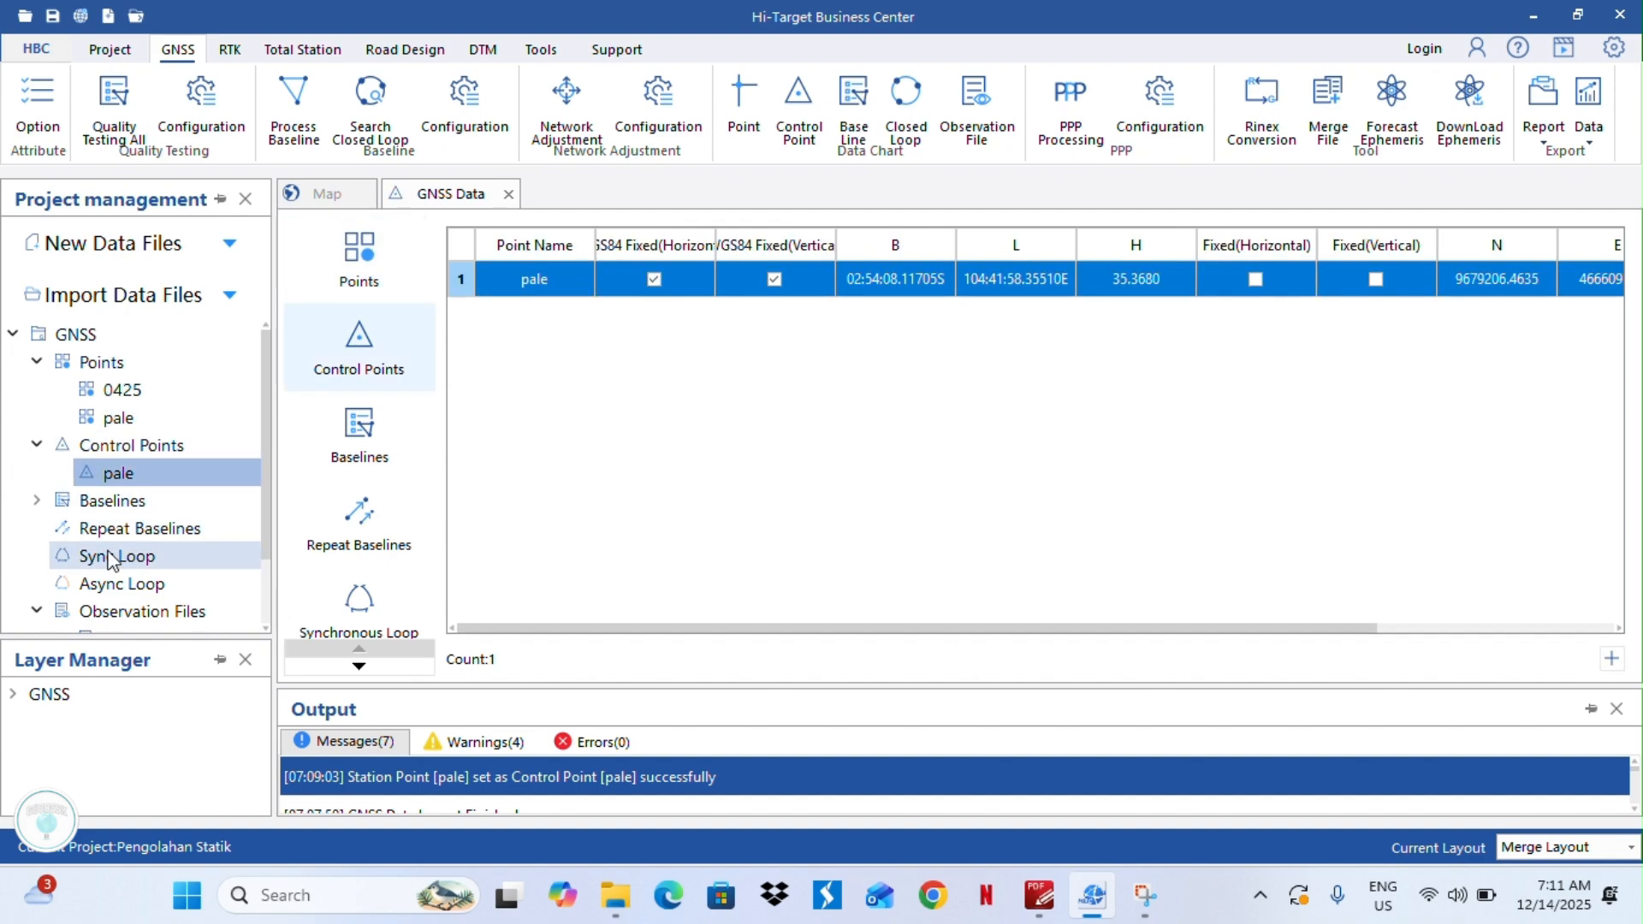
Open the properties of observation file pale3470_R.zsd from the project's observation files.
scroll(111, 560, down, 1)
click(144, 530)
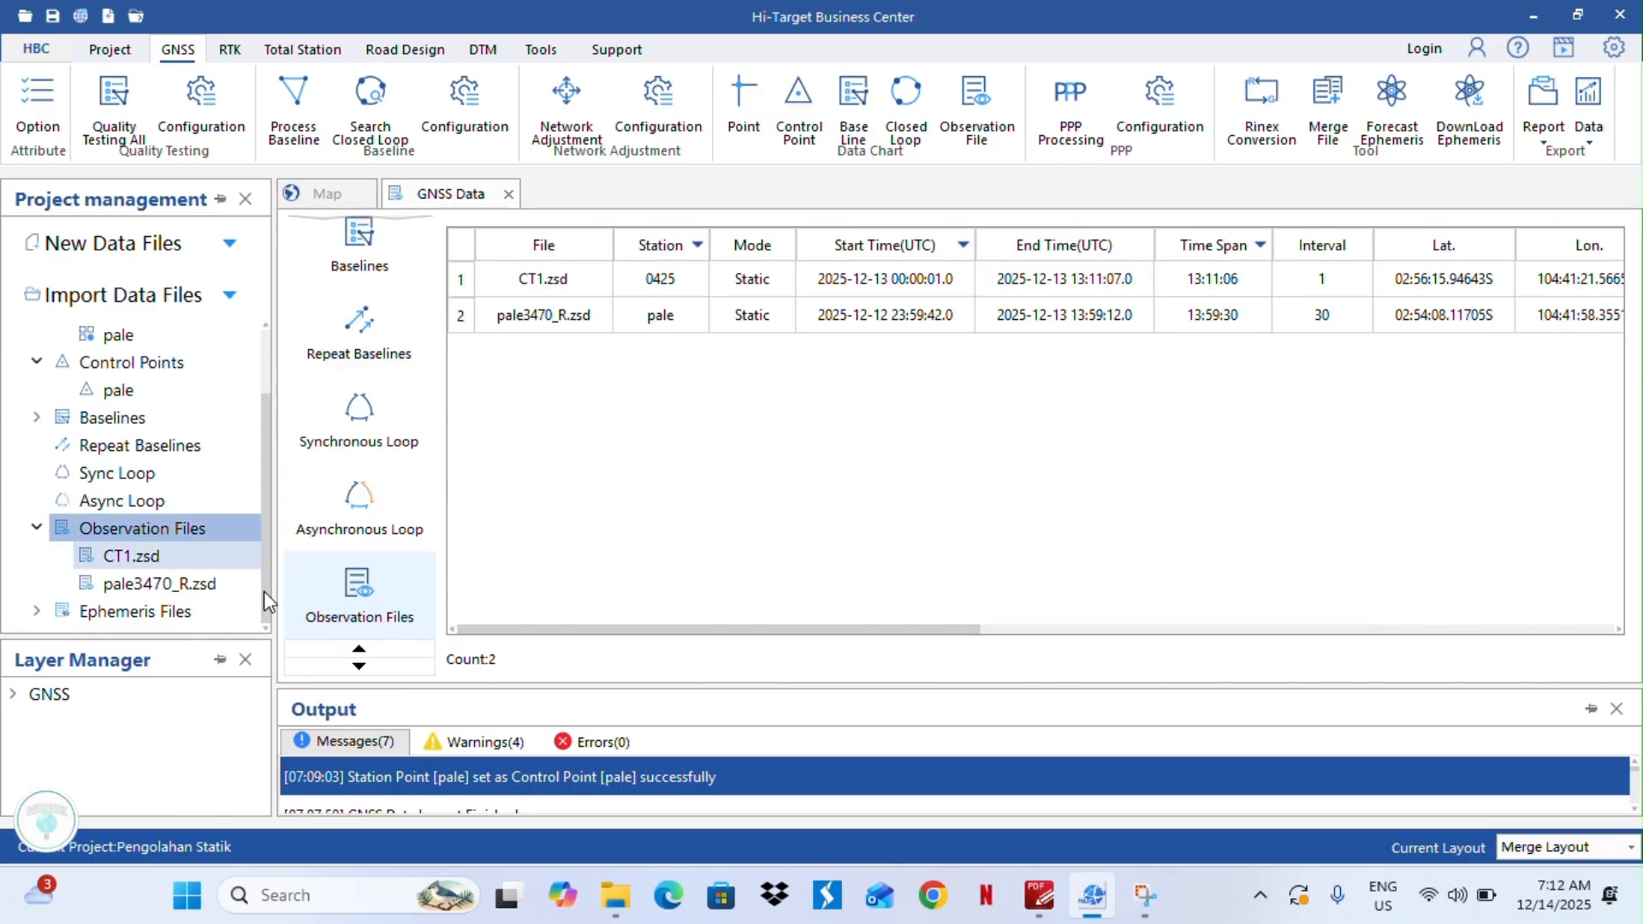
double_click(182, 587)
double_click(581, 319)
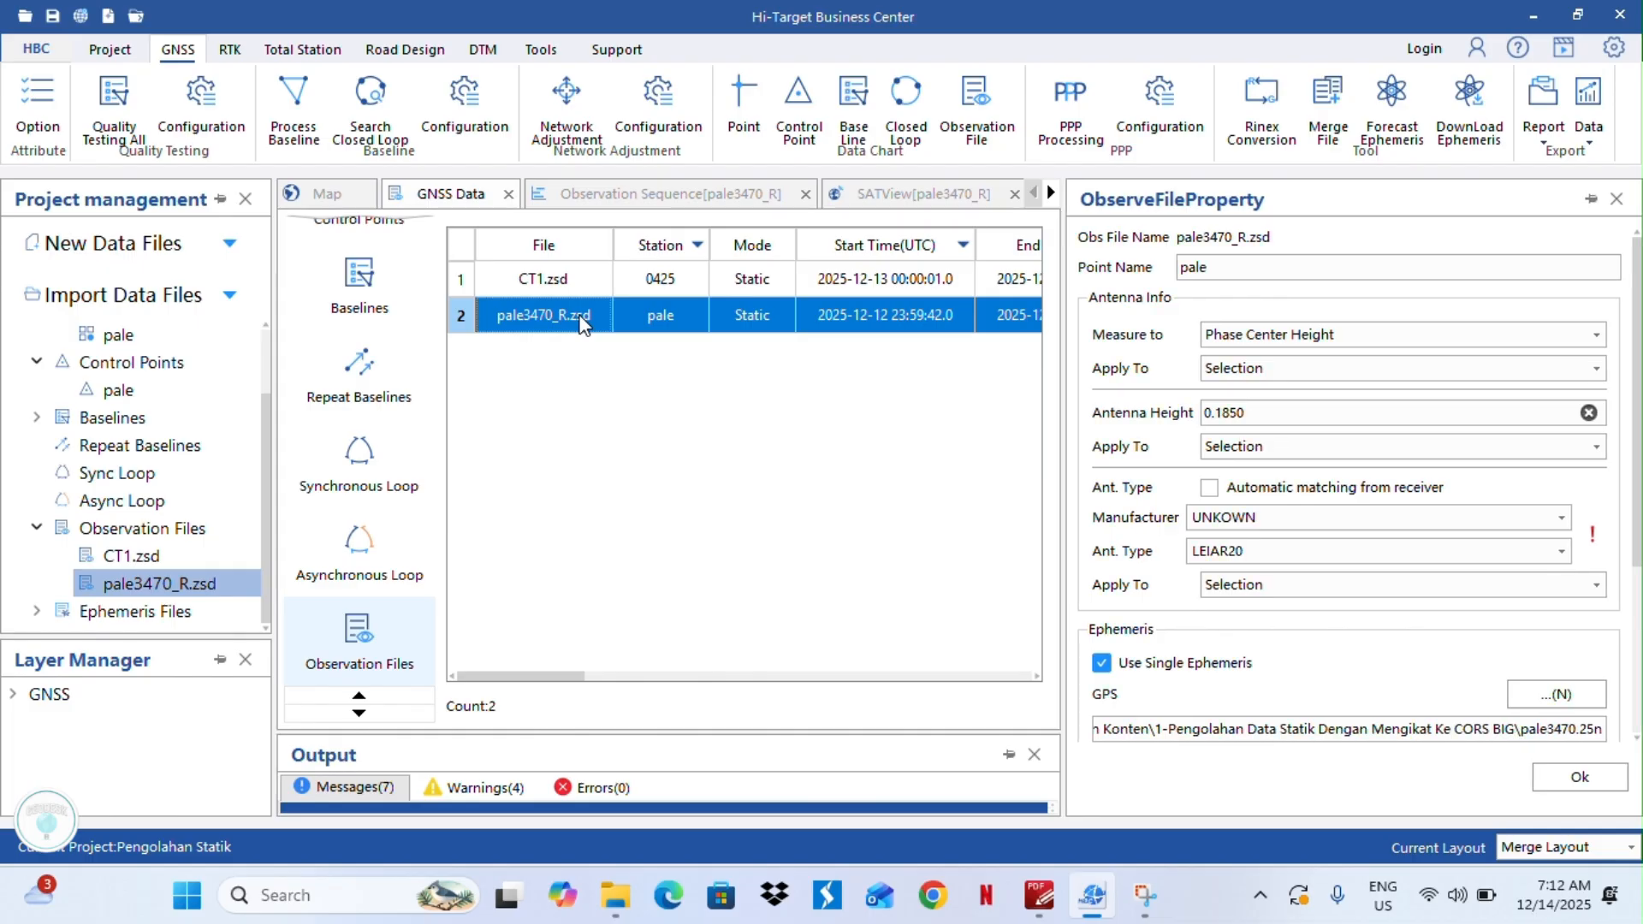
drag(552, 675, 584, 680)
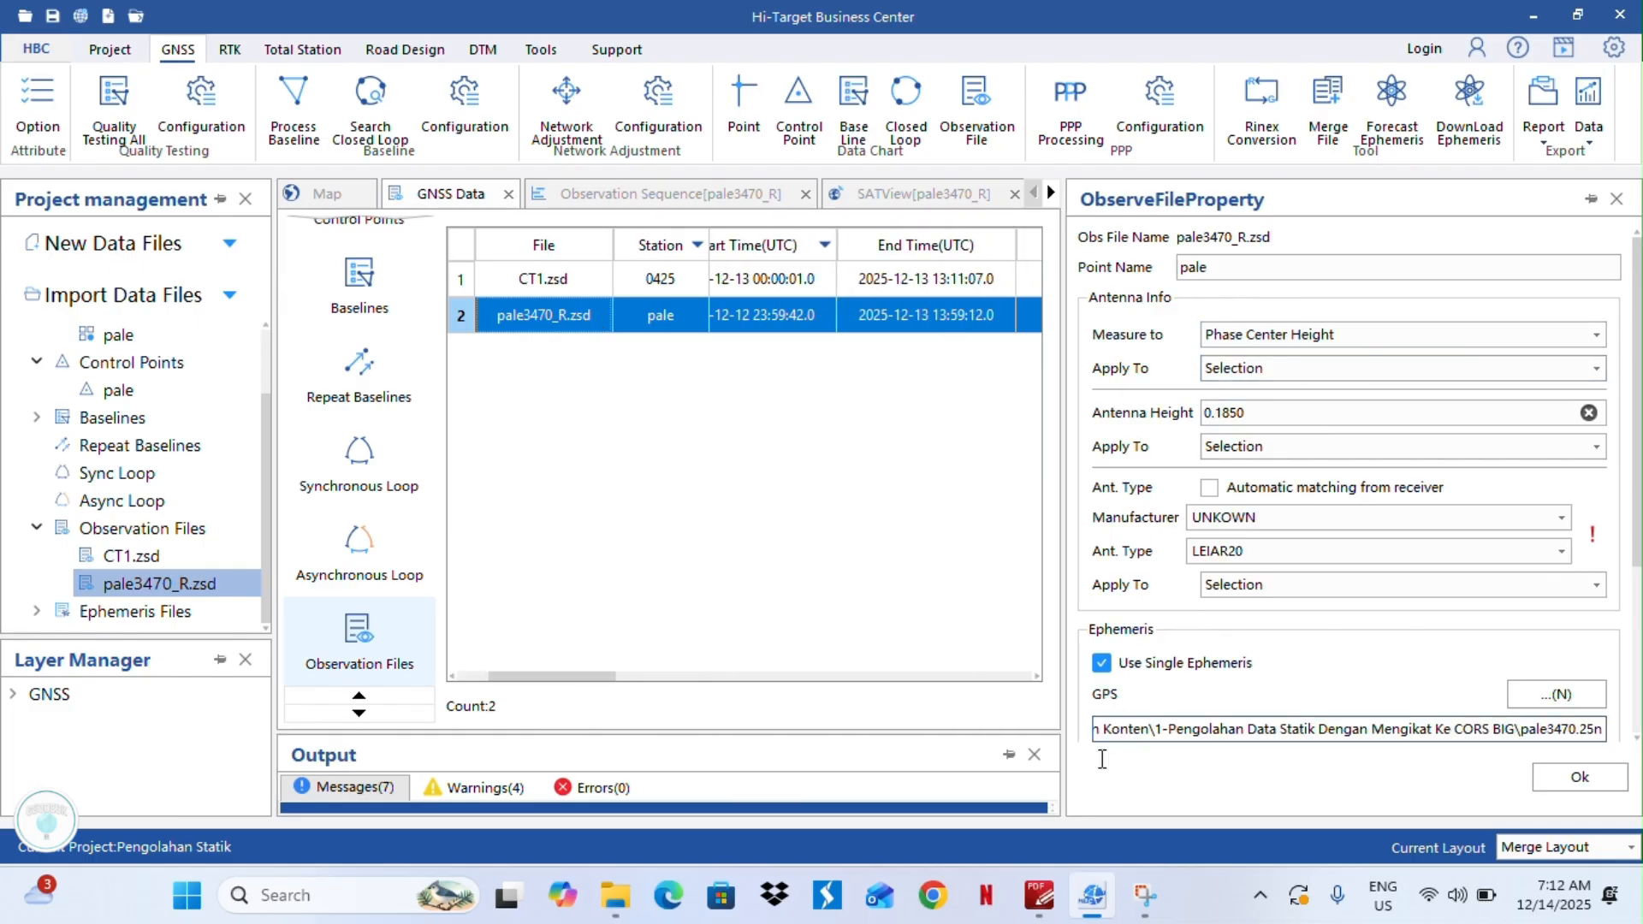
Check the receiver brand in the CORS_PALE sheet and set the antenna manufacturer of pale3470_R.zsd to Leica Geosystems AG.
click(1039, 894)
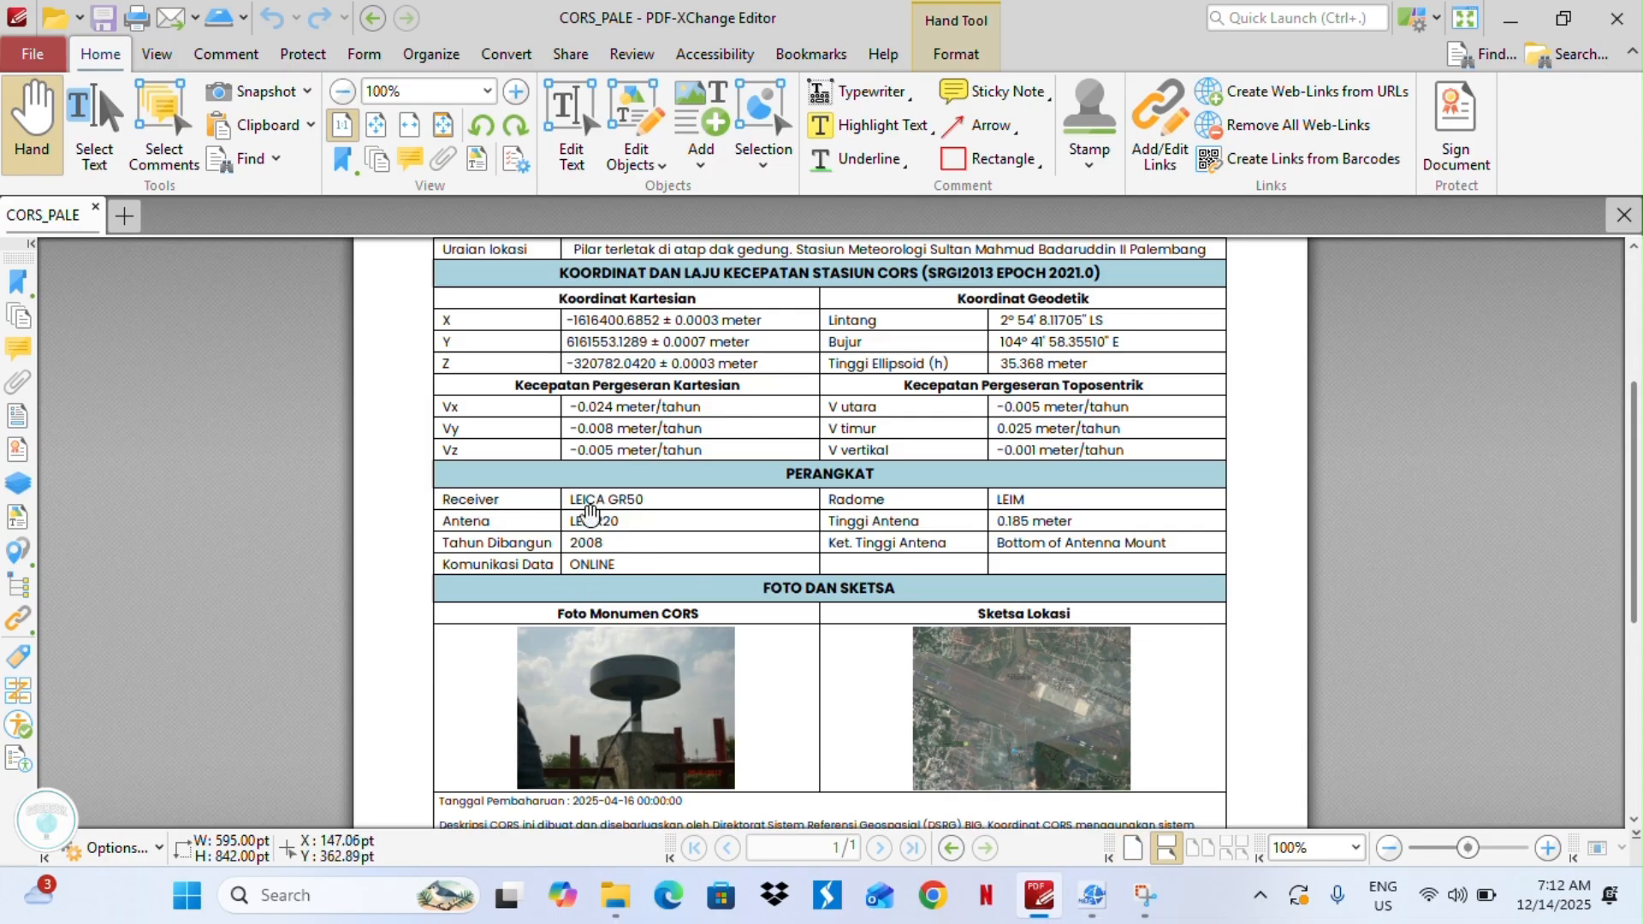
click(1092, 895)
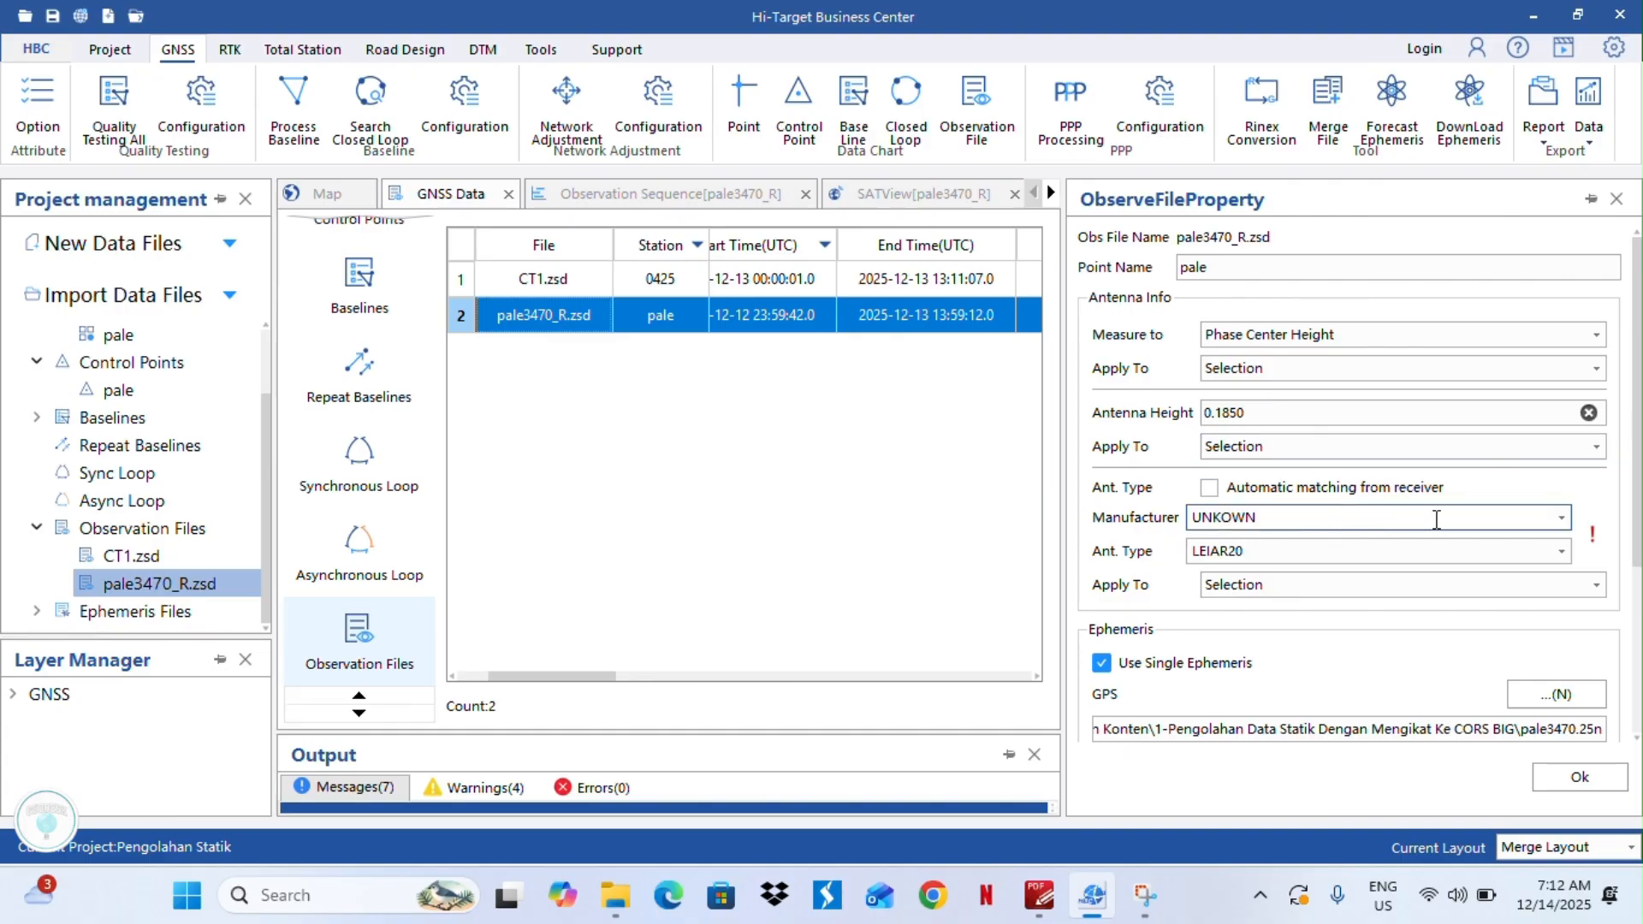
click(1562, 518)
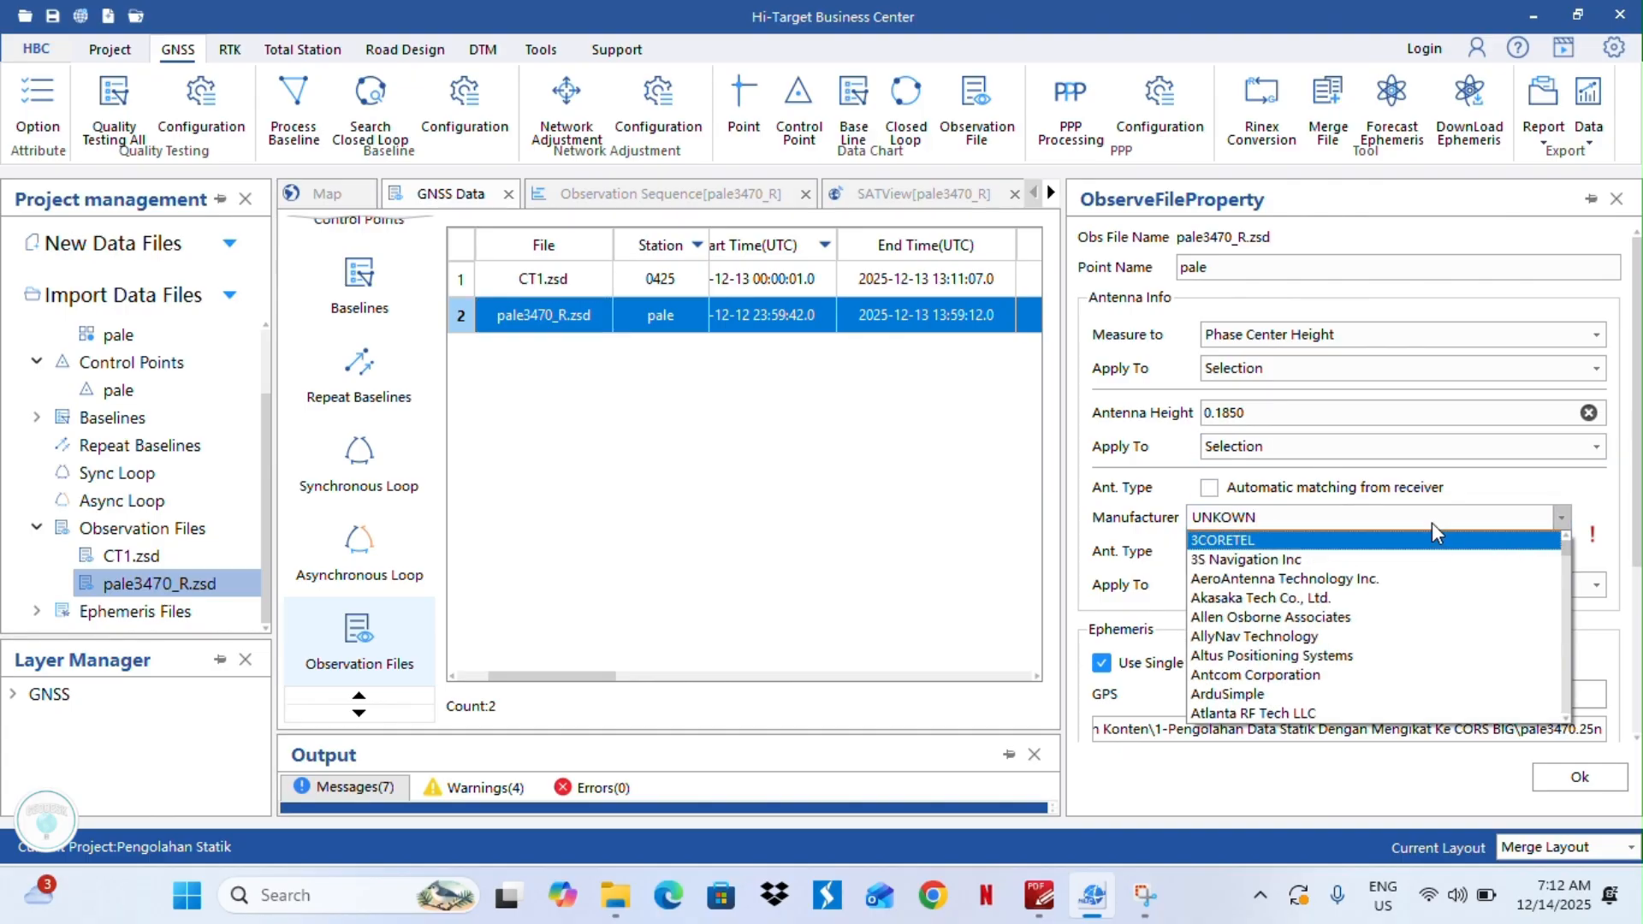
key(l)
click(1286, 715)
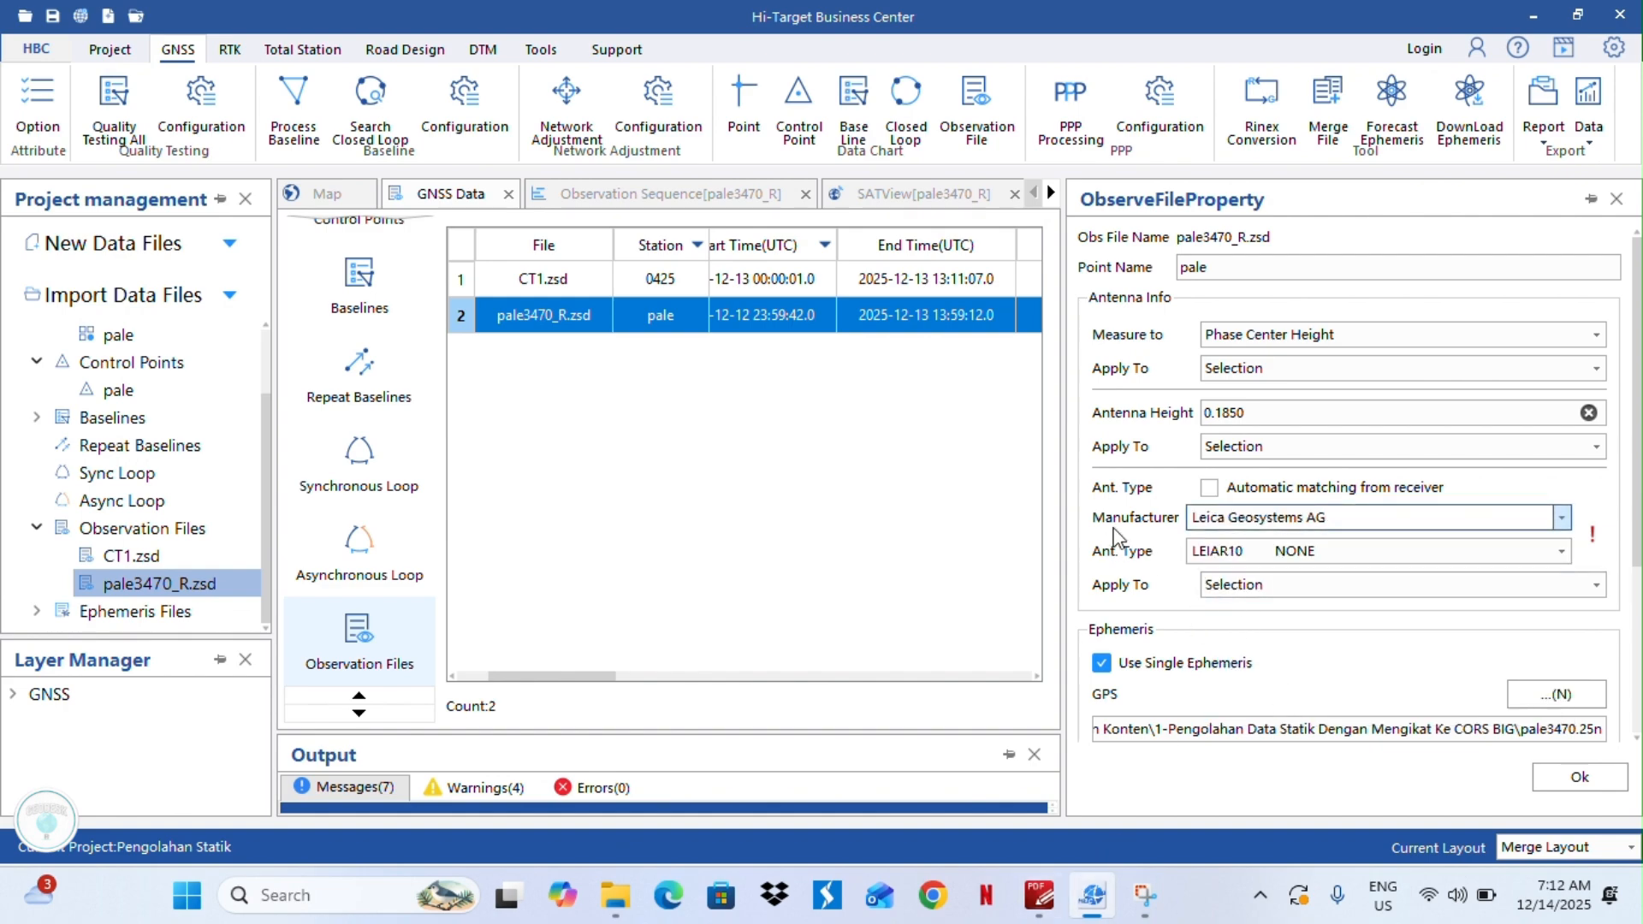
Check the antenna and radome in the CORS_PALE sheet and set the antenna type of pale3470_R.zsd to LEIAR20 LEIM.
click(1055, 894)
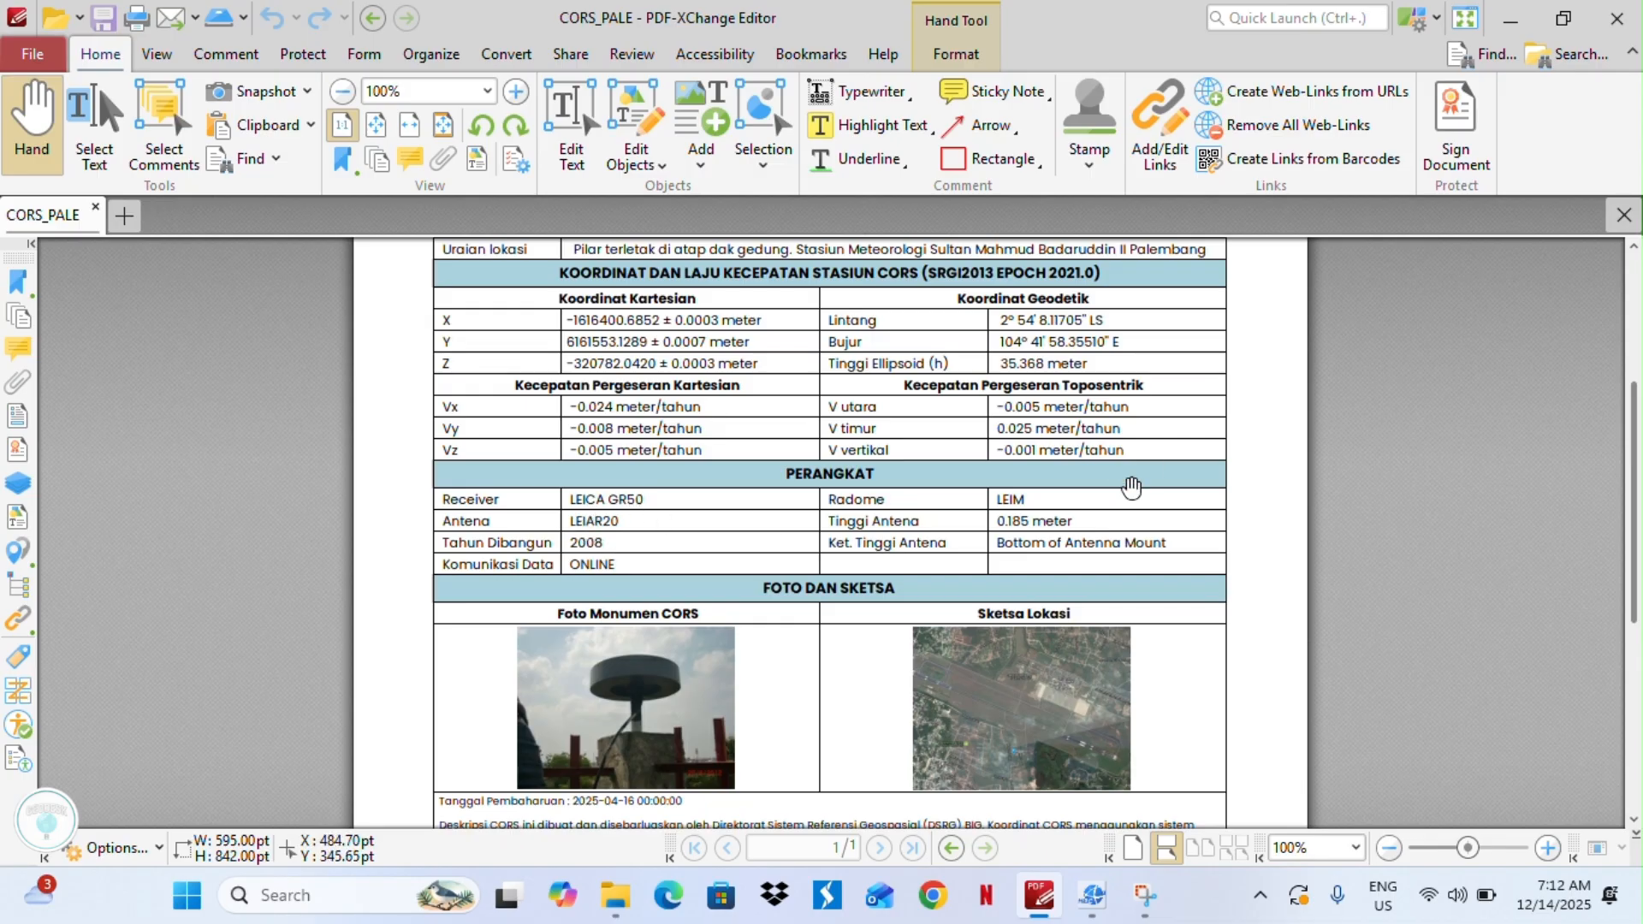
click(1520, 13)
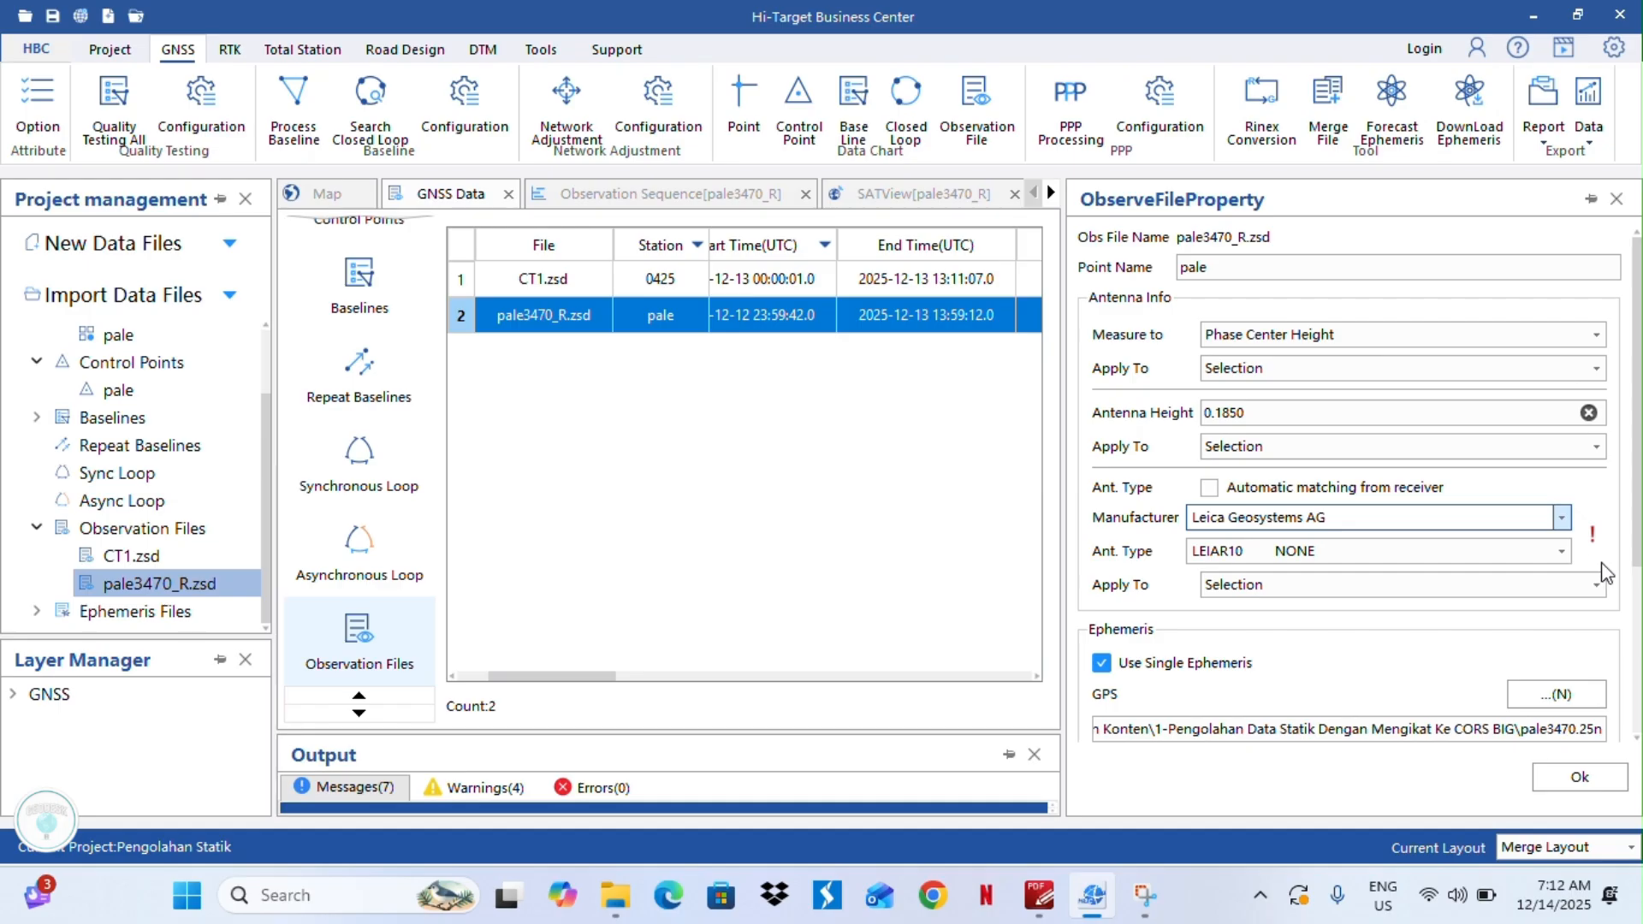
click(1562, 551)
scroll(1381, 645, down, 3)
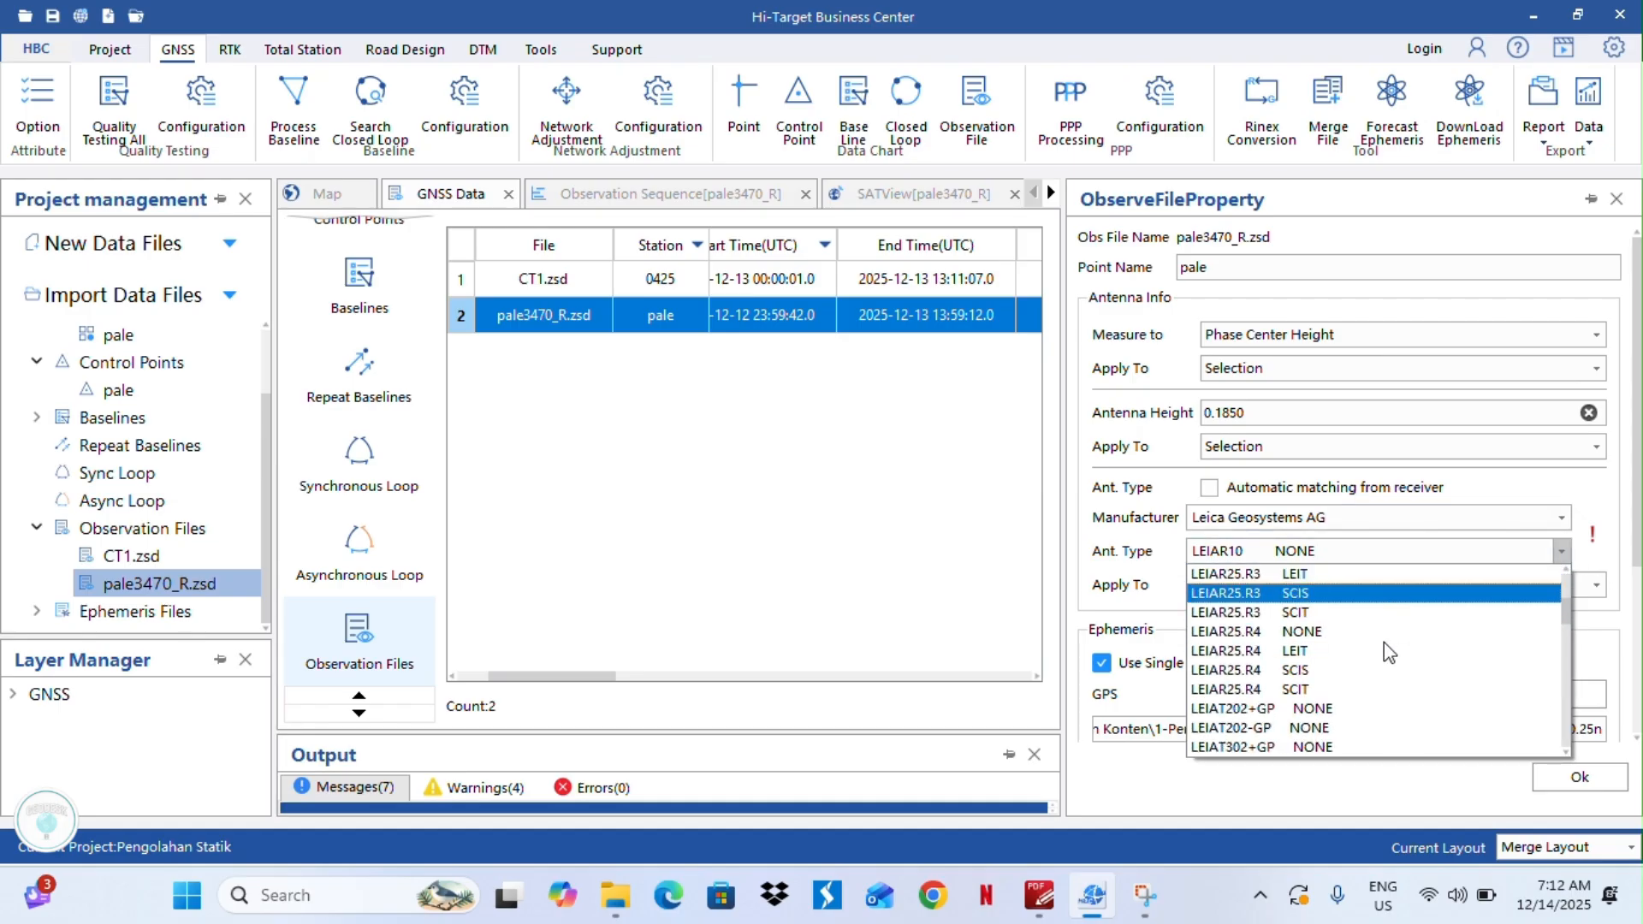
scroll(1331, 642, up, 2)
scroll(1318, 629, up, 1)
scroll(1313, 618, up, 3)
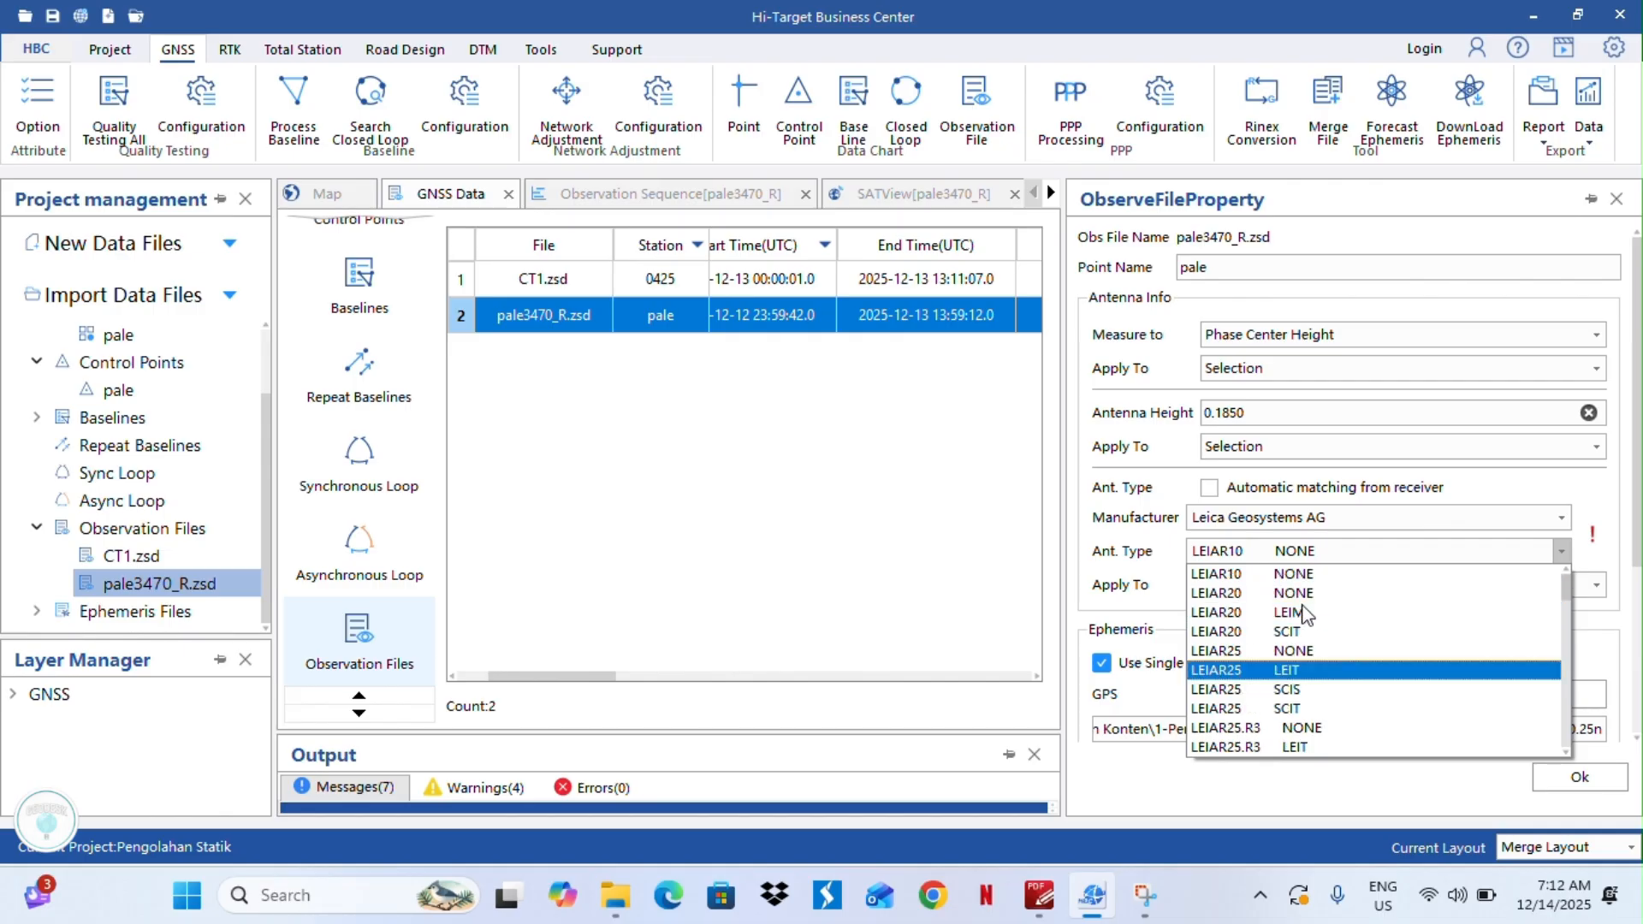
click(1311, 609)
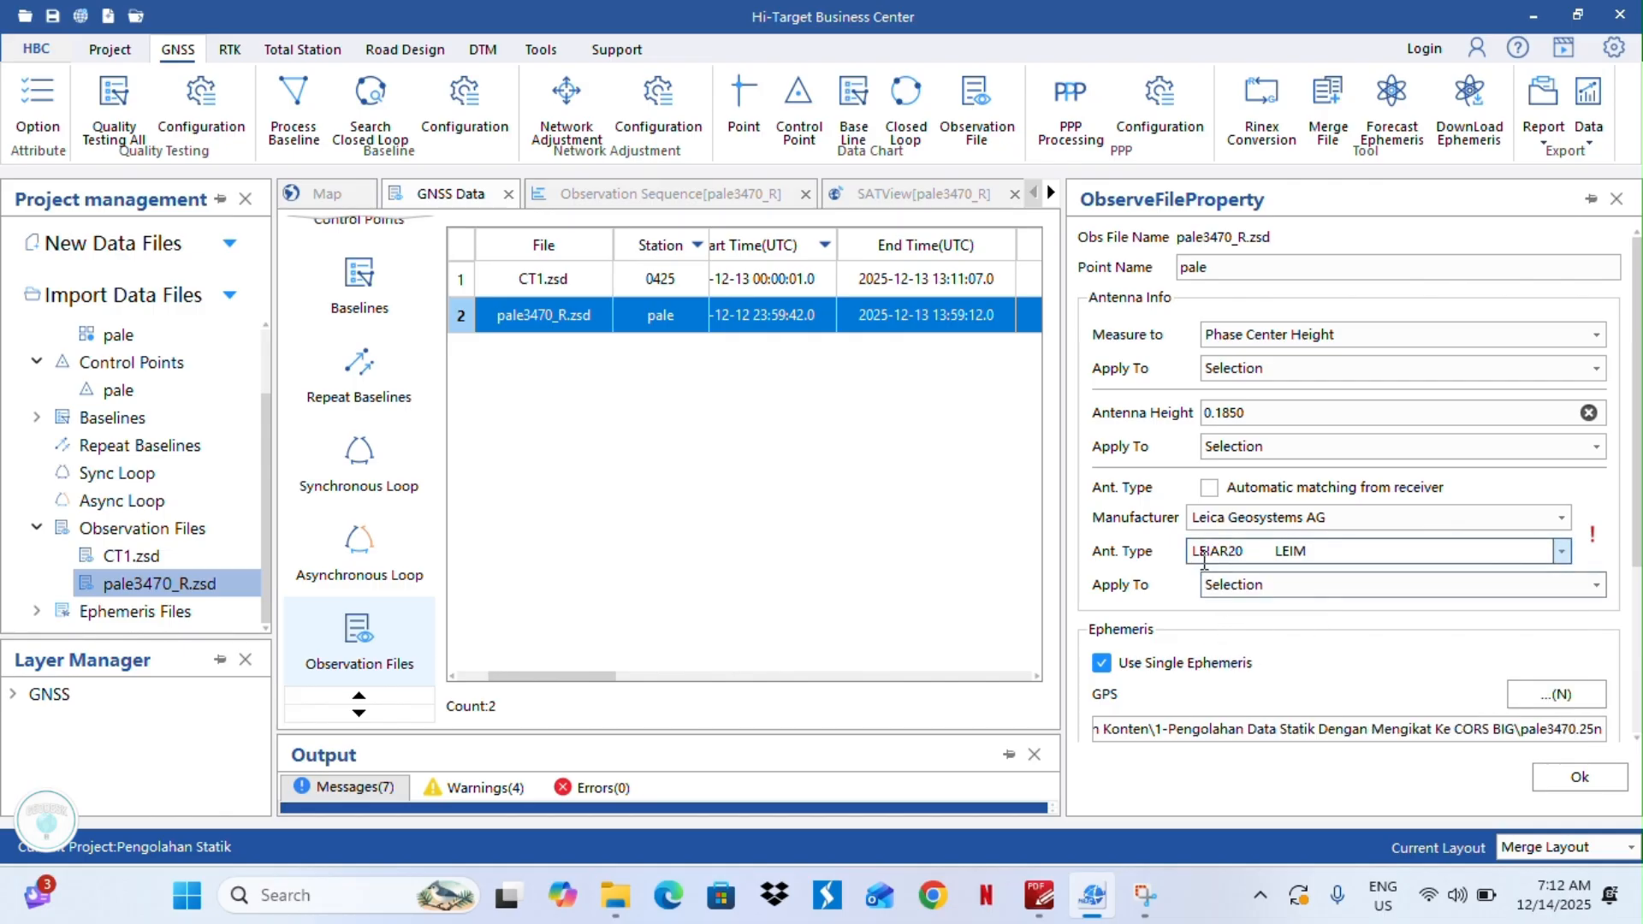
Check the antenna height reference in the CORS_PALE sheet and set the measuring method of pale3470_R.zsd to Antenna Bottom Height.
click(1046, 905)
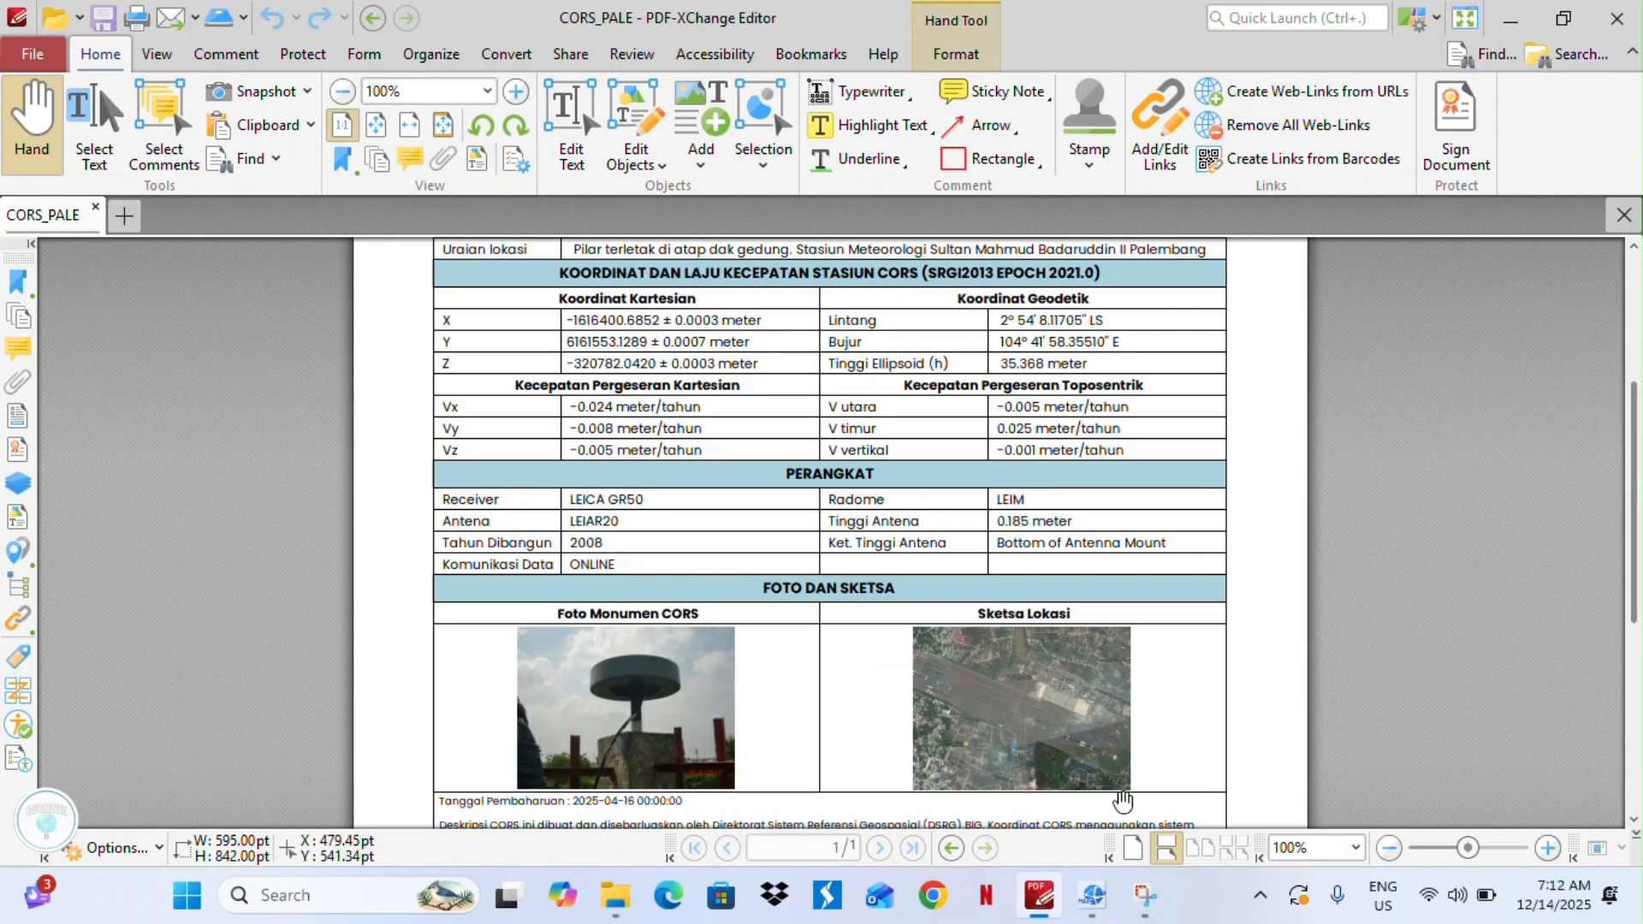
click(1091, 895)
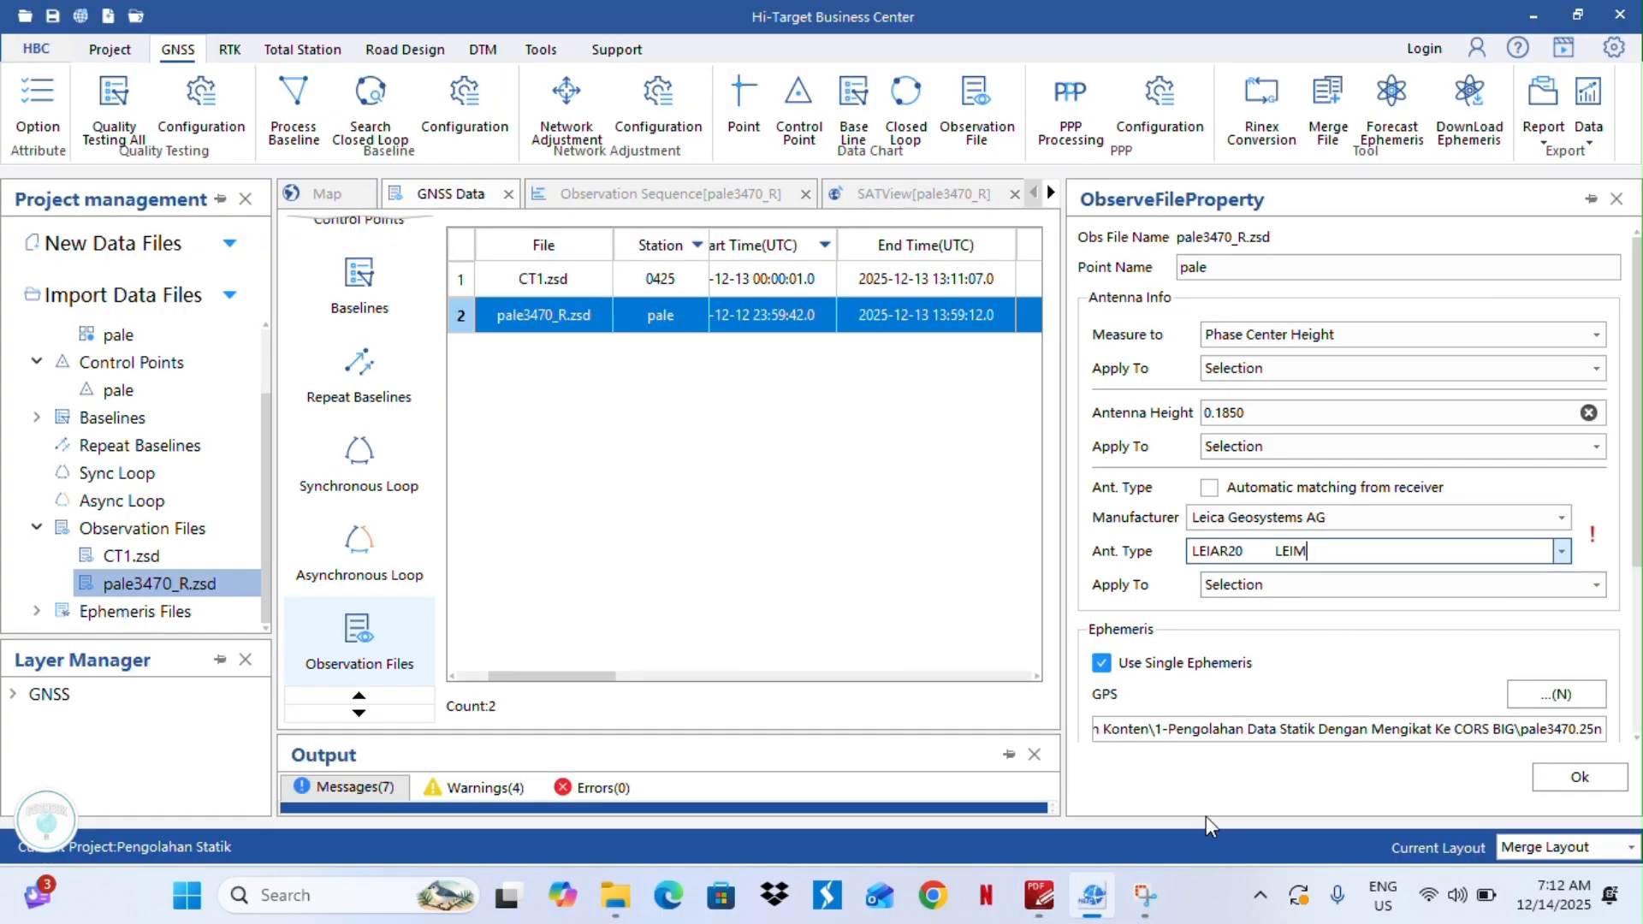
click(1092, 899)
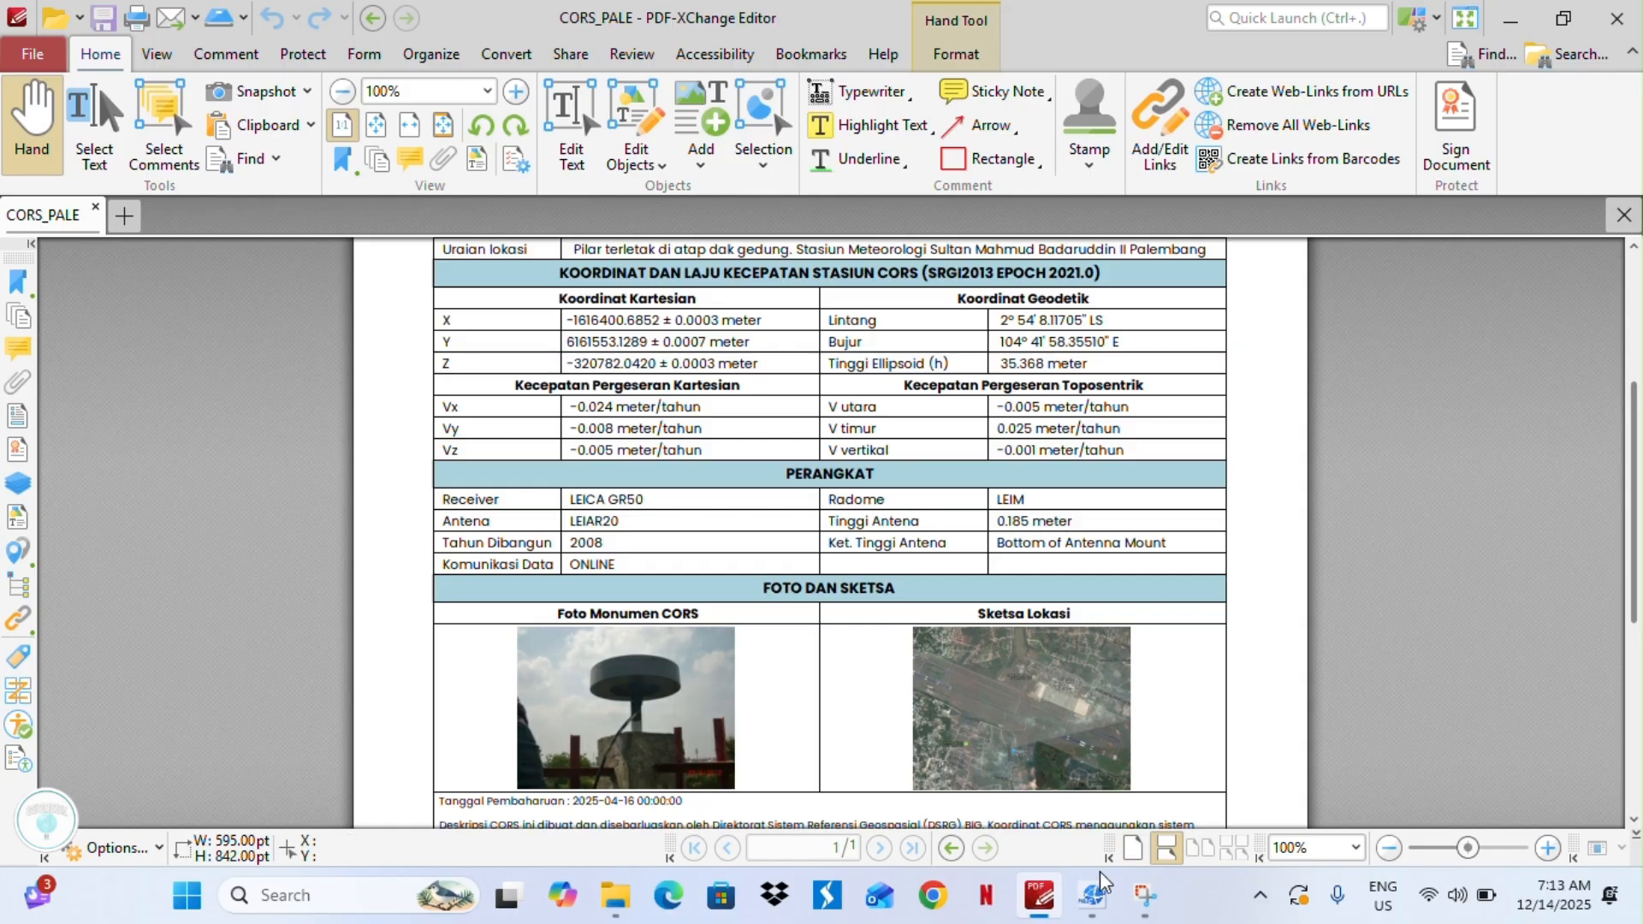
click(1091, 893)
click(1598, 337)
click(1465, 358)
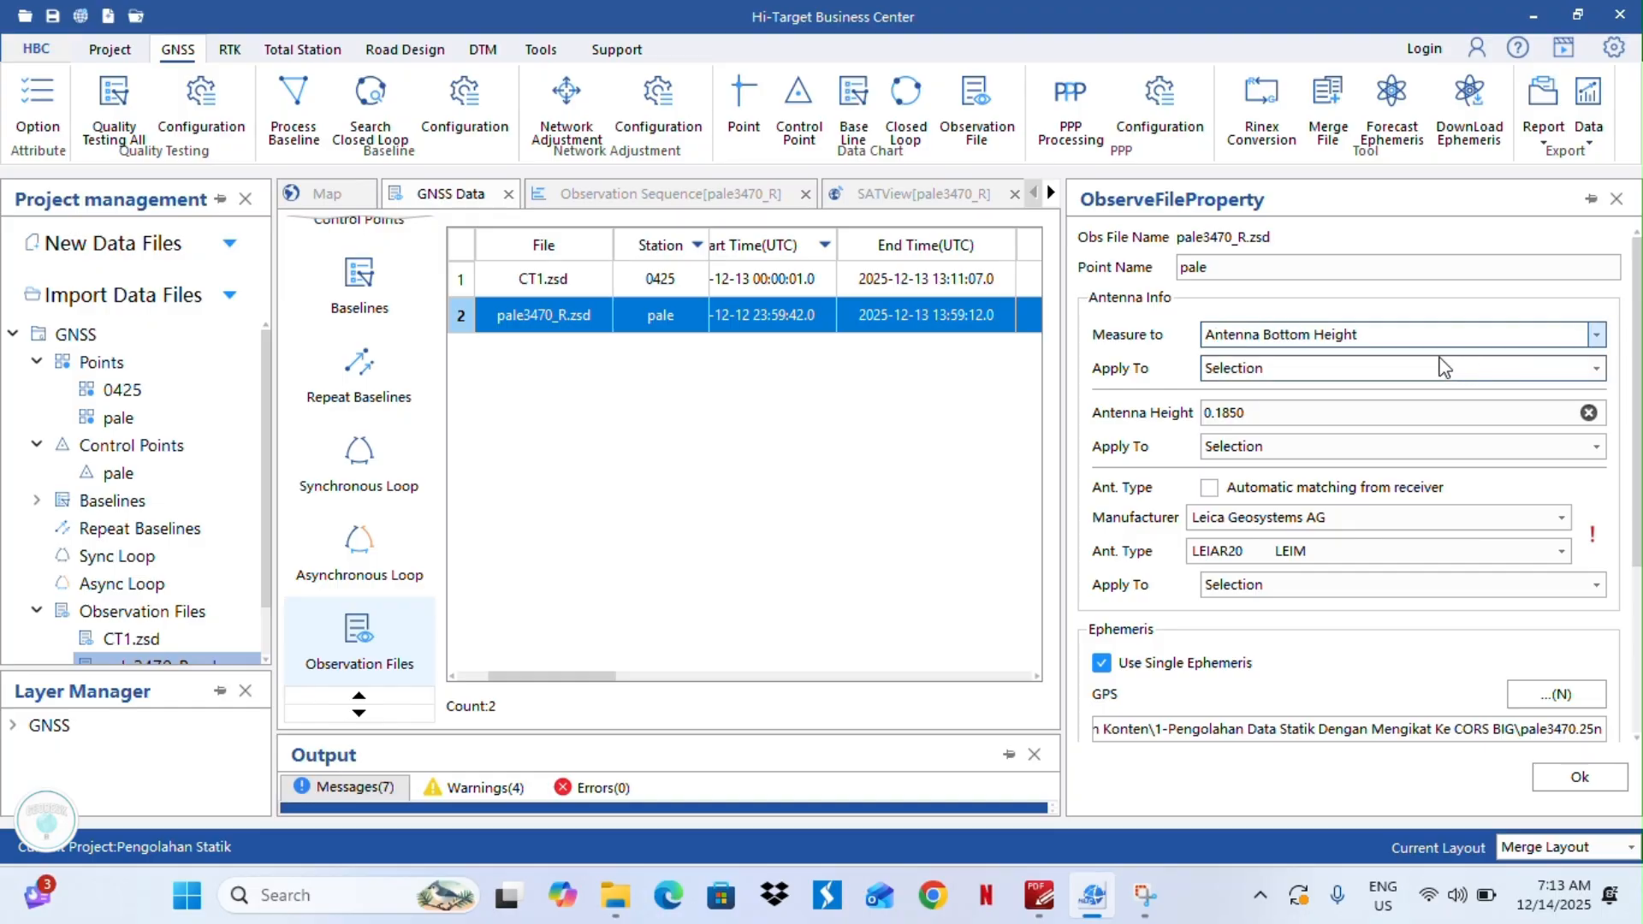
Compare the antenna height with the CORS_PALE sheet and apply the antenna settings to pale3470_R.zsd.
click(1039, 895)
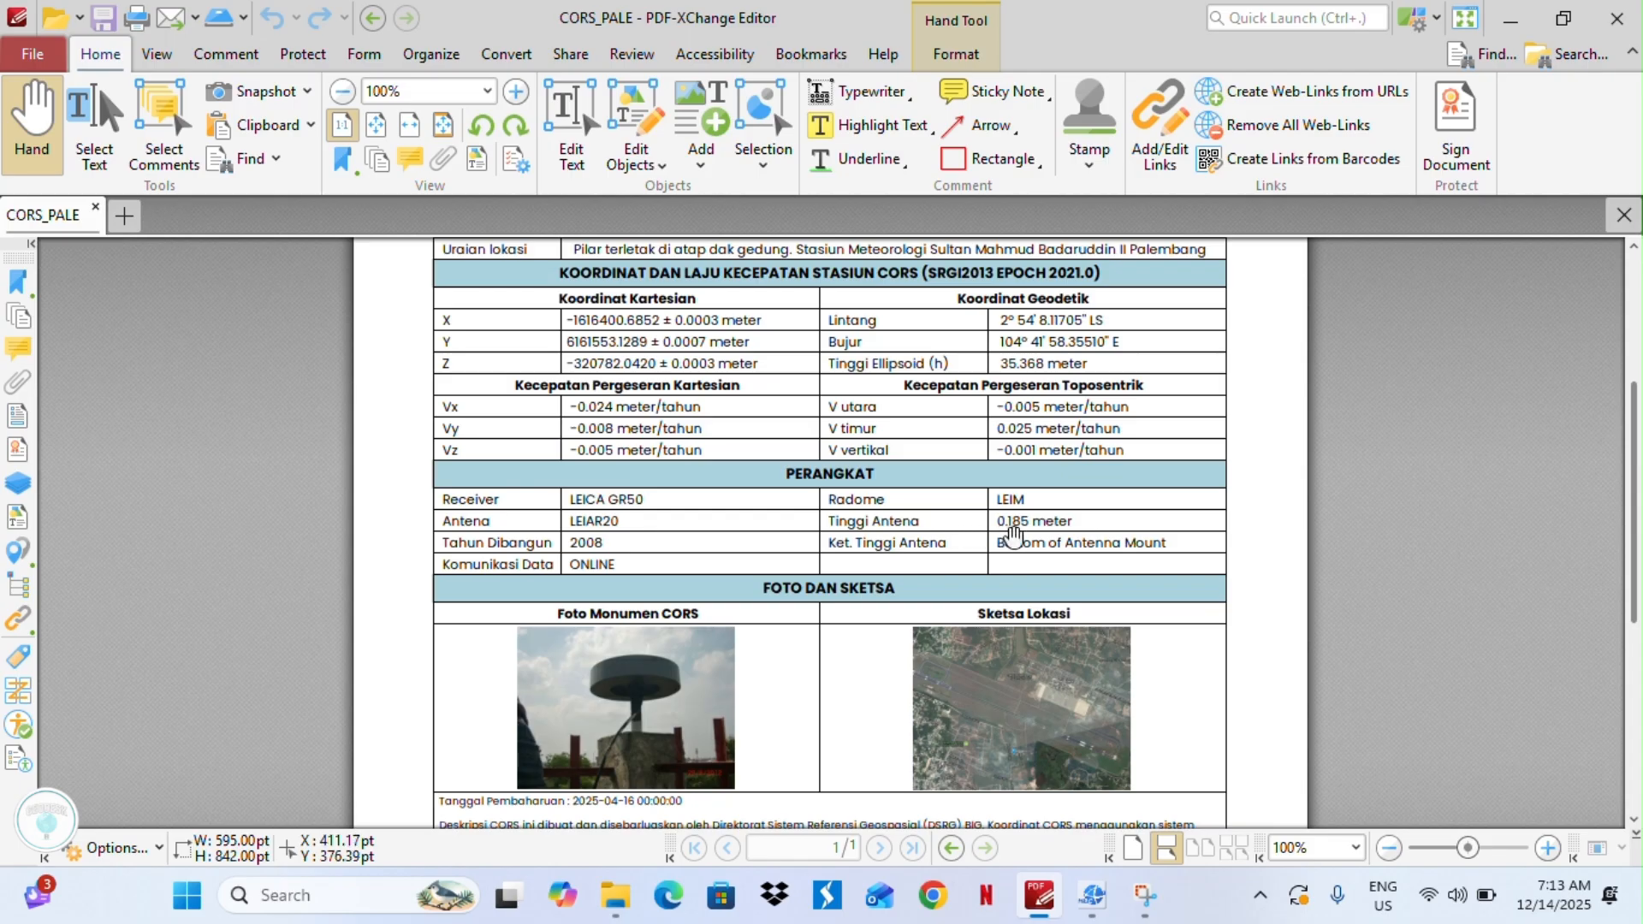
click(1097, 899)
drag(1287, 412, 1165, 411)
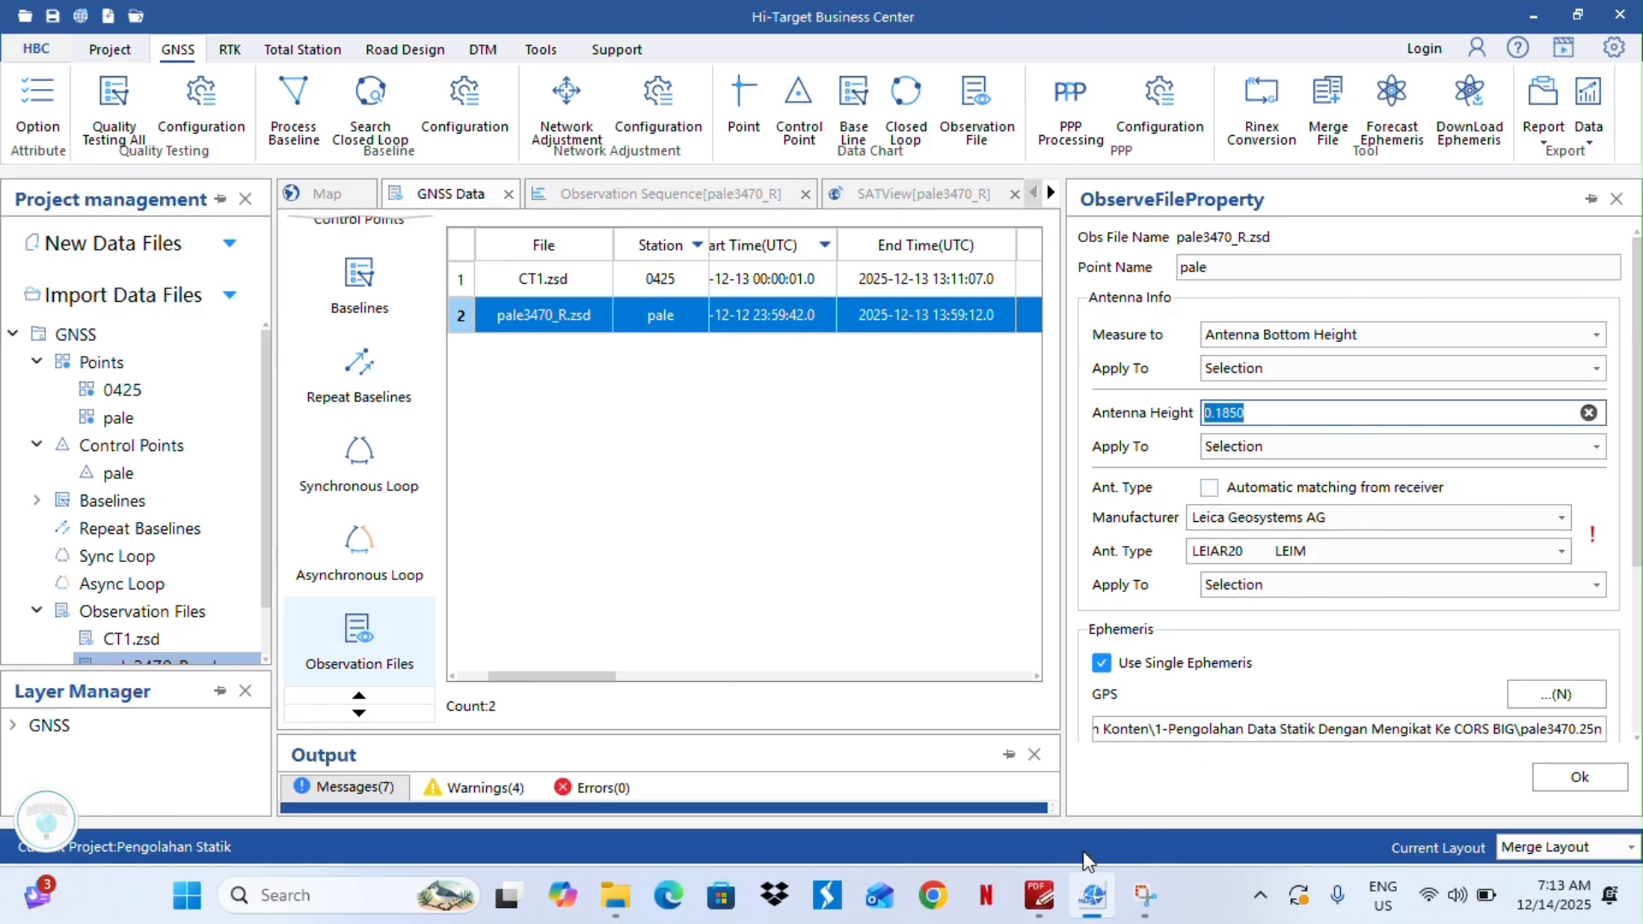
click(1565, 779)
Examine the antenna heights, antenna types and receiver types in the observation files table.
drag(693, 676, 1121, 674)
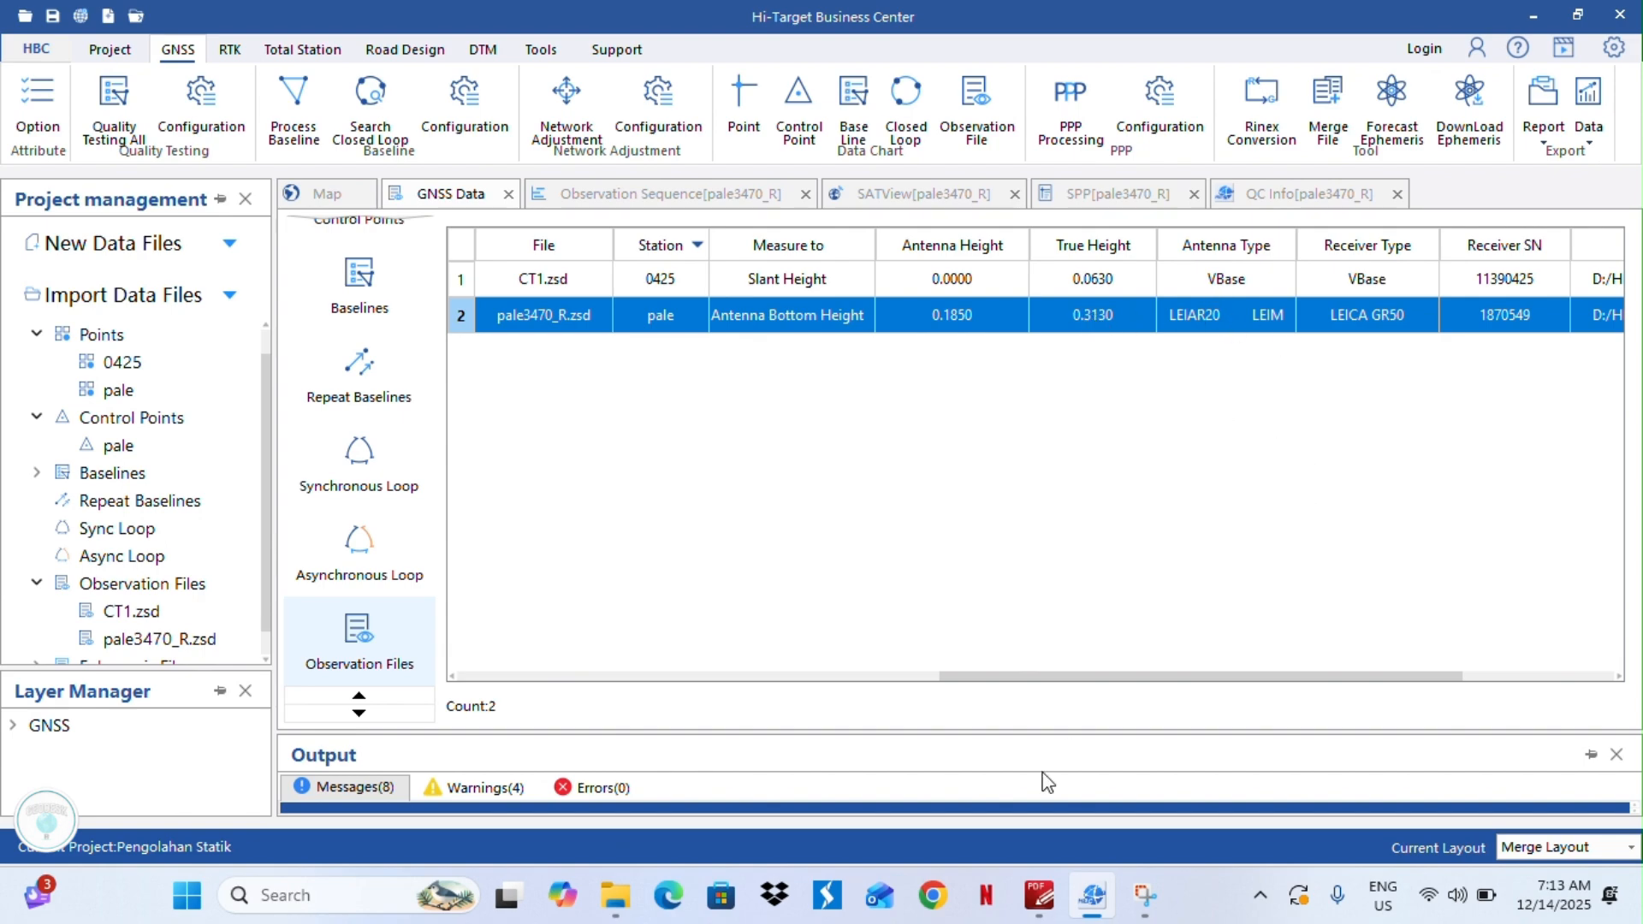
drag(1109, 678, 1186, 676)
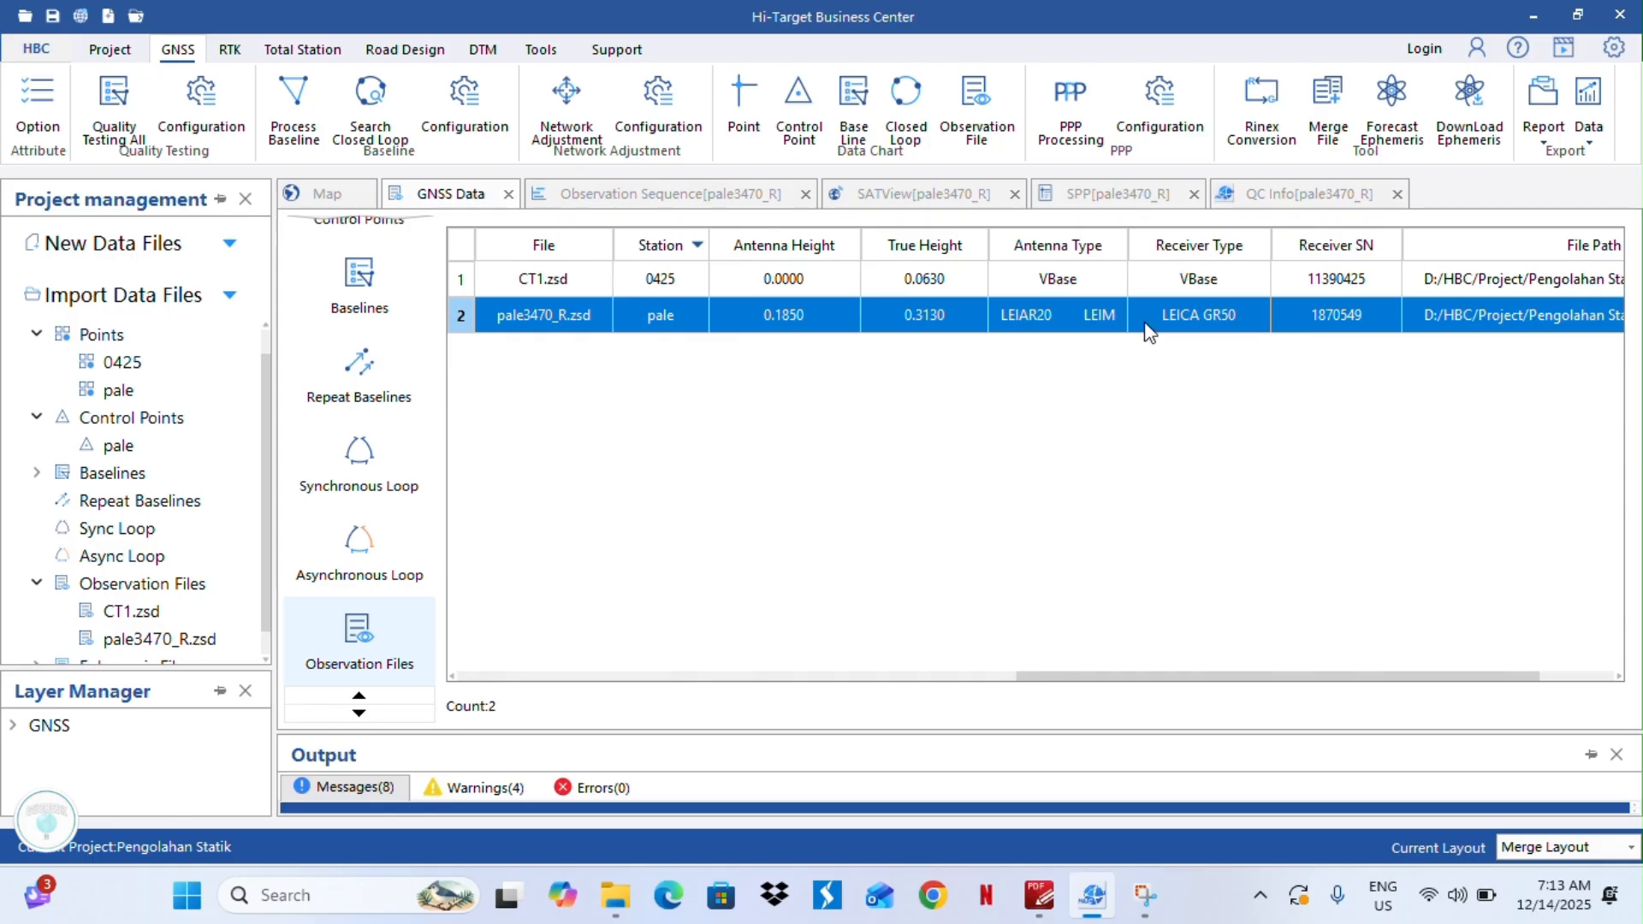
drag(1203, 676, 587, 679)
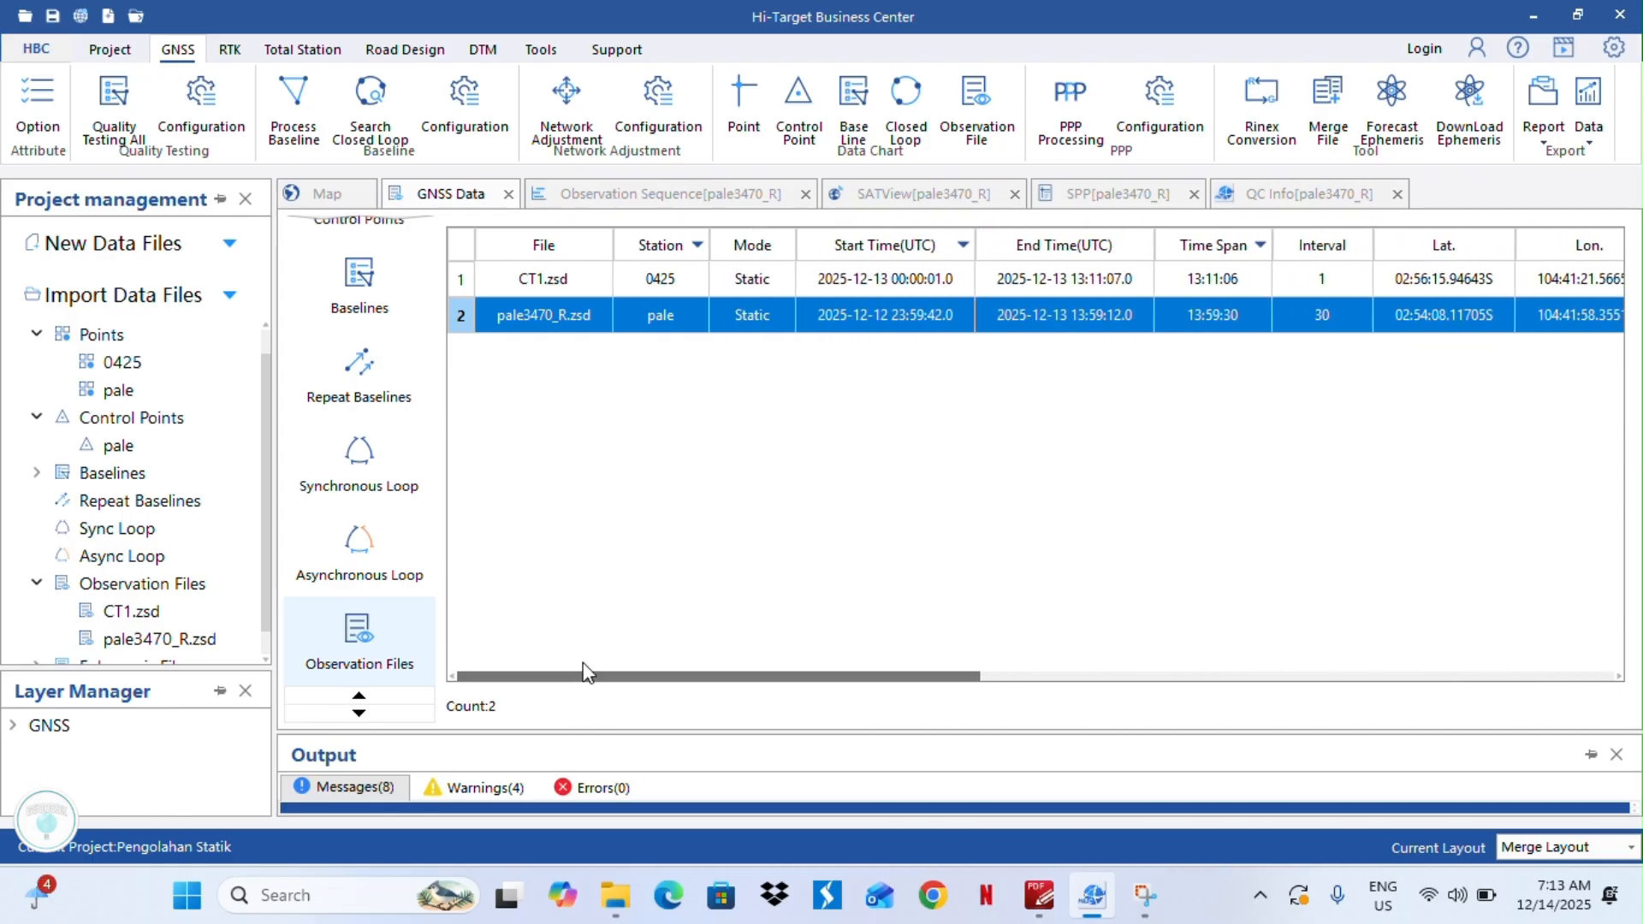
Expand the project's baselines and select baseline CT1-pale3470_R to show it in the baseline table.
click(166, 438)
scroll(202, 373, up, 1)
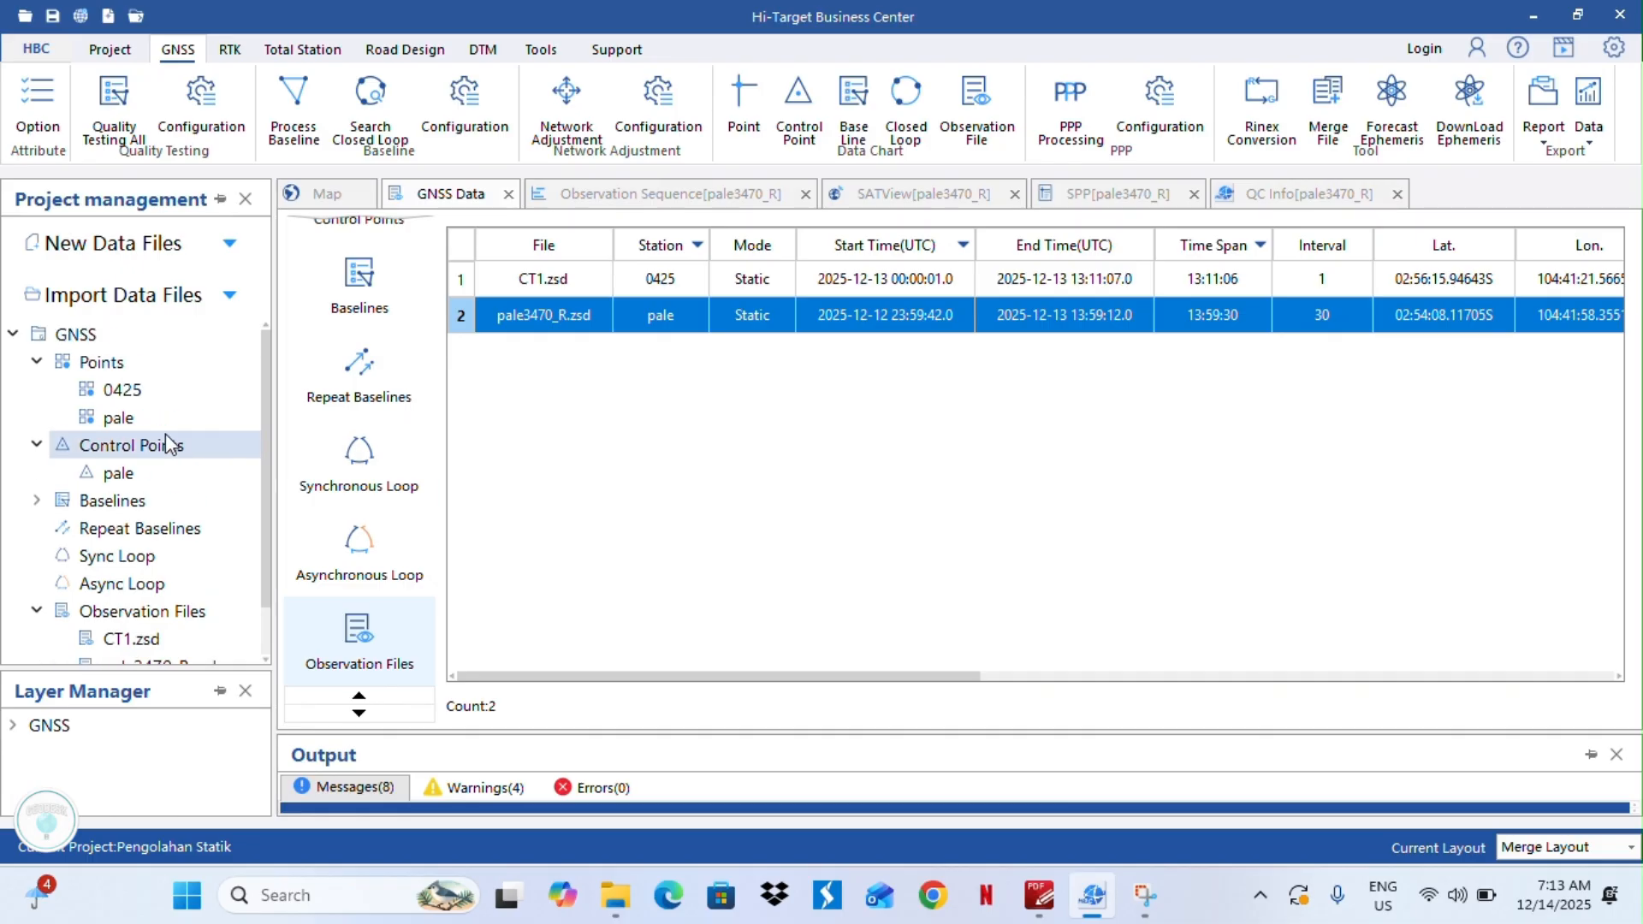
scroll(203, 411, down, 2)
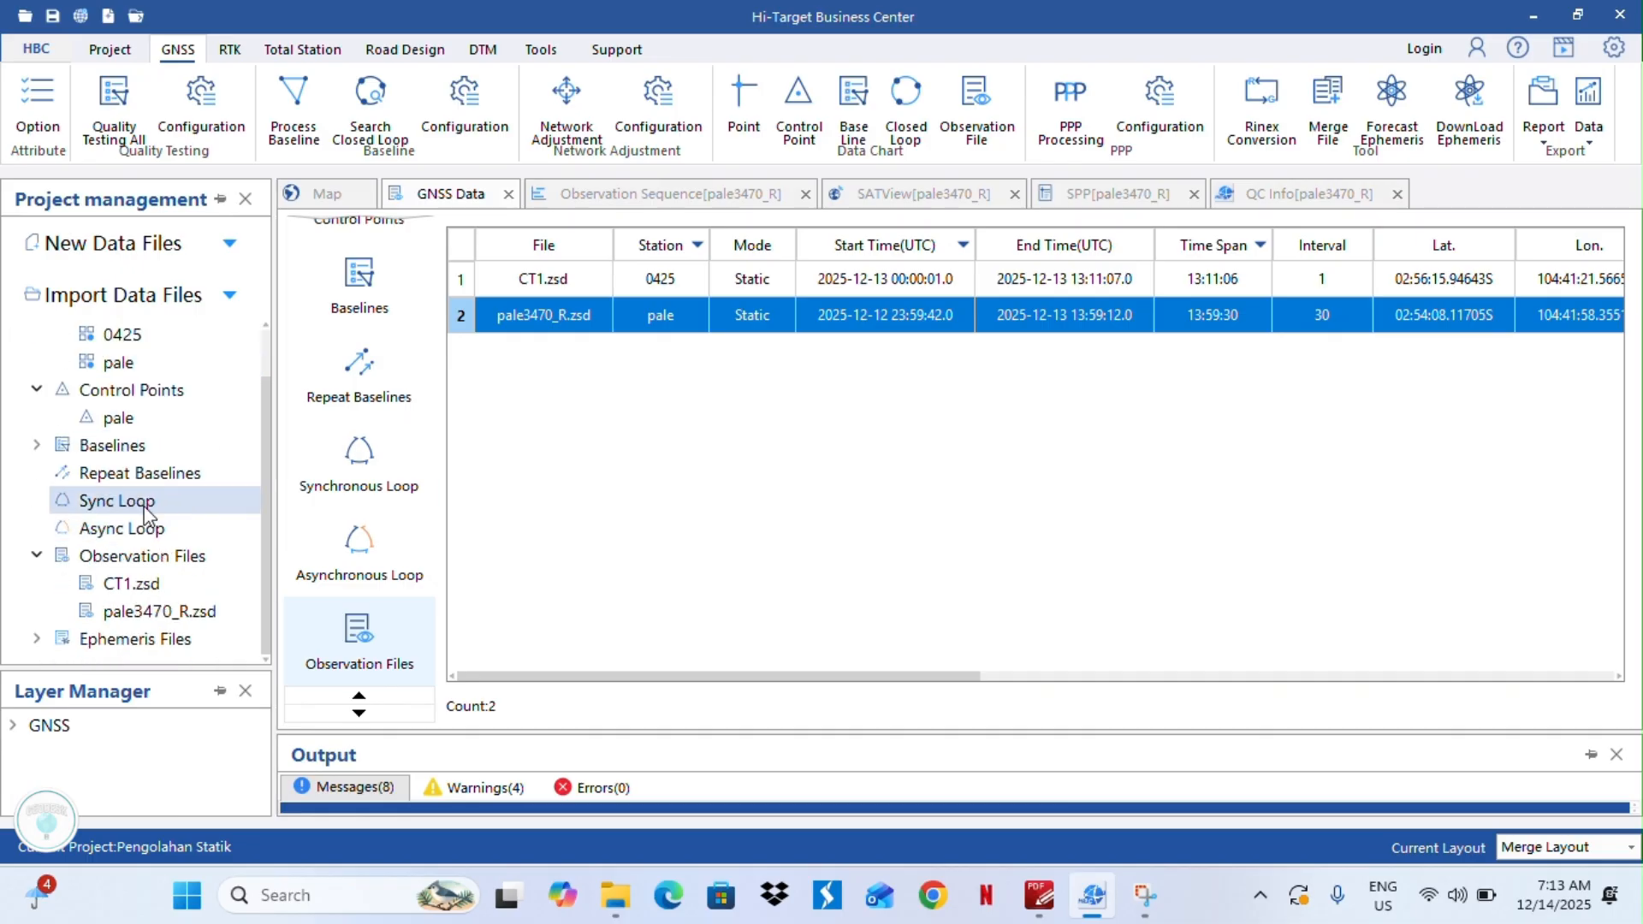
scroll(196, 385, up, 2)
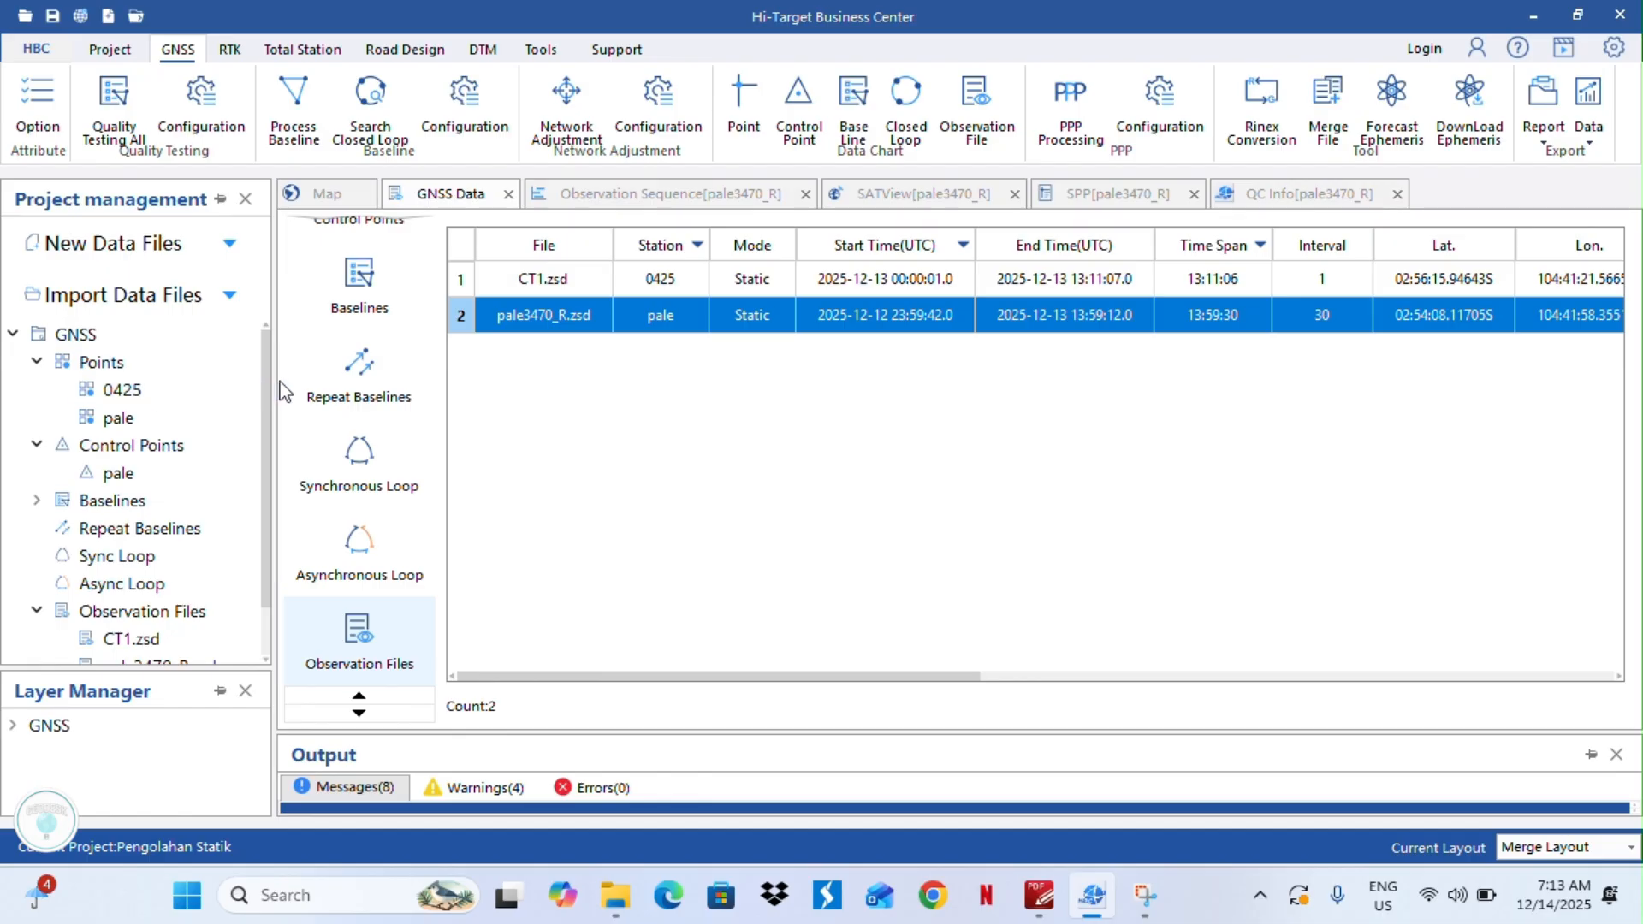
scroll(145, 479, down, 2)
scroll(107, 428, up, 2)
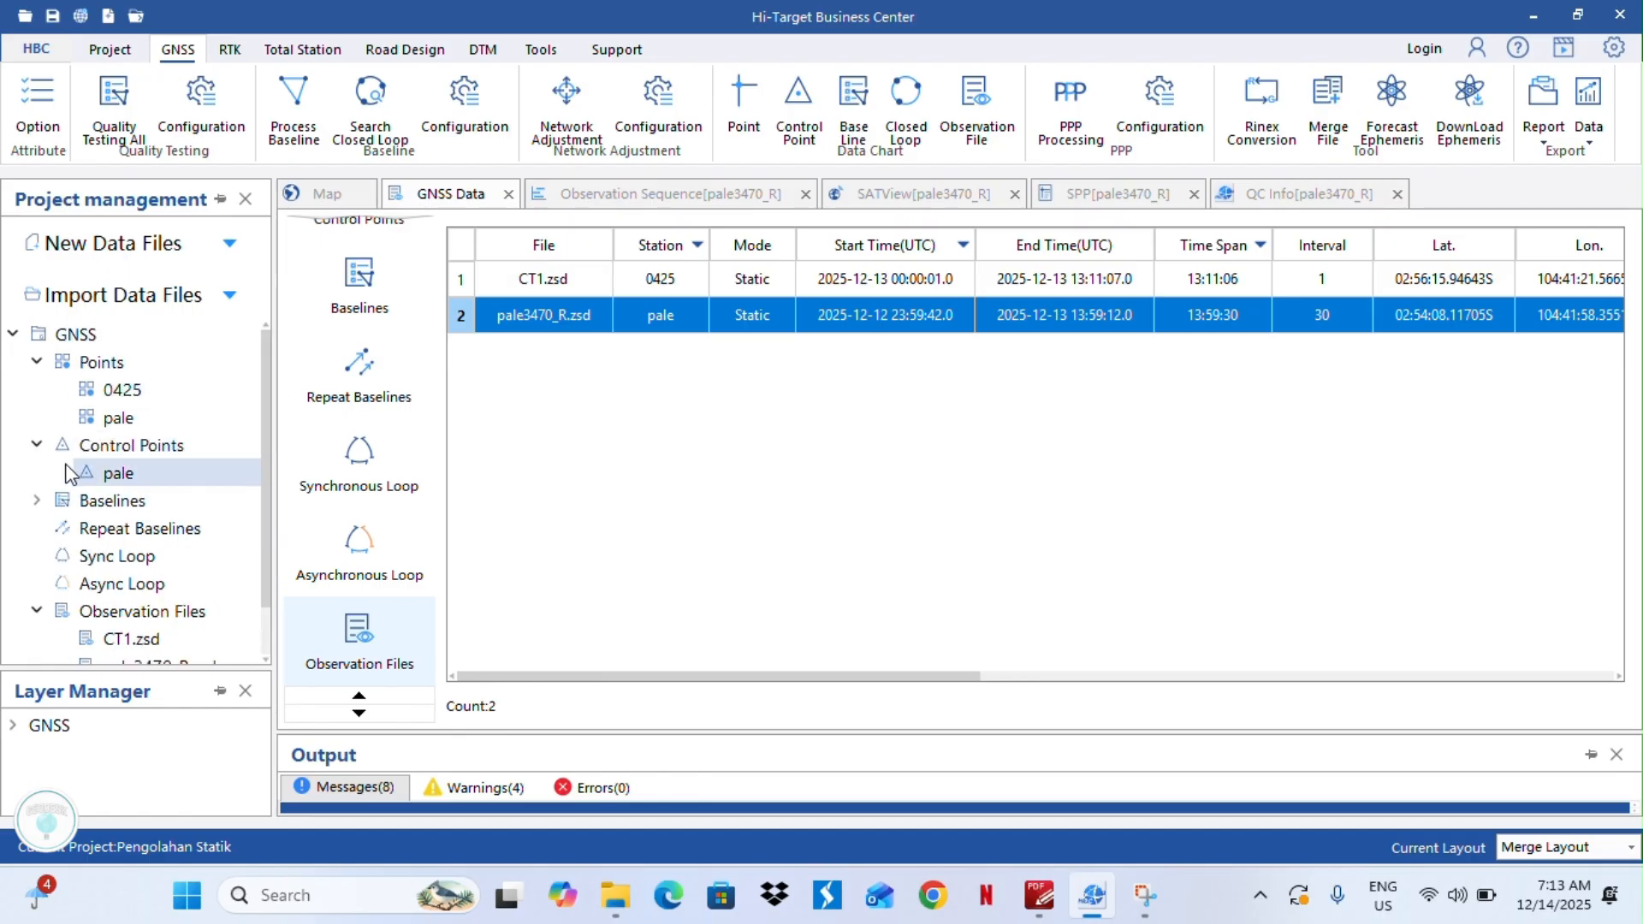
scroll(96, 481, down, 2)
click(37, 445)
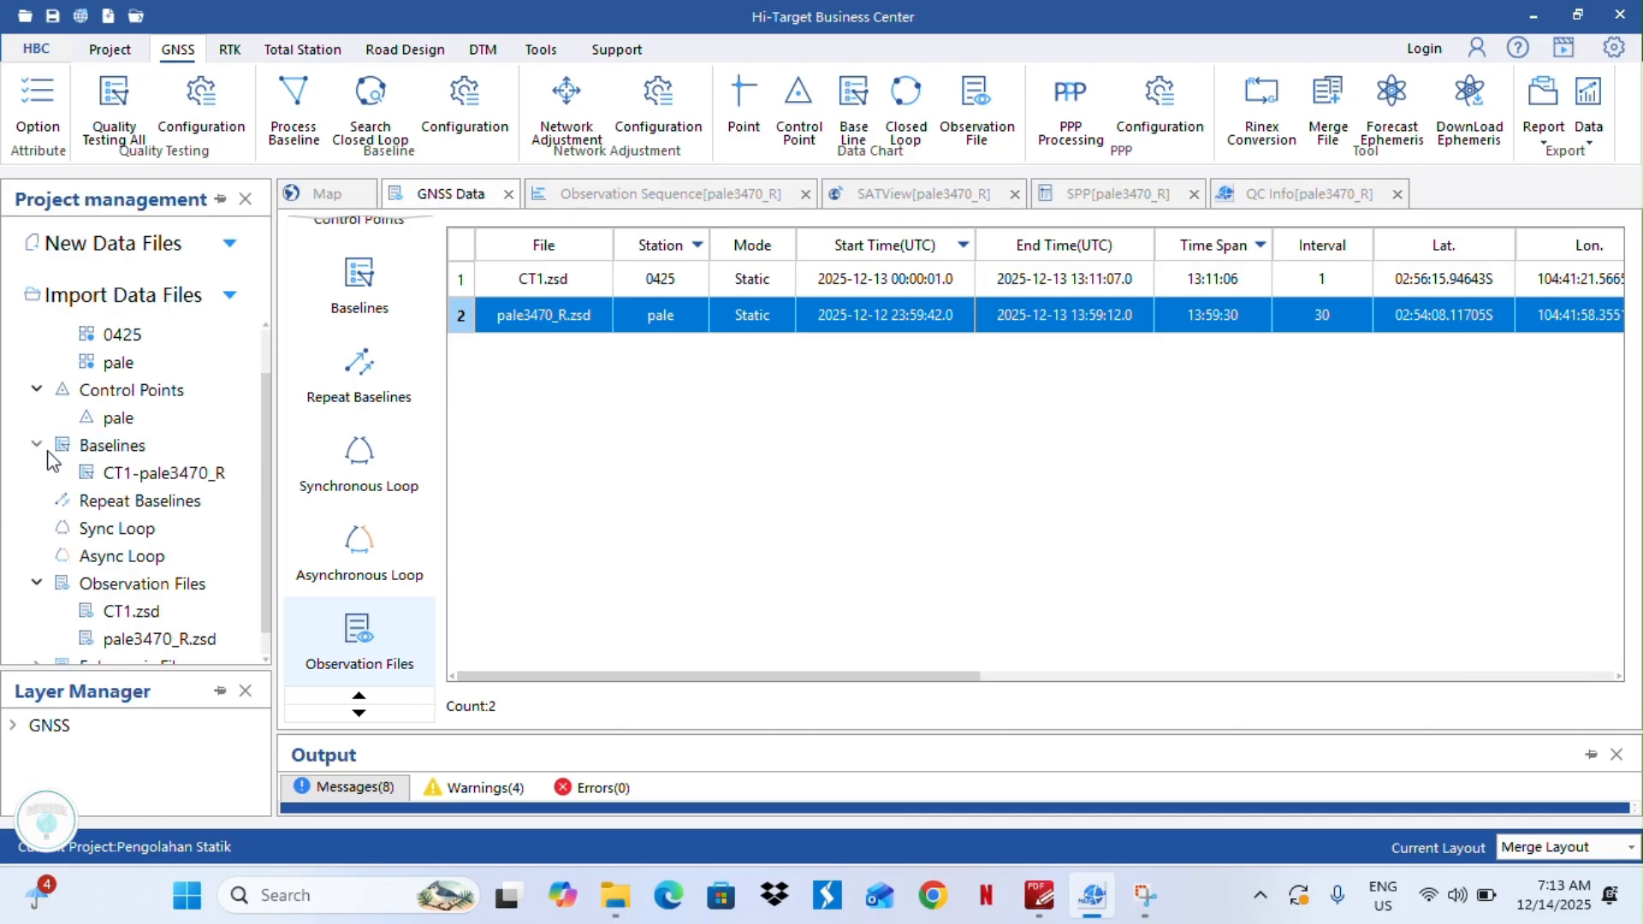
click(180, 476)
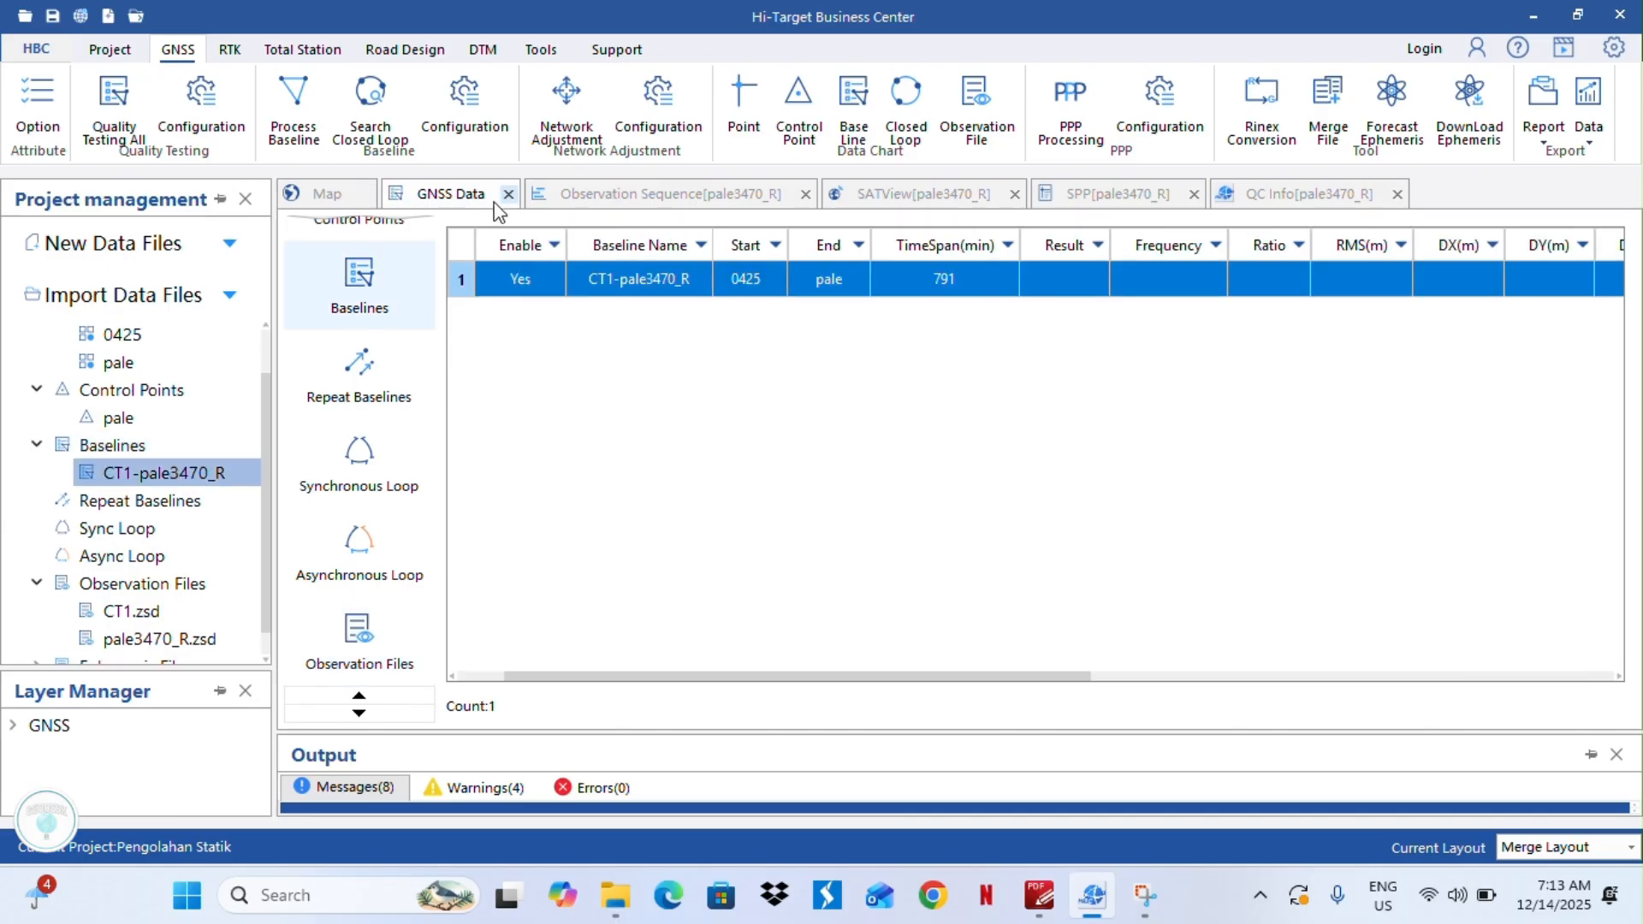
Configure processing of baseline CT1-pale3470_R with a 30-second interval and the BDS system excluded, keeping the 15° elevation mask.
click(462, 120)
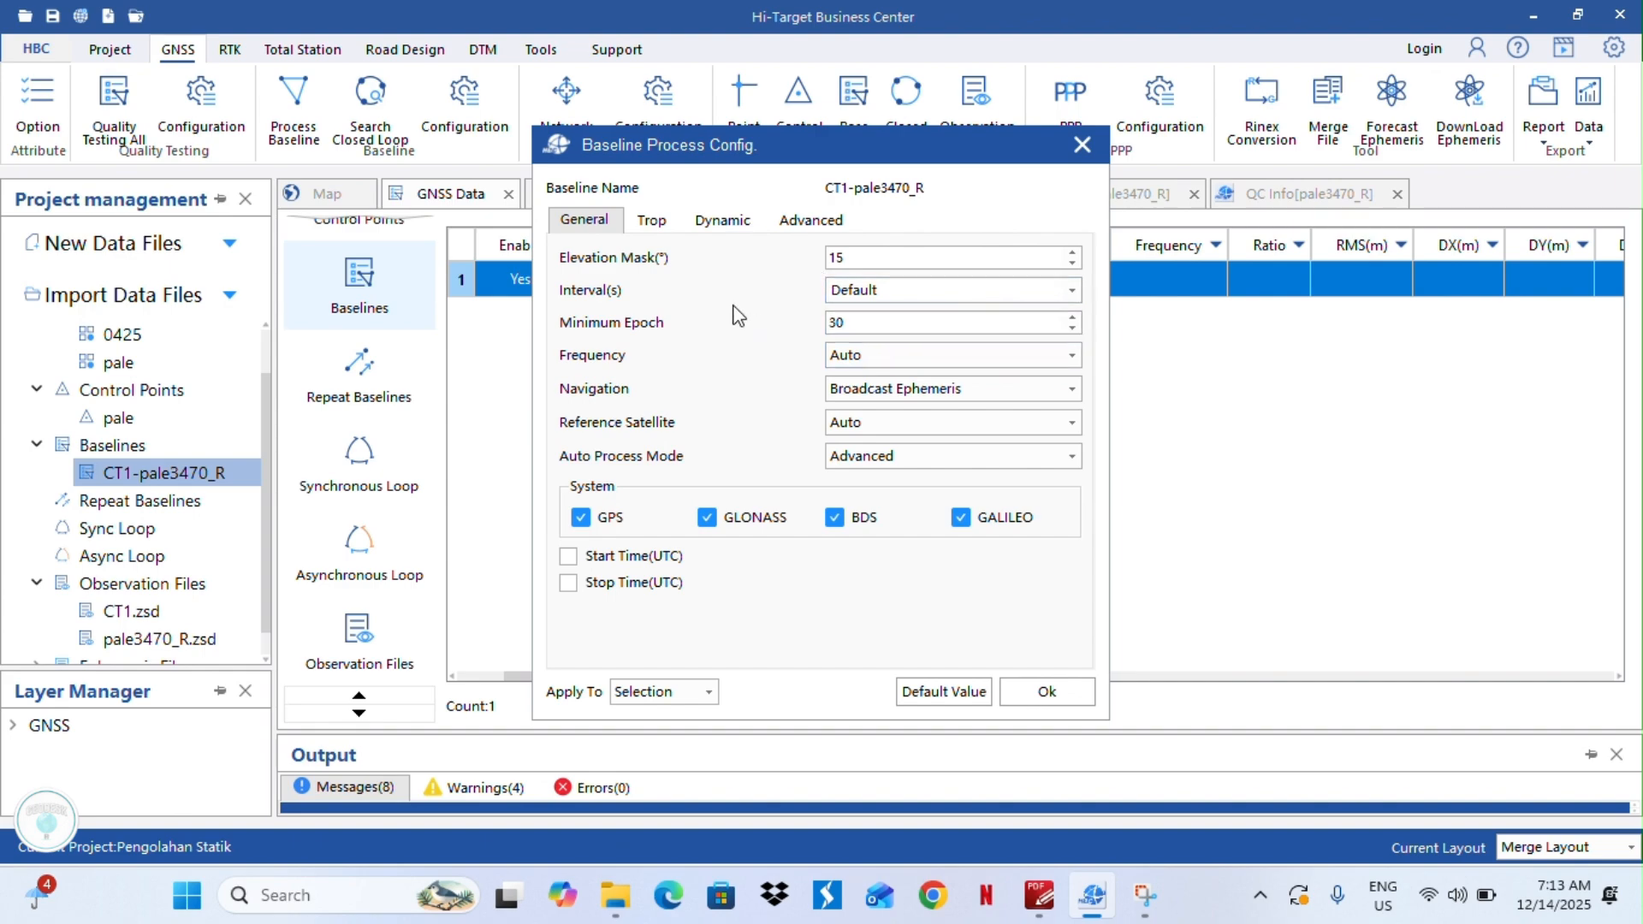
double_click(860, 259)
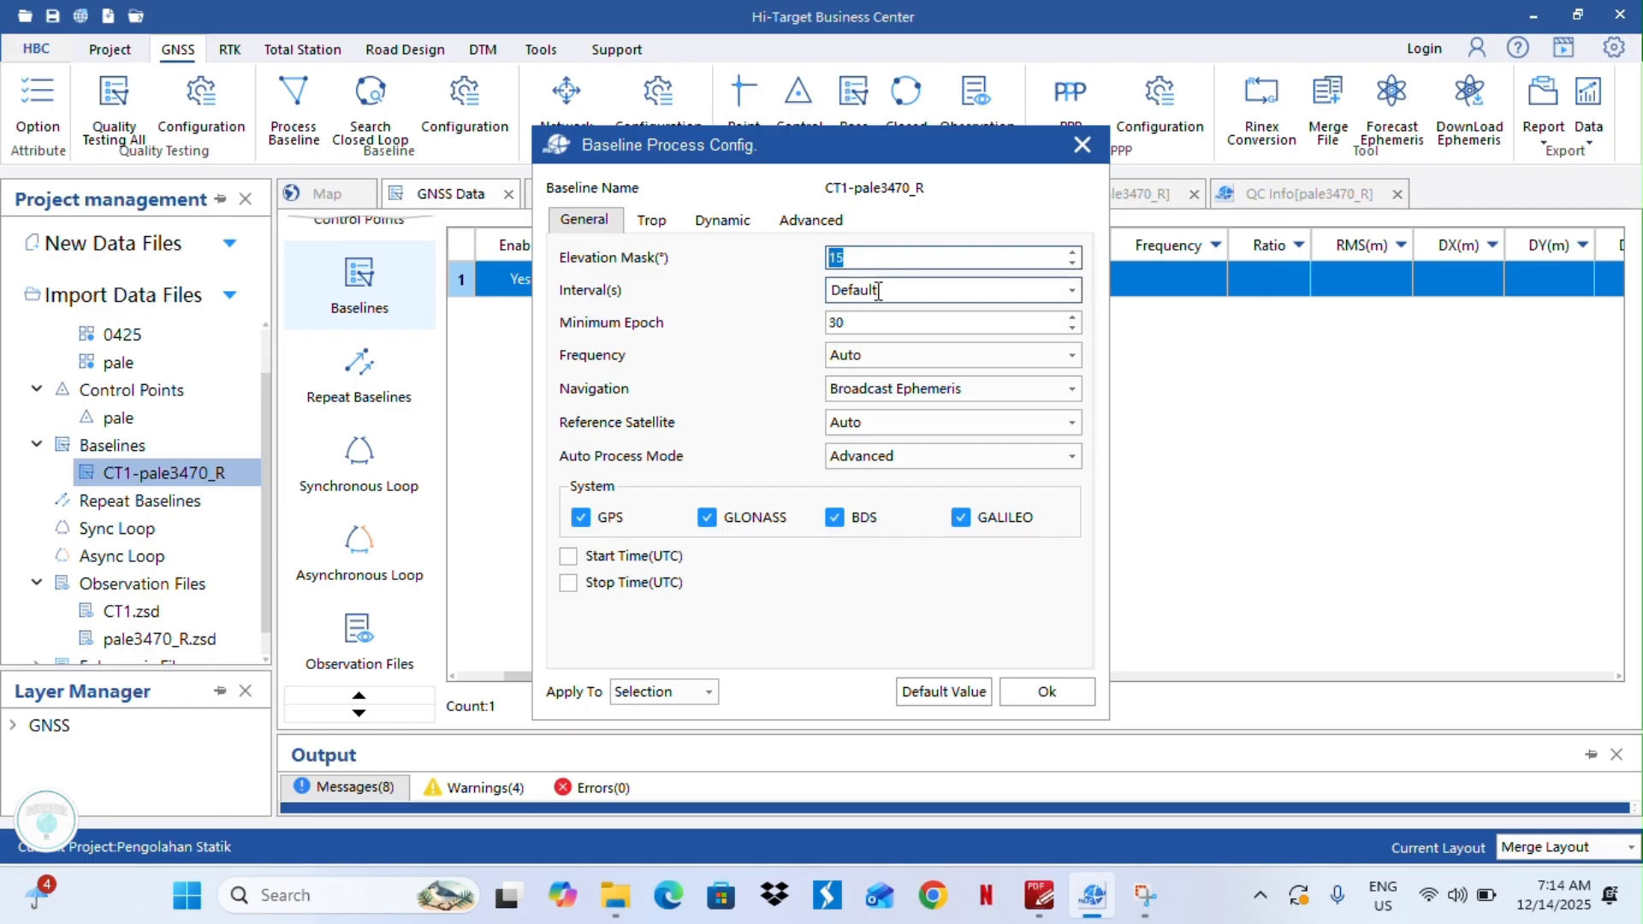
click(1070, 291)
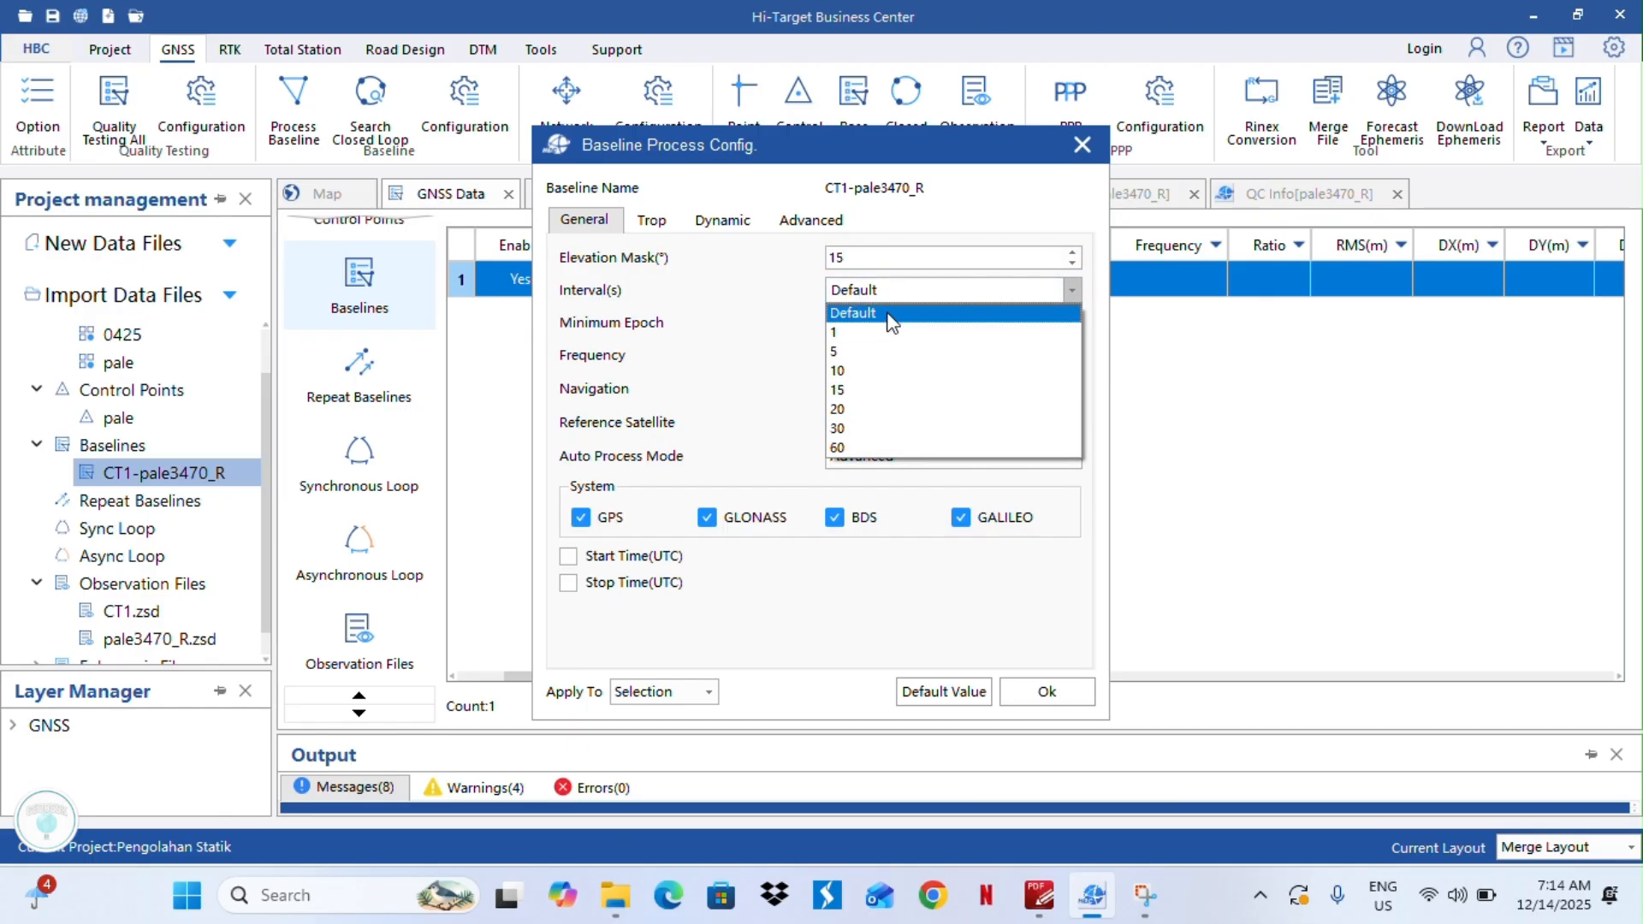
click(847, 428)
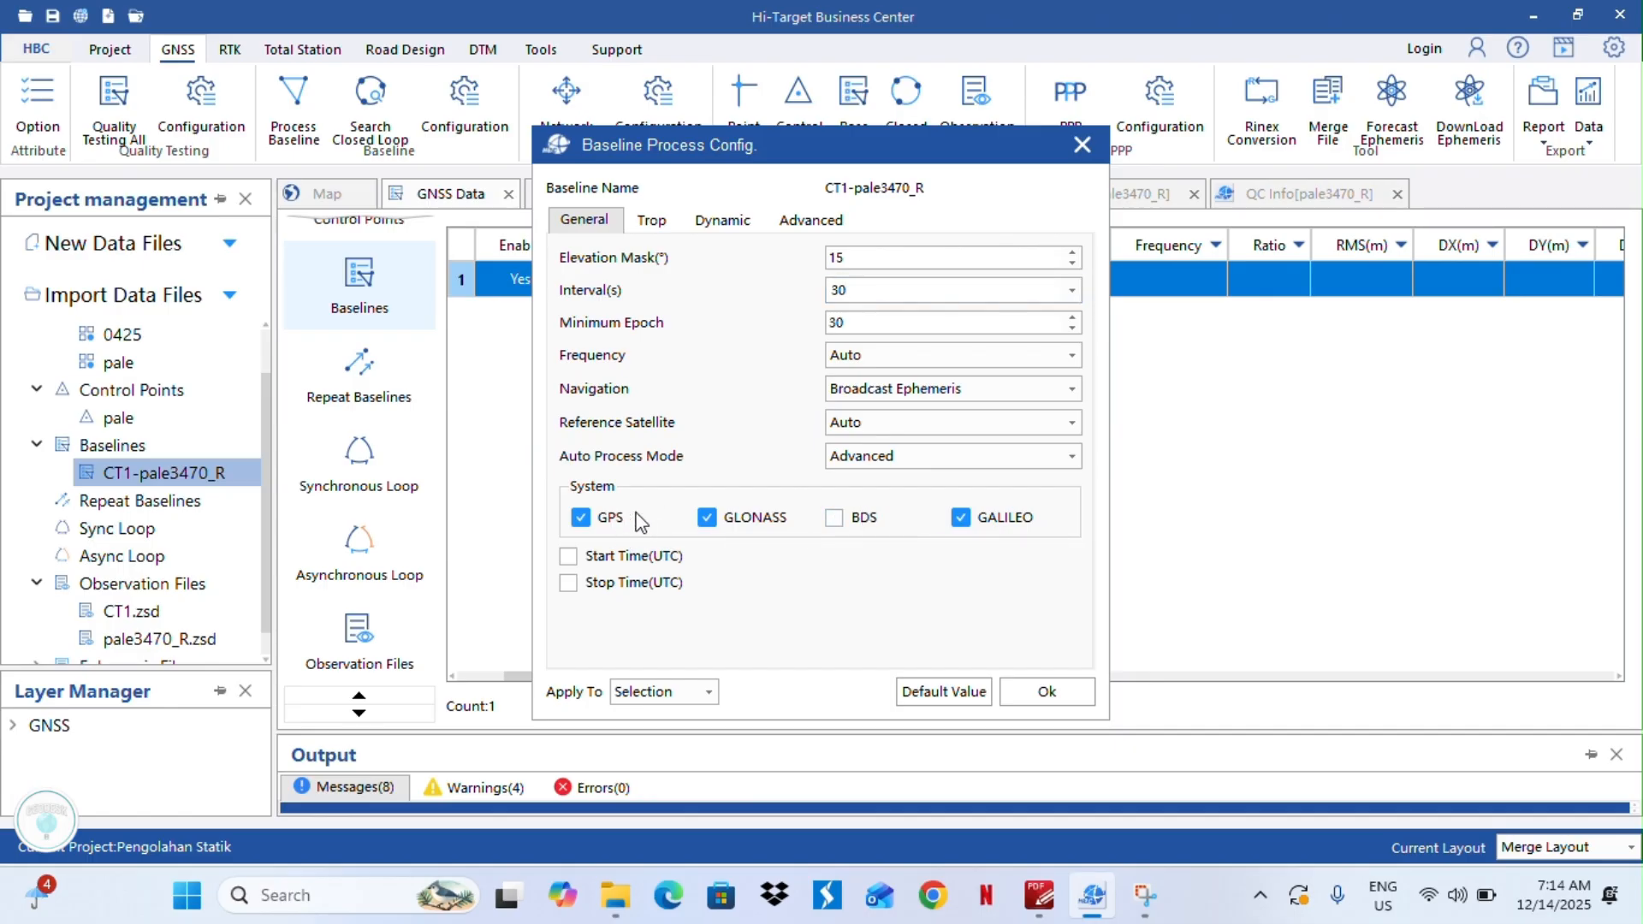
click(1051, 695)
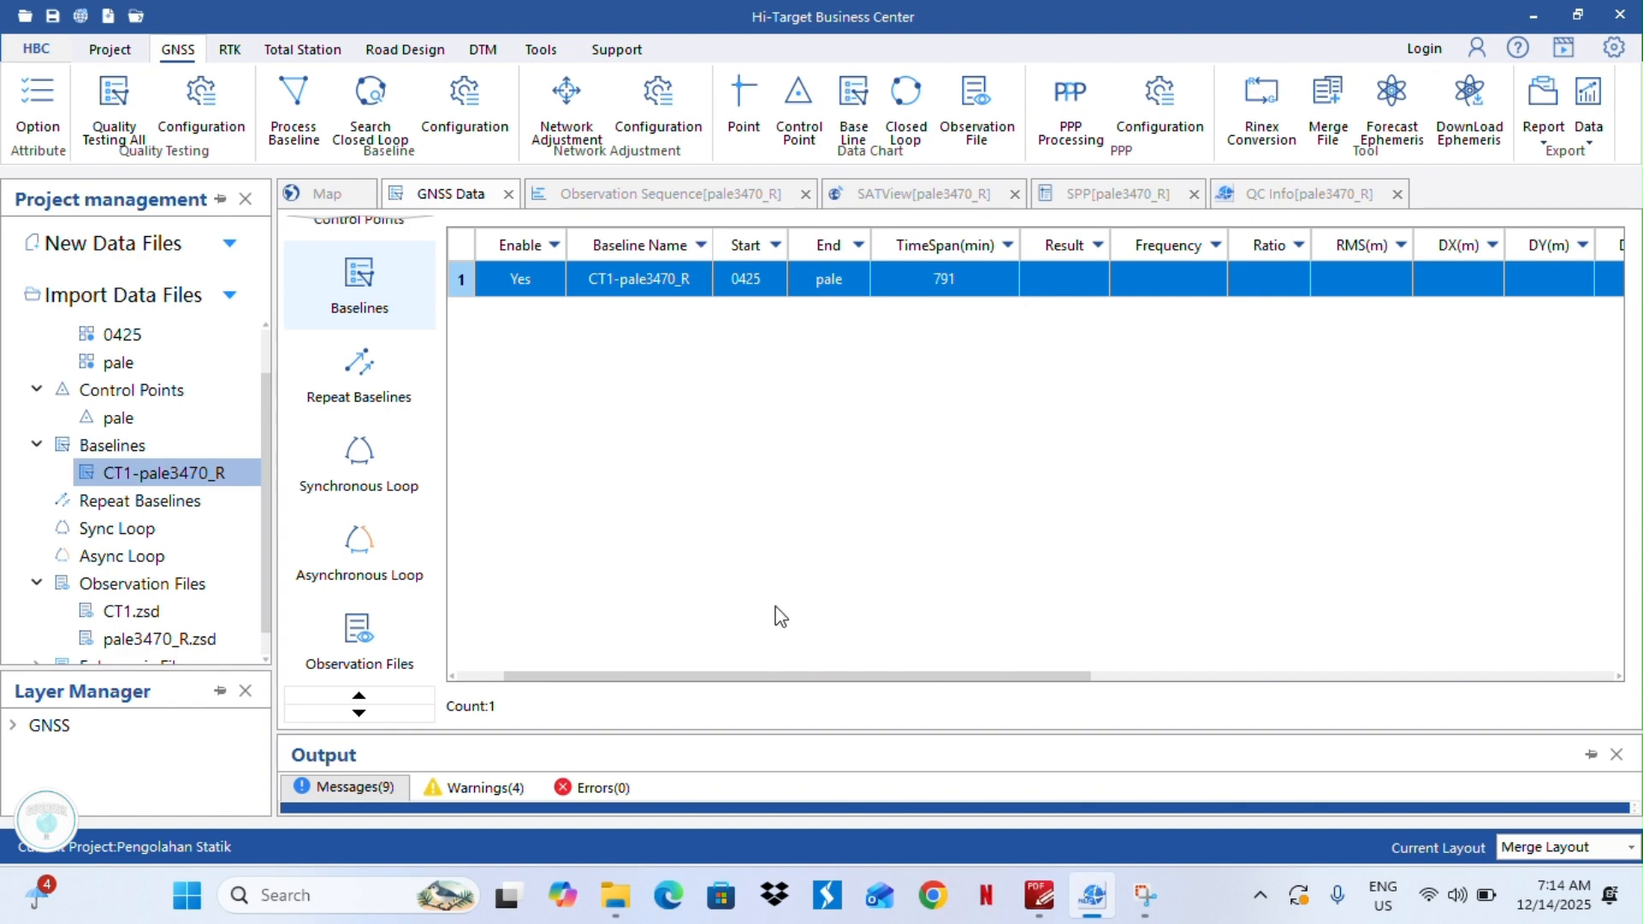
Examine the start and end points of baseline CT1-pale3470_R in the baseline table and on the map.
drag(766, 676, 660, 675)
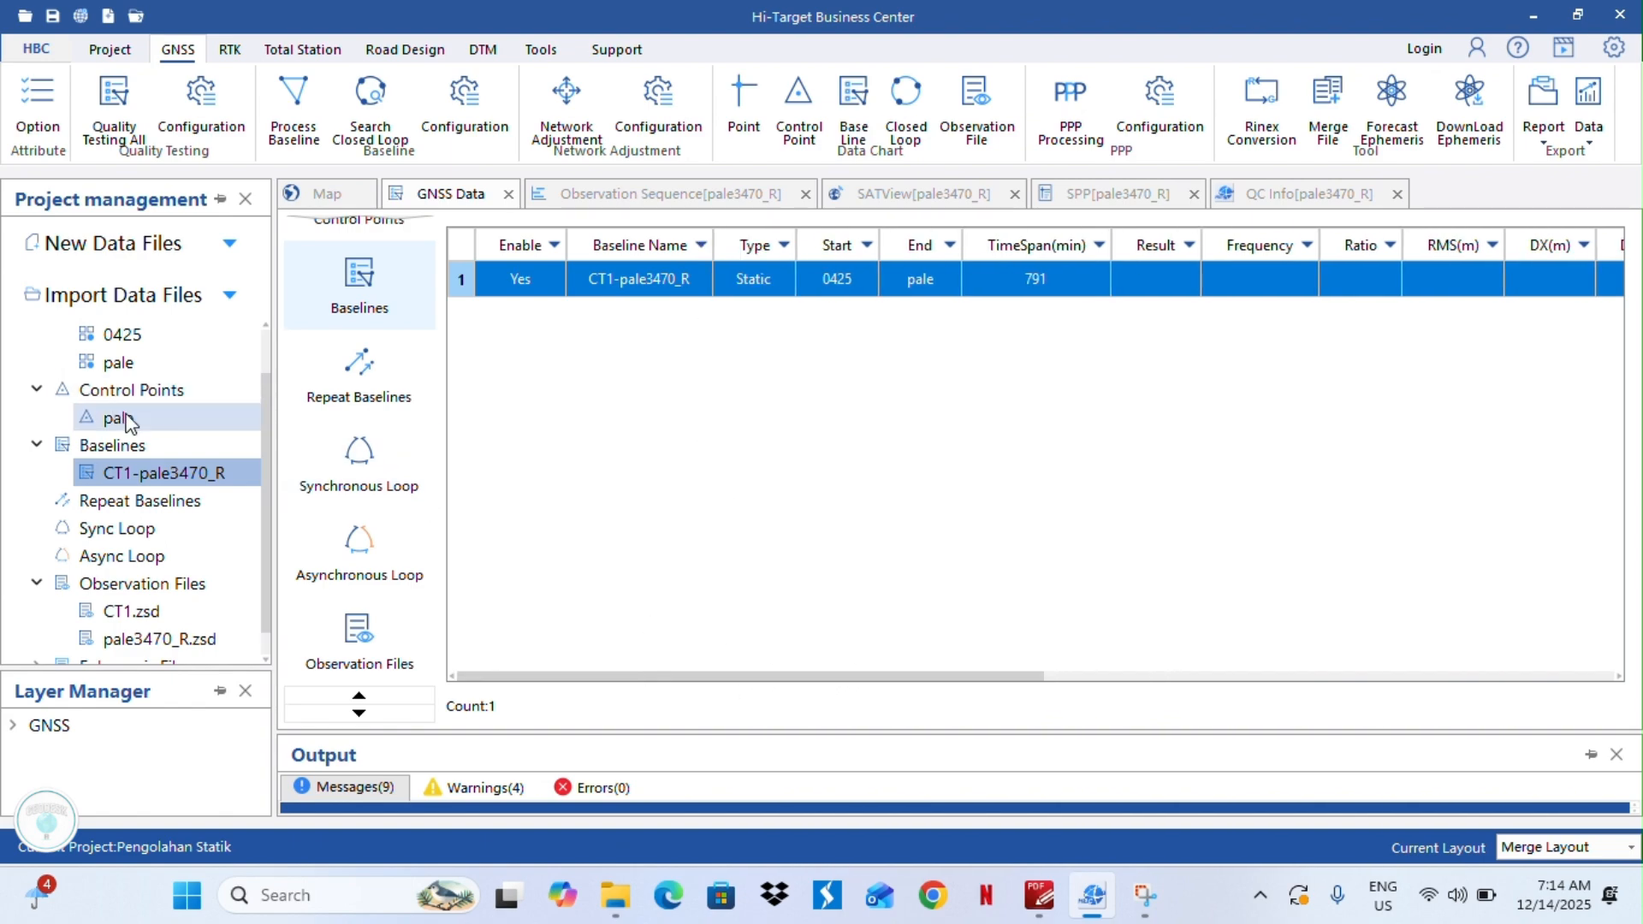
click(330, 197)
scroll(894, 389, down, 1)
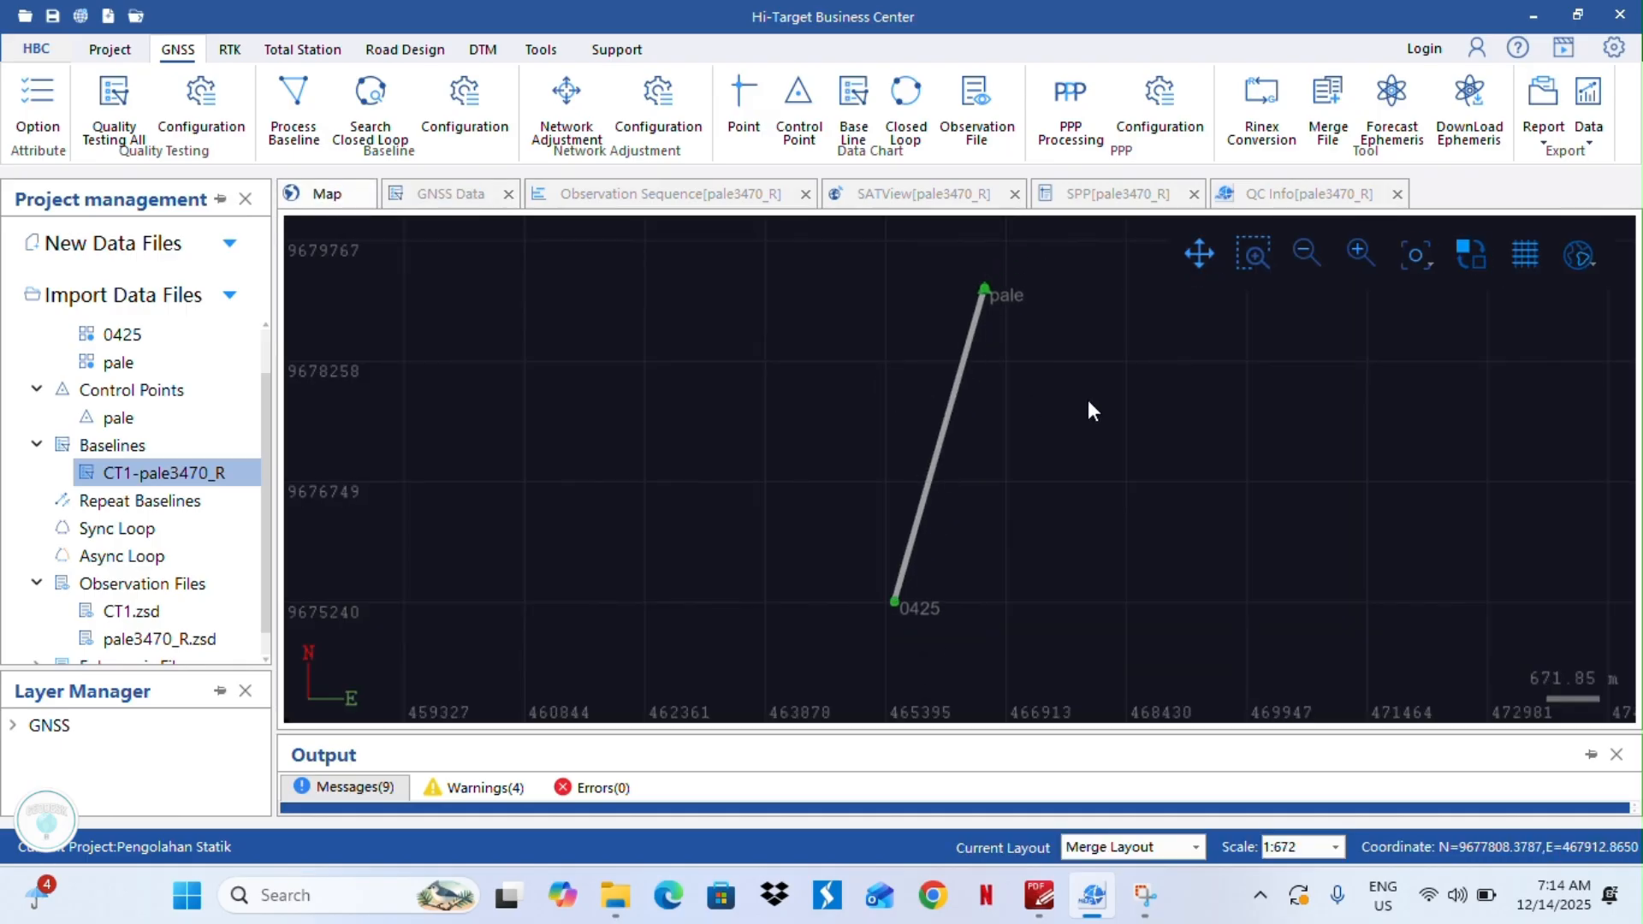
scroll(1044, 398, down, 1)
scroll(1041, 404, up, 1)
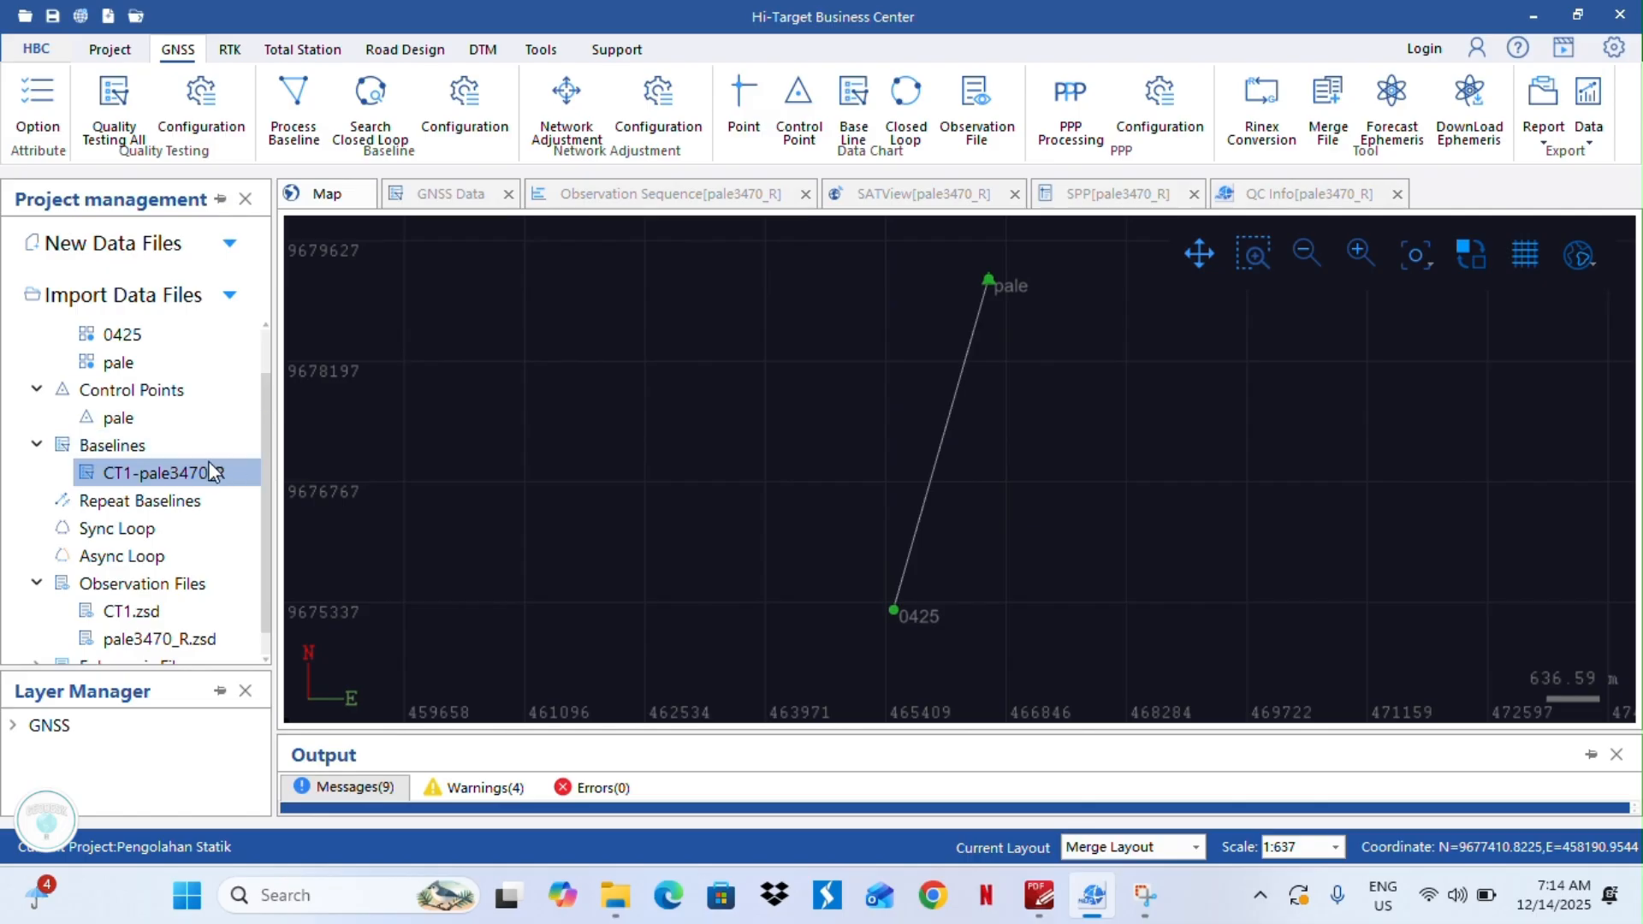
Invert baseline CT1-pale3470_R so that it runs from pale to 0425.
right_click(157, 478)
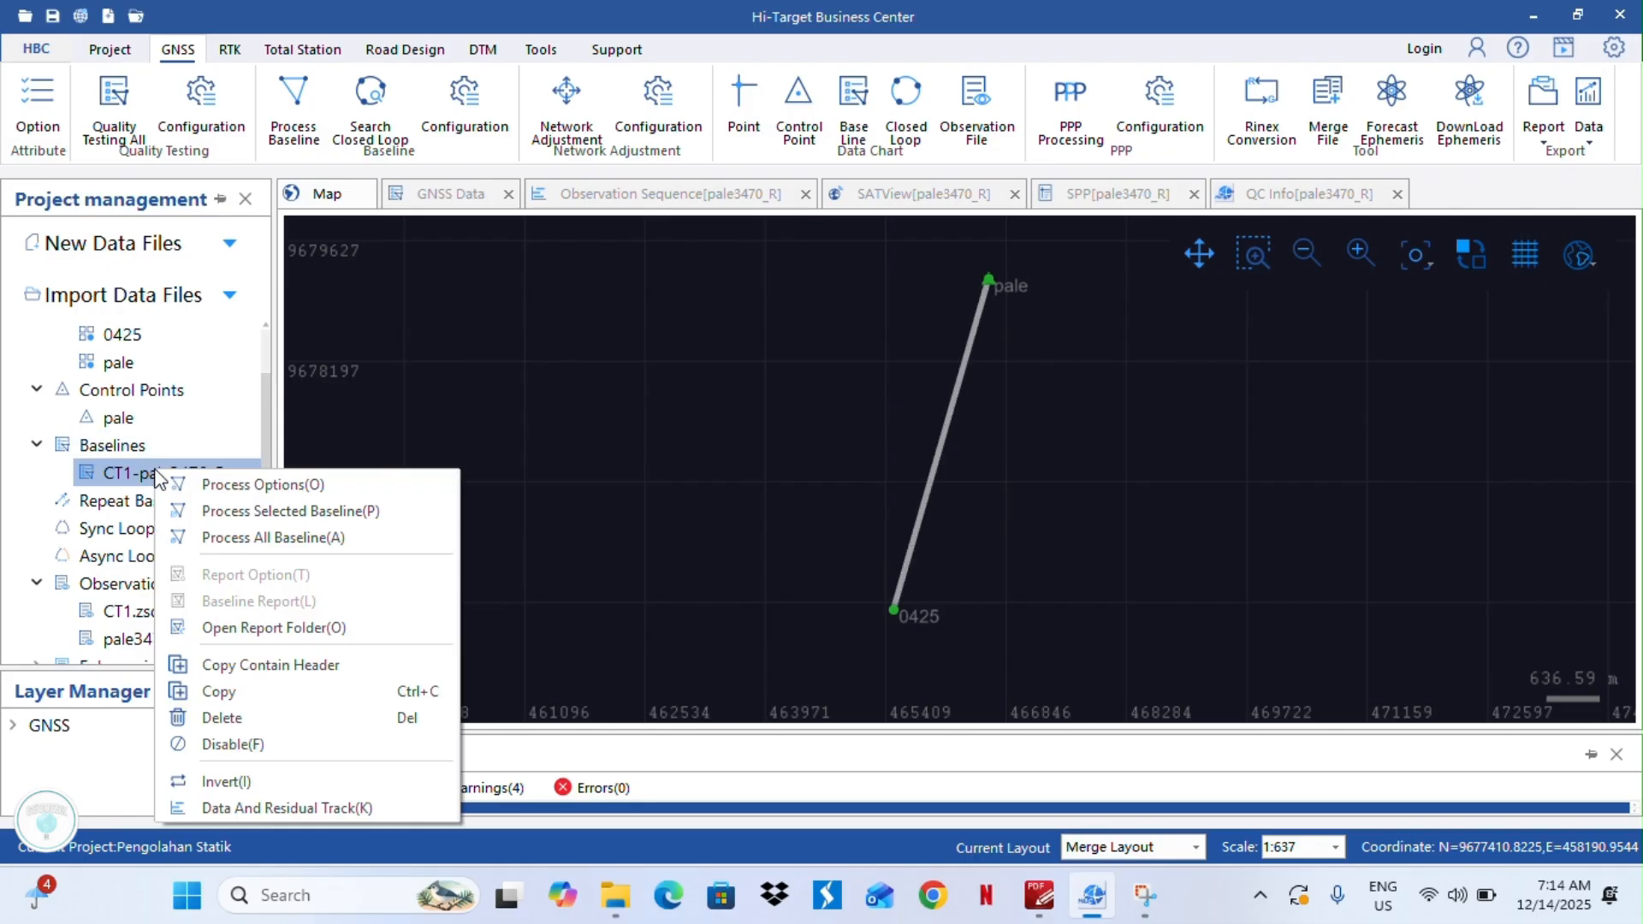
click(129, 479)
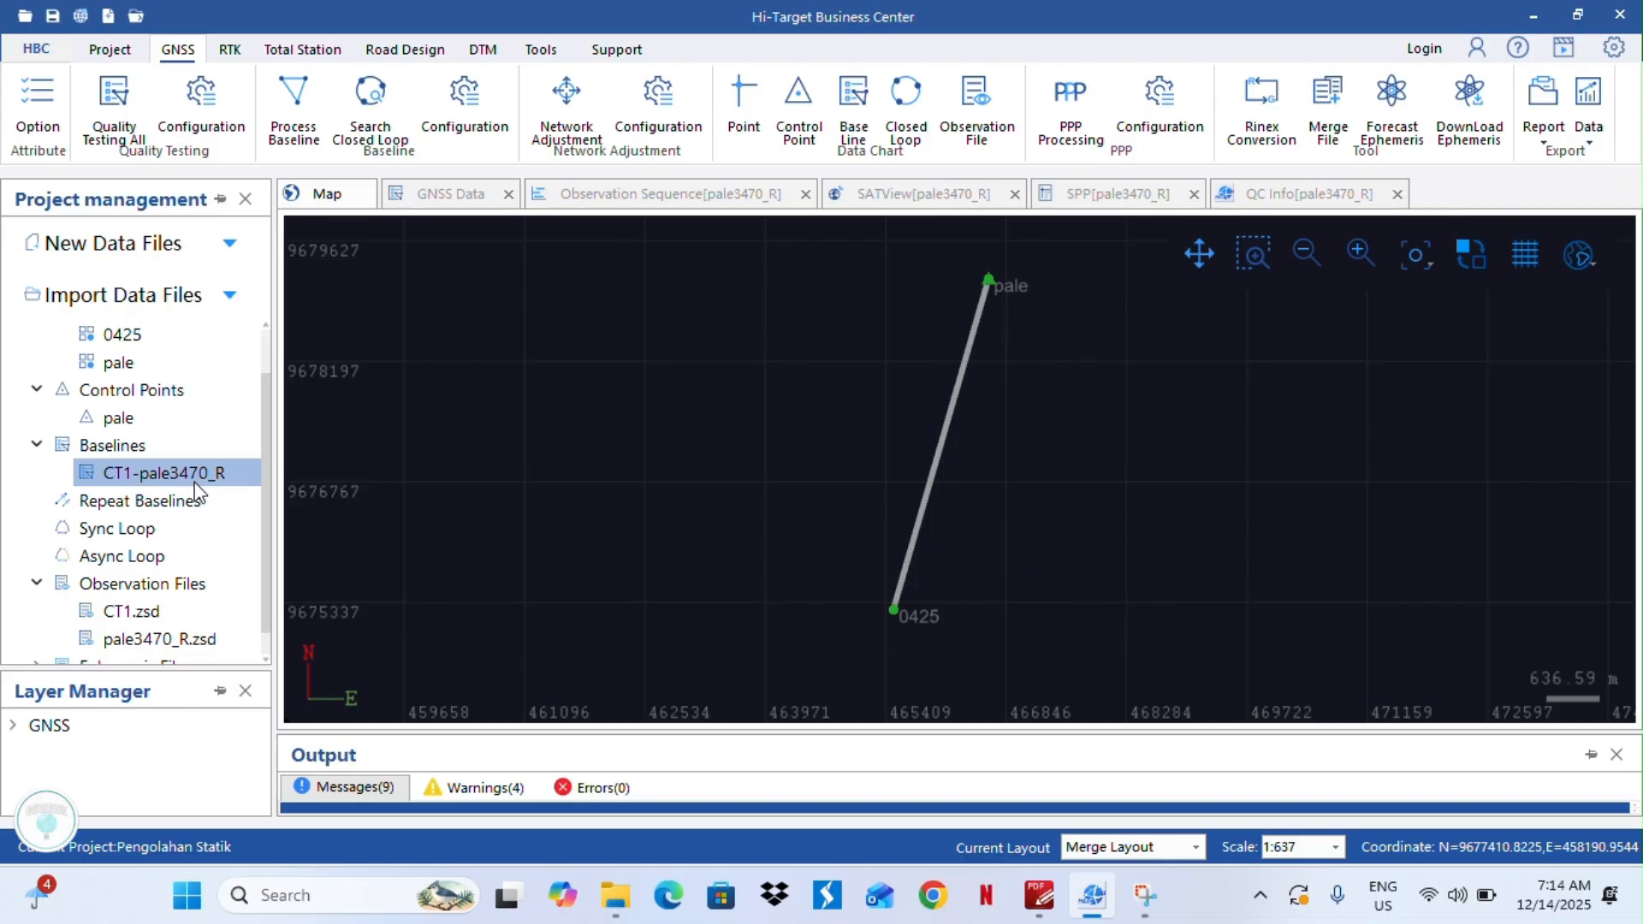
click(1066, 342)
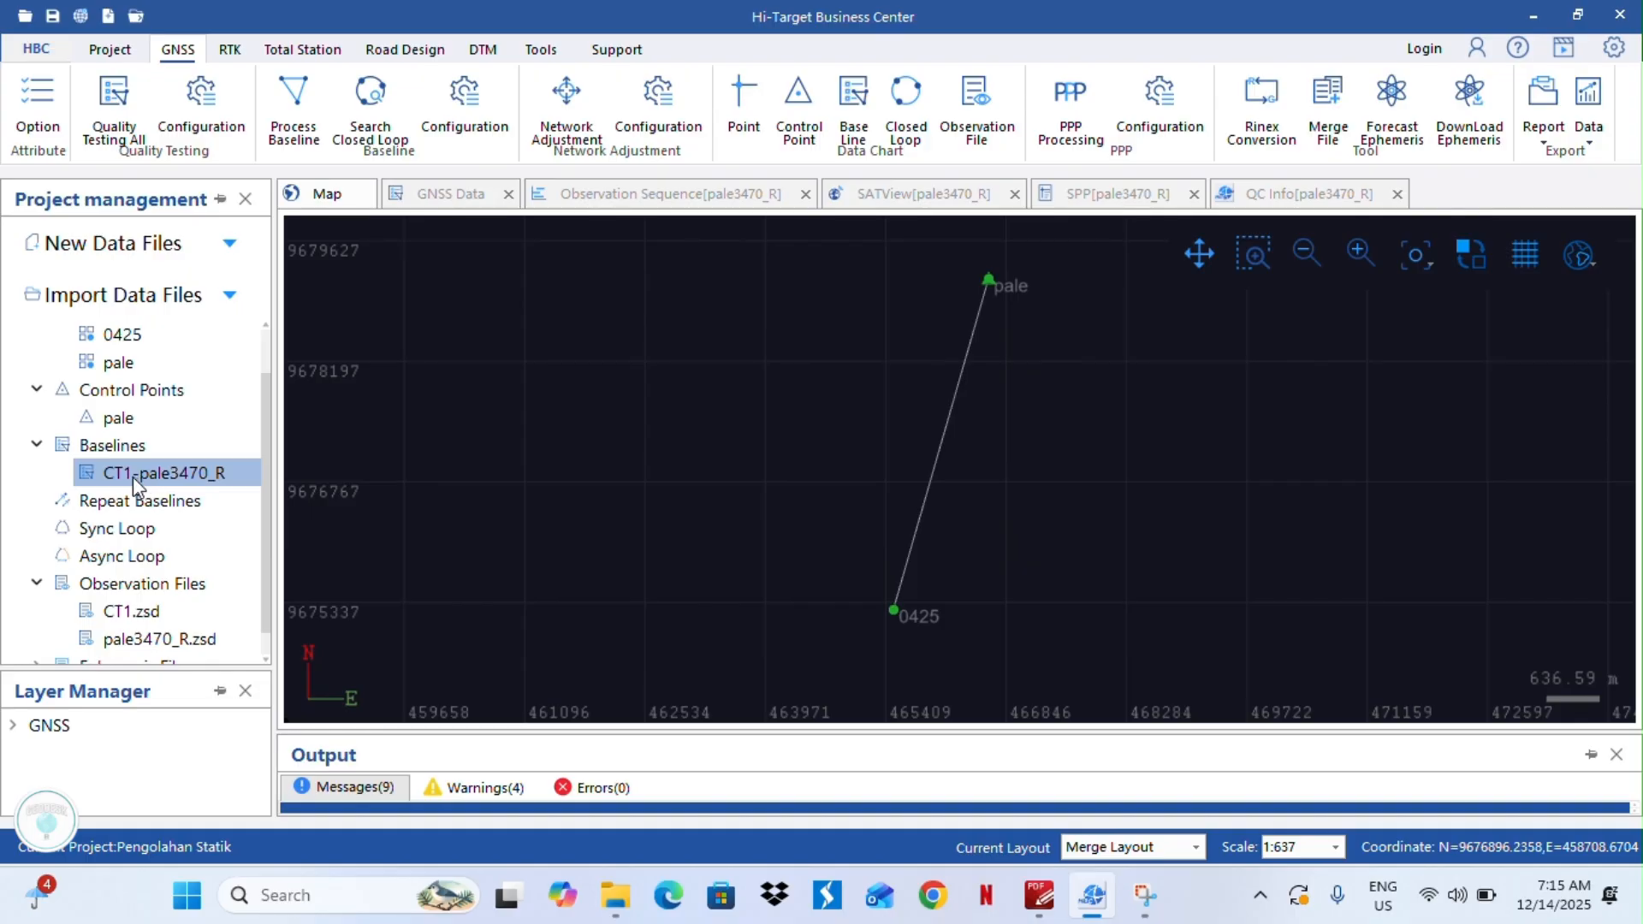
right_click(182, 481)
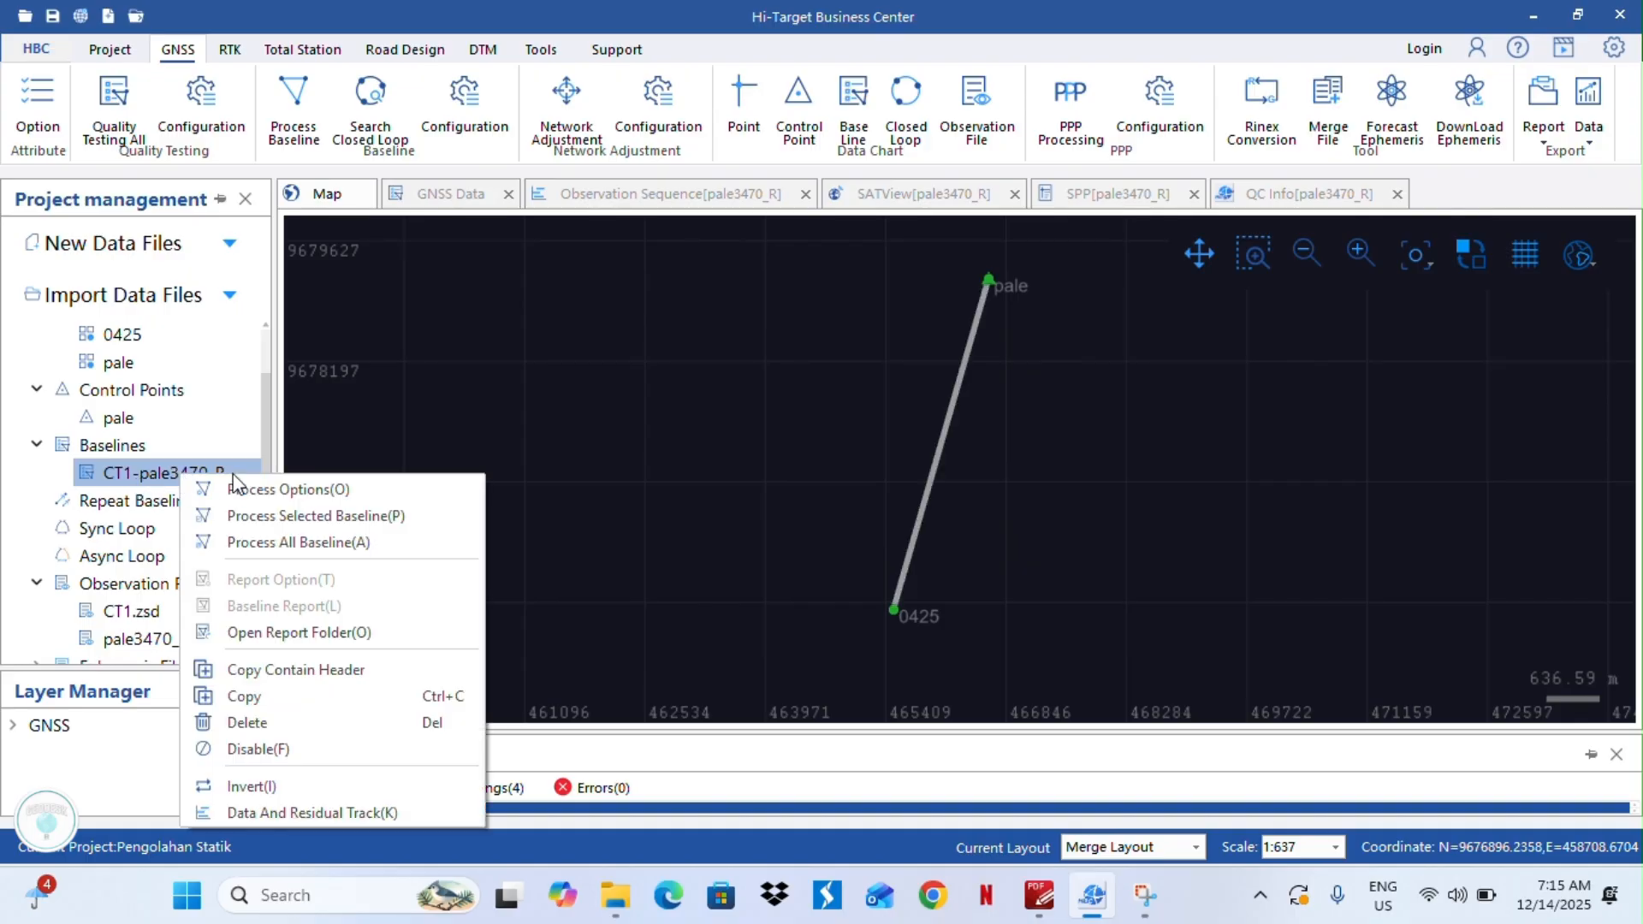
click(265, 787)
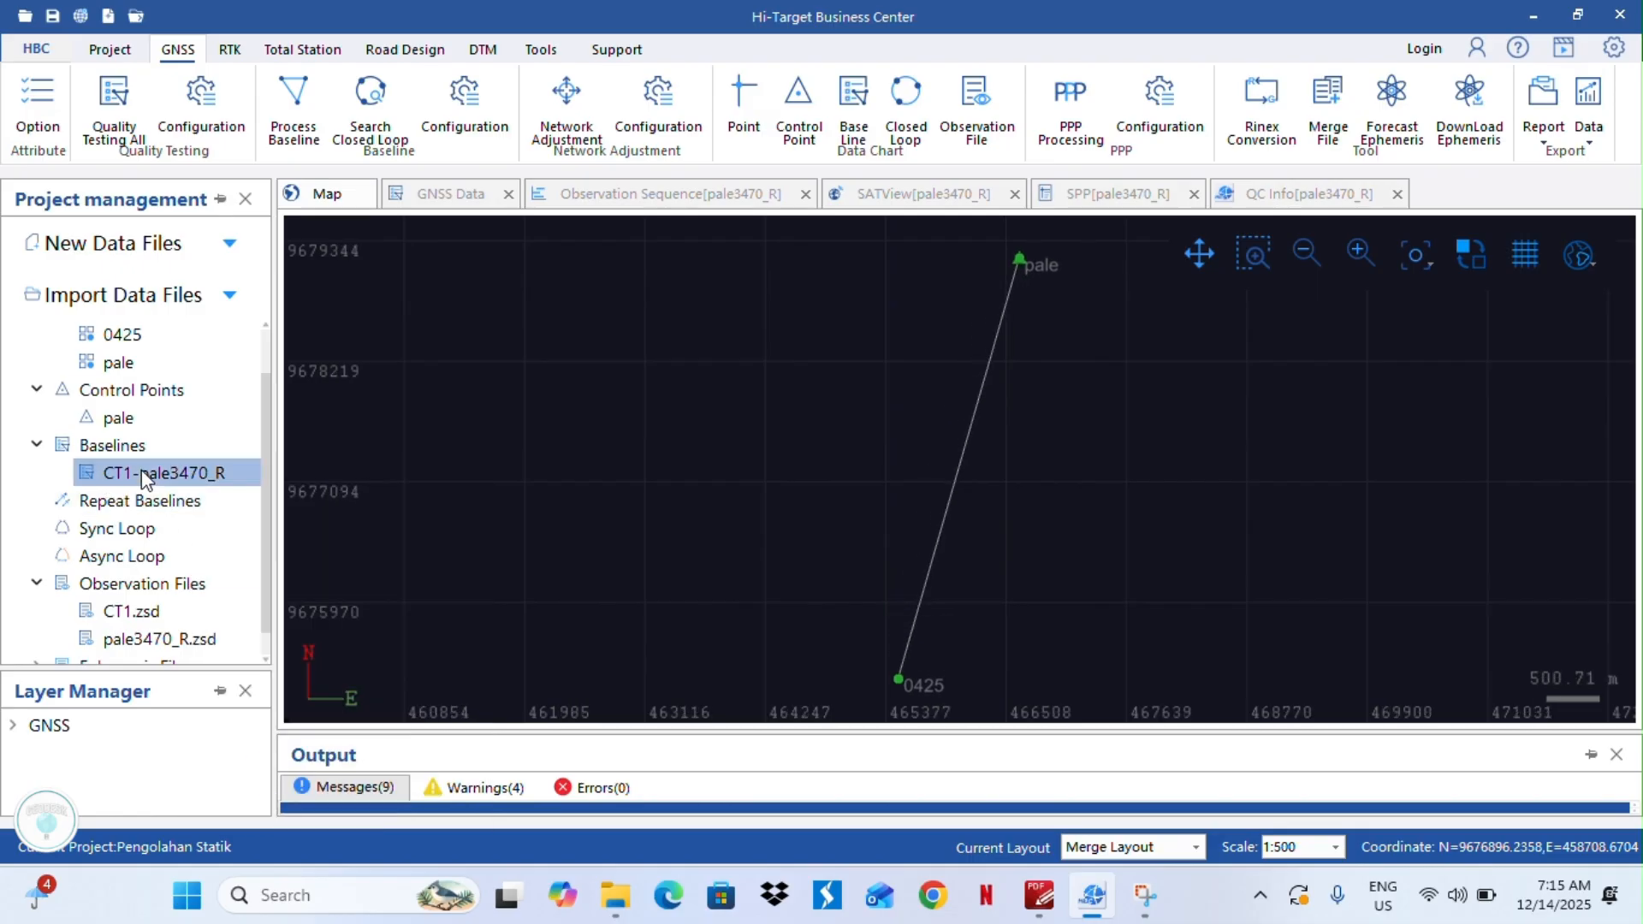
Process all baselines in the project and review the result, frequency, ratio and RMS of pale3470_R-CT1 in the baseline table.
double_click(163, 474)
click(147, 447)
click(106, 479)
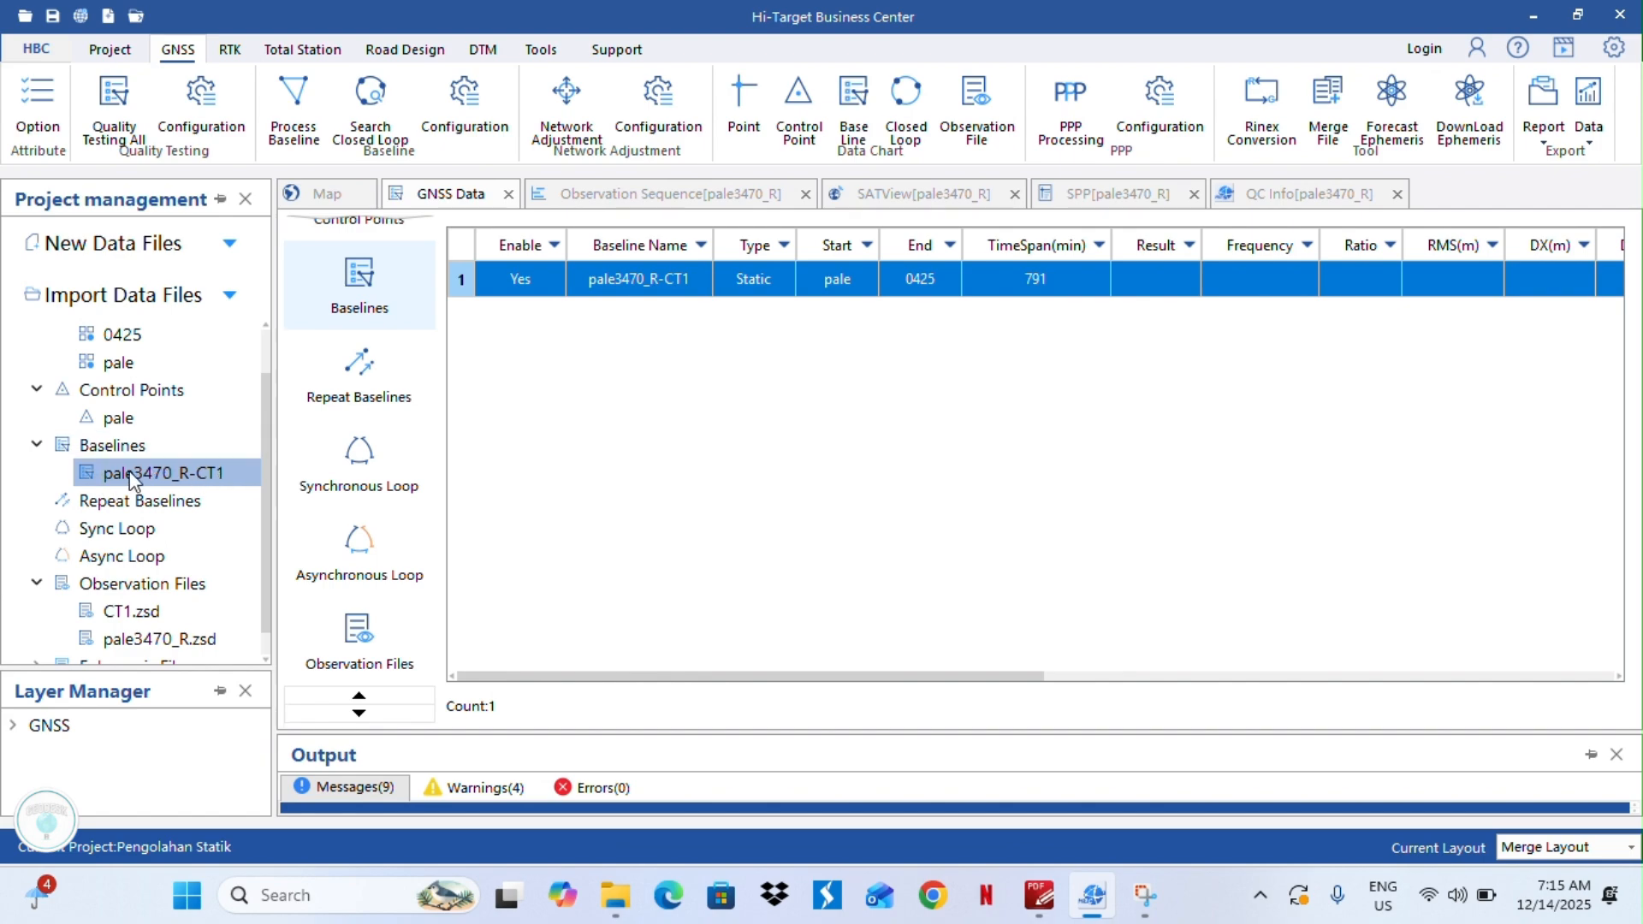
right_click(162, 471)
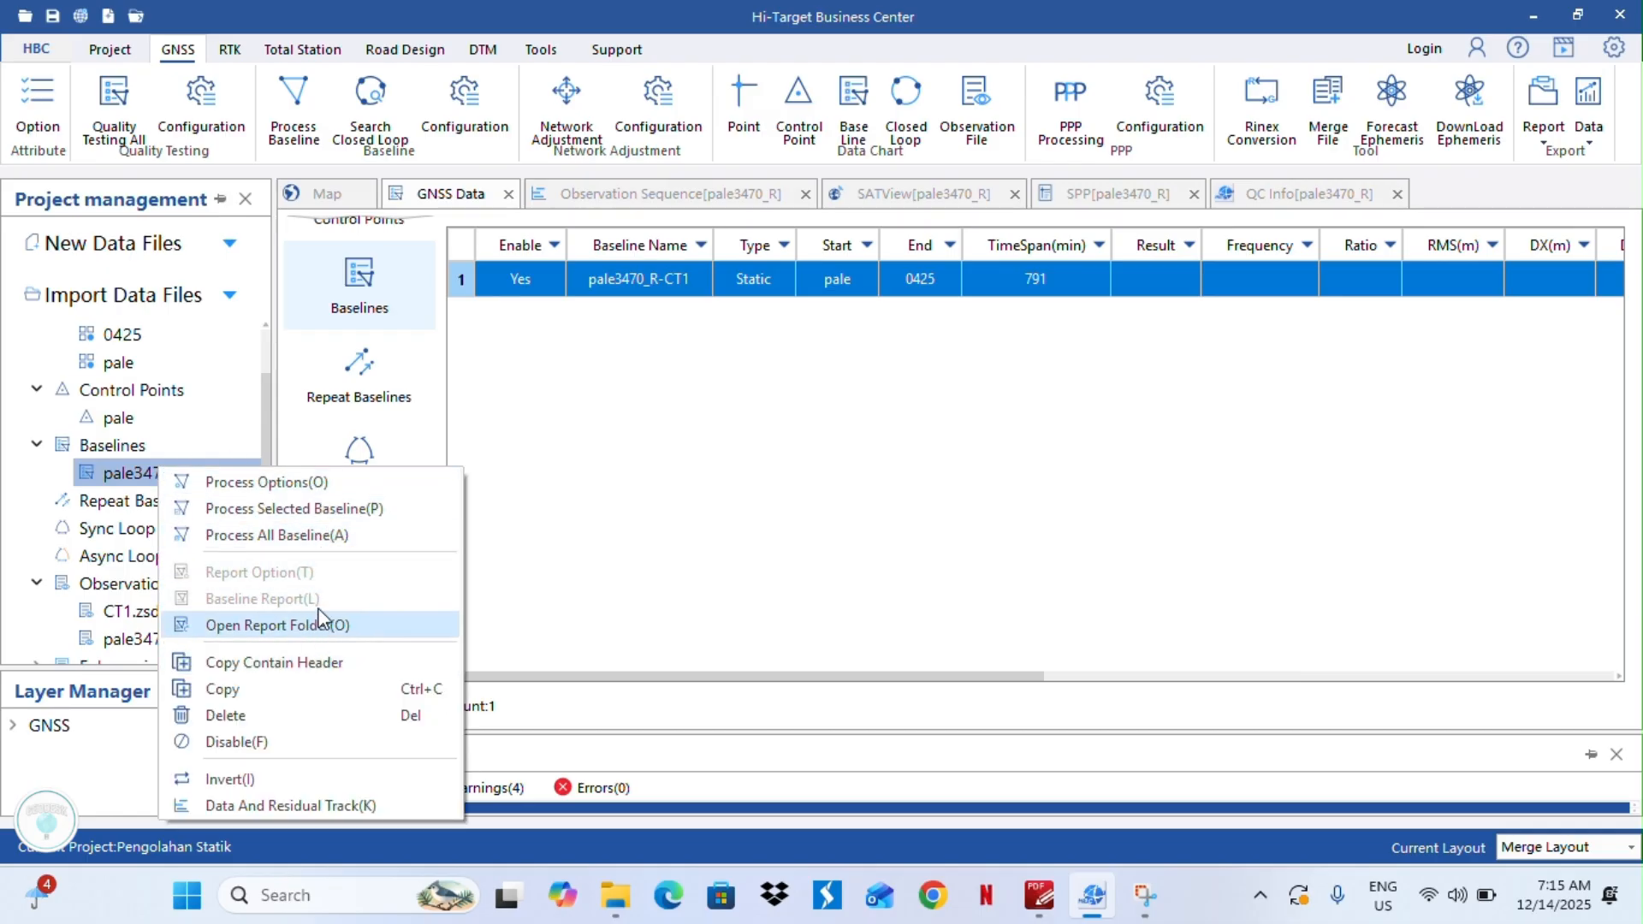
click(272, 536)
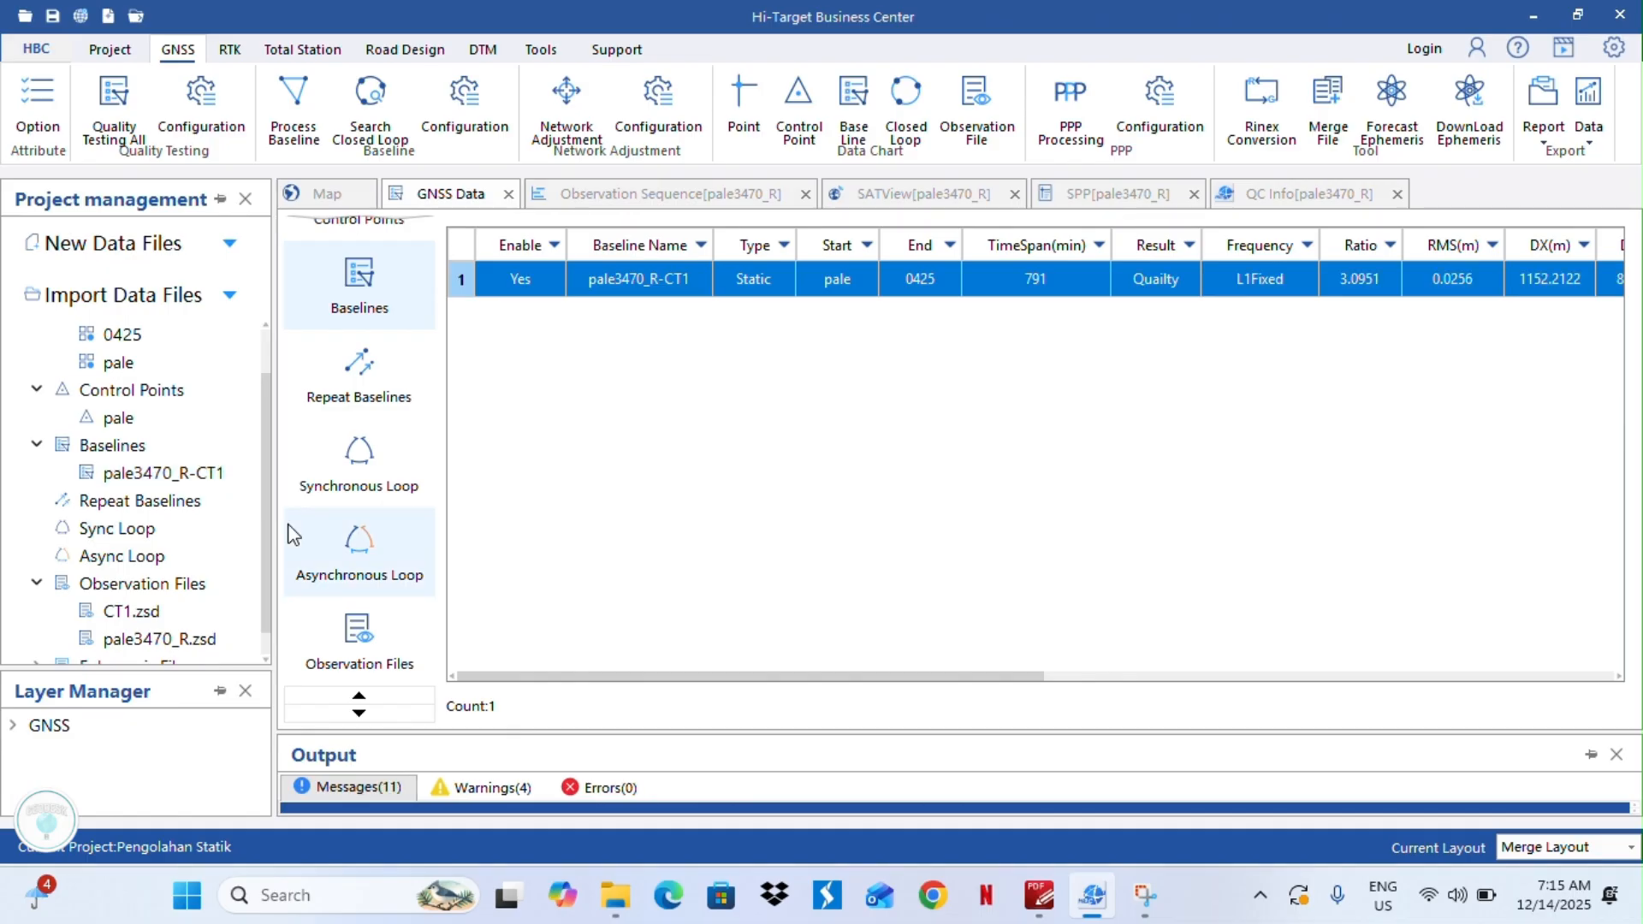
click(991, 421)
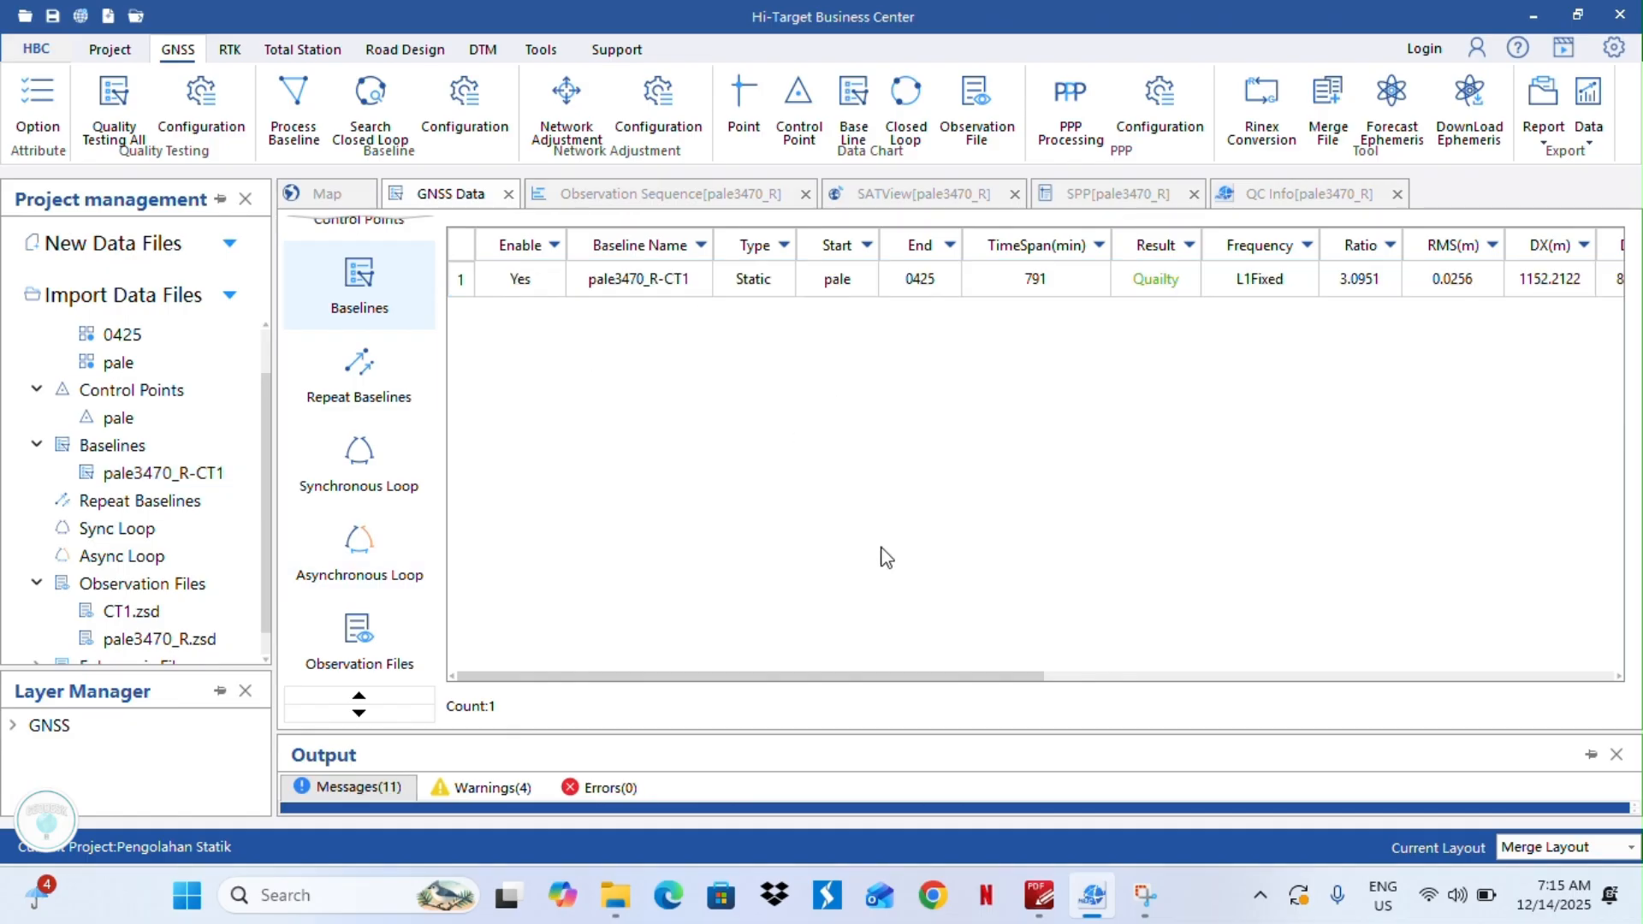
drag(835, 669, 891, 678)
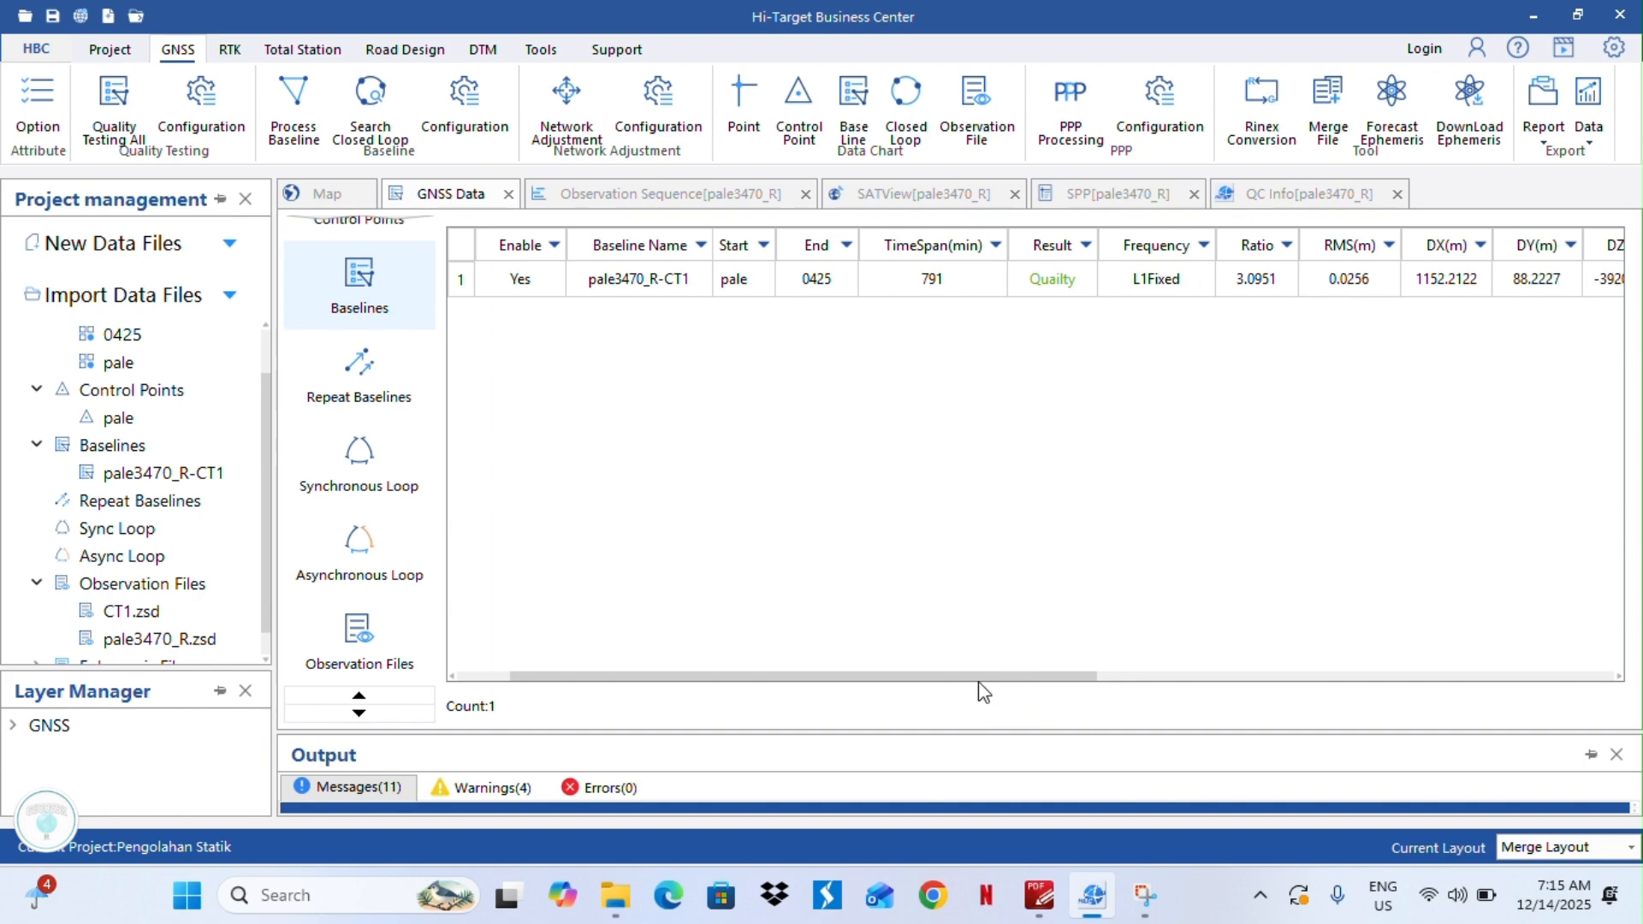
drag(1013, 670, 819, 672)
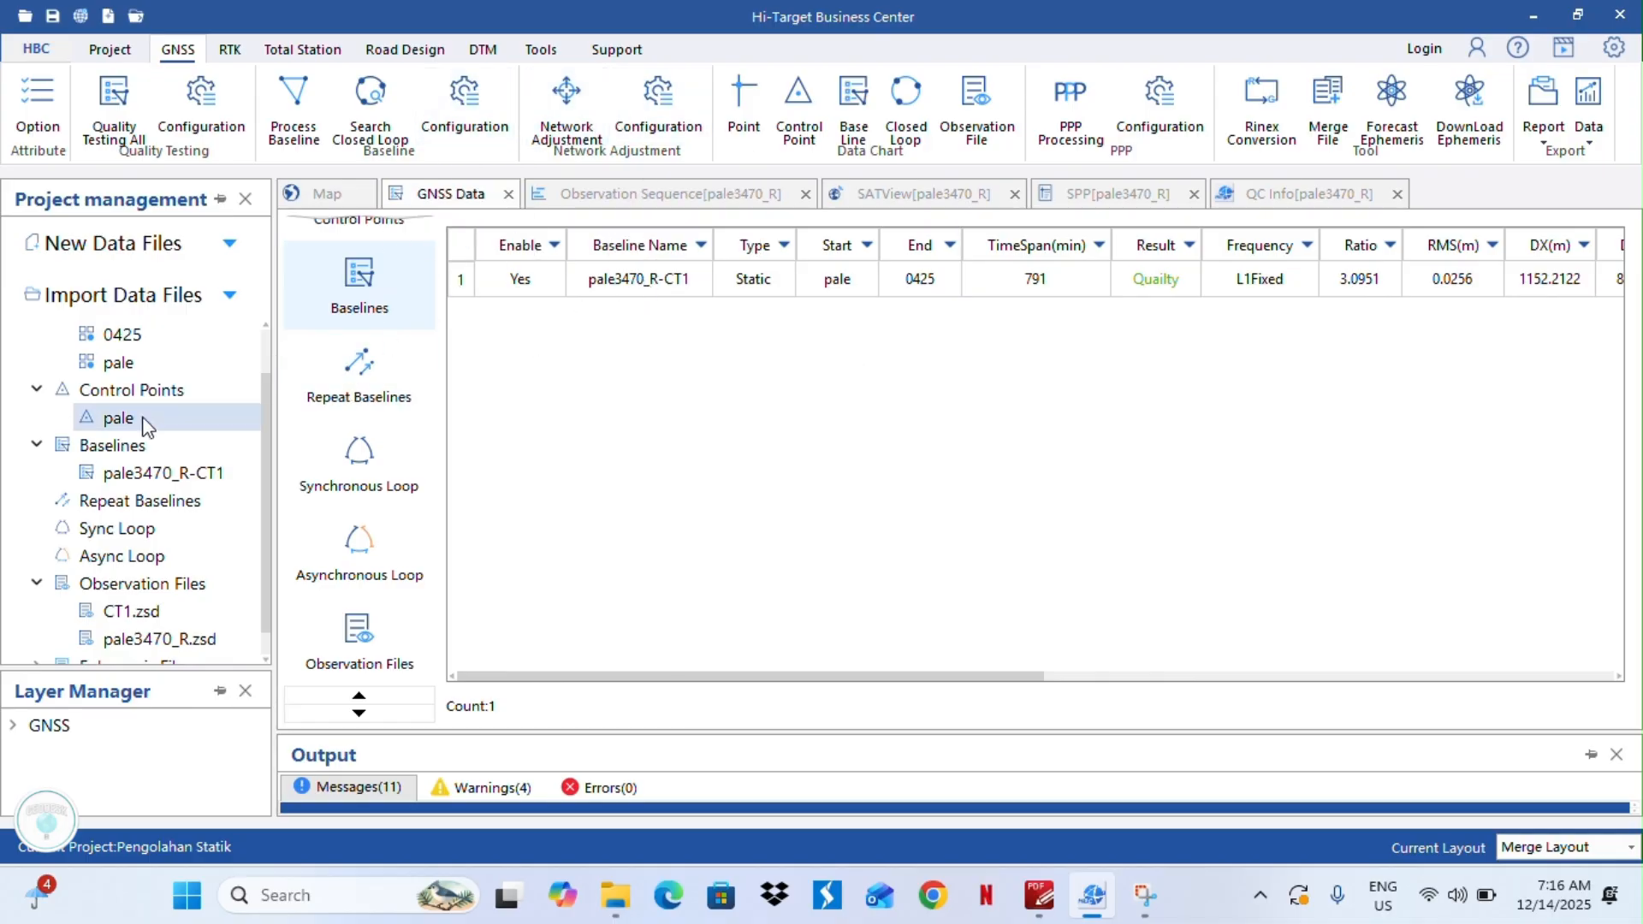
Run an automatic network adjustment on the project with the processed baseline pale3470_R-CT1.
click(152, 477)
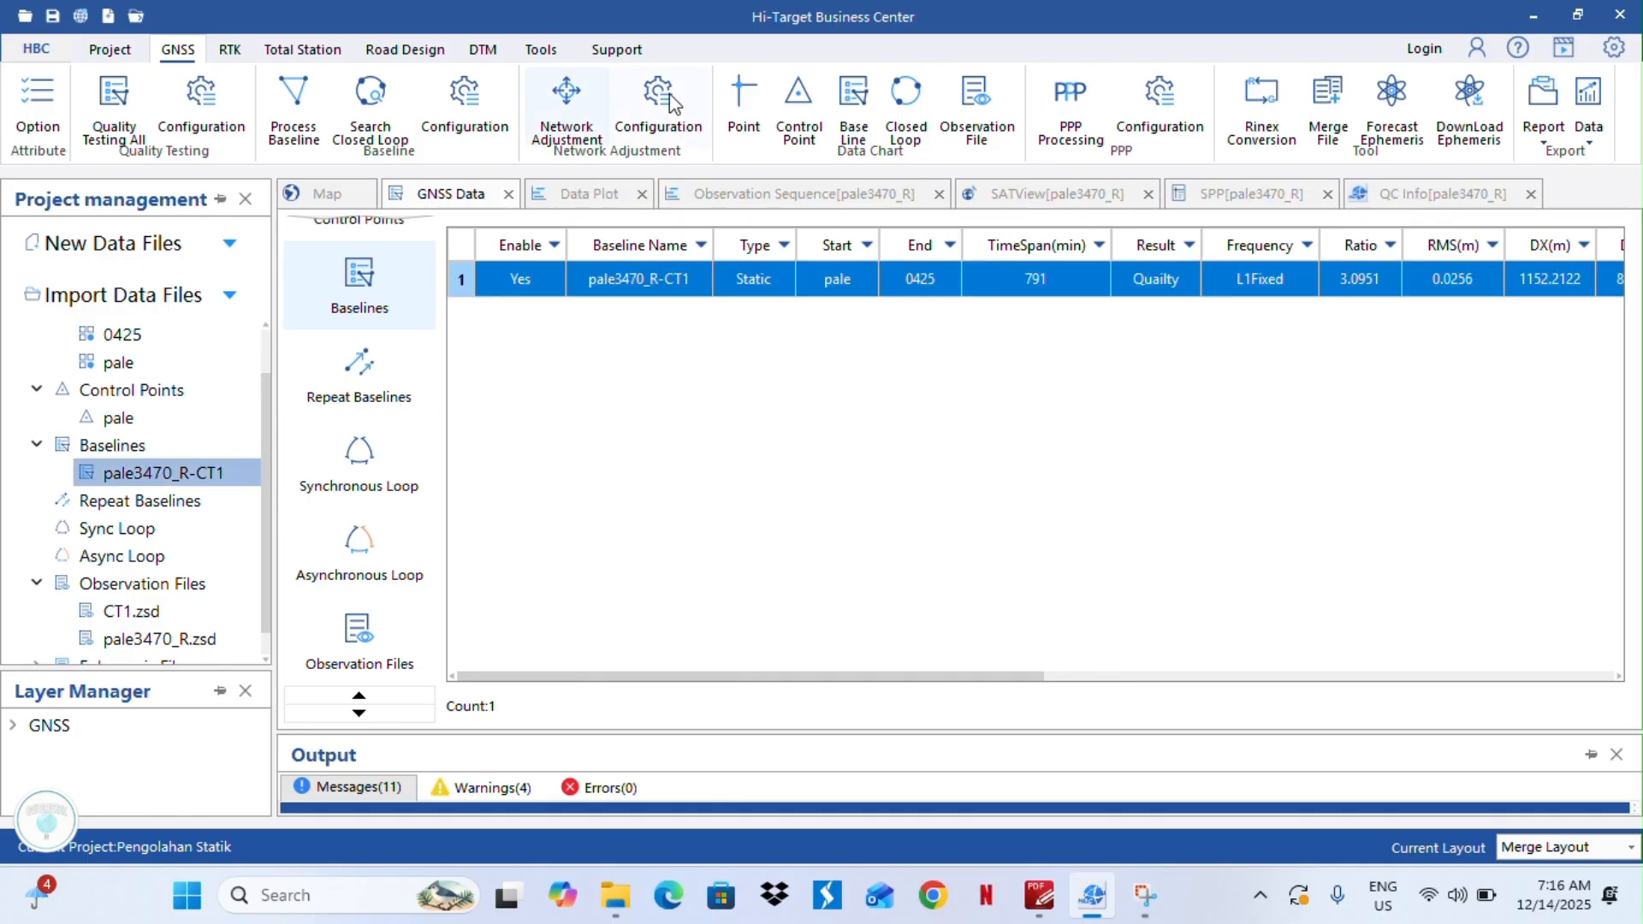
click(569, 115)
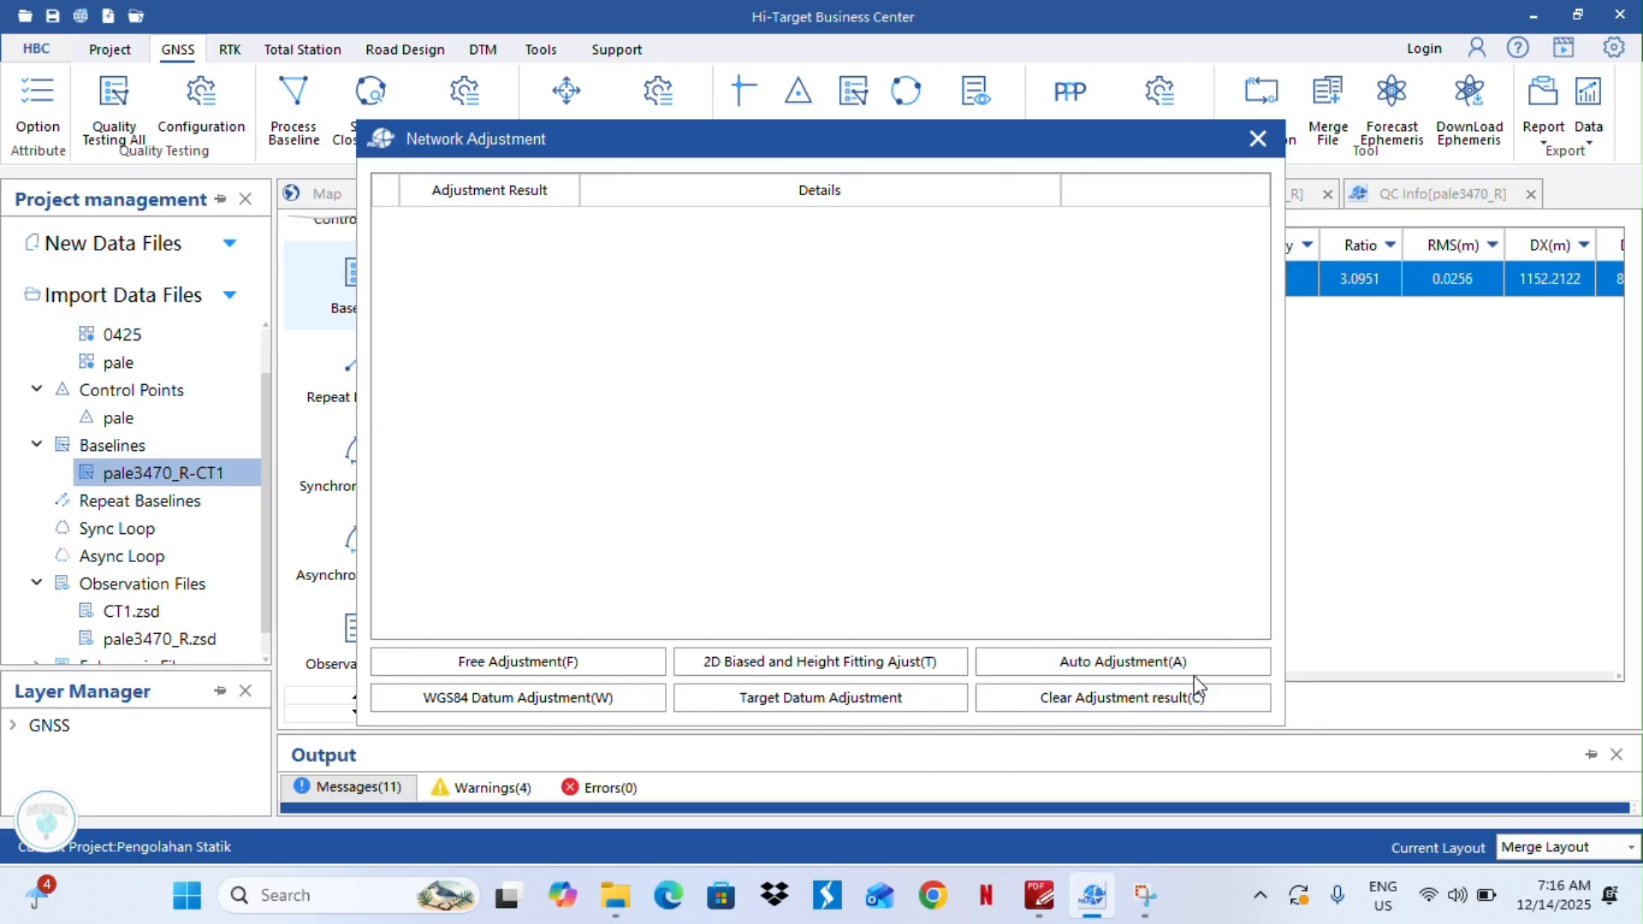
click(1062, 664)
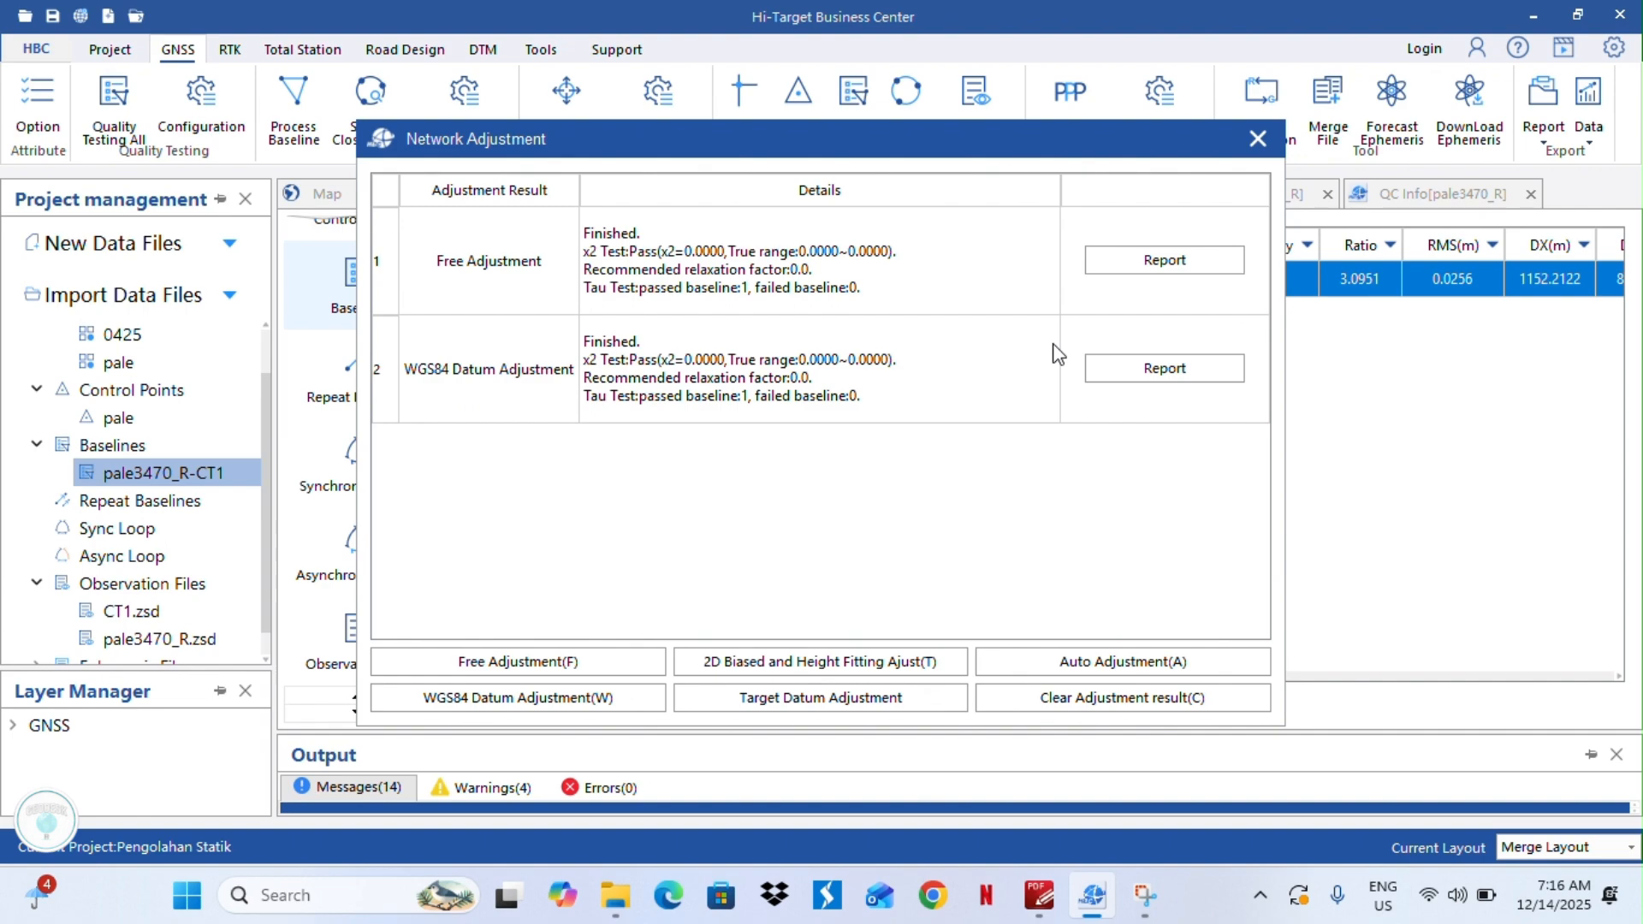
Open the WGS84 Datum Adjustment report and examine the adjusted latitude, longitude and height of point 0425.
click(1123, 371)
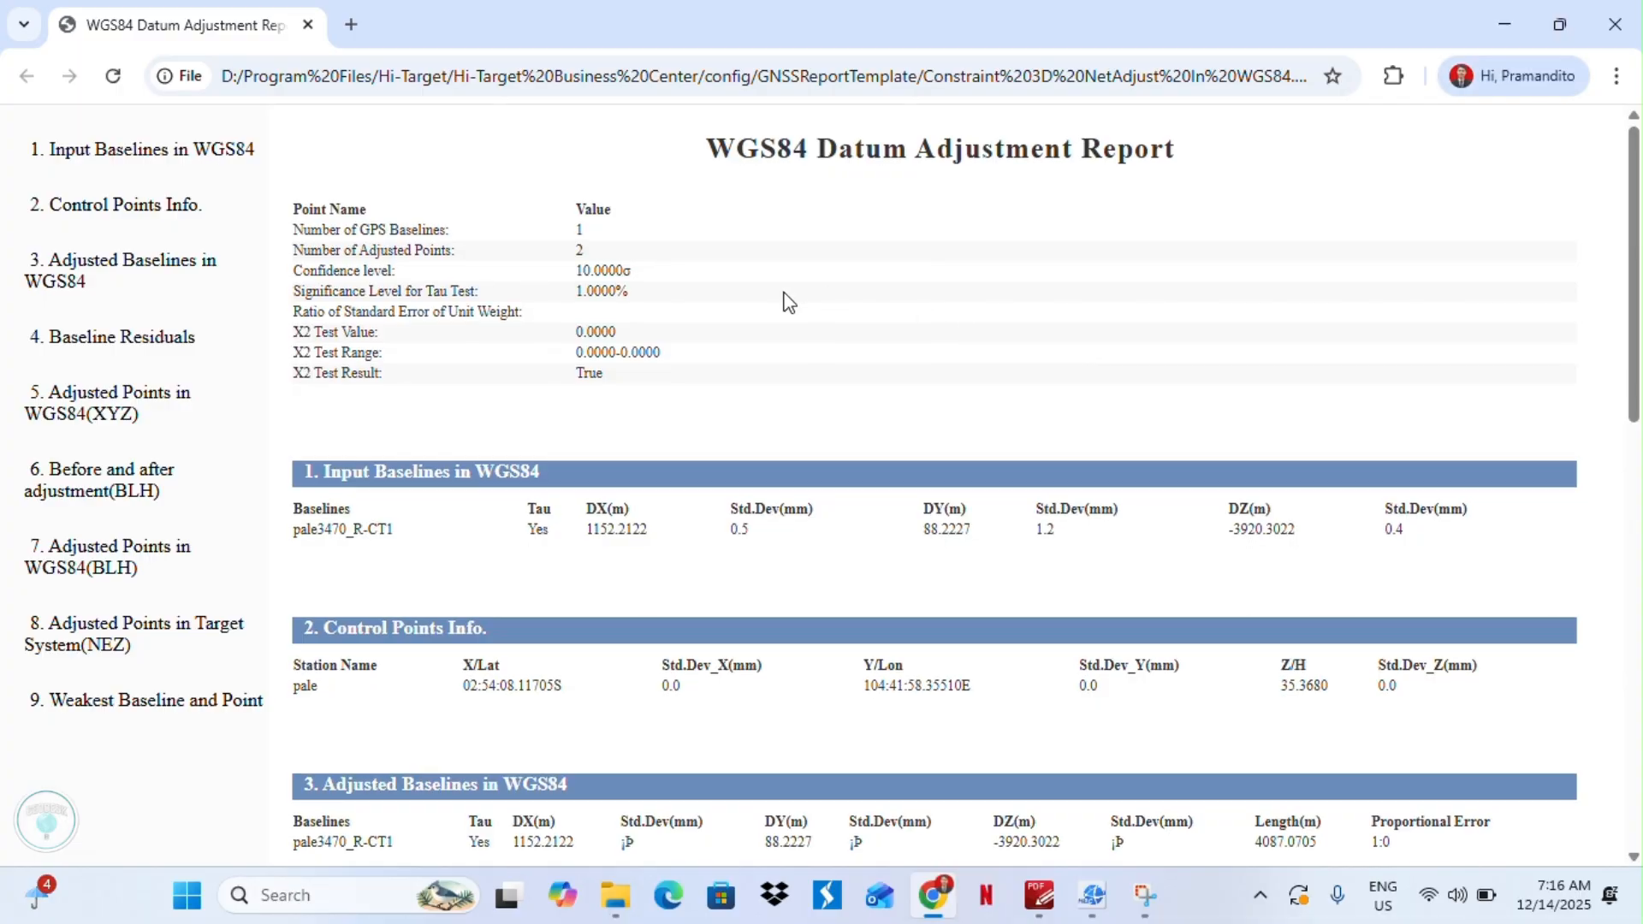
scroll(788, 301, down, 7)
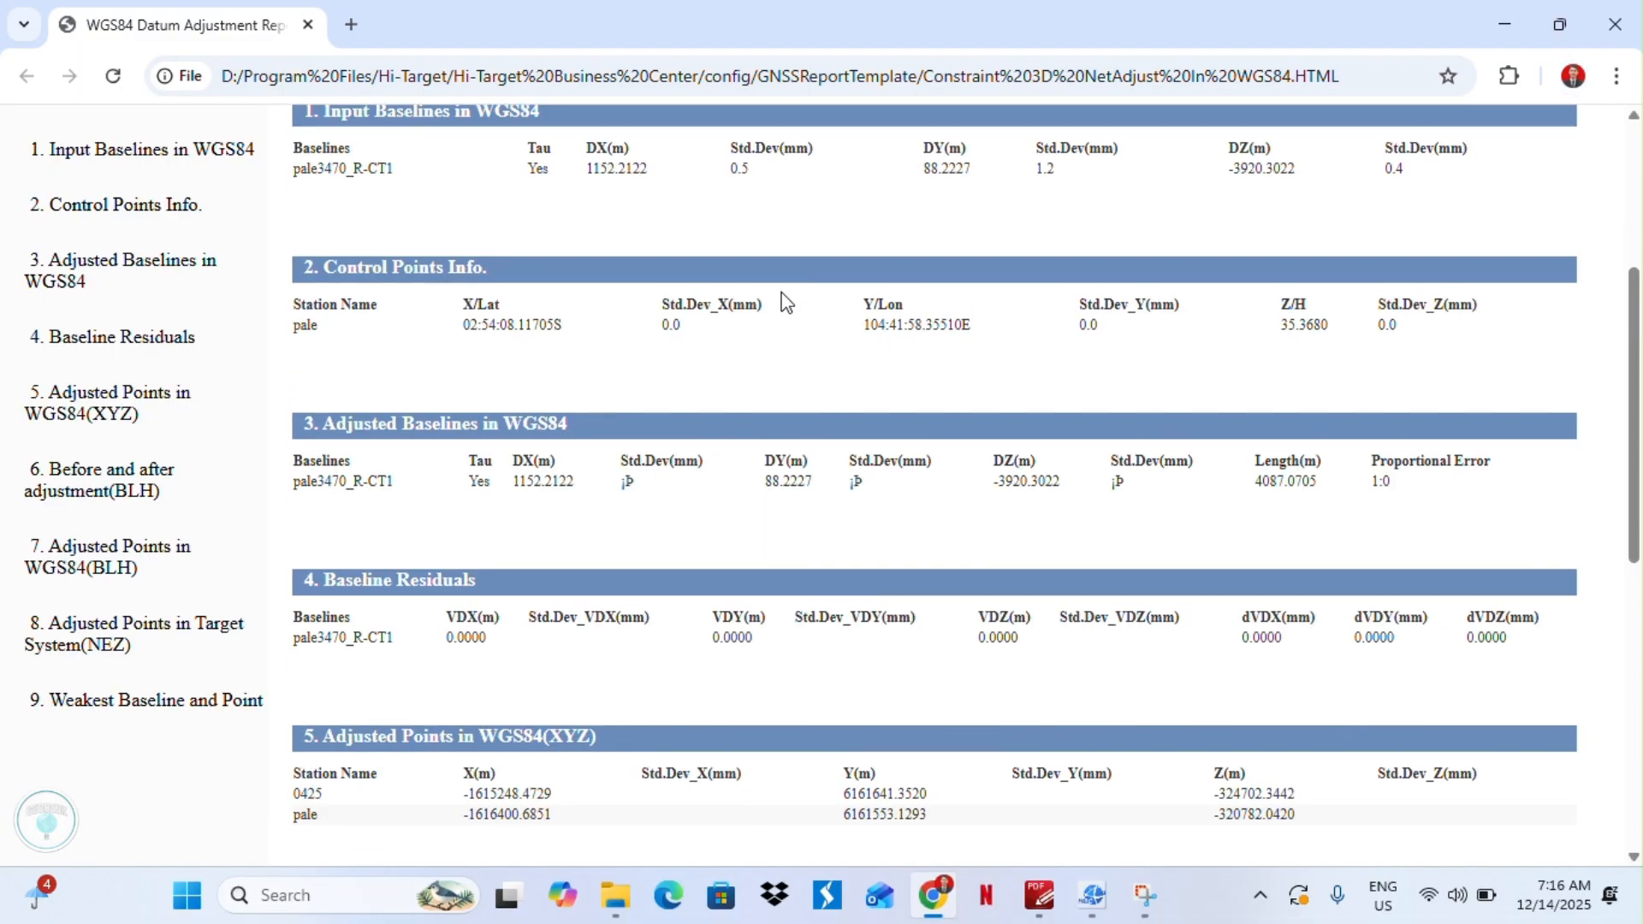
scroll(786, 301, down, 6)
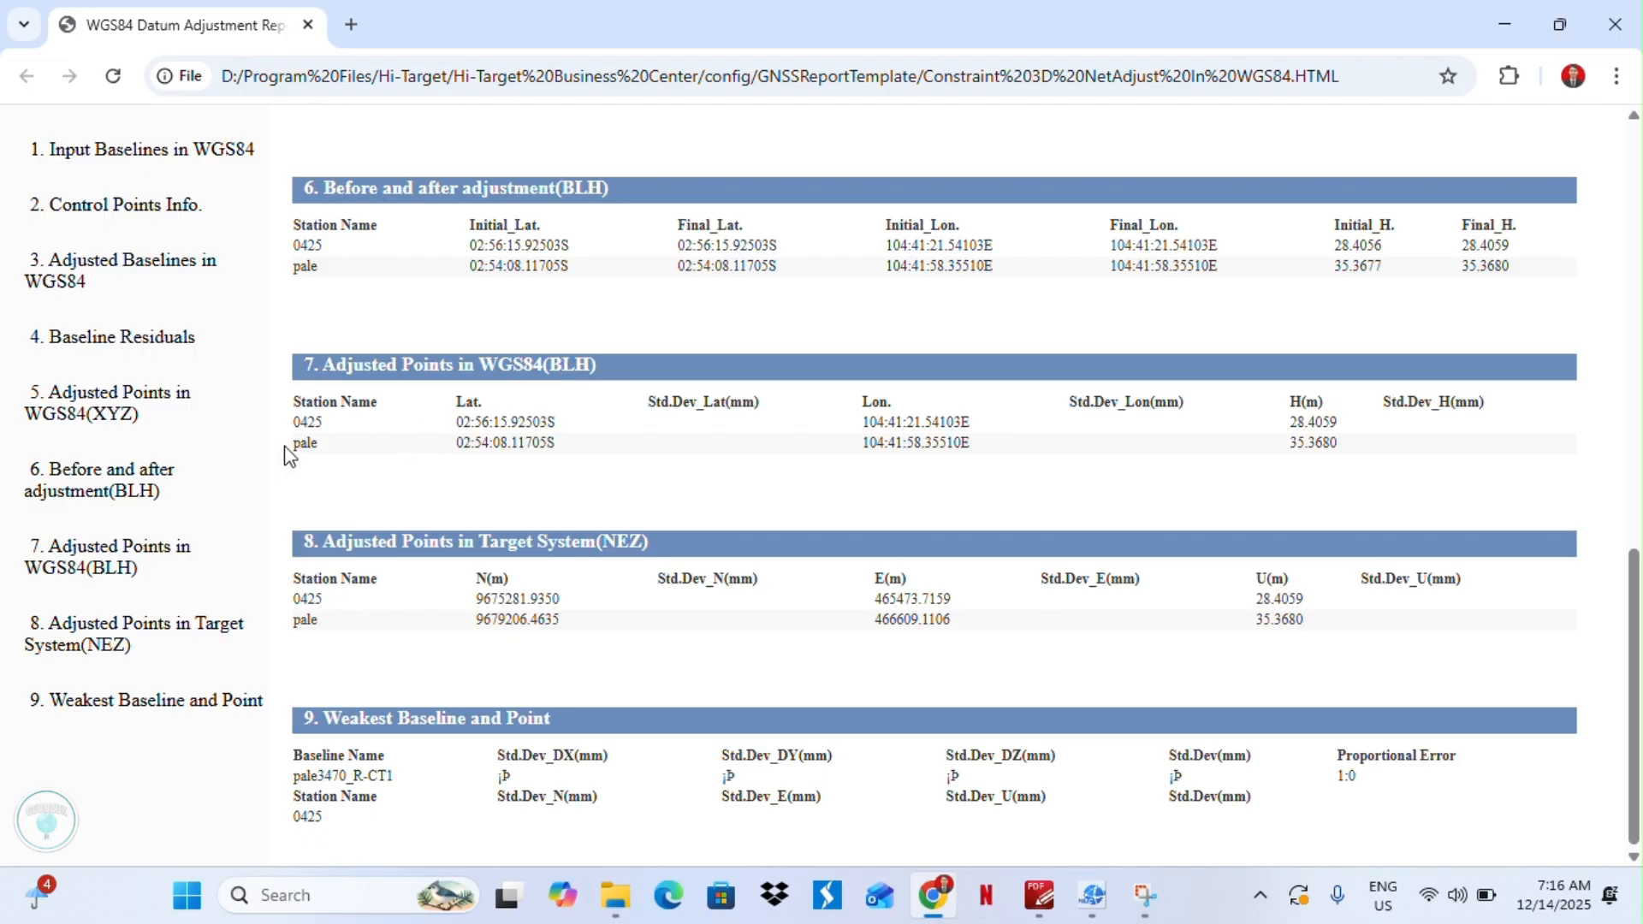
drag(299, 425, 1452, 425)
scroll(828, 451, up, 1)
scroll(828, 451, up, 2)
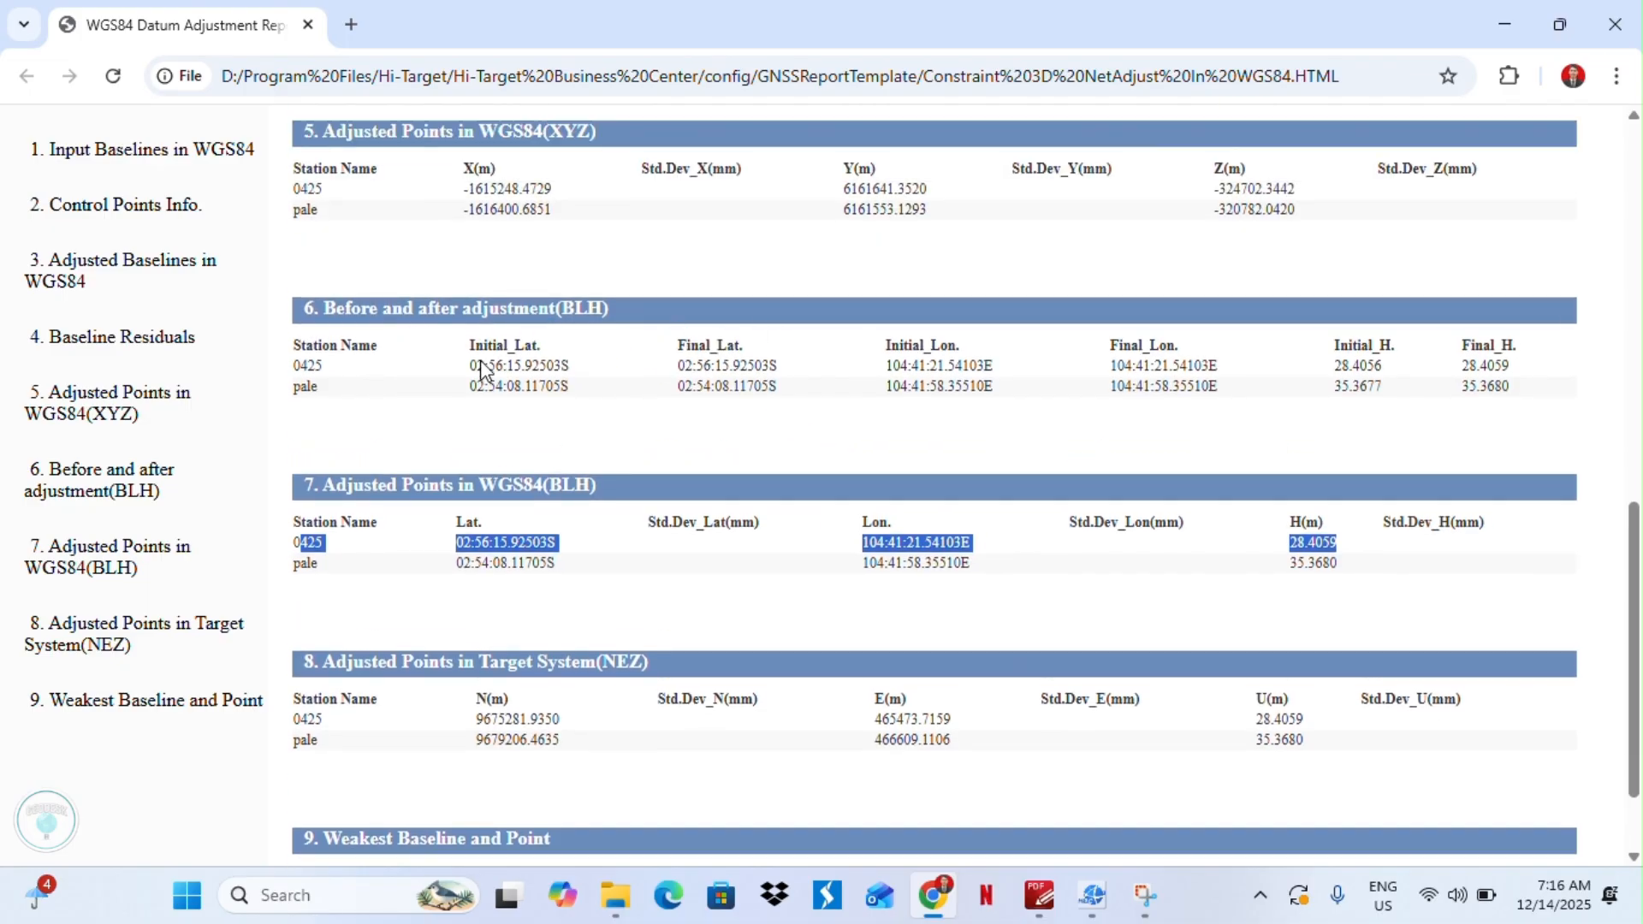
click(527, 371)
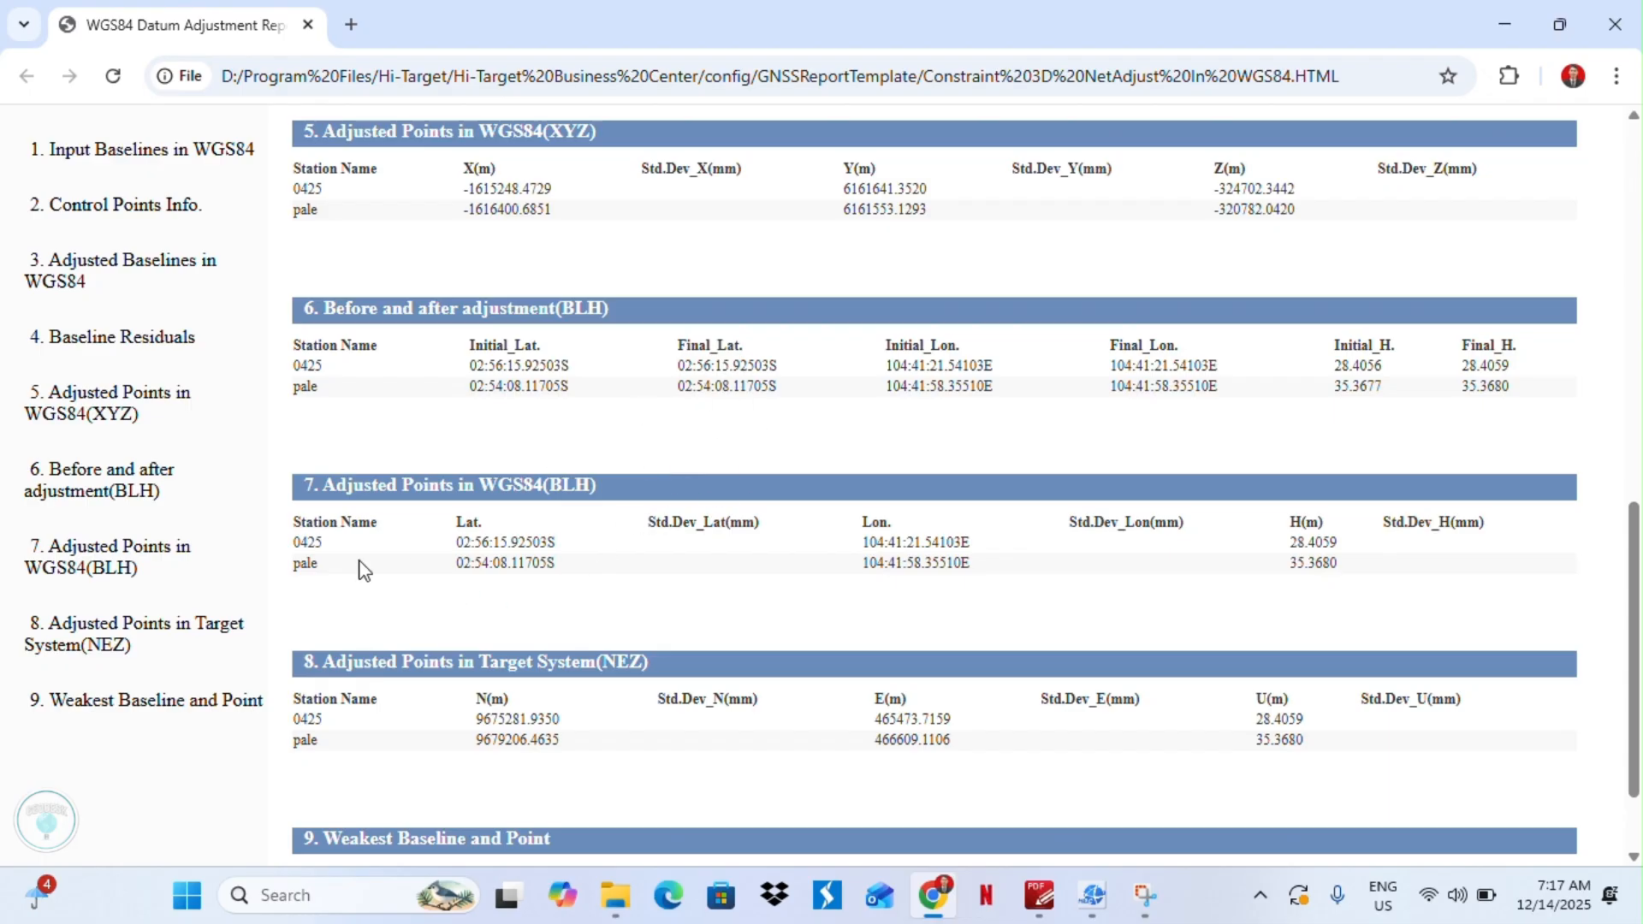
drag(288, 547, 1359, 552)
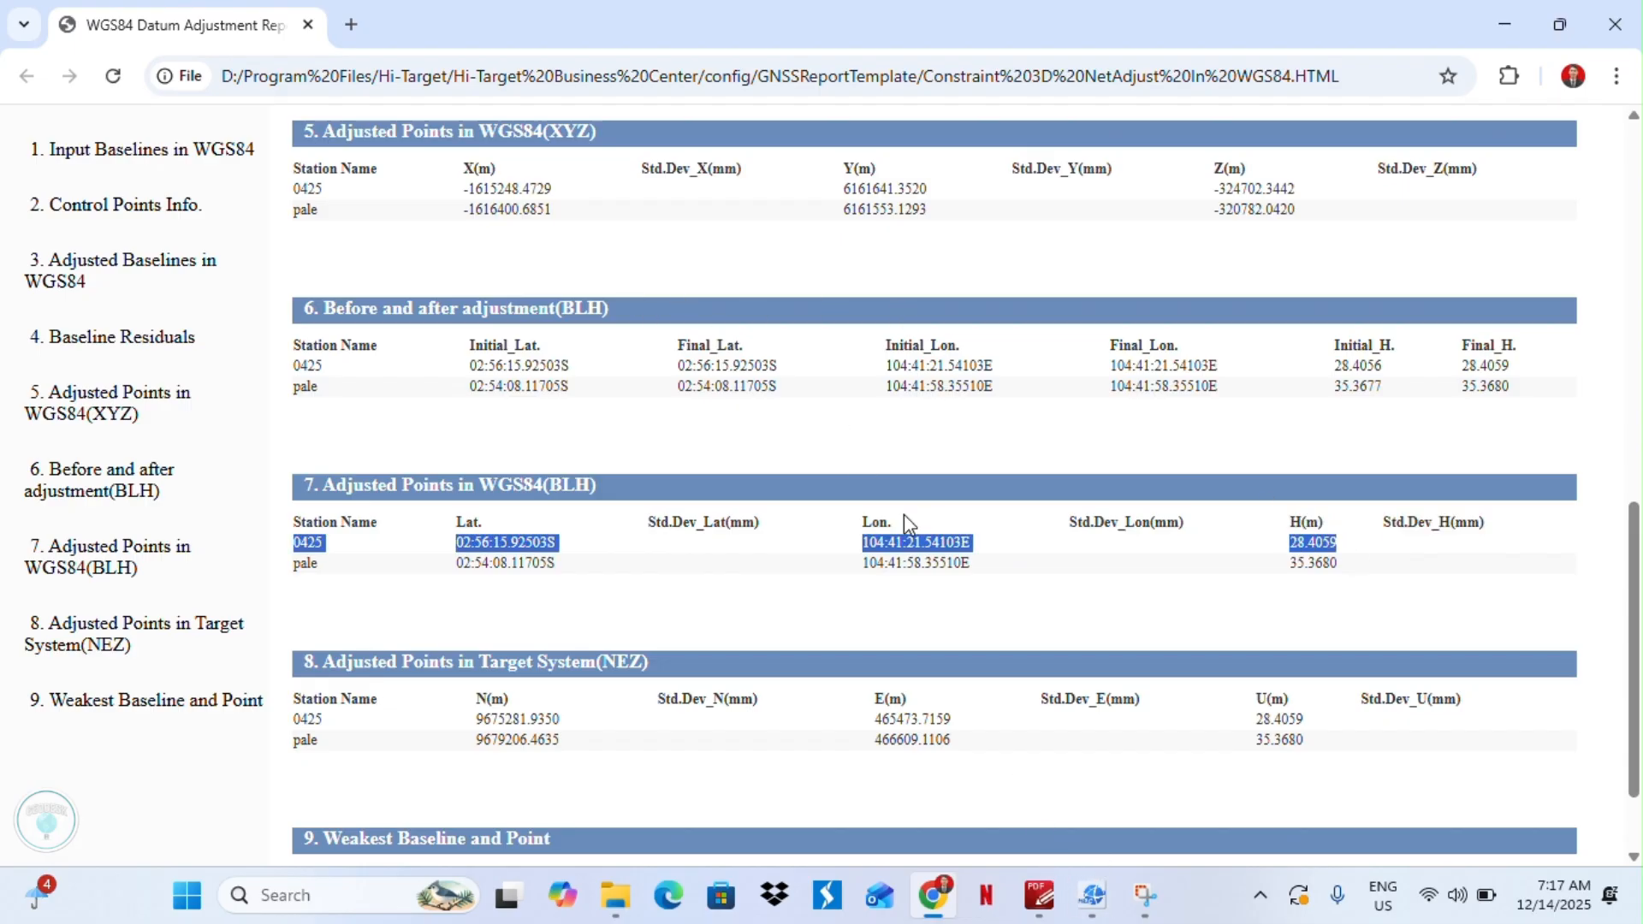
Return to Hi-Target Business Center, close the network adjustment results and inspect the baseline between pale and 0425 on the map.
click(1092, 895)
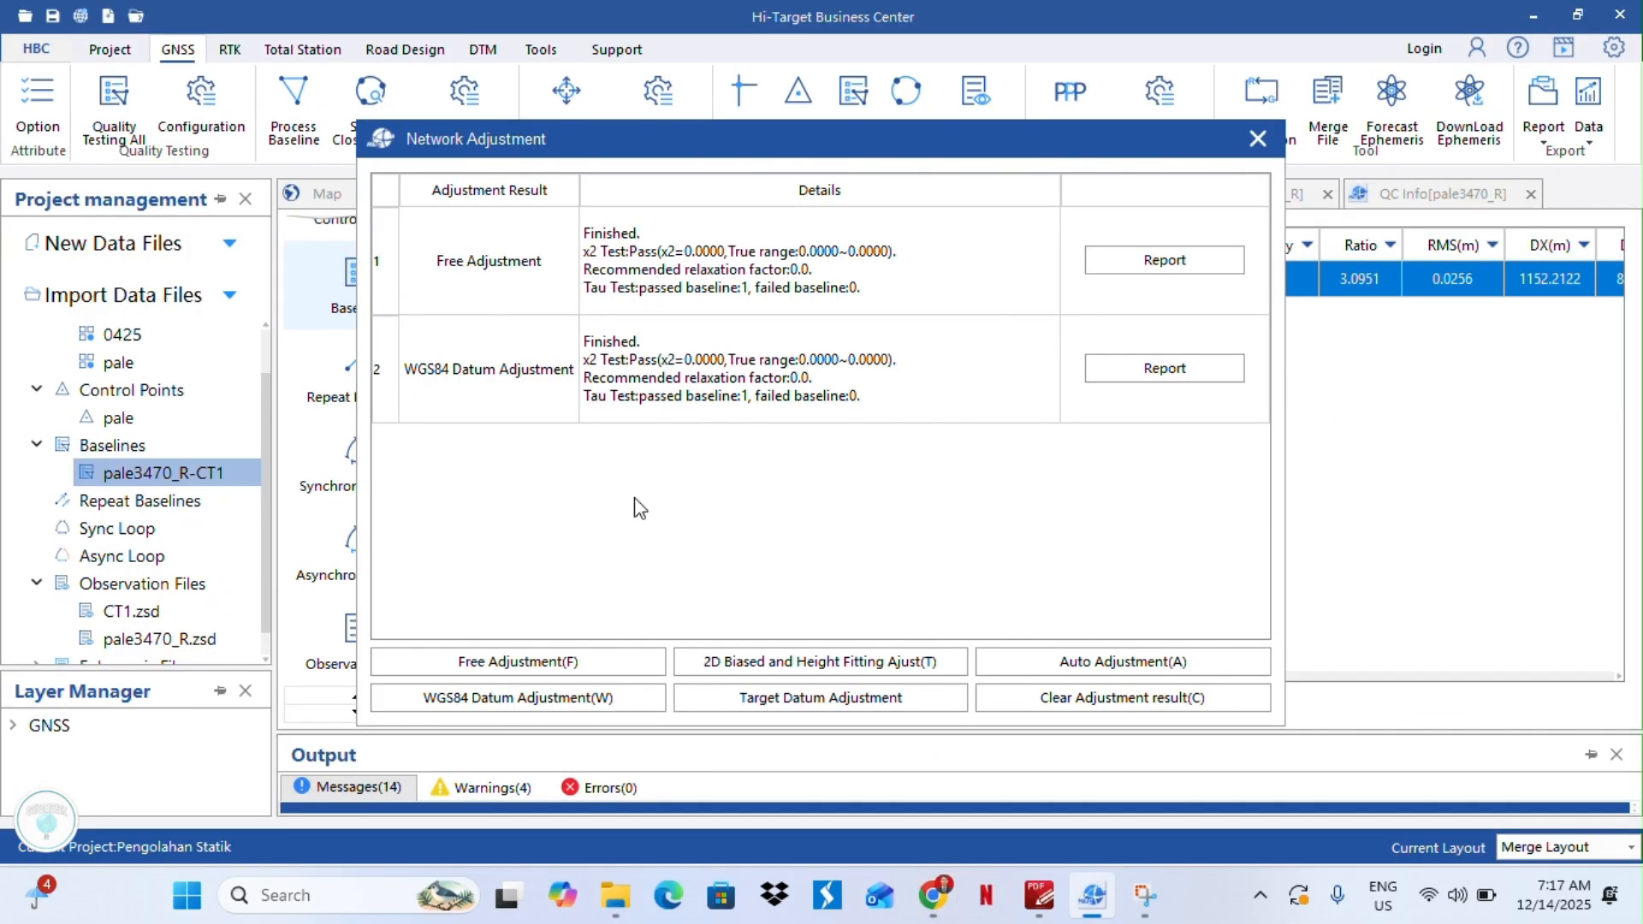
click(1258, 139)
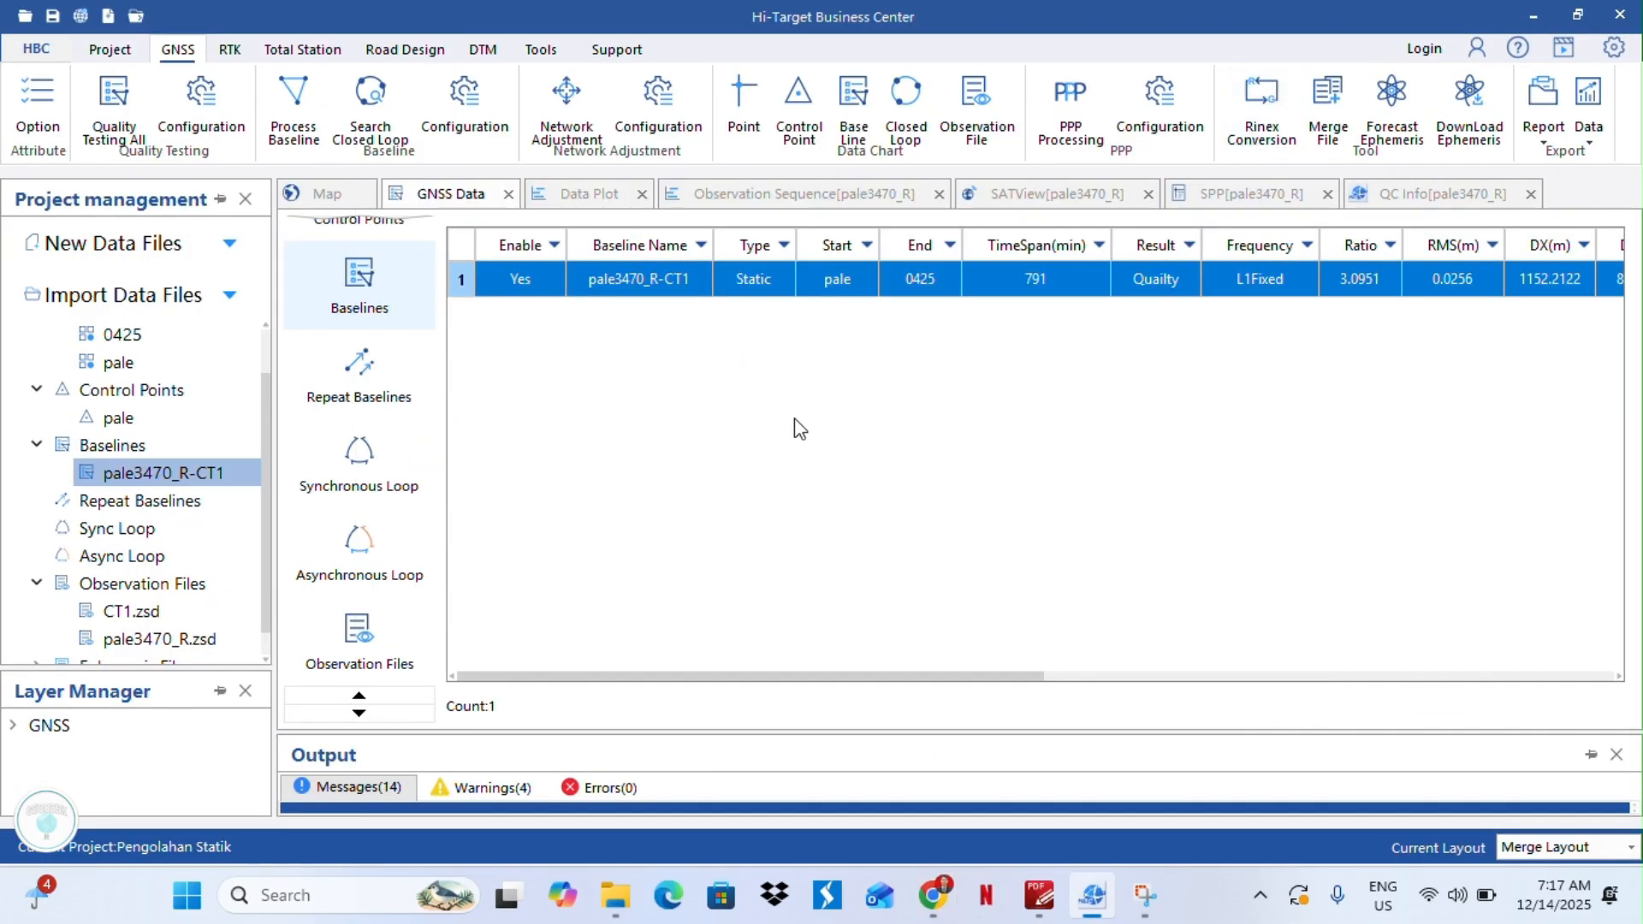
click(325, 193)
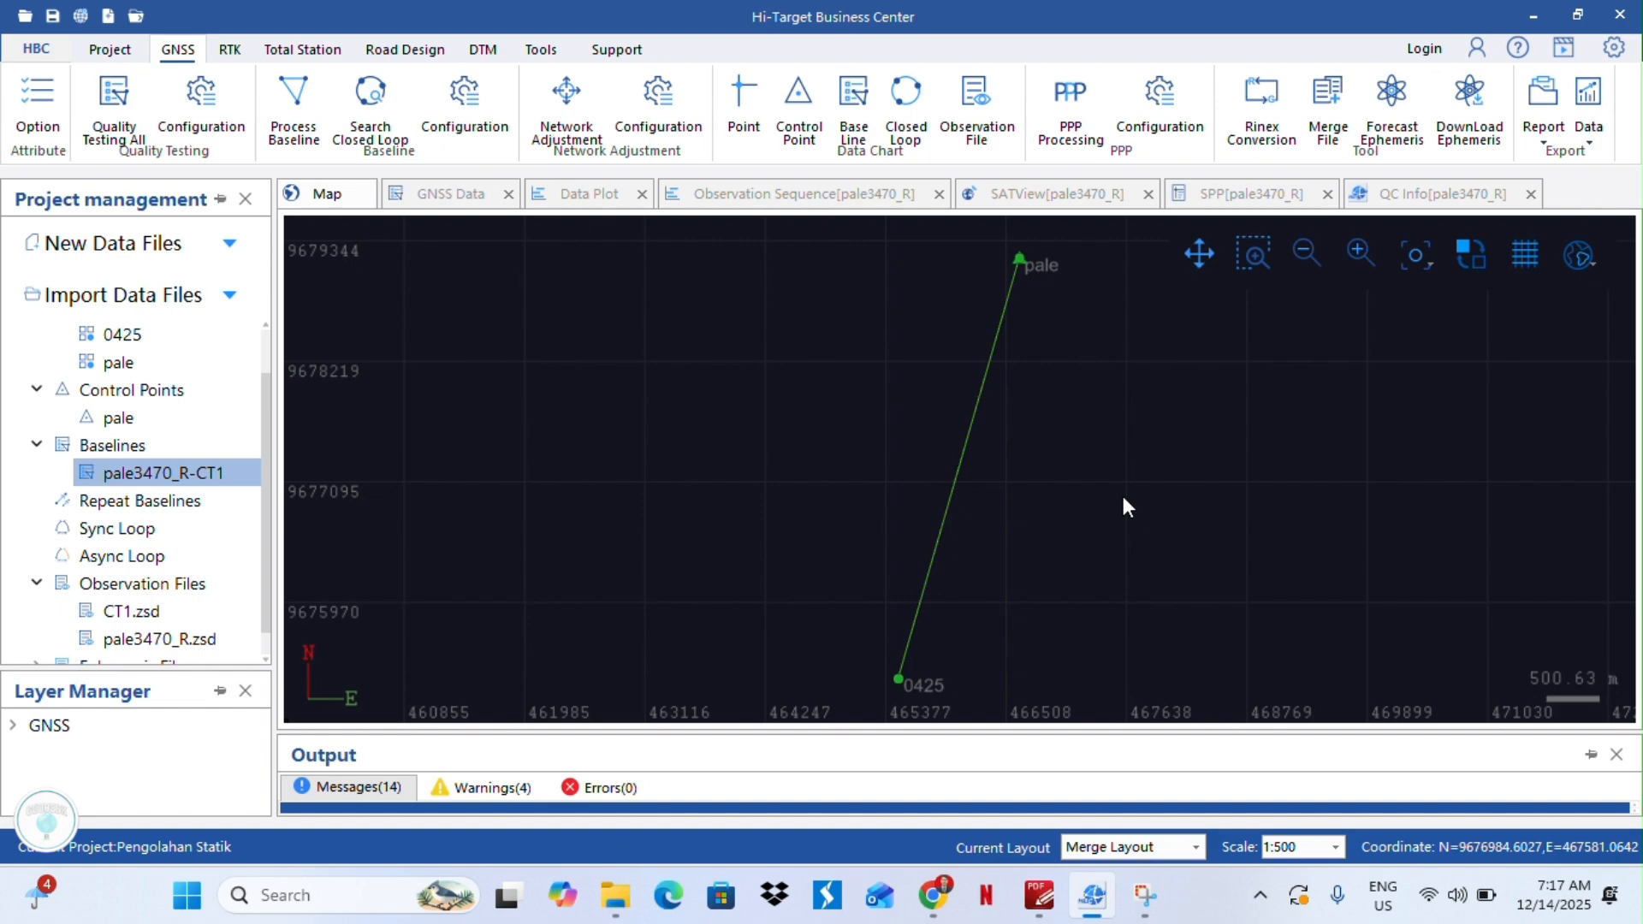
drag(1146, 456, 1056, 452)
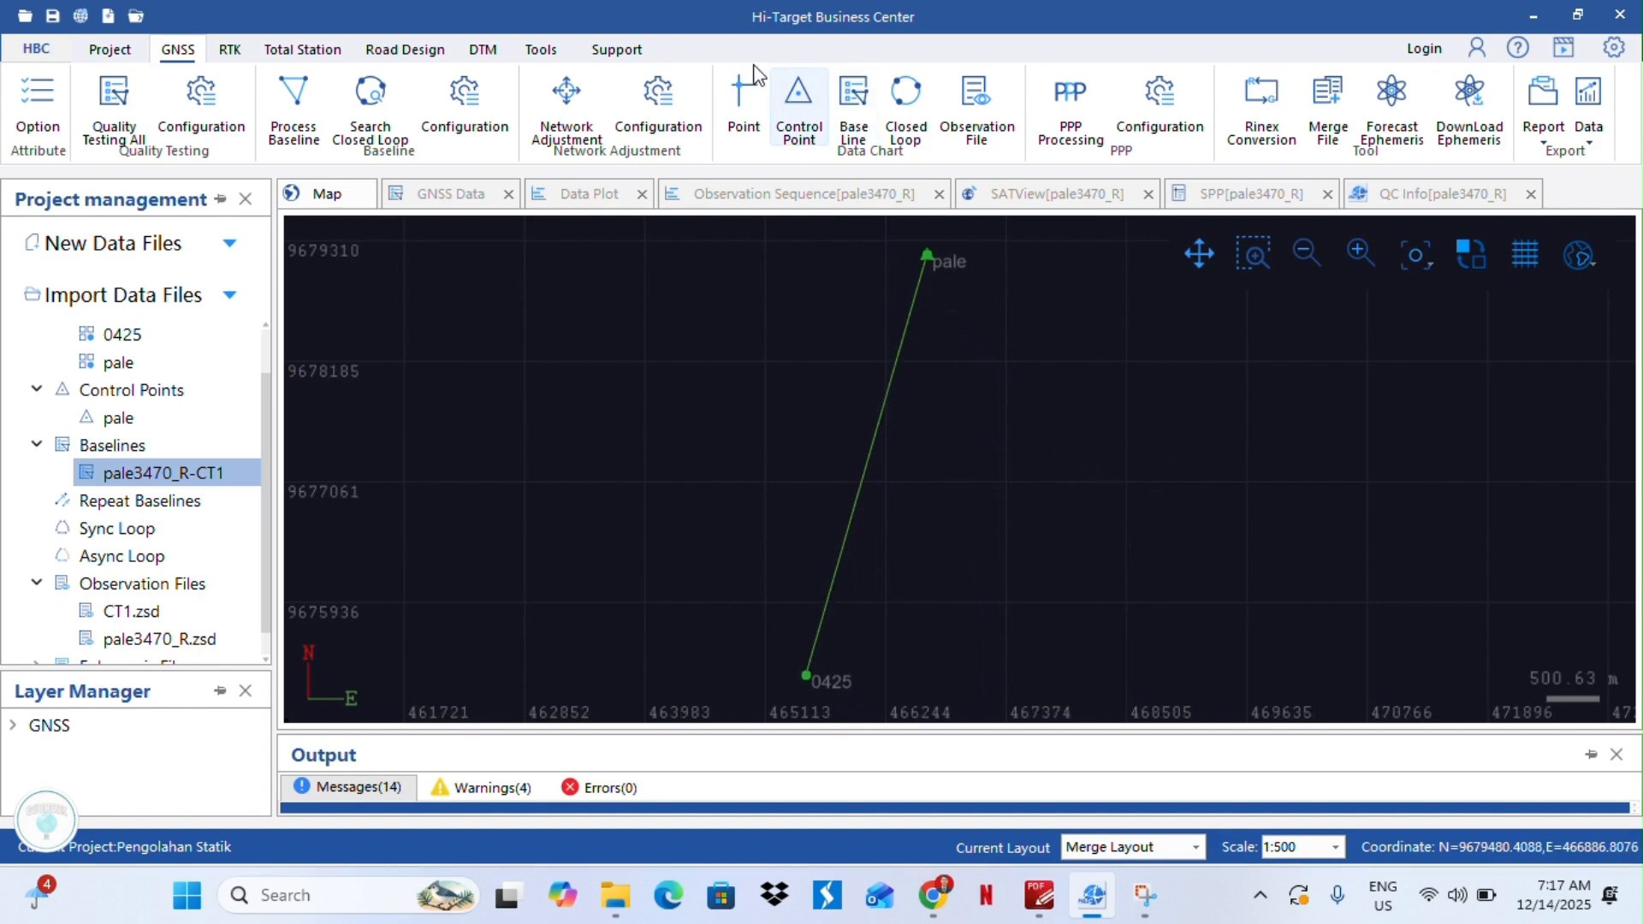